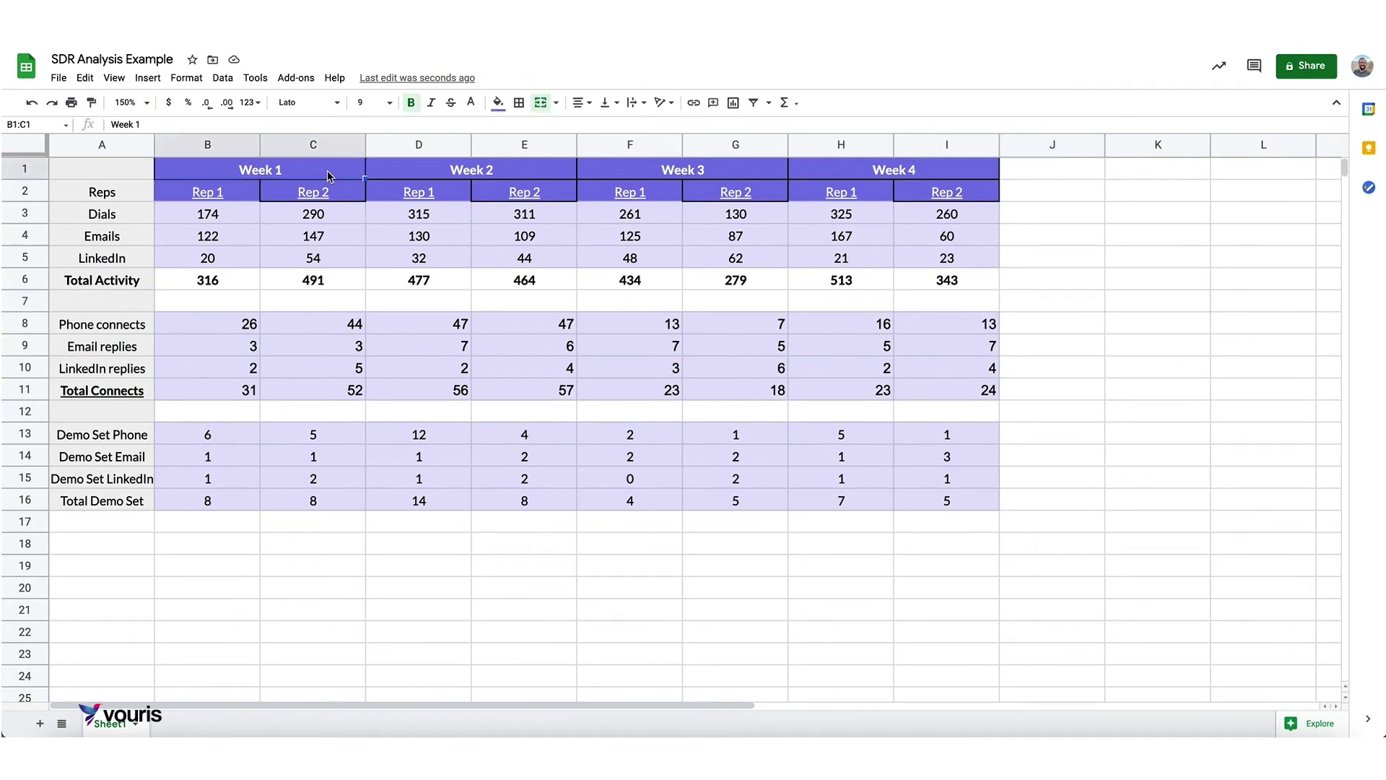
- Review the Week 1 rep headings and the activity labels down to Total Demo Set
{"action": "key", "text": "Right"}
{"action": "key", "text": "Right"}
{"action": "key", "text": "Right"}
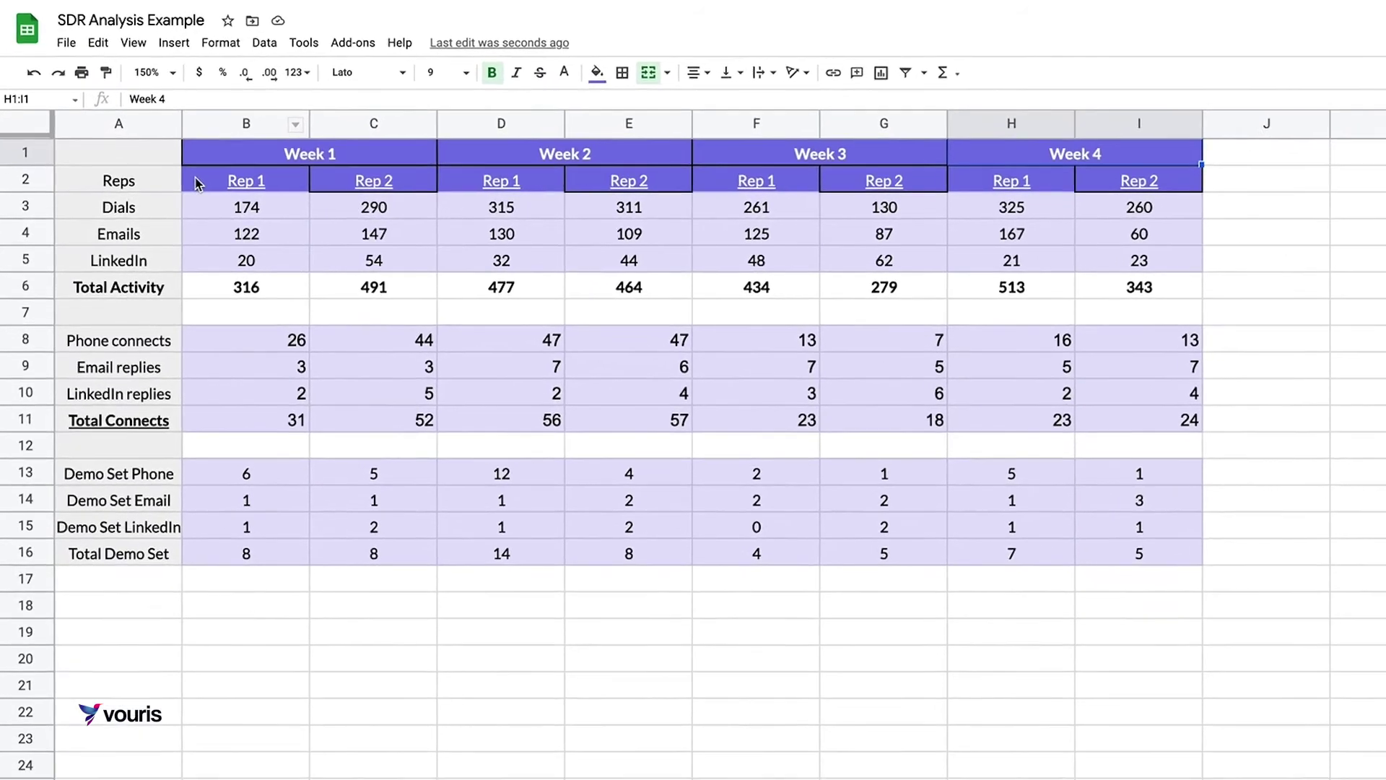
{"action": "left_click", "coordinate": [165, 191]}
{"action": "left_click_drag", "start_coordinate": [317, 188], "coordinate": [351, 194]}
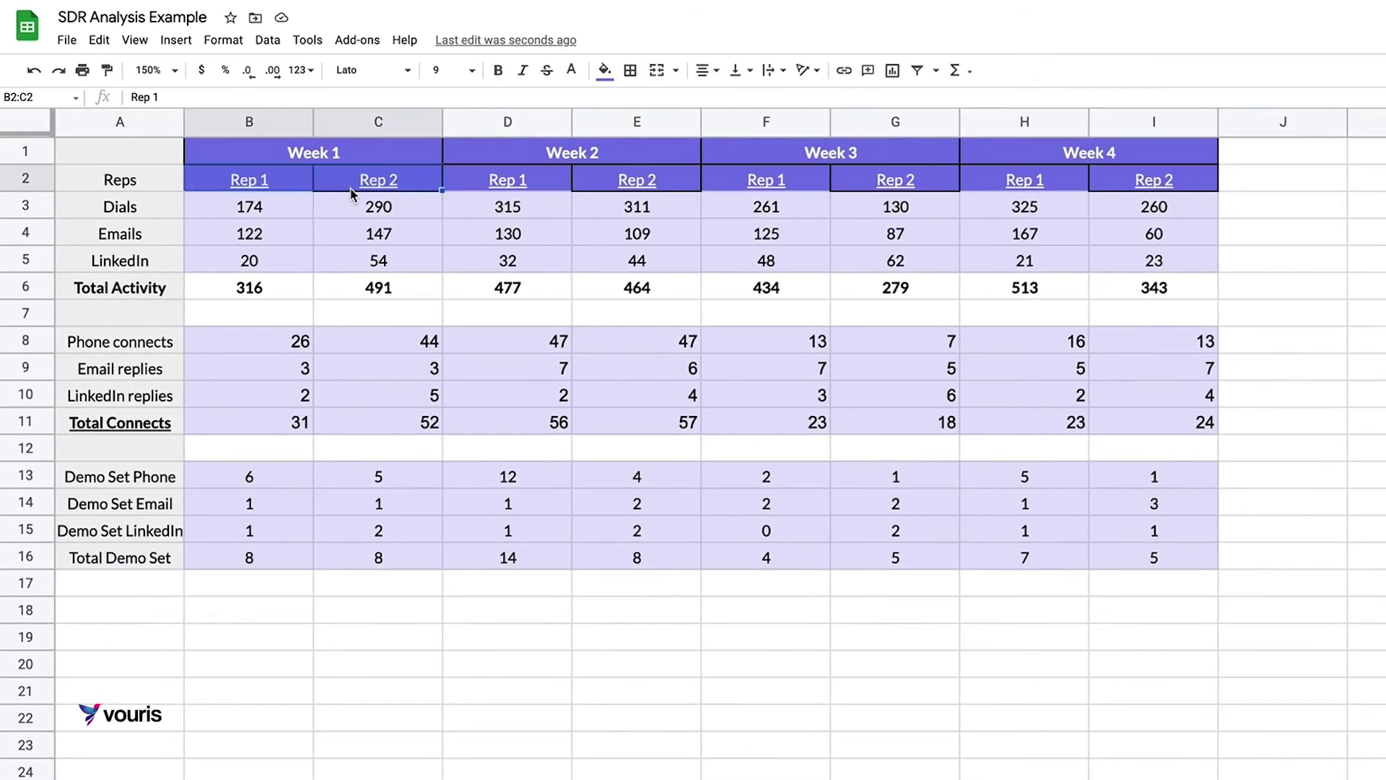
{"action": "left_click", "coordinate": [164, 206]}
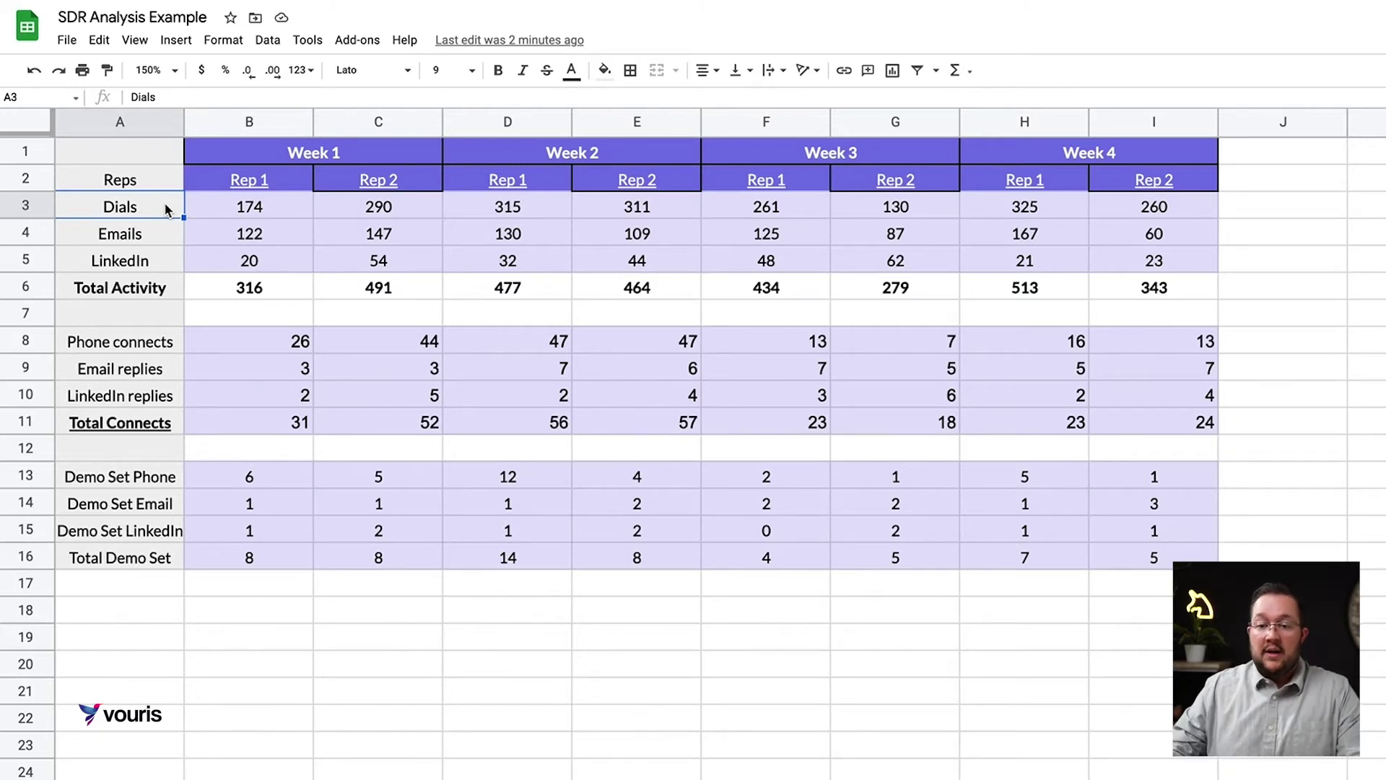
{"action": "key", "text": "Down"}
{"action": "key", "text": "Down"}
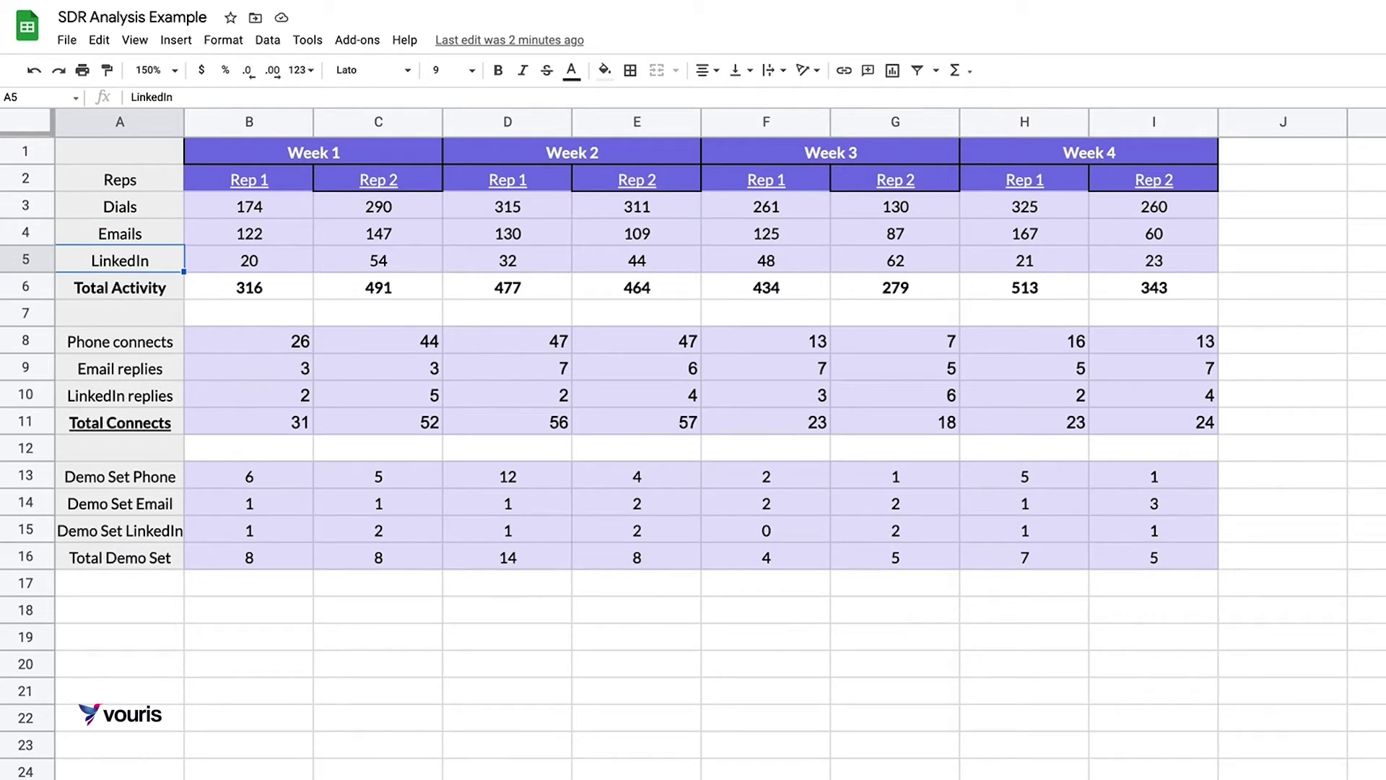
{"action": "key", "text": "Down"}
{"action": "key", "text": "Down"}
{"action": "key", "text": "Down"}
{"action": "key", "text": "Down"}
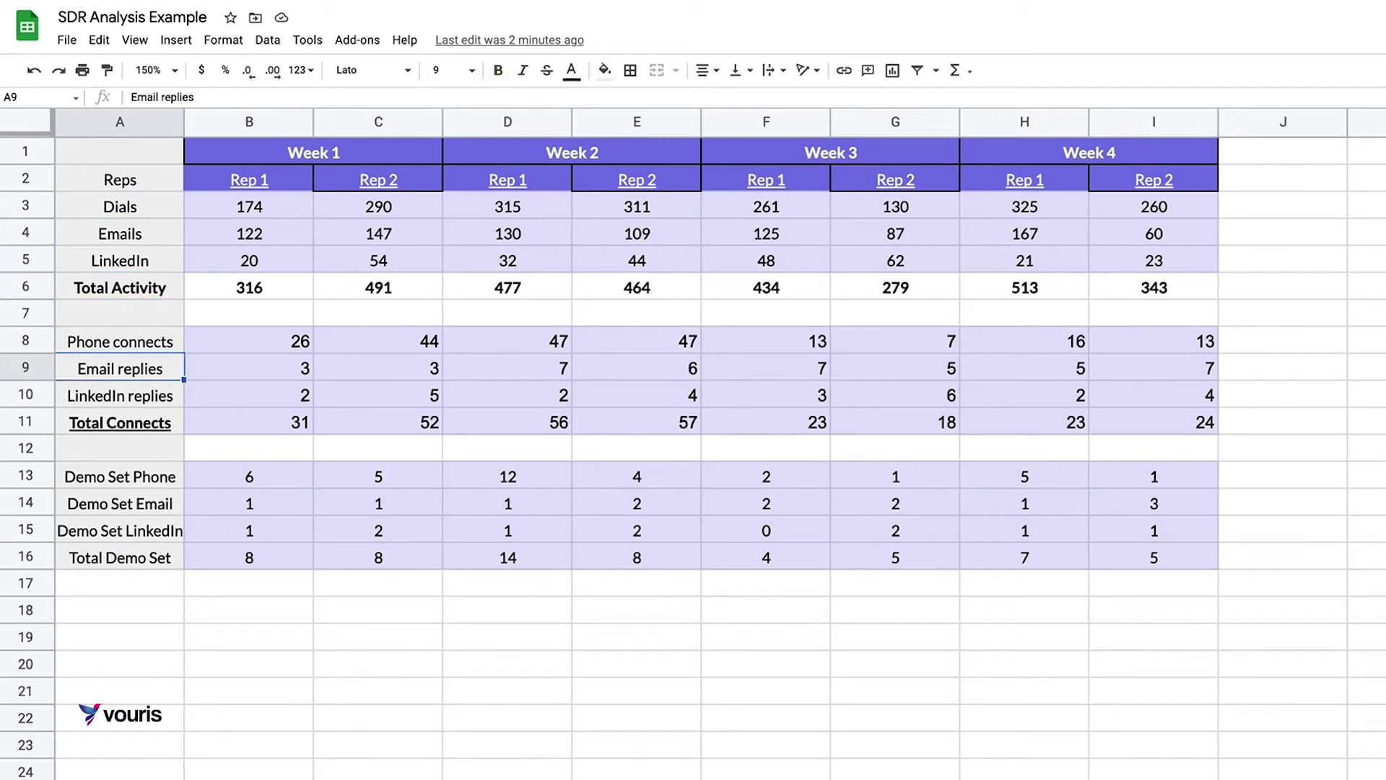
{"action": "key", "text": "Down"}
{"action": "key", "text": "Down"}
{"action": "key", "text": "Down"}
{"action": "key", "text": "Down"}
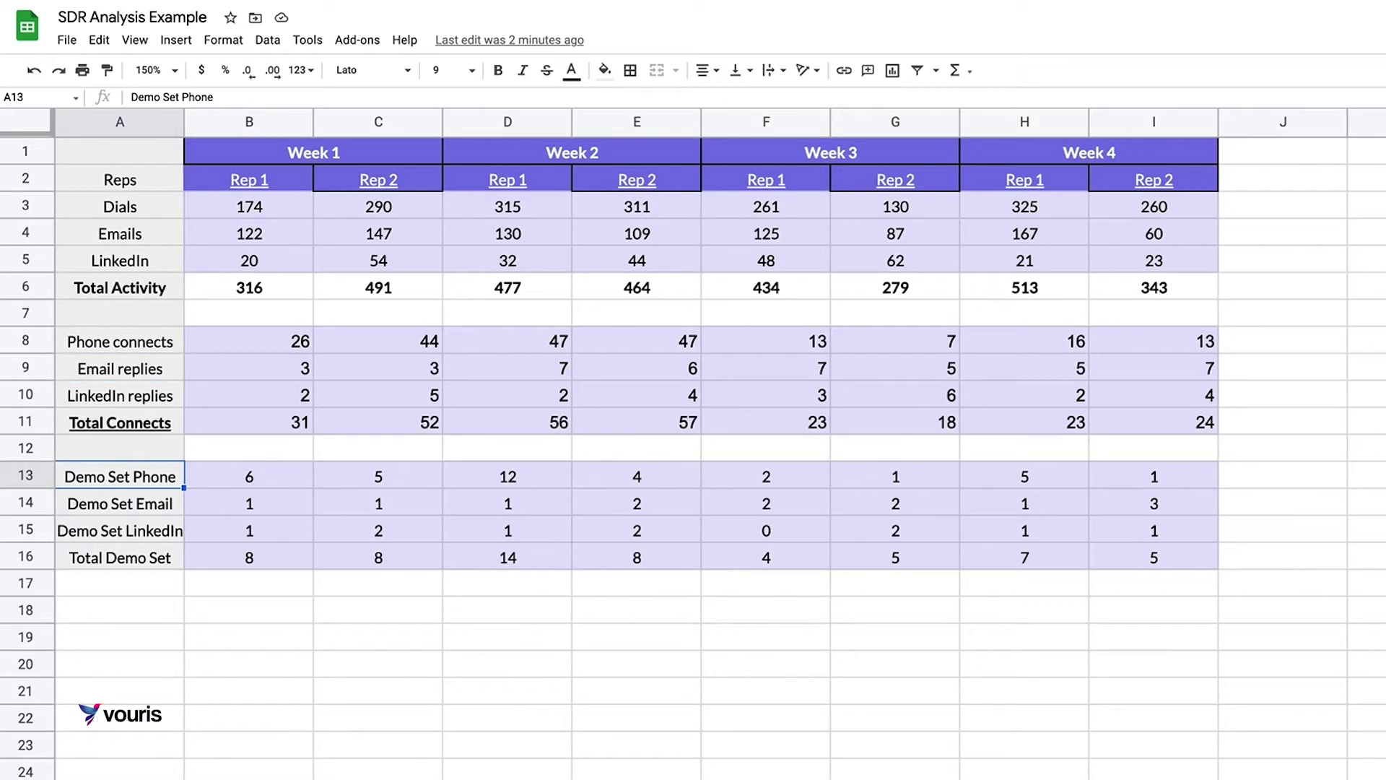
{"action": "key", "text": "Down"}
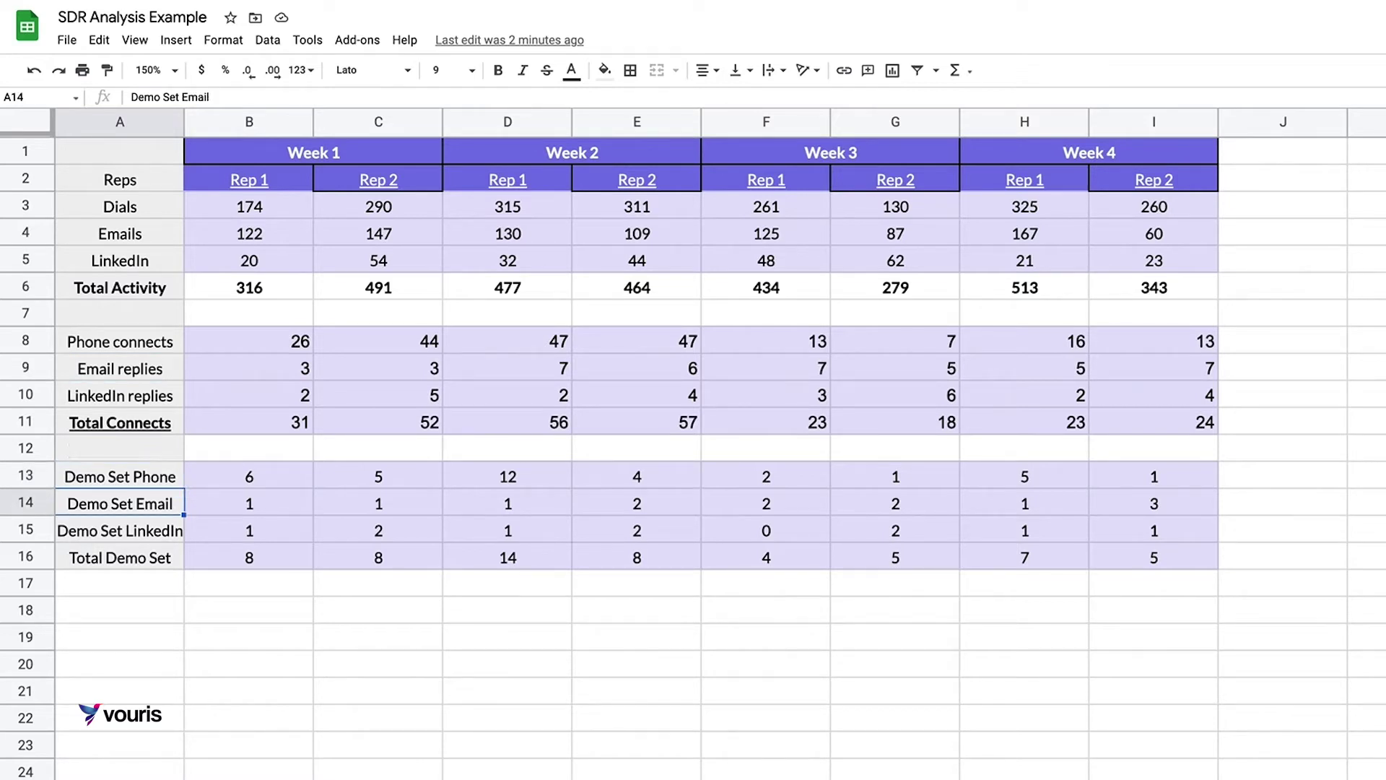
{"action": "key", "text": "Down"}
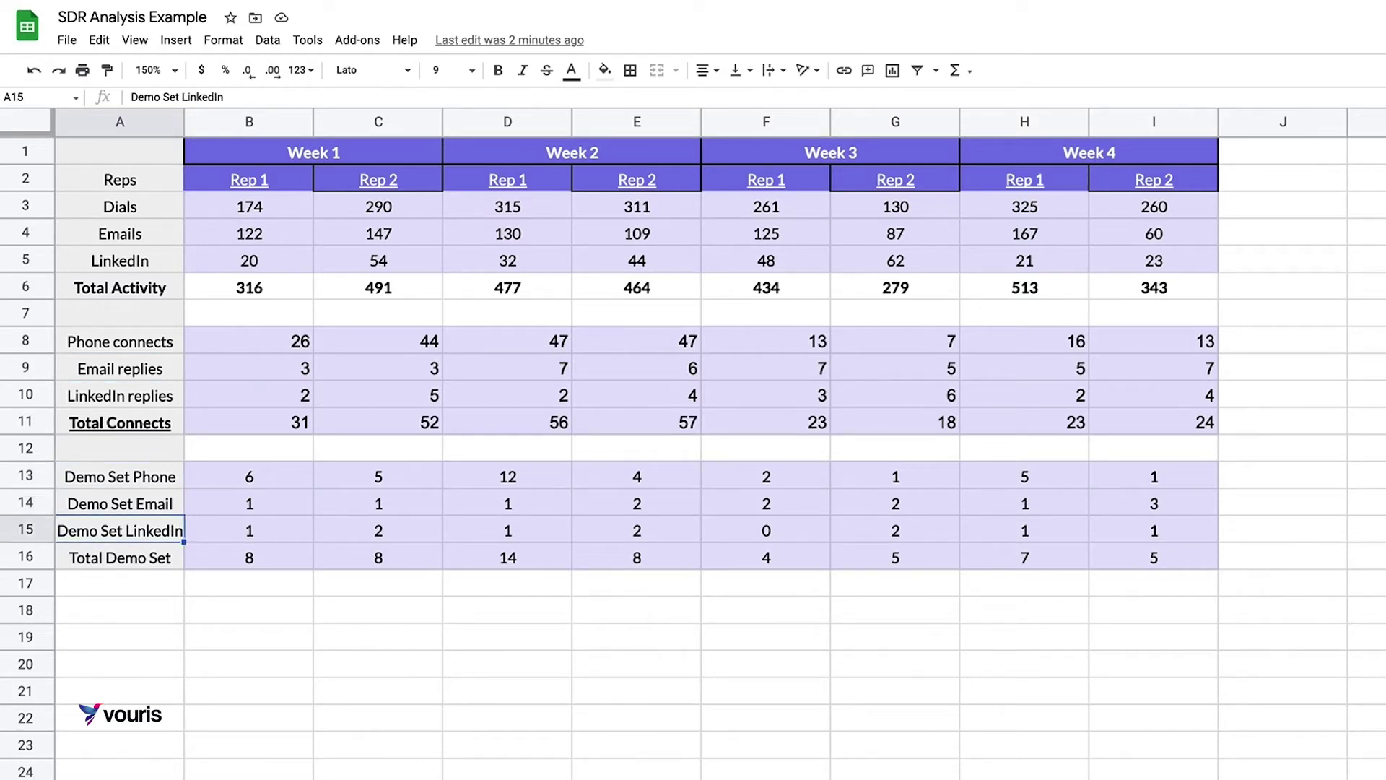
{"action": "key", "text": "Down"}
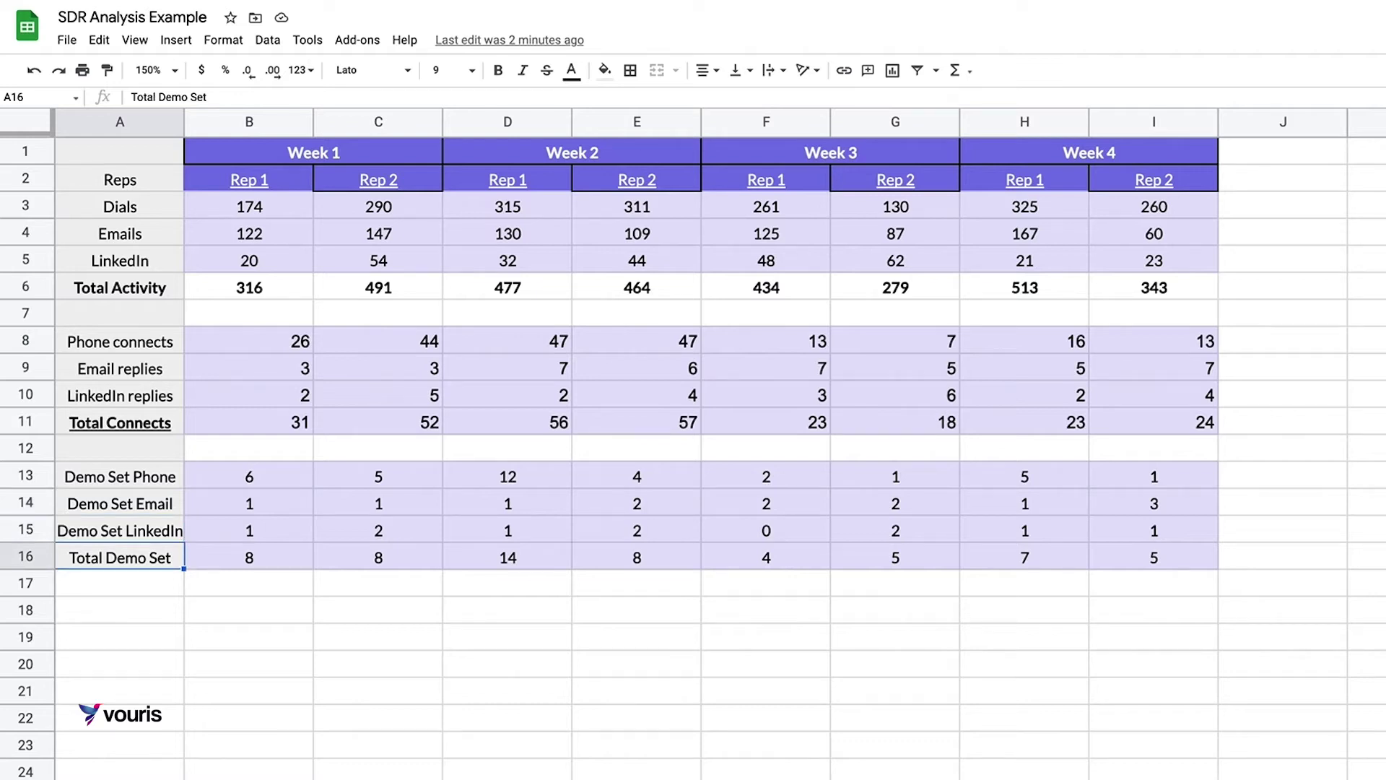
- Reset the purple fill on the Total Demo Set and Total Connects rows
{"action": "left_click", "coordinate": [250, 557]}
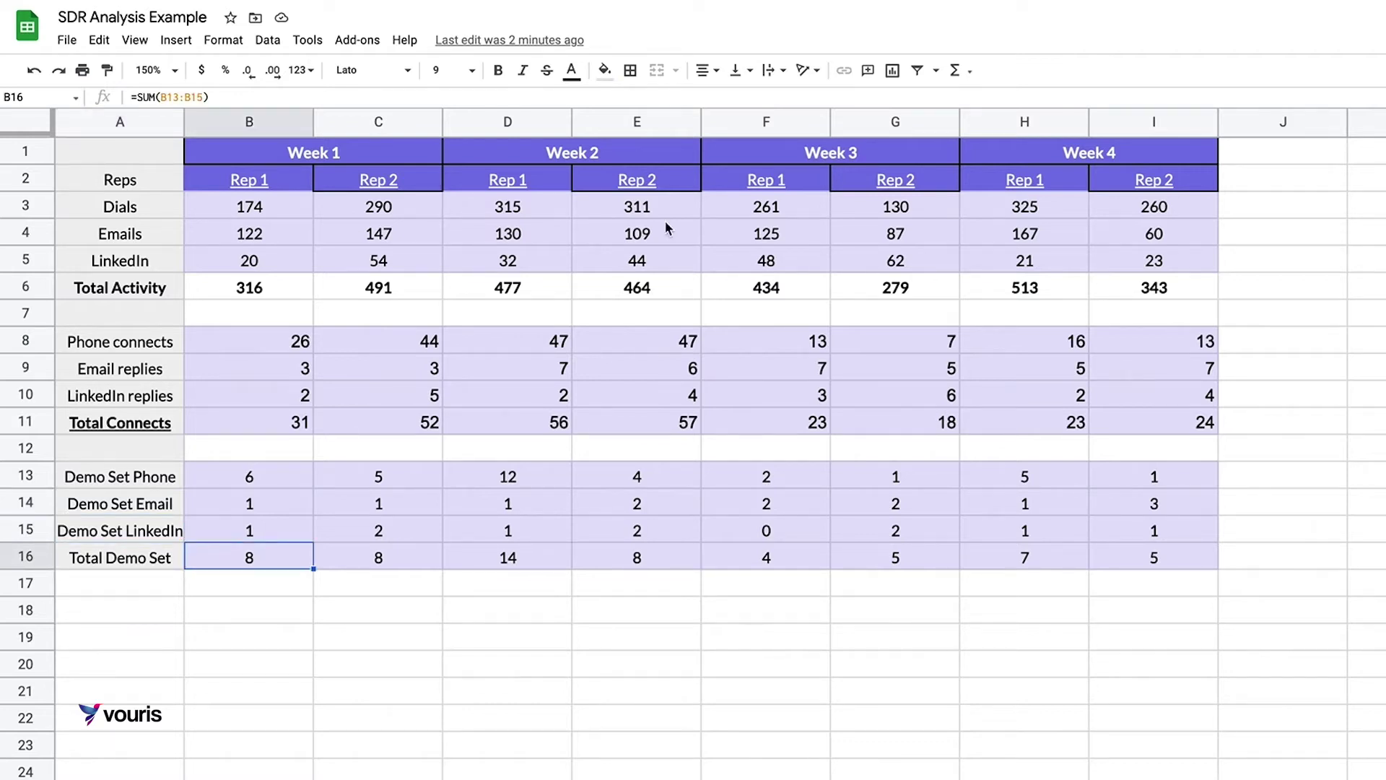
{"action": "left_click", "coordinate": [1171, 562], "text": "shift"}
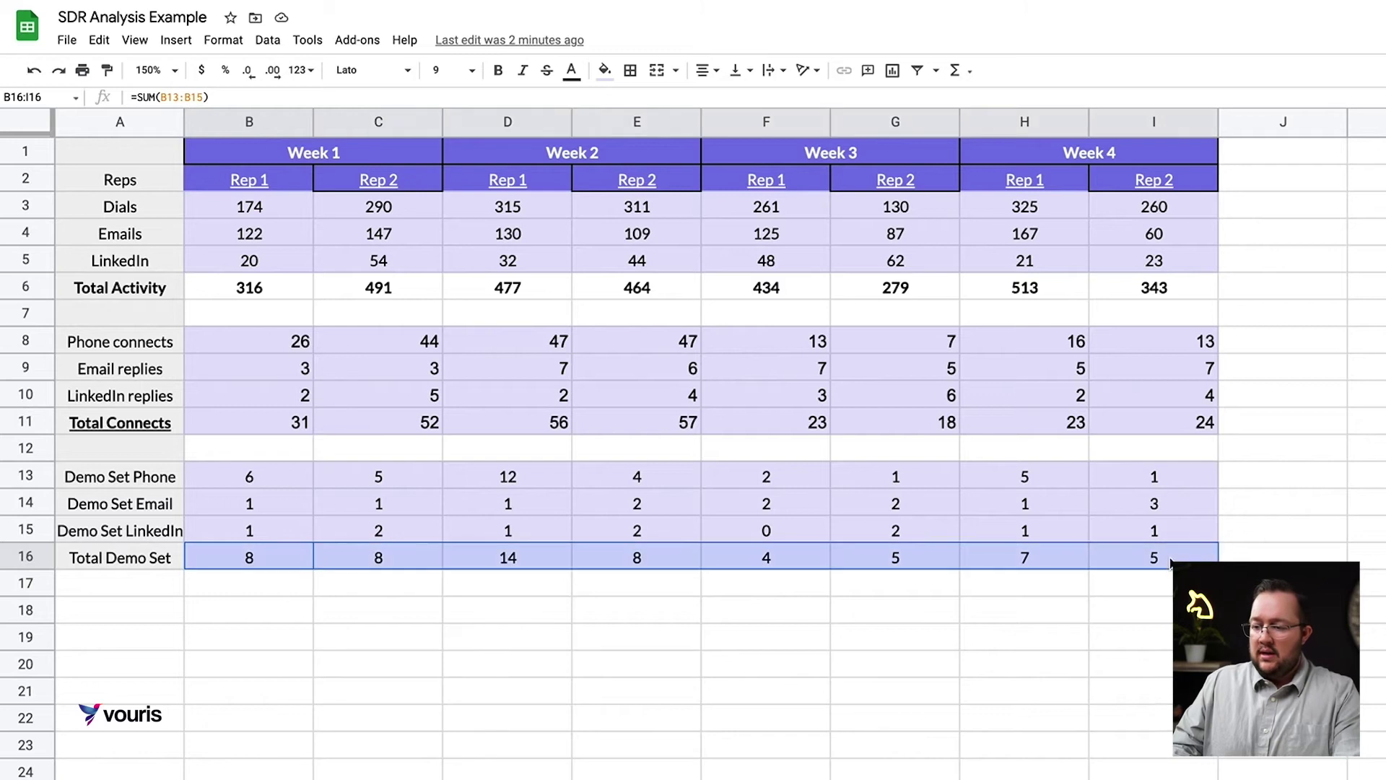
{"action": "left_click", "coordinate": [605, 70]}
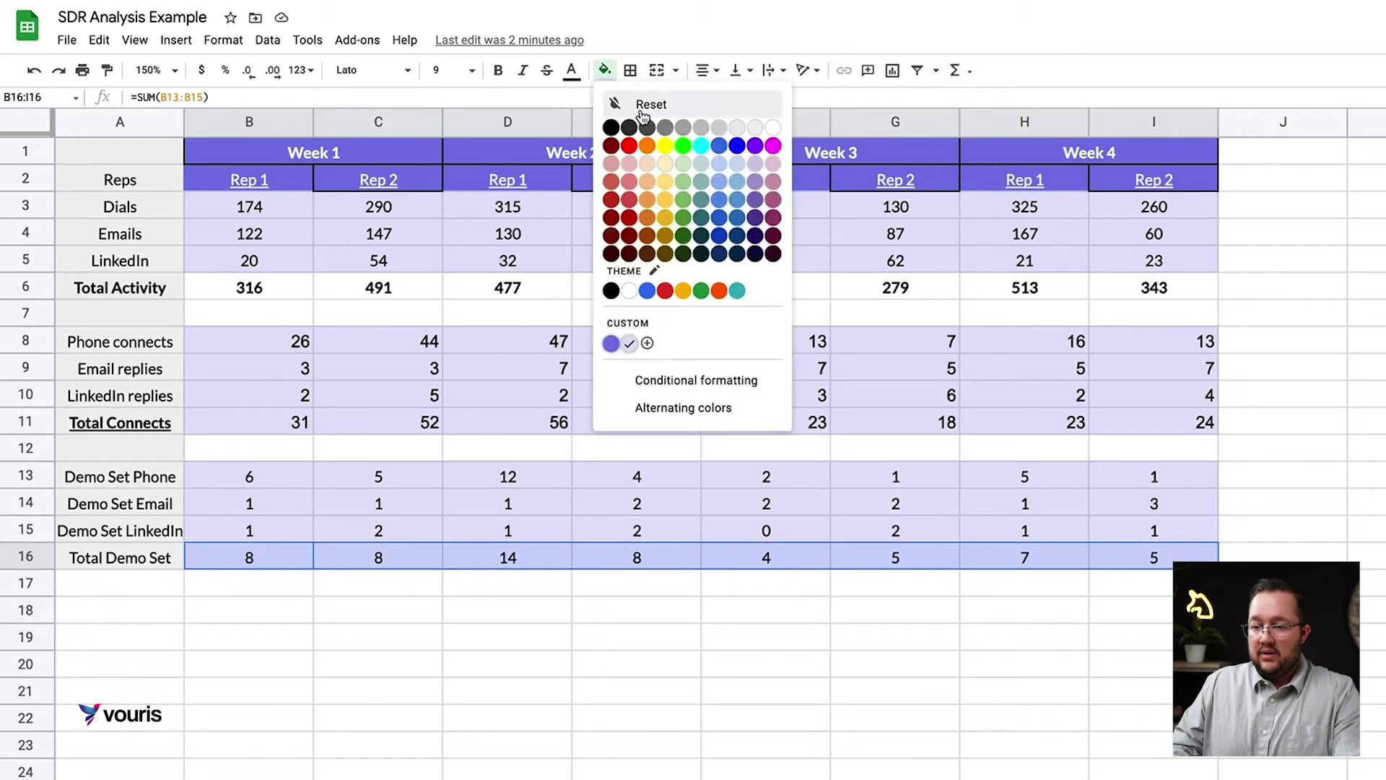
{"action": "left_click", "coordinate": [643, 108]}
{"action": "left_click", "coordinate": [496, 422]}
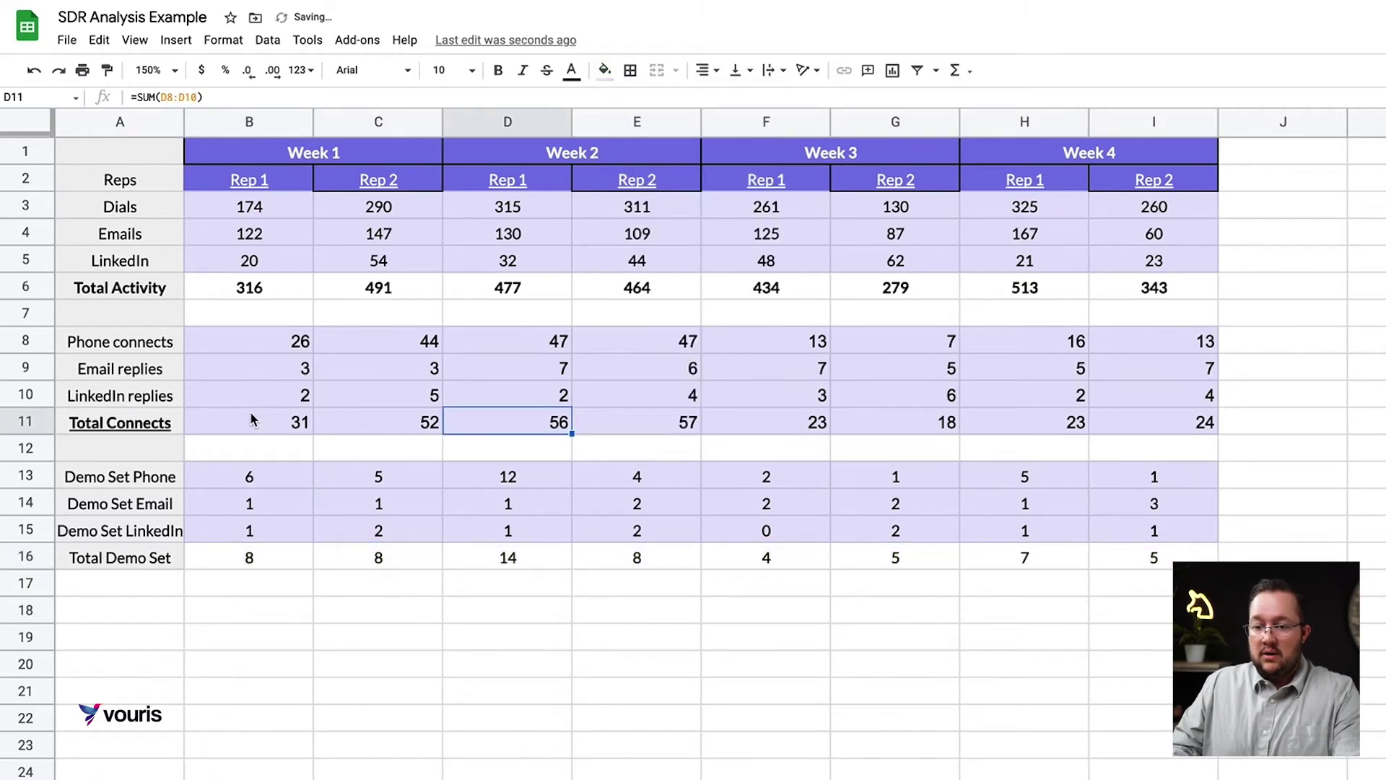
{"action": "left_click_drag", "start_coordinate": [253, 419], "coordinate": [1110, 433]}
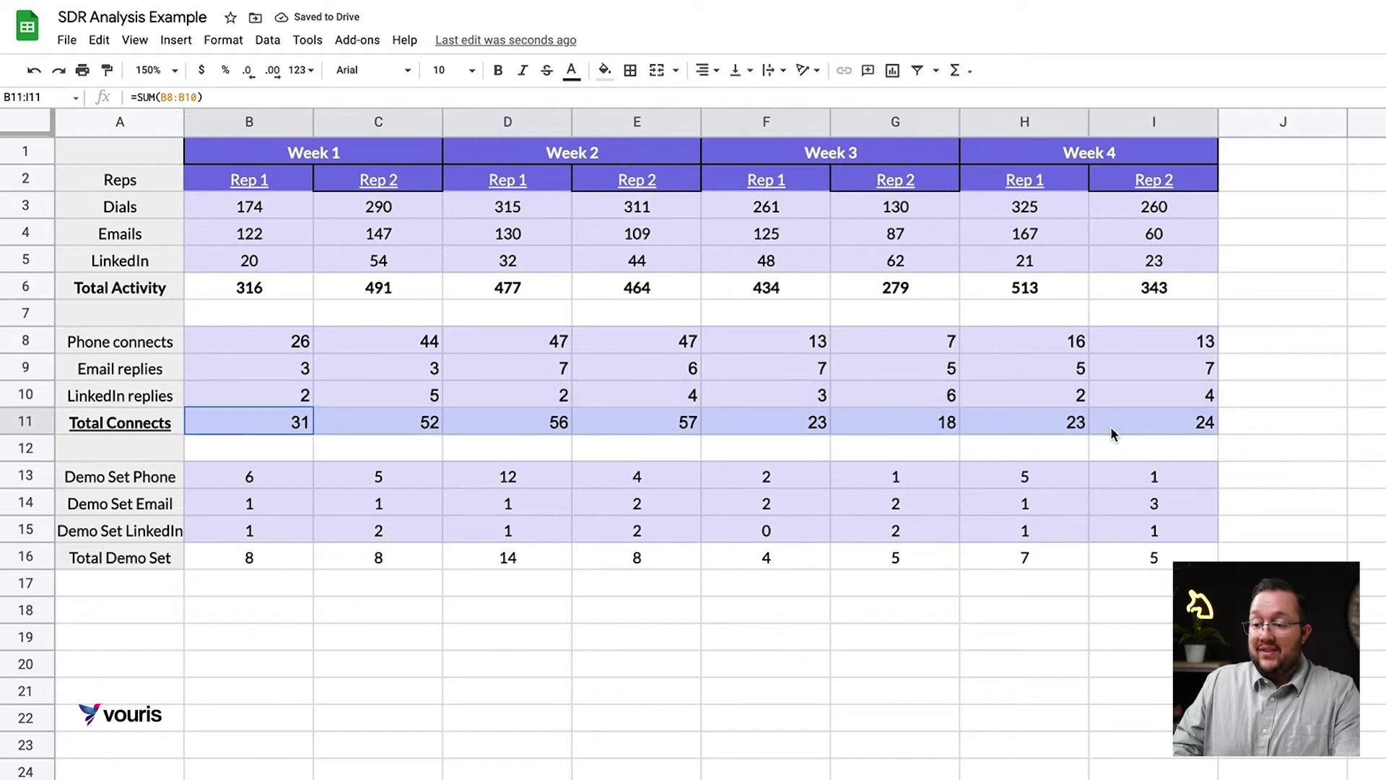
{"action": "left_click", "coordinate": [605, 70]}
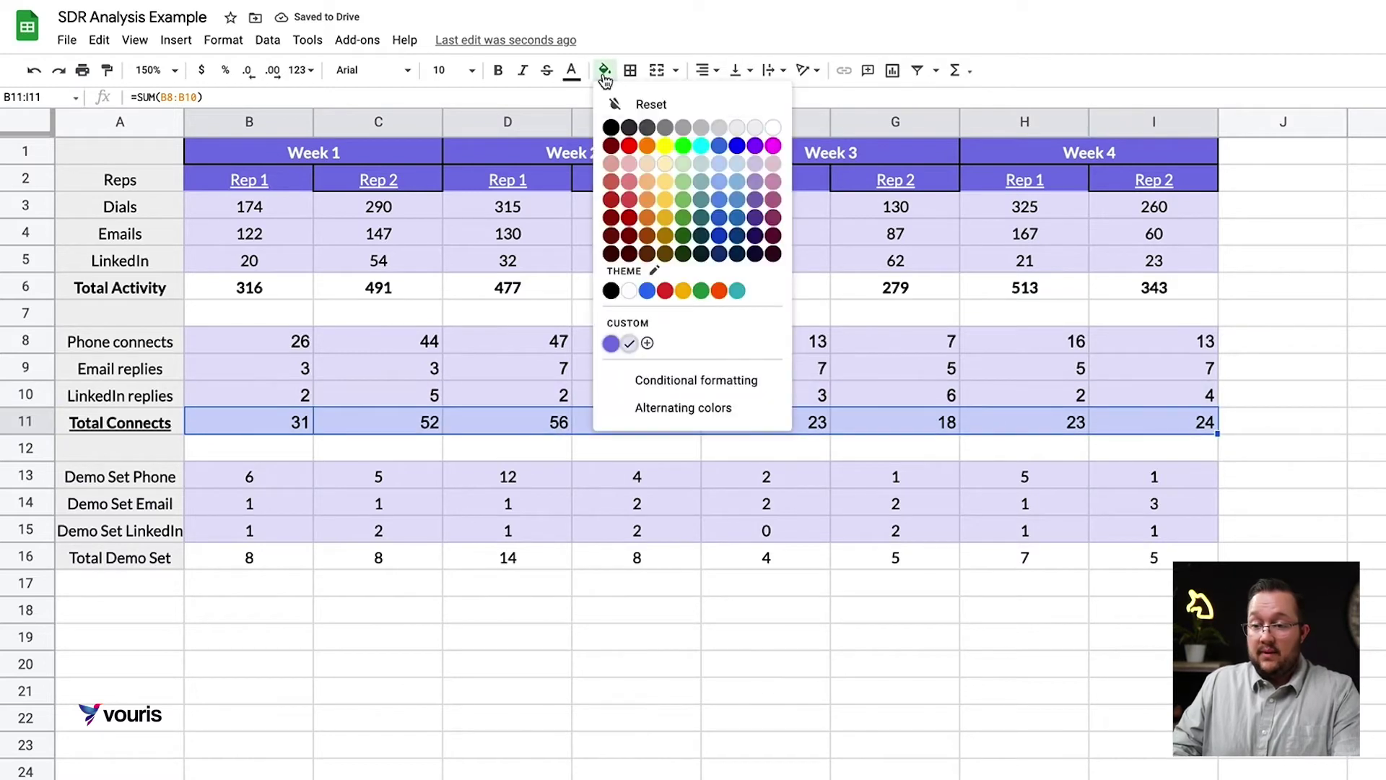
{"action": "left_click", "coordinate": [646, 111]}
- Make the Total Demo Set and Total Connects values bold
{"action": "left_click", "coordinate": [433, 598]}
{"action": "left_click_drag", "start_coordinate": [261, 569], "coordinate": [1132, 564]}
{"action": "left_click", "coordinate": [498, 70]}
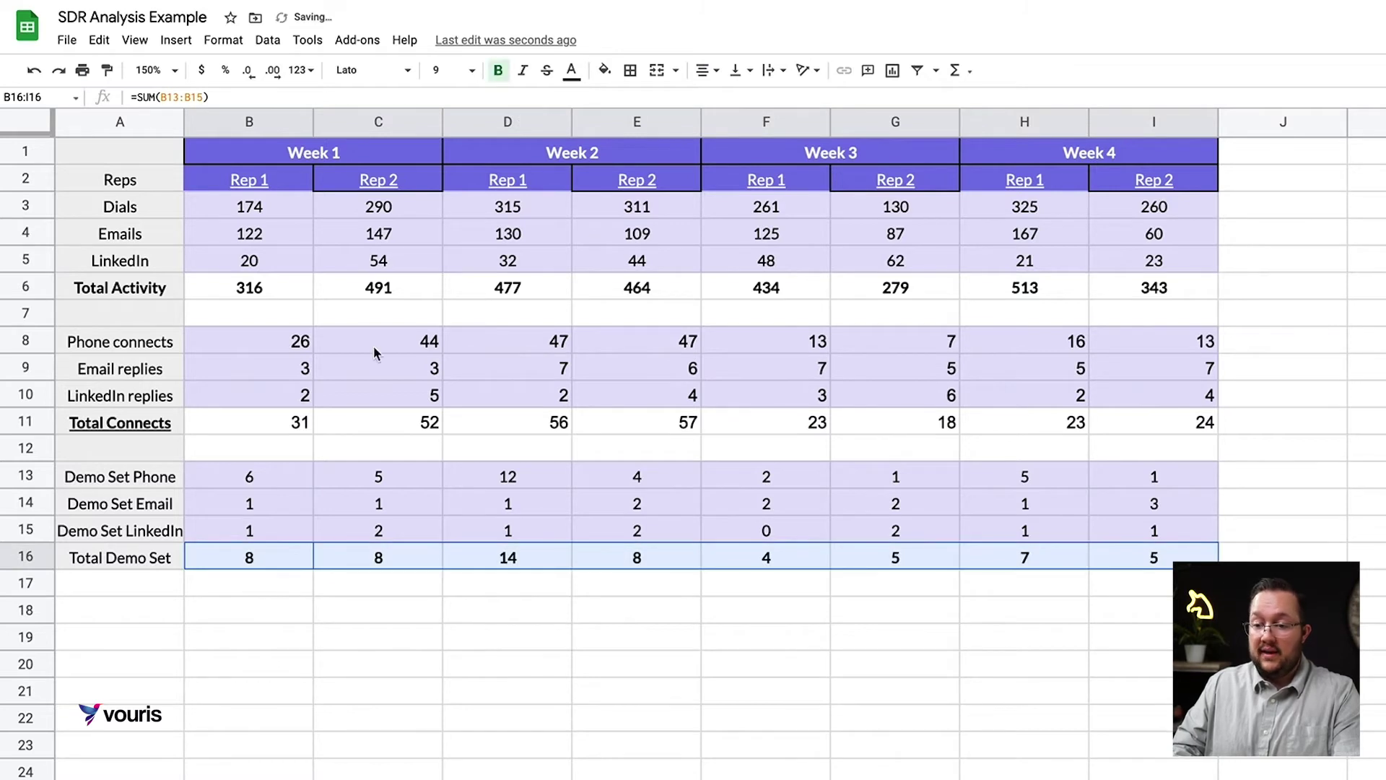
{"action": "left_click_drag", "start_coordinate": [275, 428], "coordinate": [1185, 433]}
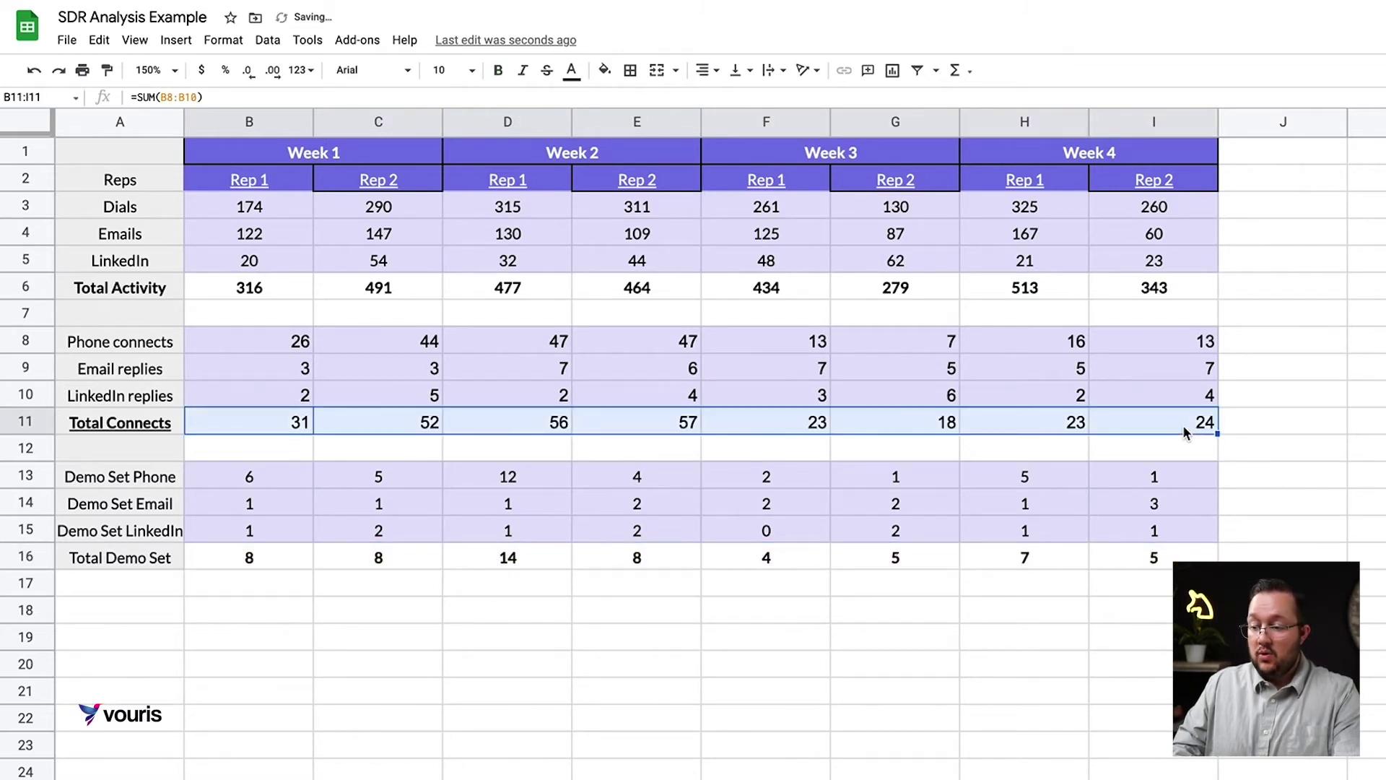
{"action": "left_click", "coordinate": [499, 70]}
- Check the Week 4 Rep 2 formula in the Total Demo Set row
{"action": "left_click", "coordinate": [303, 580]}
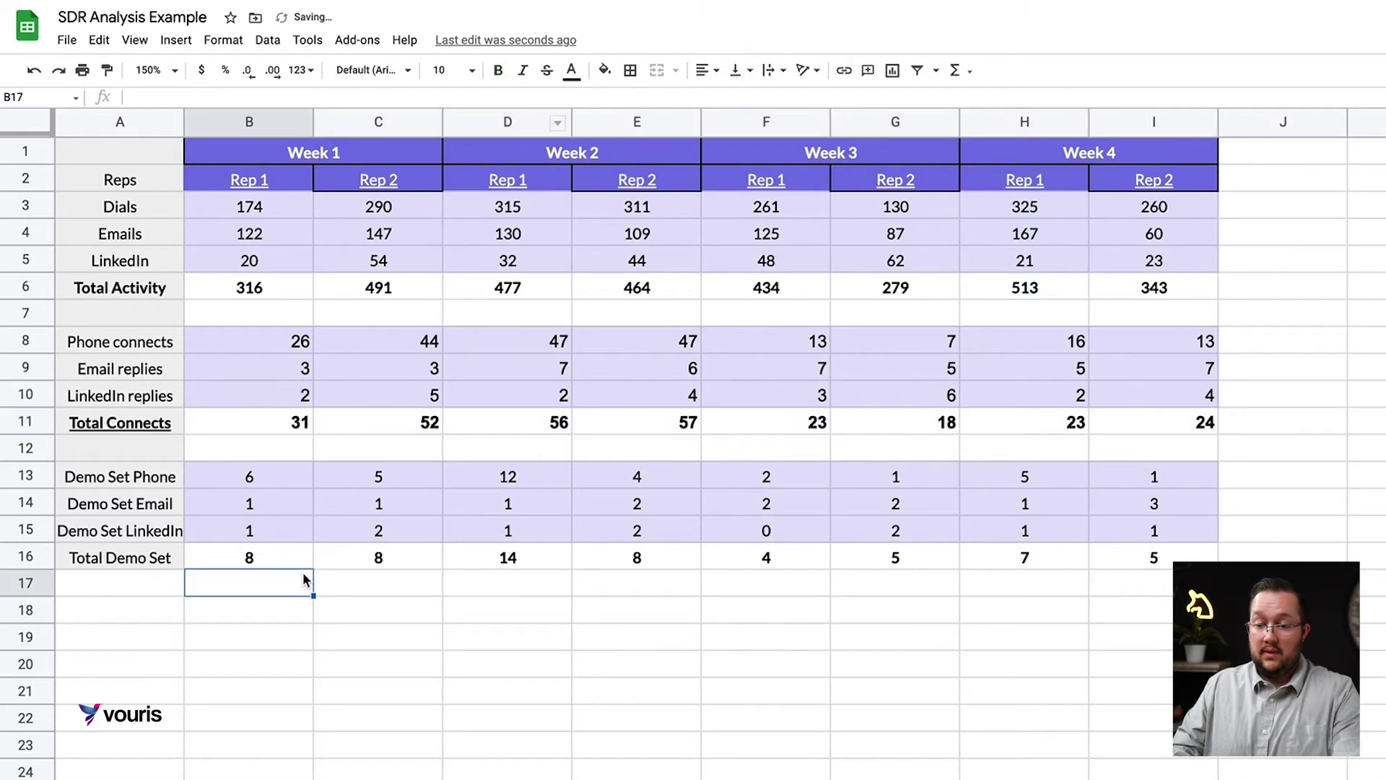
{"action": "left_click", "coordinate": [376, 622]}
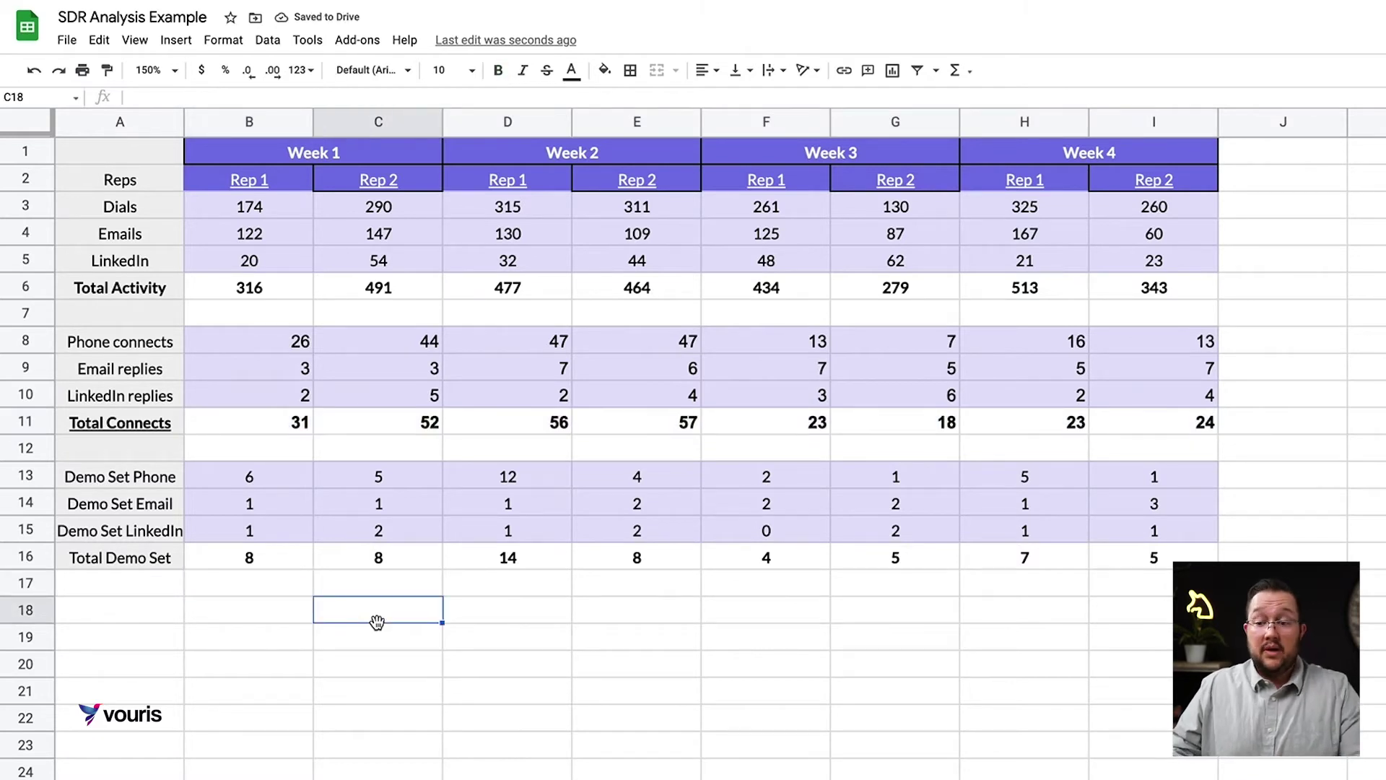
{"action": "left_click", "coordinate": [1180, 554]}
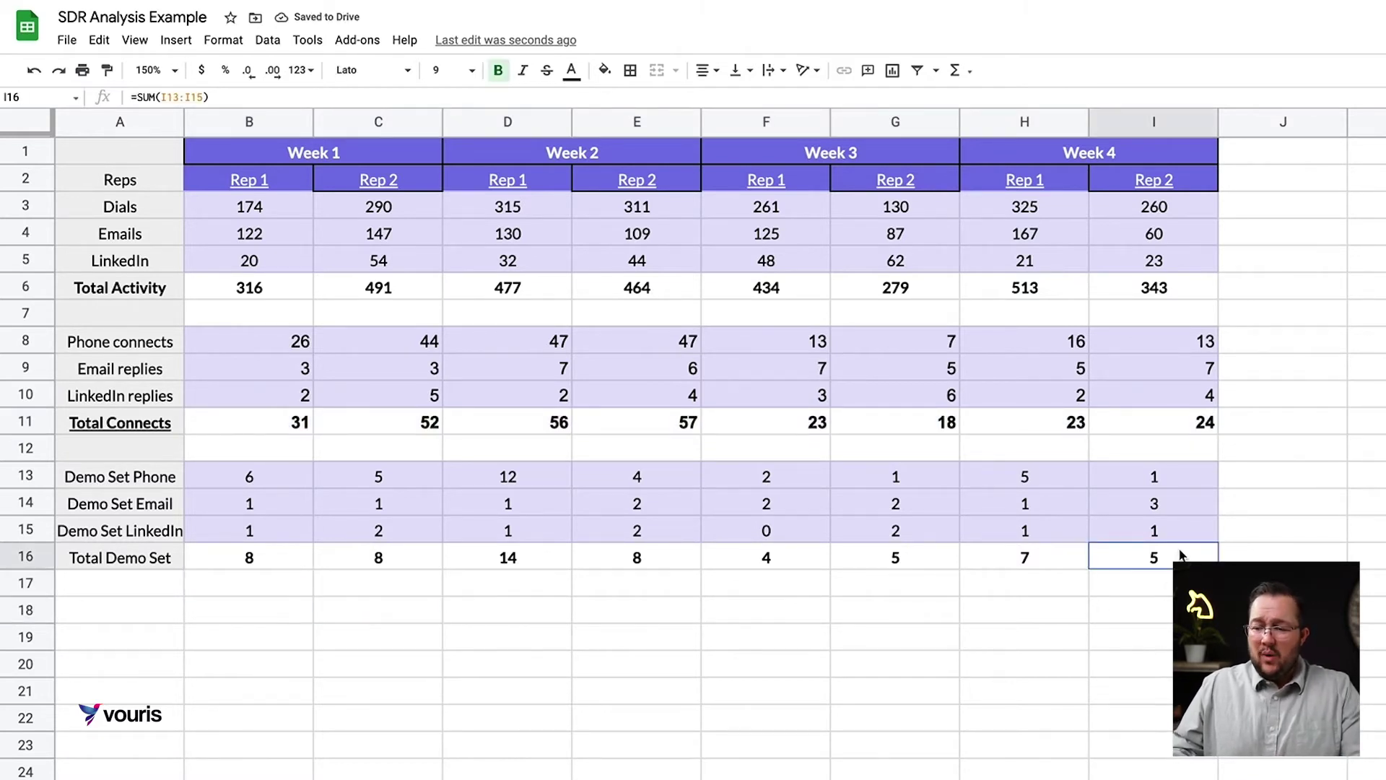
{"action": "key", "text": "Left"}
{"action": "key", "text": "Right"}
- Enter a SUM of both Week 4 reps' demo totals in H18, giving 12
{"action": "key", "text": "Down"}
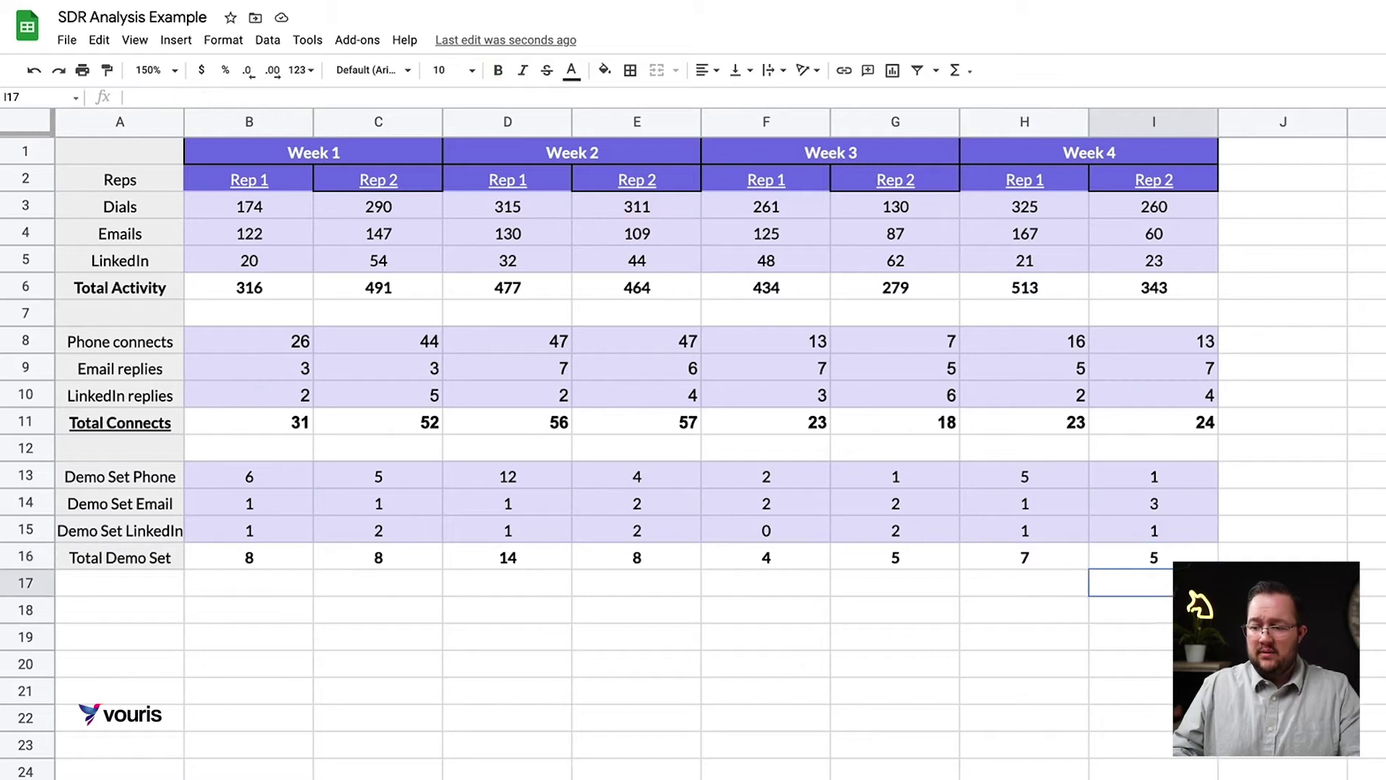
{"action": "key", "text": "Left"}
{"action": "key", "text": "Down"}
{"action": "type", "text": "=sum"}
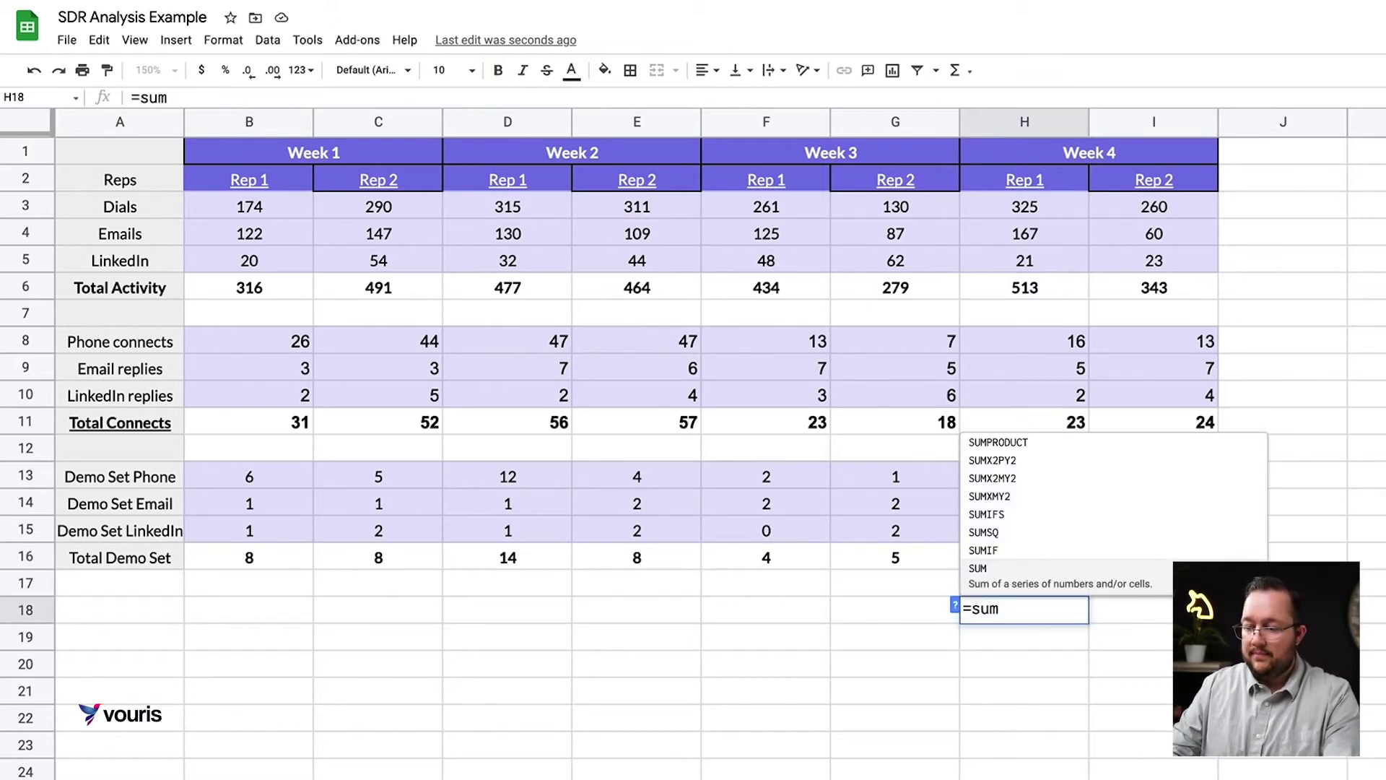
{"action": "key", "text": "Tab"}
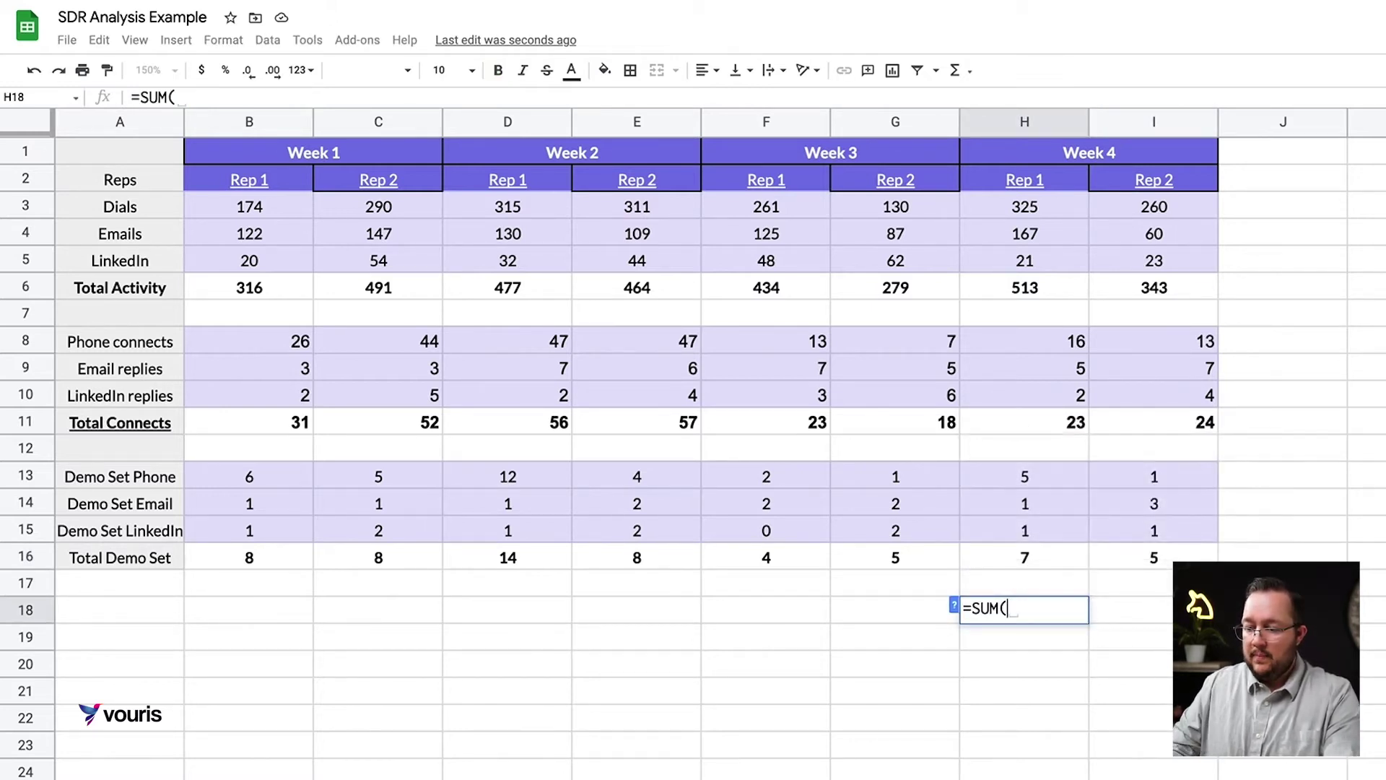
{"action": "key", "text": "Up"}
{"action": "key", "text": "Up"}
{"action": "key", "text": "shift+Right"}
{"action": "key", "text": "Return"}
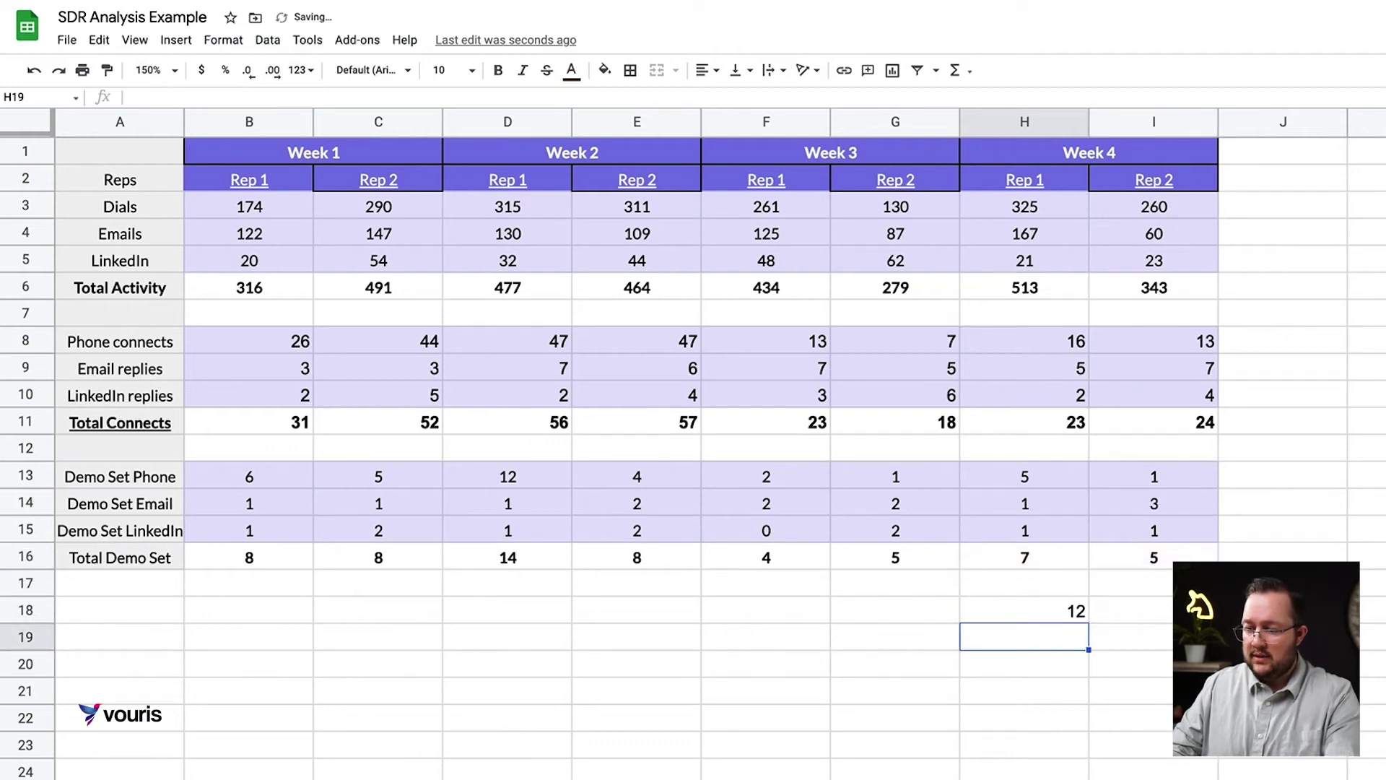
- Copy the total formula into F18, D18 and B18 for Weeks 3, 2 and 1
{"action": "left_click", "coordinate": [1024, 609]}
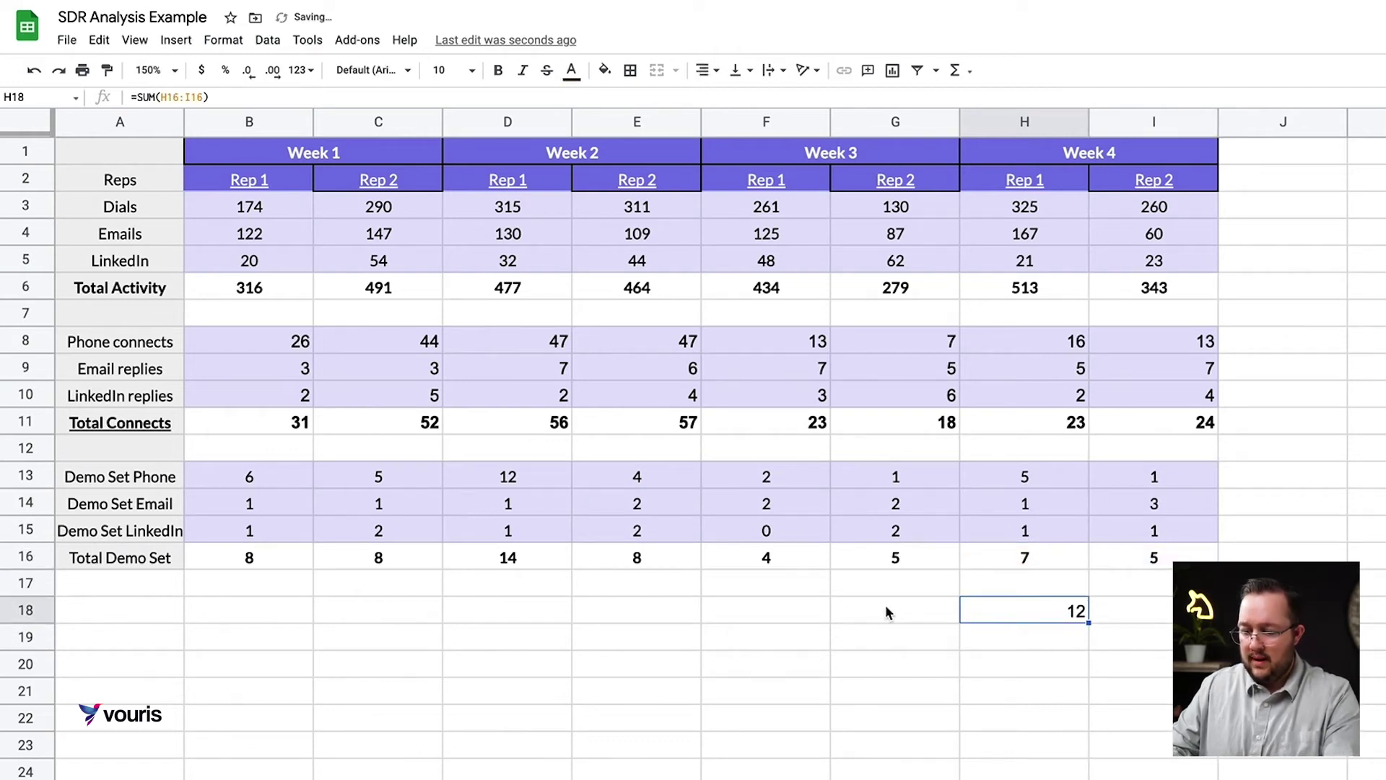
{"action": "key", "text": "ctrl+c"}
{"action": "key", "text": "Left"}
{"action": "key", "text": "Left"}
{"action": "key", "text": "ctrl+v"}
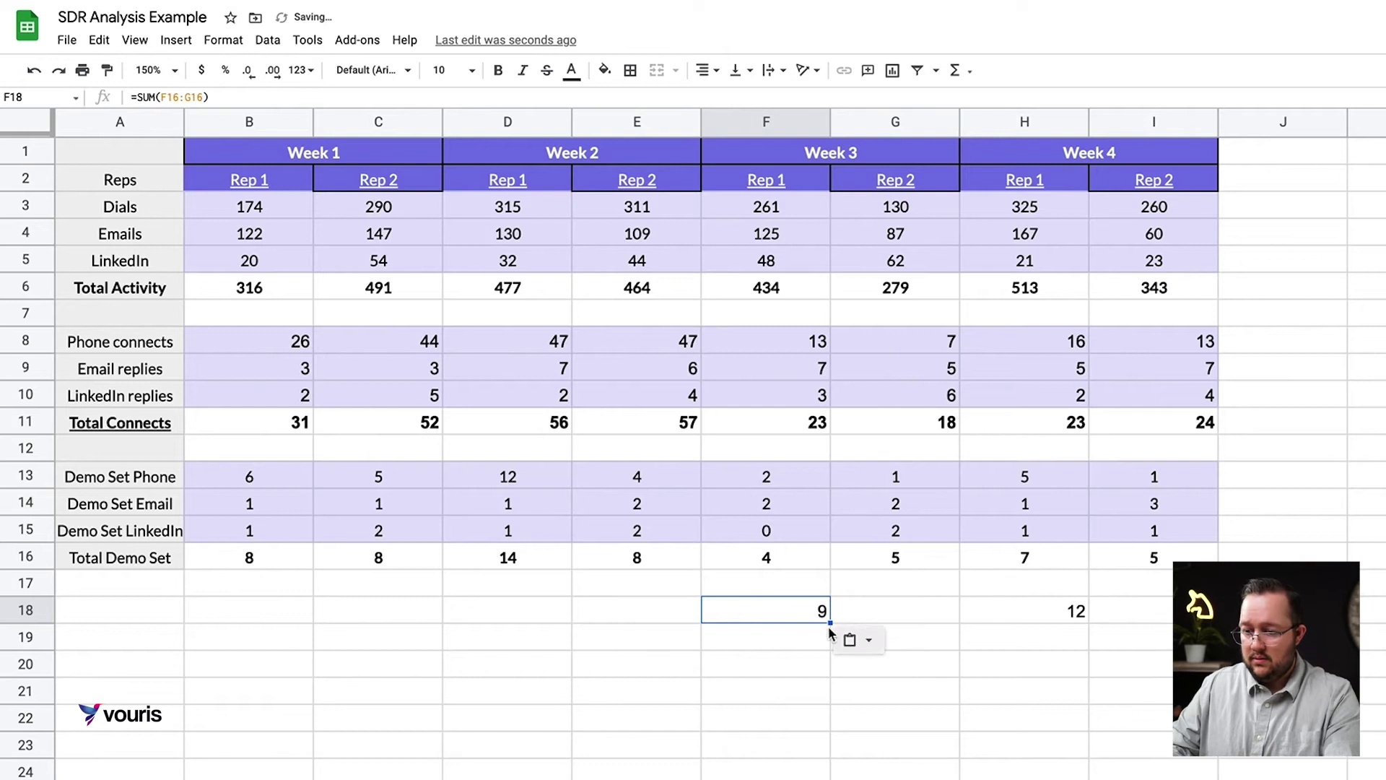
{"action": "double_click", "coordinate": [820, 618]}
{"action": "left_click", "coordinate": [508, 608]}
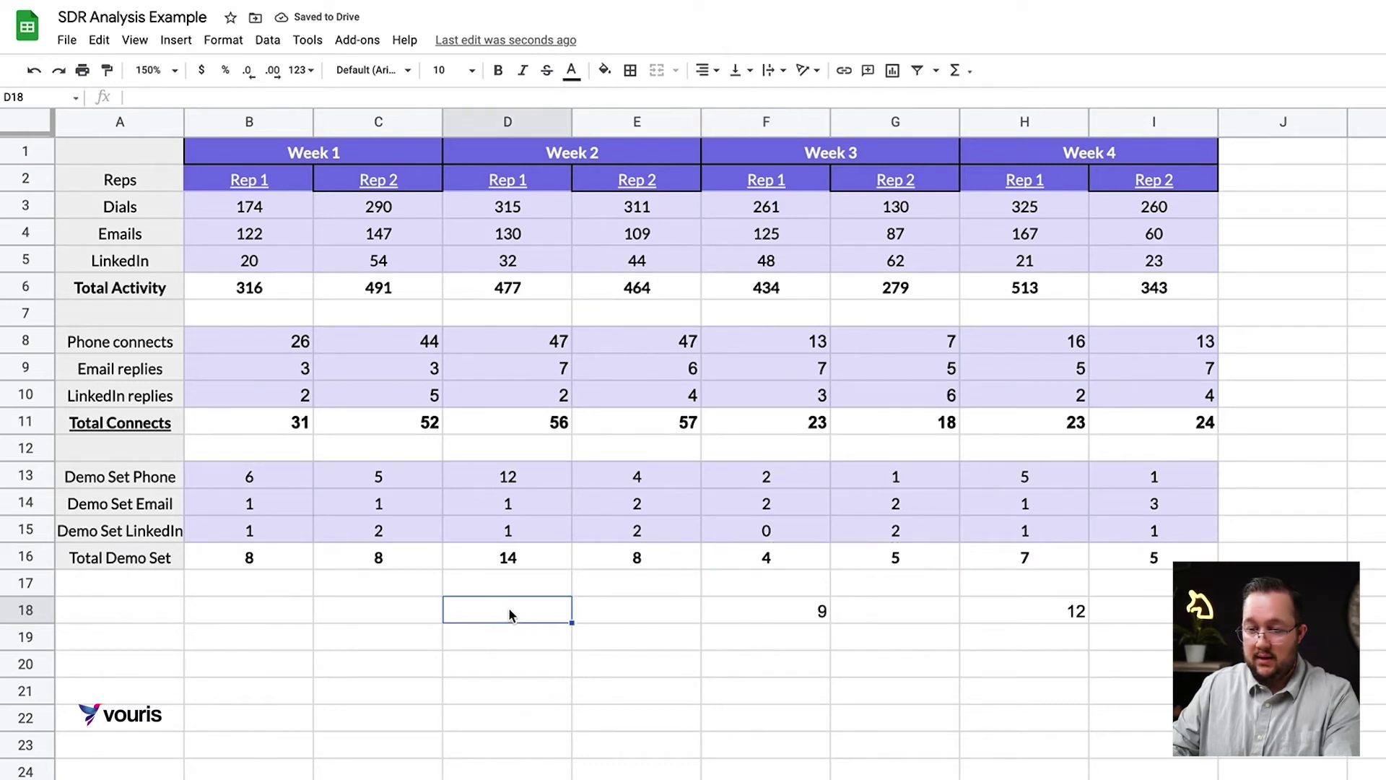
{"action": "key", "text": "ctrl+v"}
{"action": "left_click", "coordinate": [271, 609]}
{"action": "key", "text": "ctrl+v"}
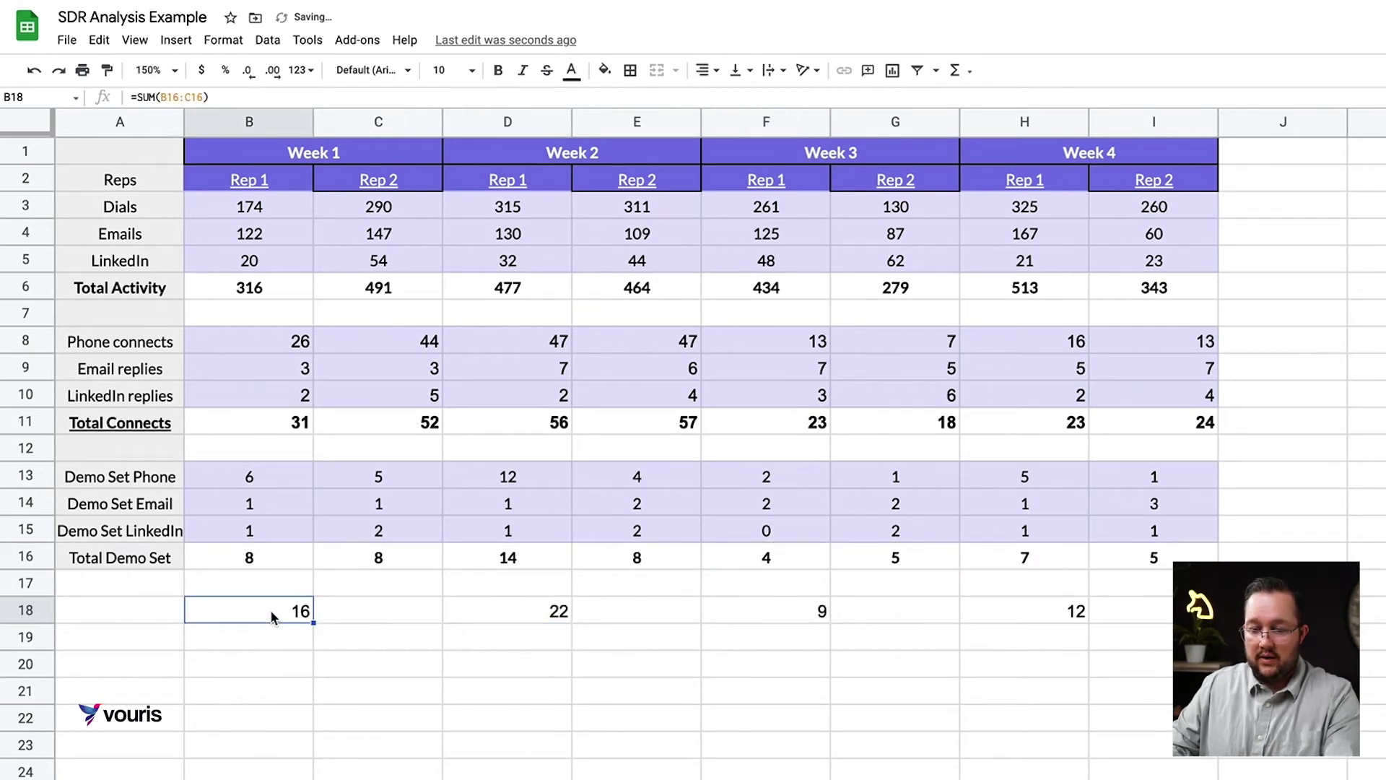
- Verify the weekly demo totals in B18, D18 and F18 (16, 22, 9)
{"action": "double_click", "coordinate": [270, 609]}
{"action": "left_click", "coordinate": [427, 657]}
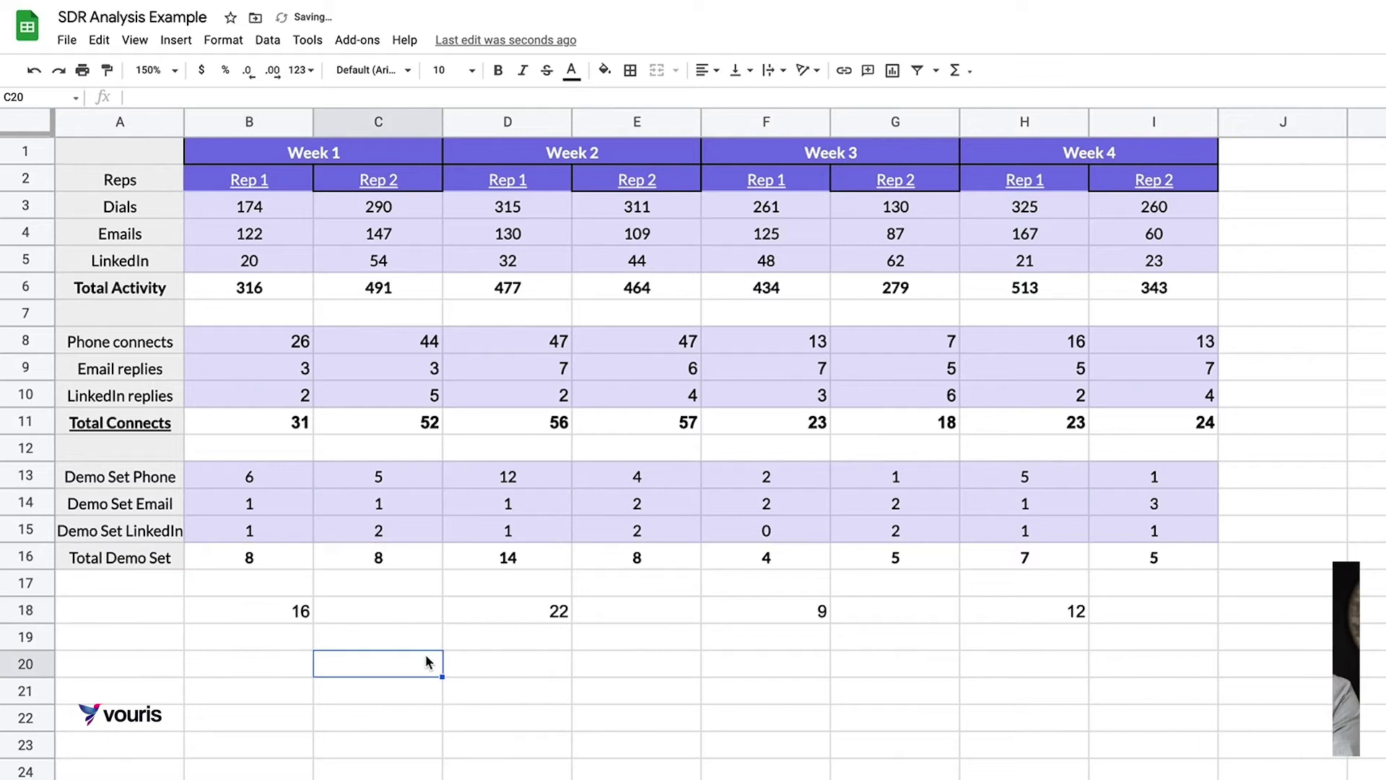
{"action": "left_click", "coordinate": [297, 613]}
{"action": "left_click", "coordinate": [530, 618]}
{"action": "left_click", "coordinate": [784, 618]}
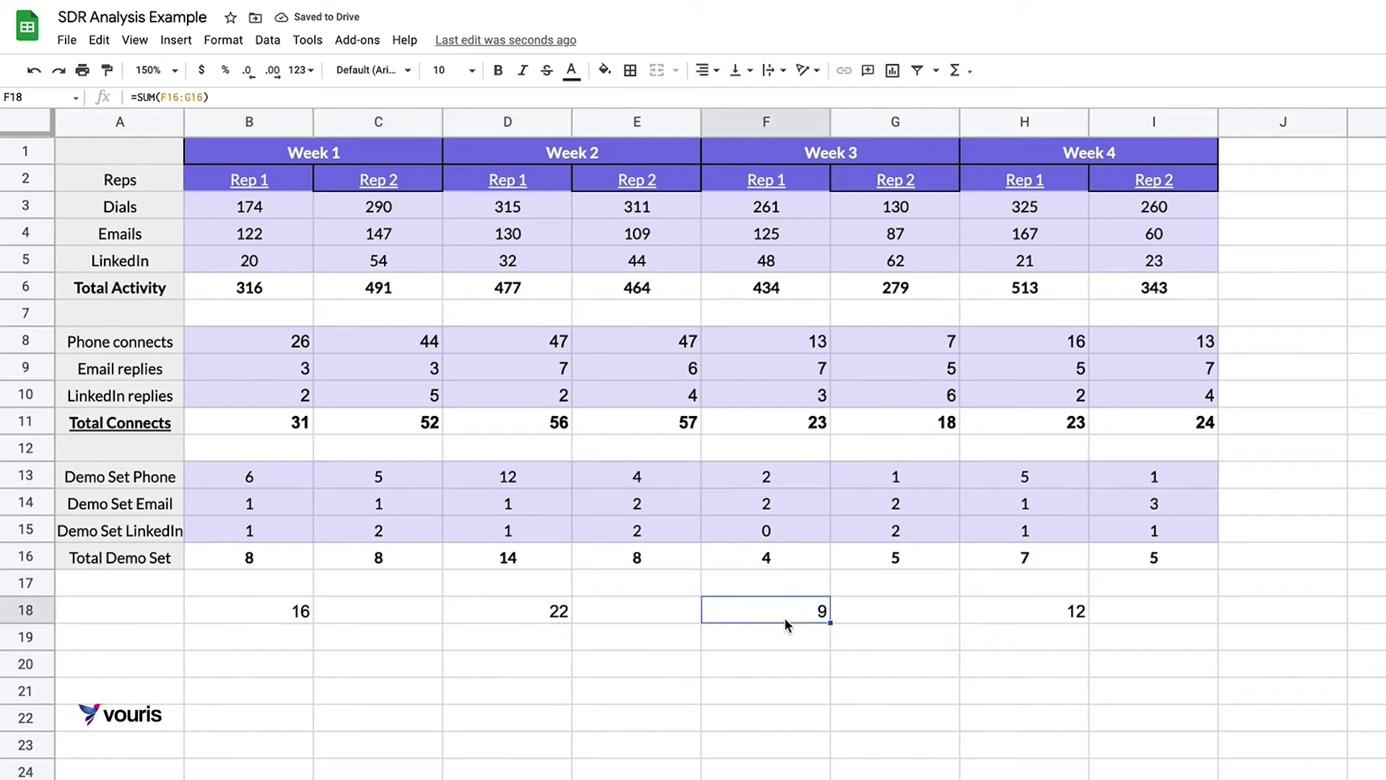
{"action": "left_click", "coordinate": [1005, 620]}
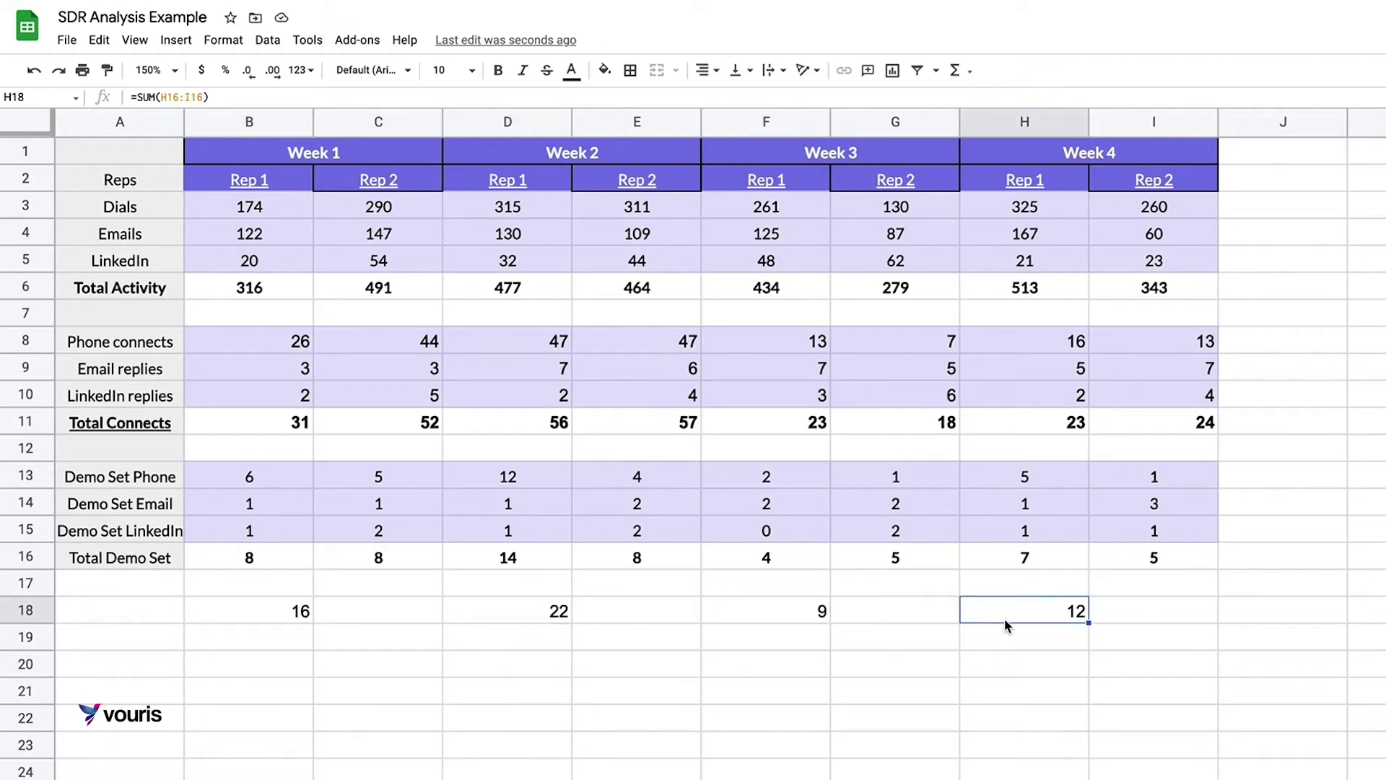
{"action": "left_click", "coordinate": [551, 619]}
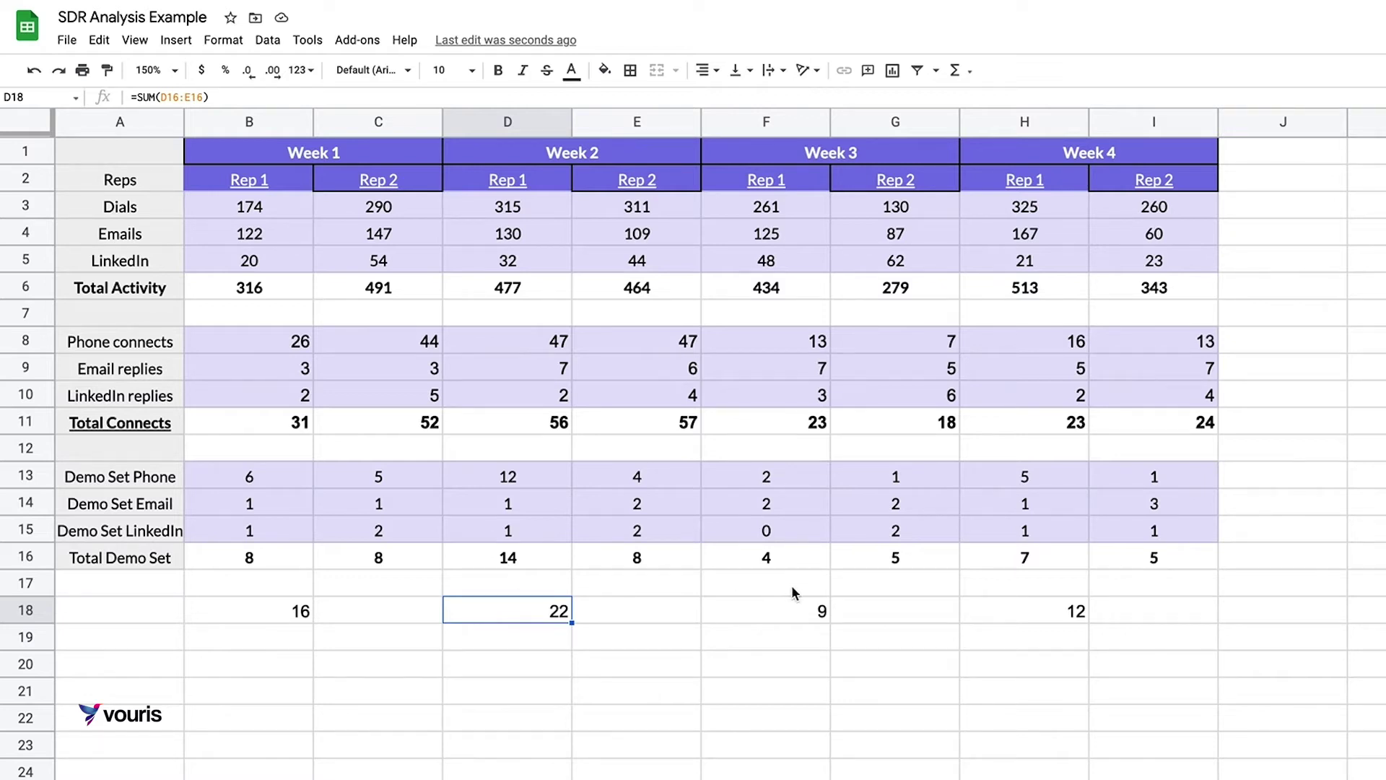
{"action": "left_click", "coordinate": [1047, 619]}
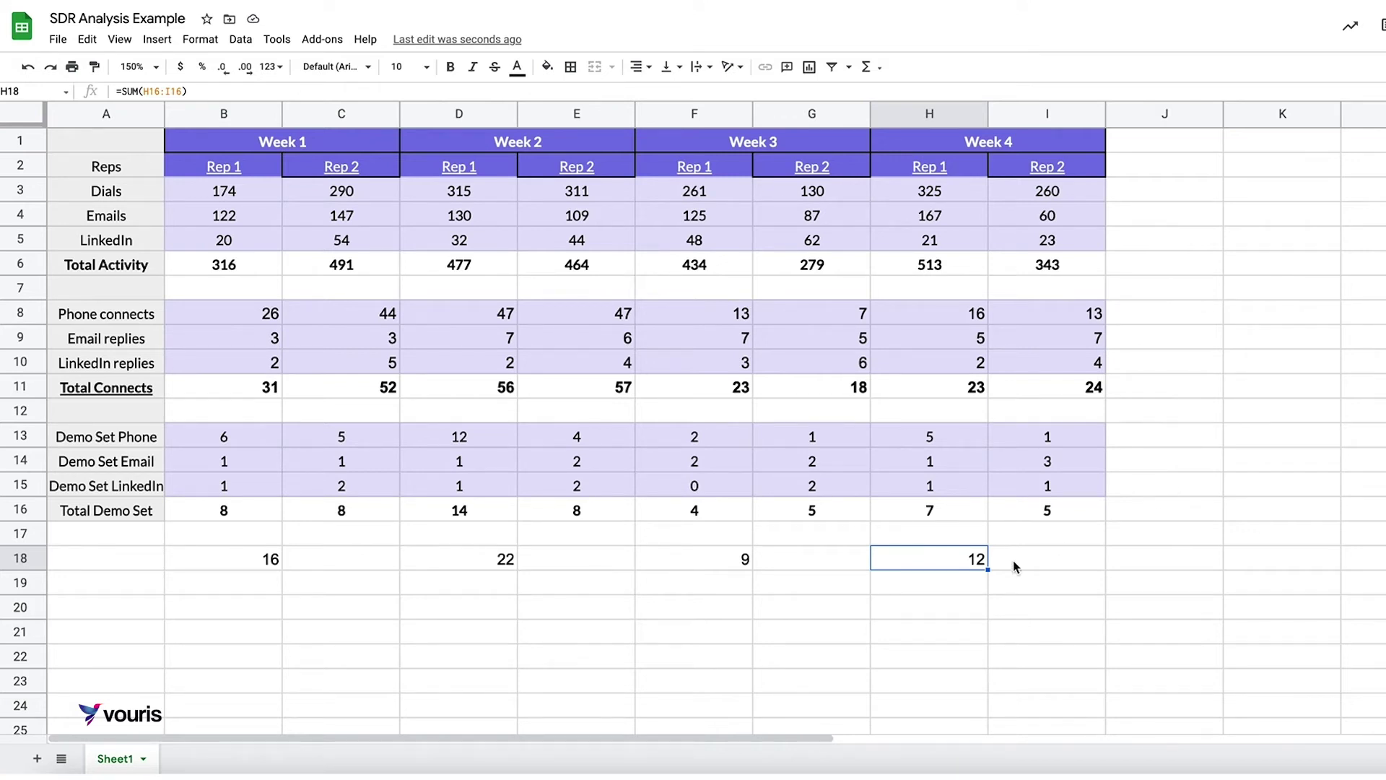
{"action": "left_click", "coordinate": [471, 591]}
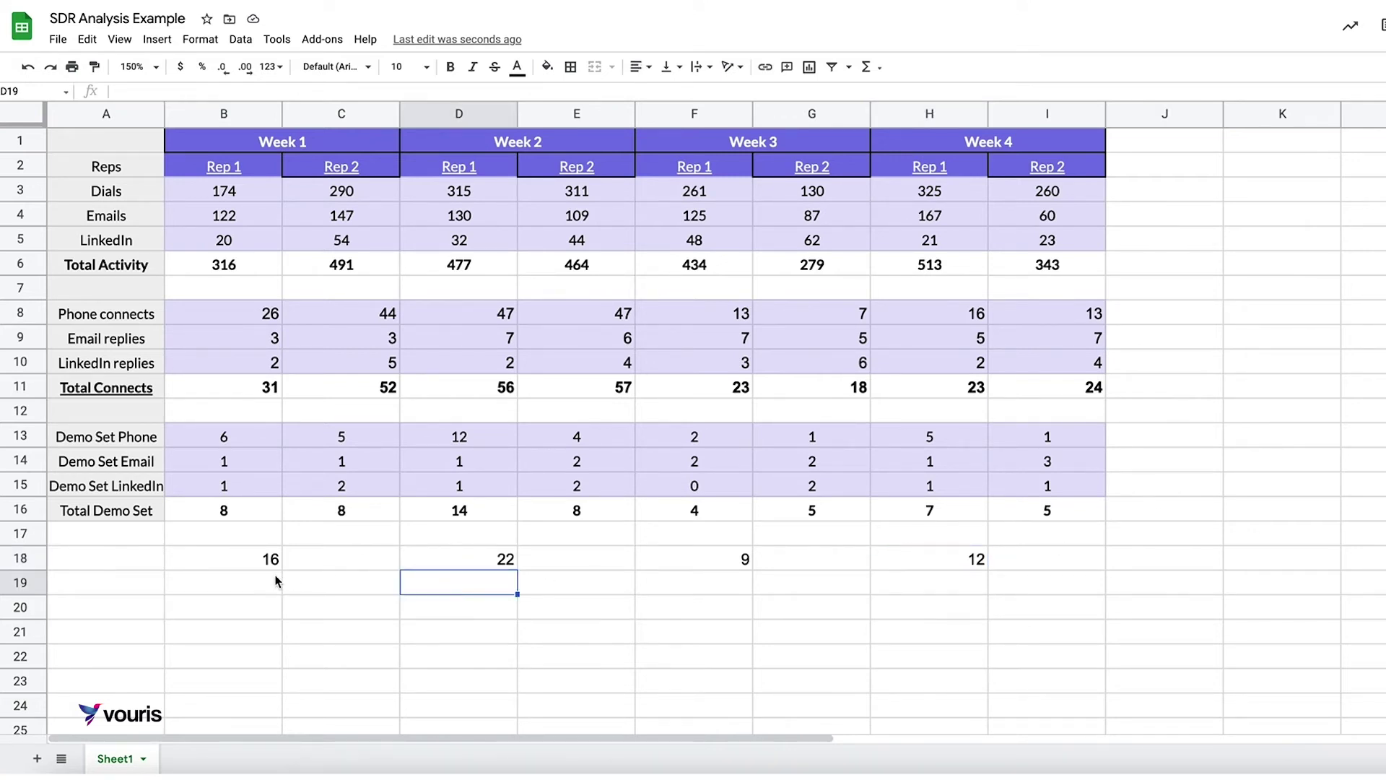
{"action": "left_click_drag", "start_coordinate": [272, 561], "coordinate": [978, 557]}
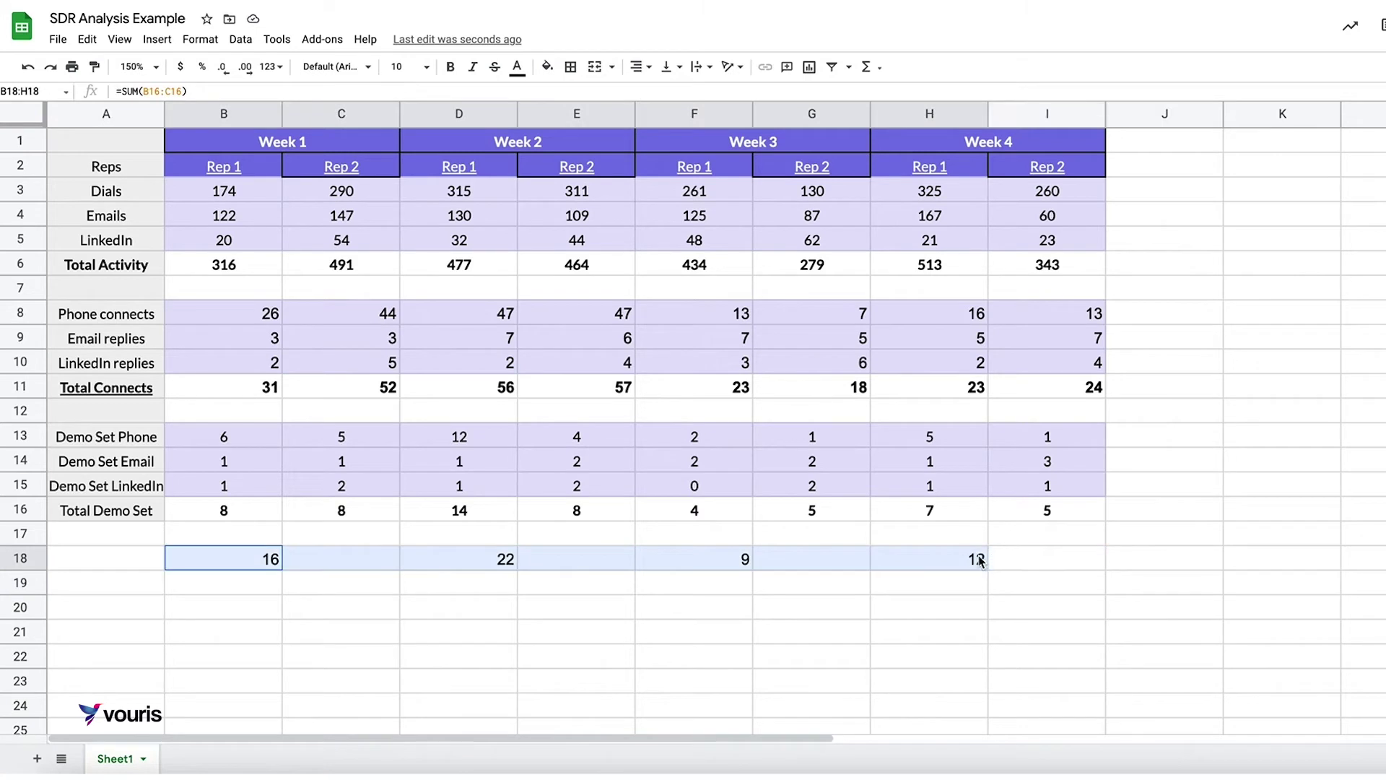
{"action": "left_click", "coordinate": [1055, 560]}
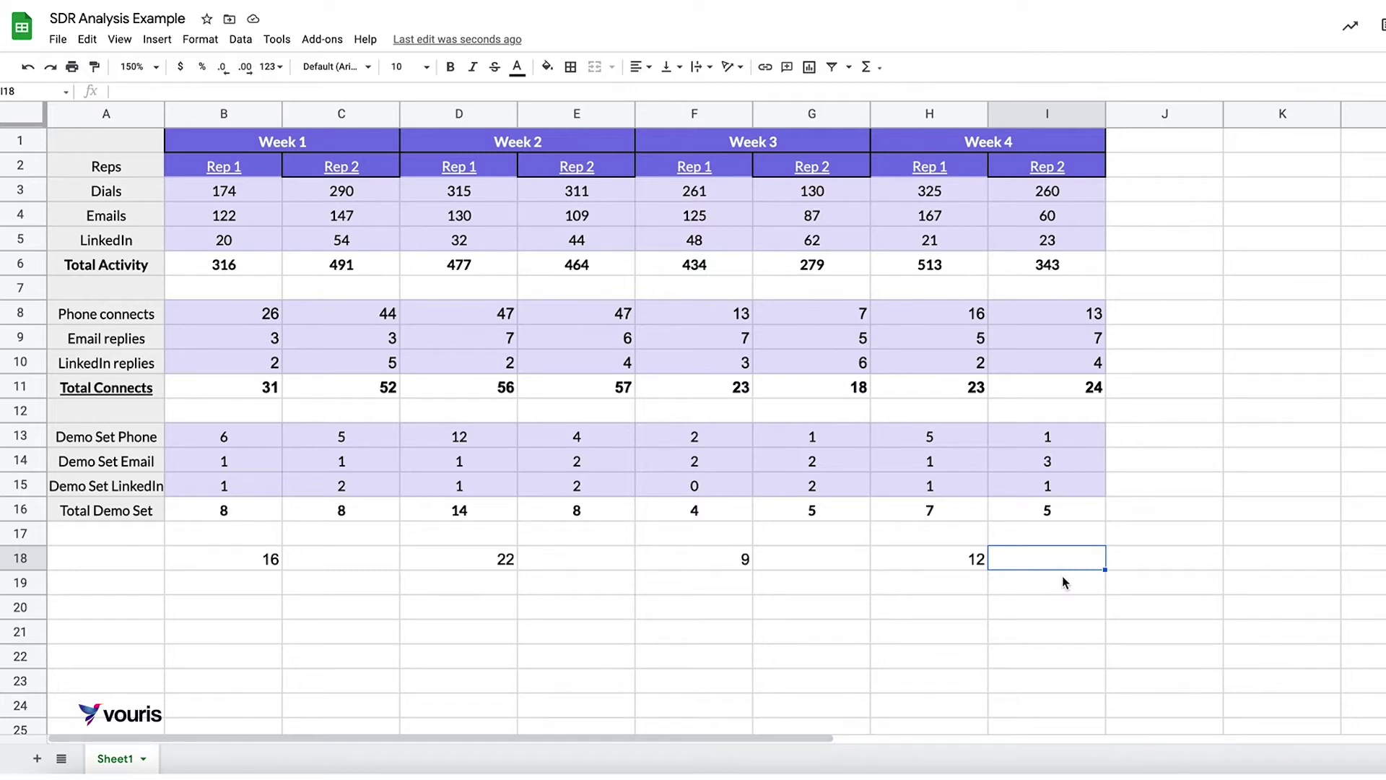
{"action": "left_click", "coordinate": [1089, 609]}
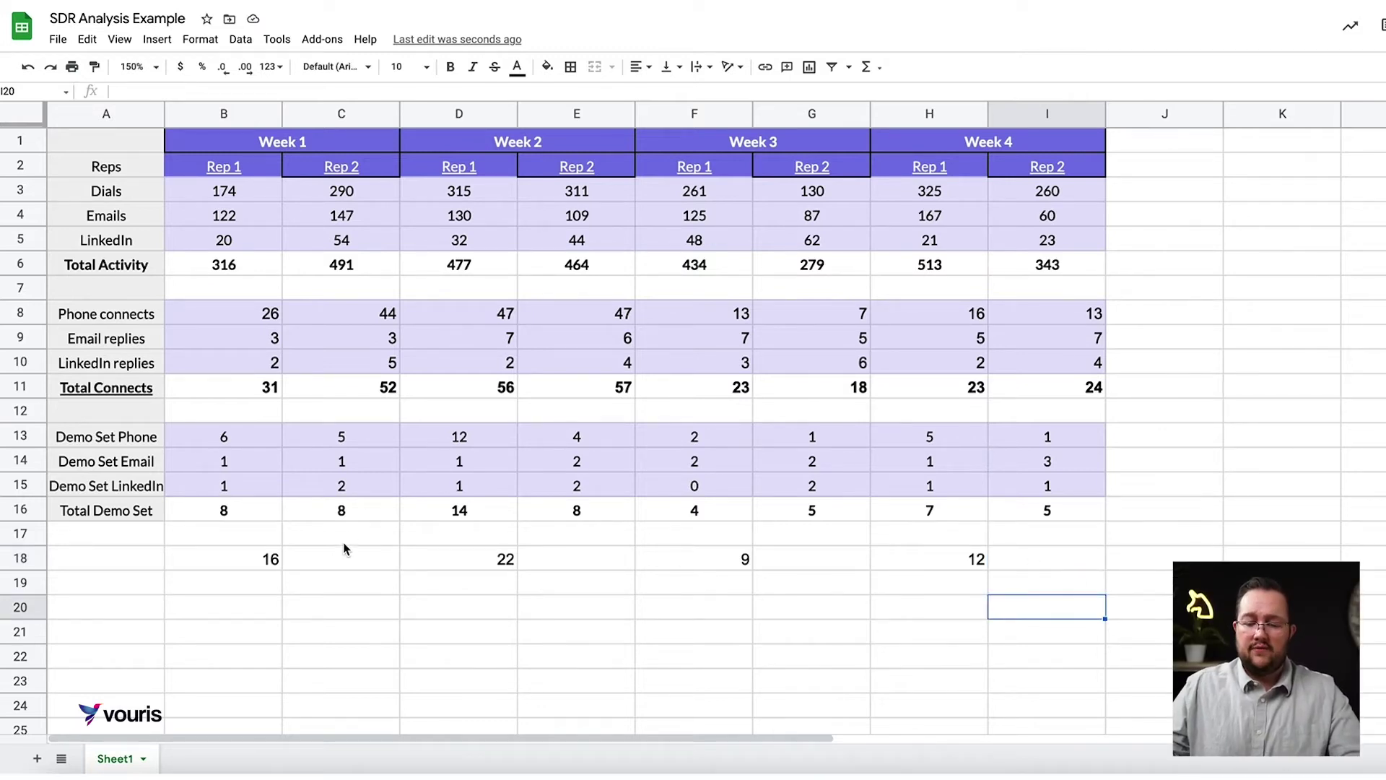
{"action": "left_click", "coordinate": [267, 566]}
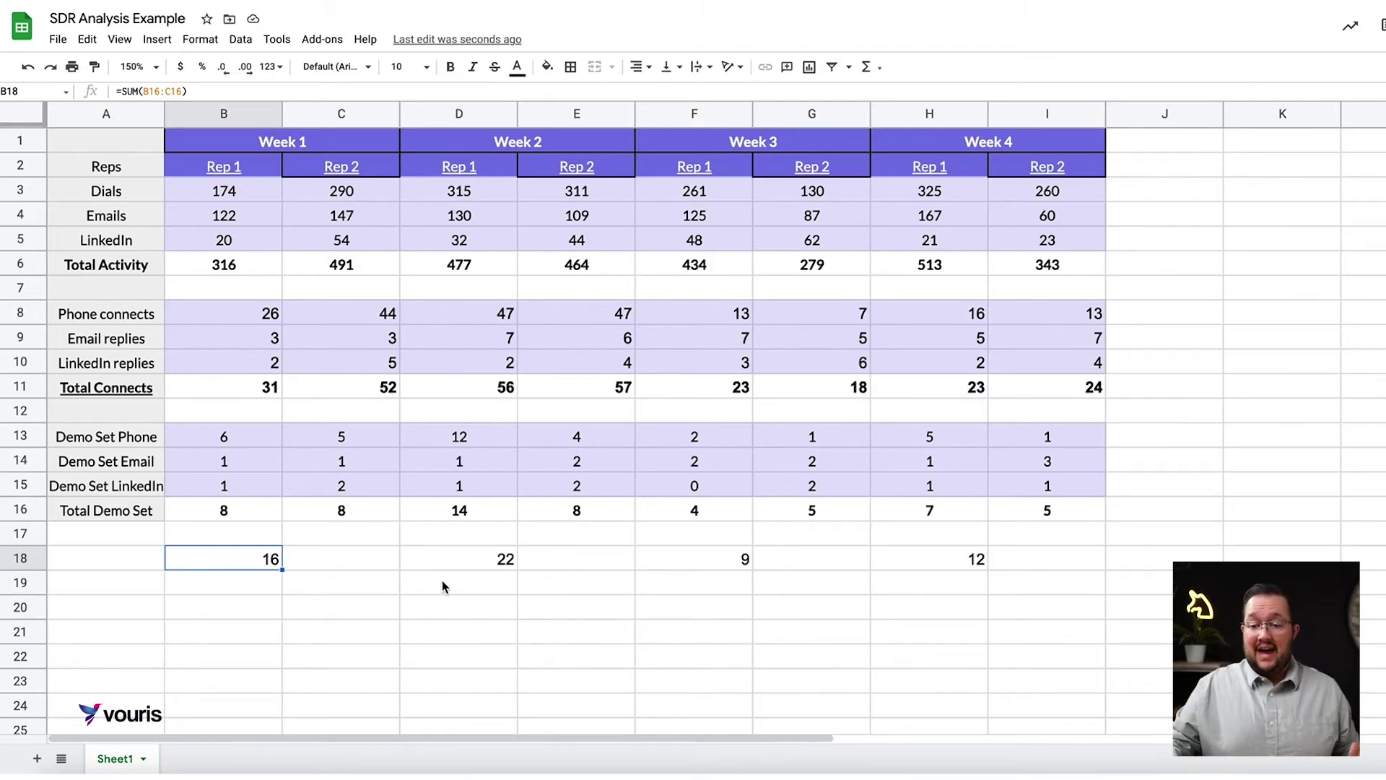
{"action": "left_click", "coordinate": [463, 561]}
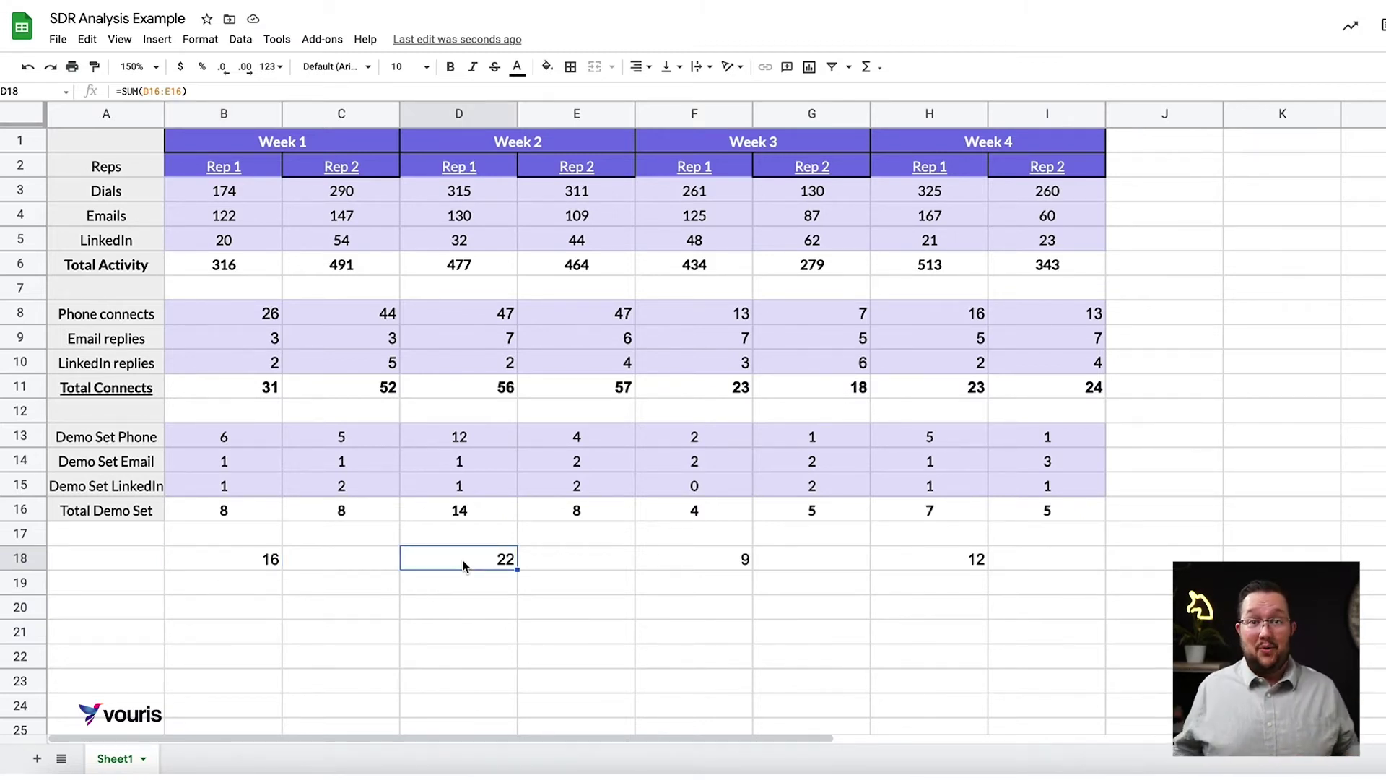
{"action": "left_click", "coordinate": [699, 558]}
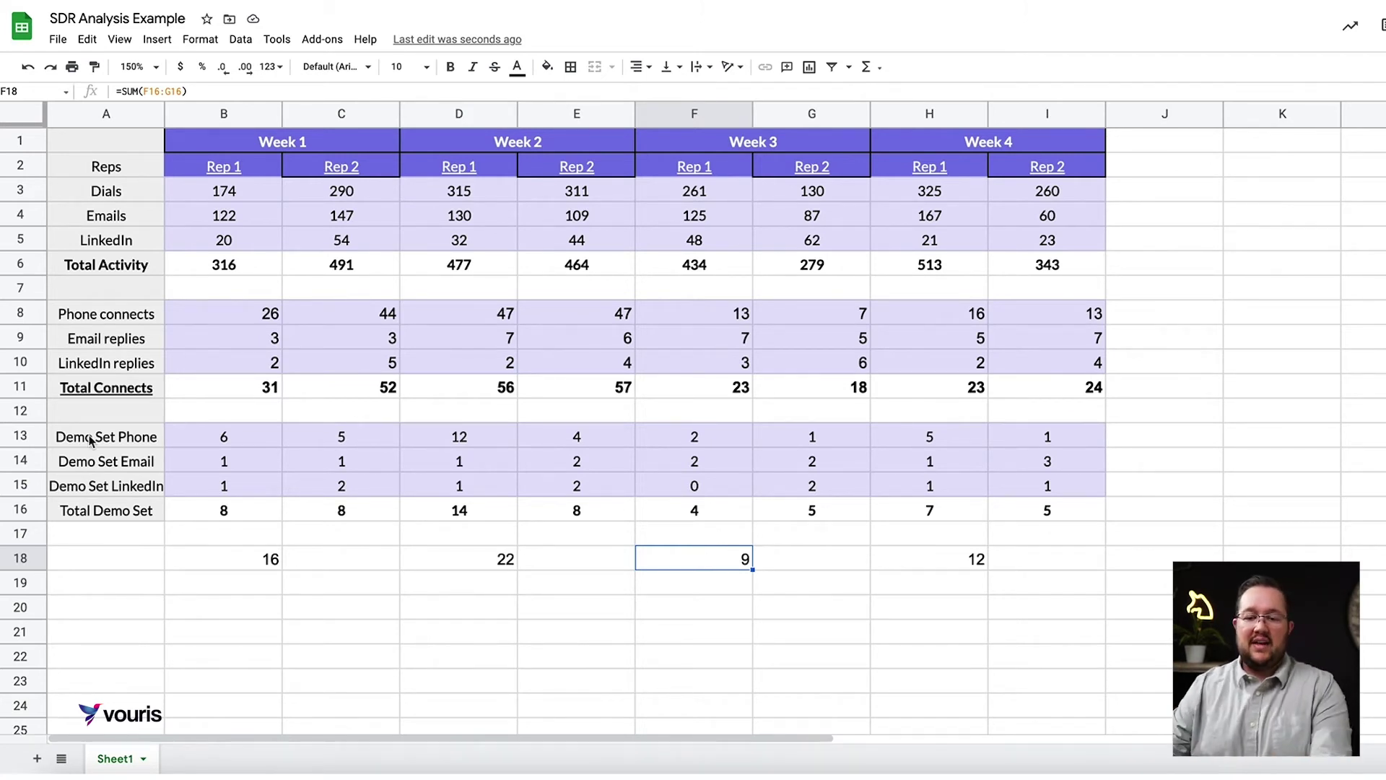
{"action": "left_click", "coordinate": [28, 411]}
- Insert four blank rows above rows 12–14, pushing the demo block down to row 17
{"action": "right_click", "coordinate": [27, 411]}
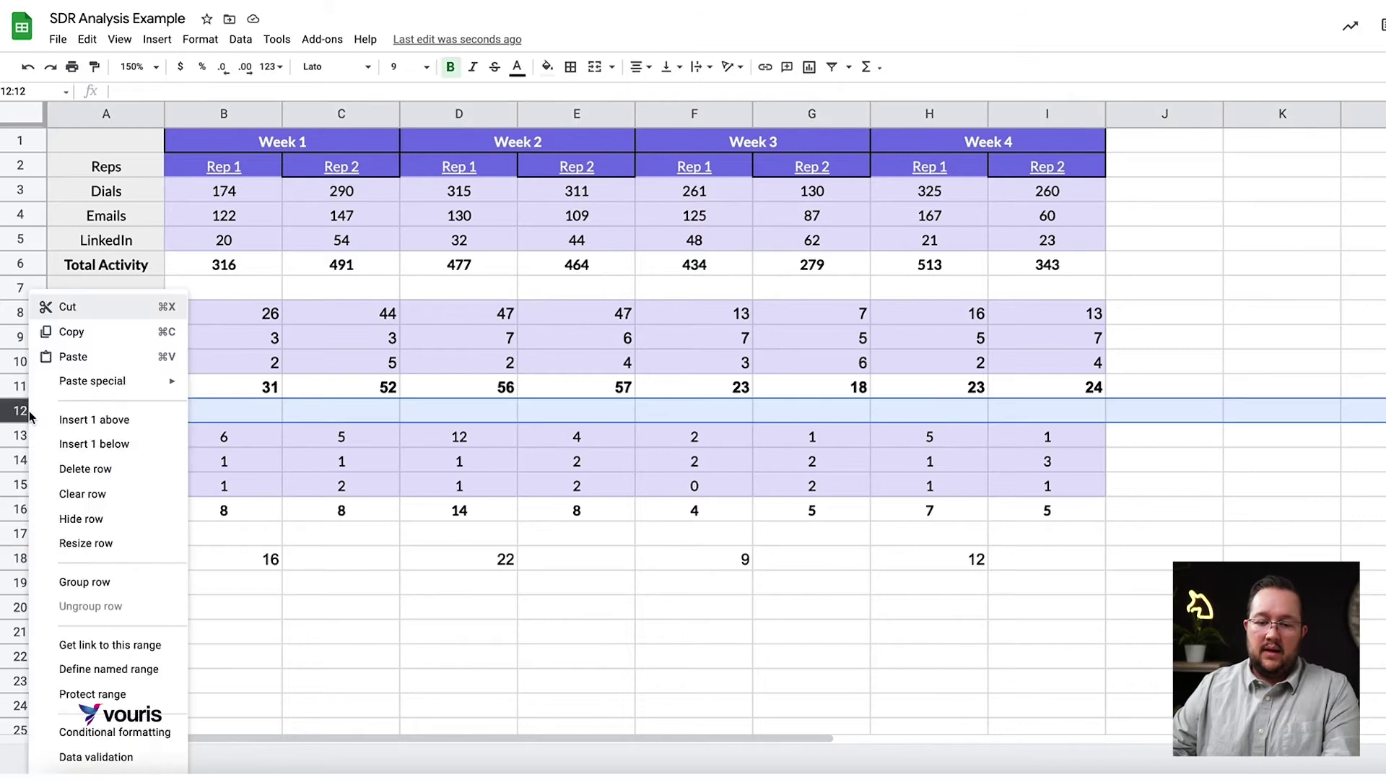
{"action": "left_click", "coordinate": [84, 406]}
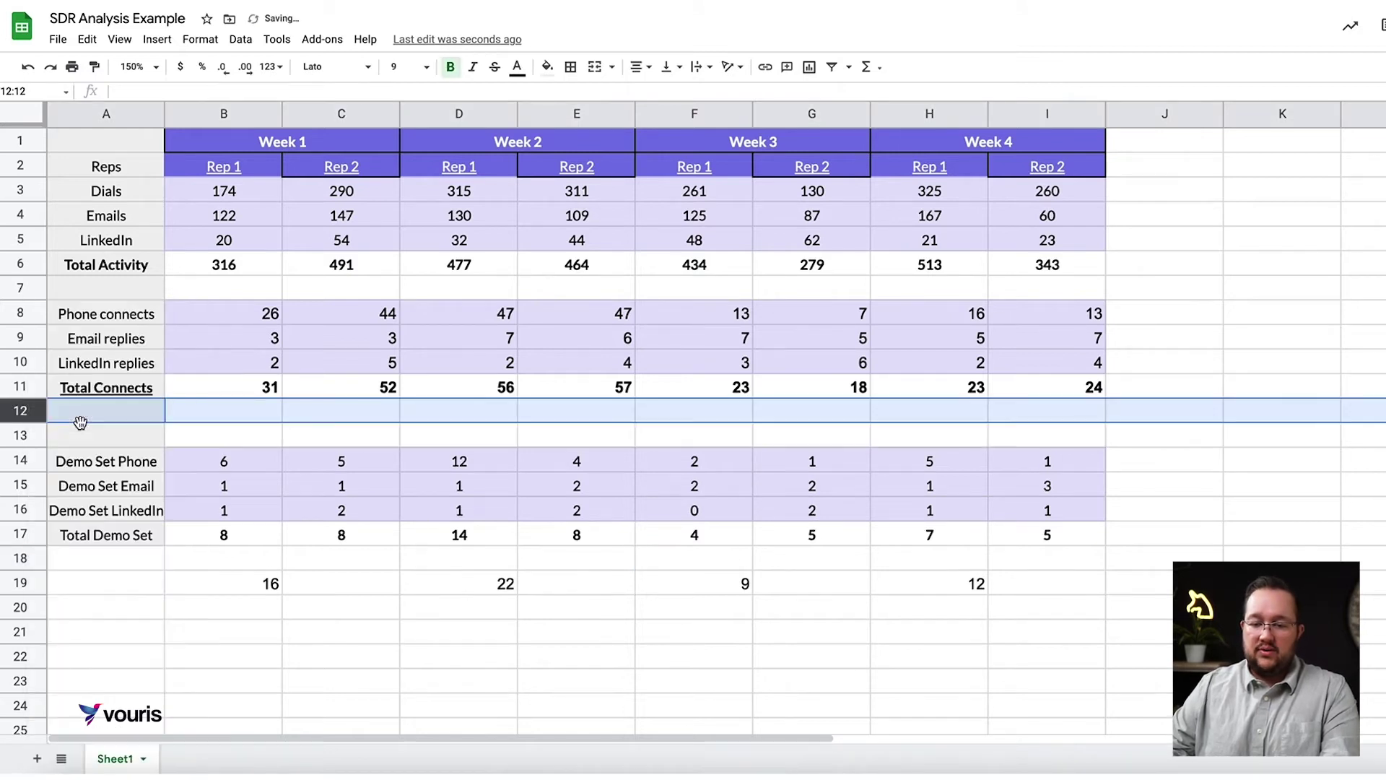
{"action": "right_click", "coordinate": [22, 435]}
{"action": "left_click", "coordinate": [74, 417]}
{"action": "left_click", "coordinate": [22, 460]}
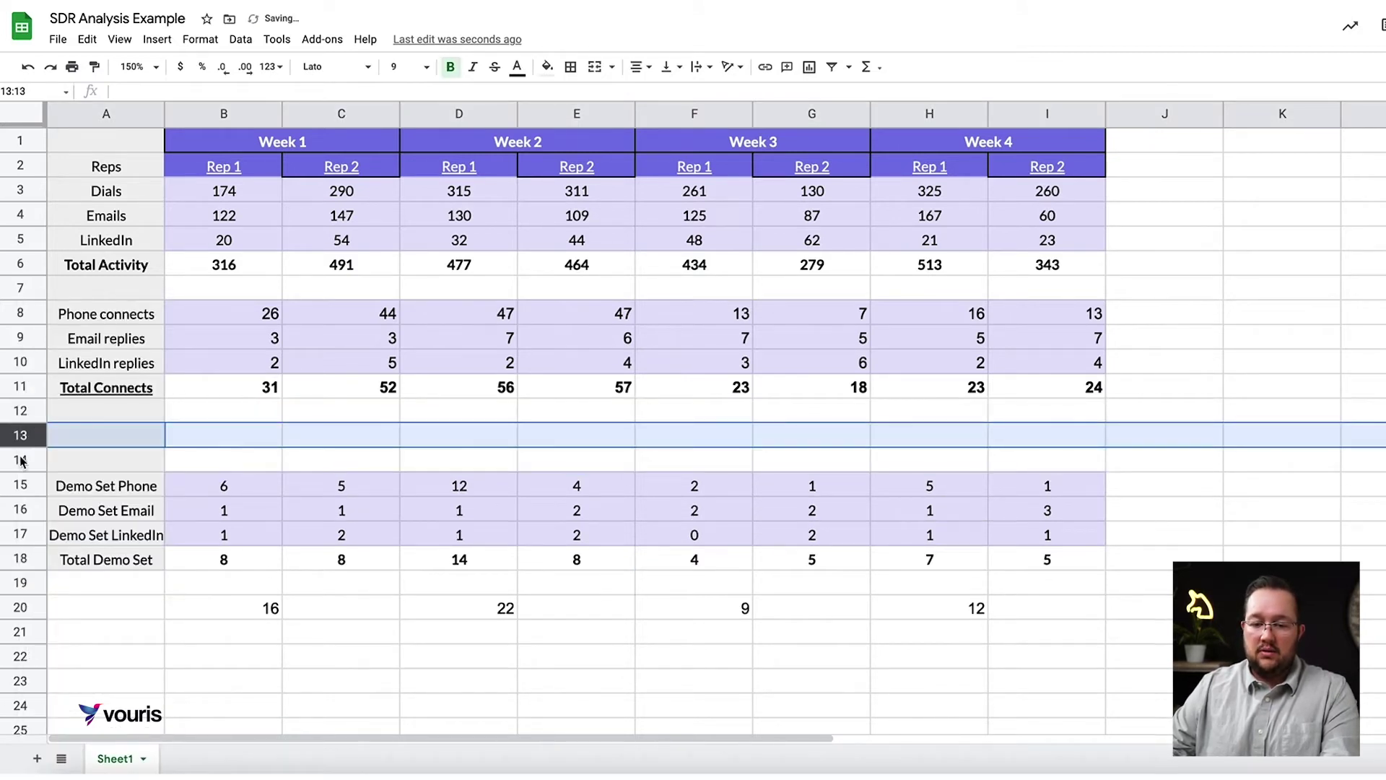
{"action": "right_click", "coordinate": [22, 460]}
{"action": "left_click", "coordinate": [56, 422]}
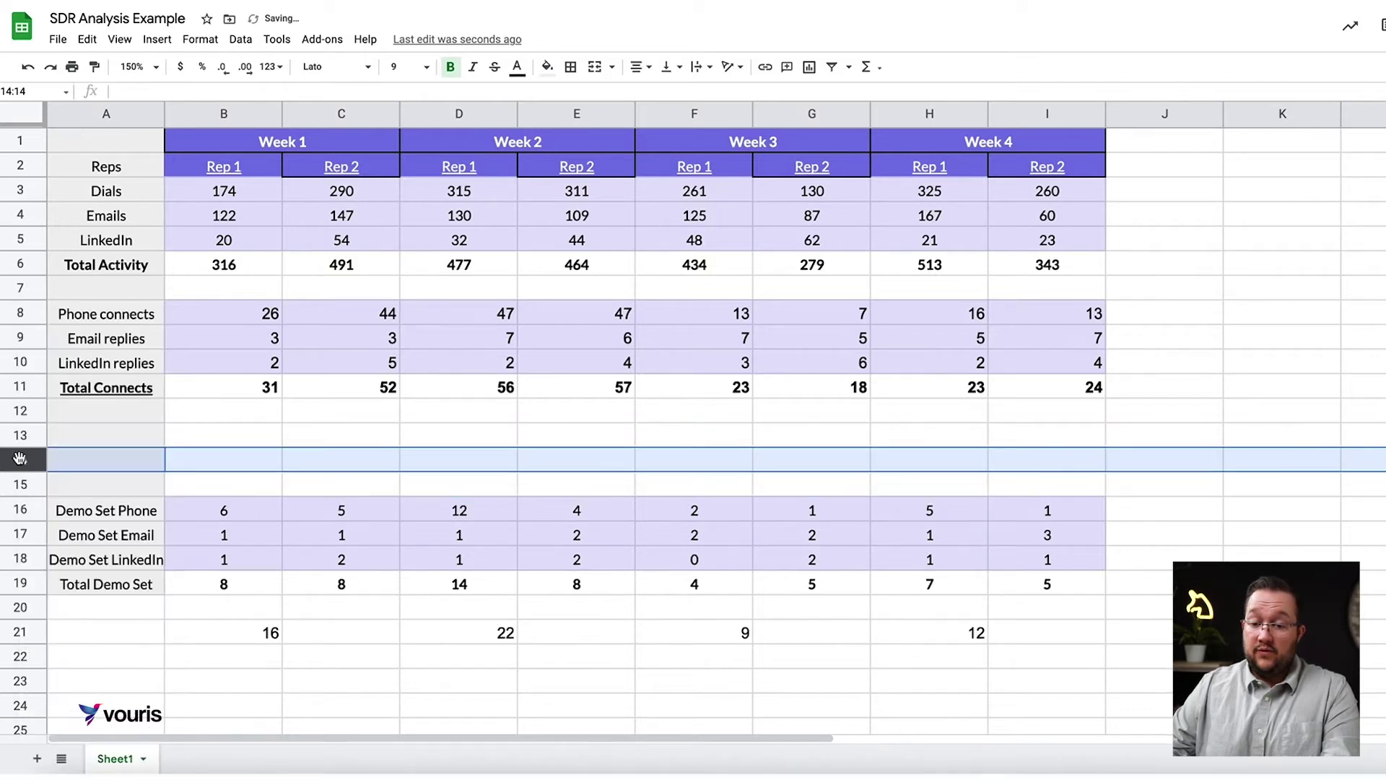
{"action": "right_click", "coordinate": [22, 460]}
{"action": "left_click", "coordinate": [65, 419]}
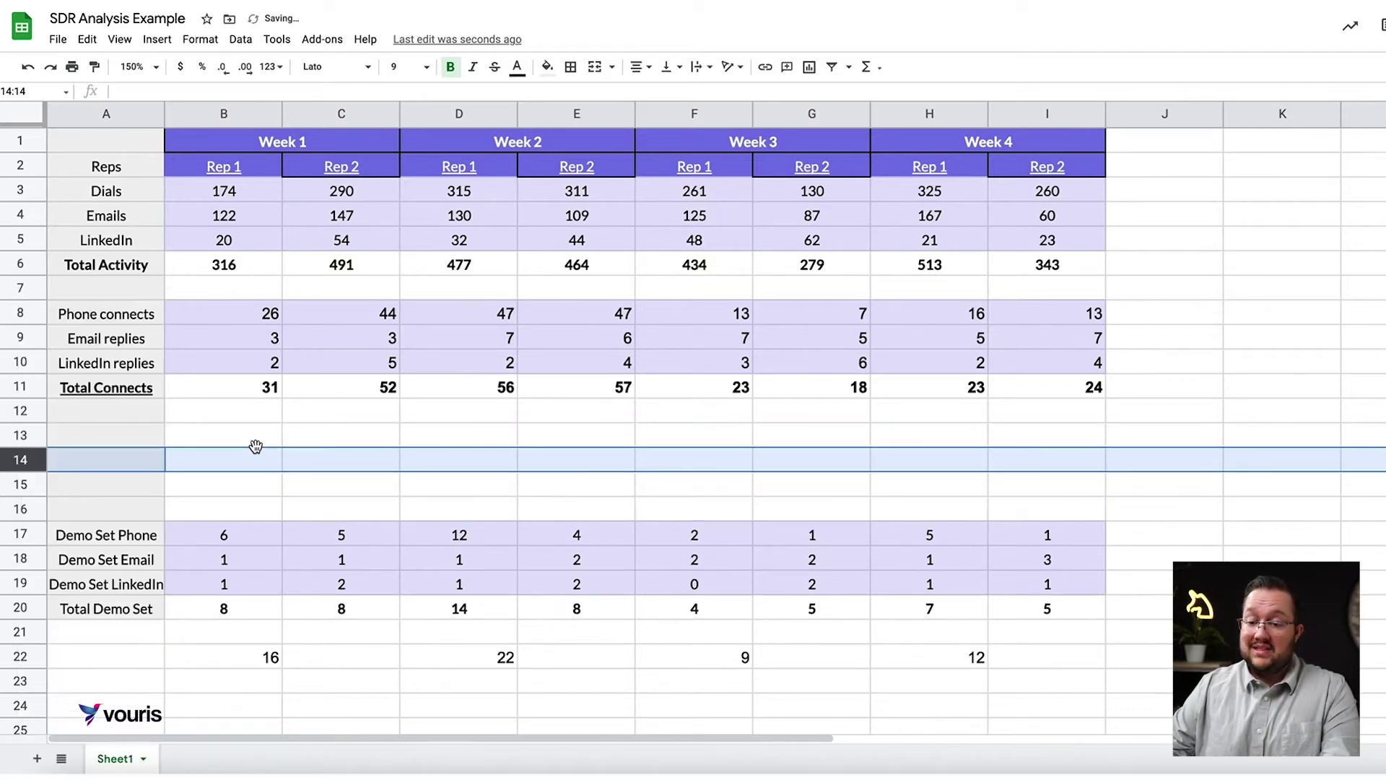
{"action": "left_click", "coordinate": [262, 437]}
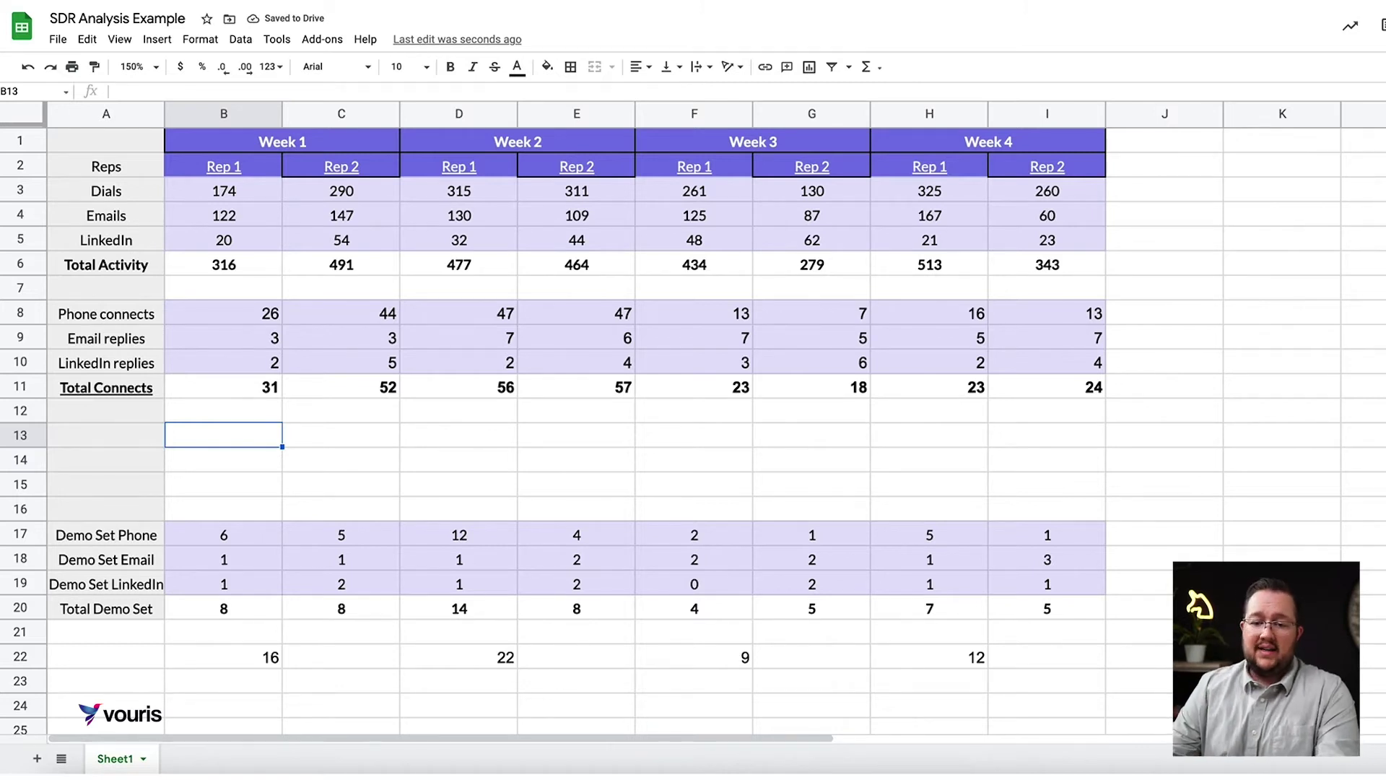
- Enter a first connect-rate formula in B13 and format it as a percentage
{"action": "type", "text": "=B11"}
{"action": "key", "text": "Up"}
{"action": "key", "text": "Up"}
{"action": "key", "text": "Up"}
{"action": "key", "text": "Up"}
{"action": "key", "text": "Up"}
{"action": "key", "text": "Up"}
{"action": "key", "text": "Up"}
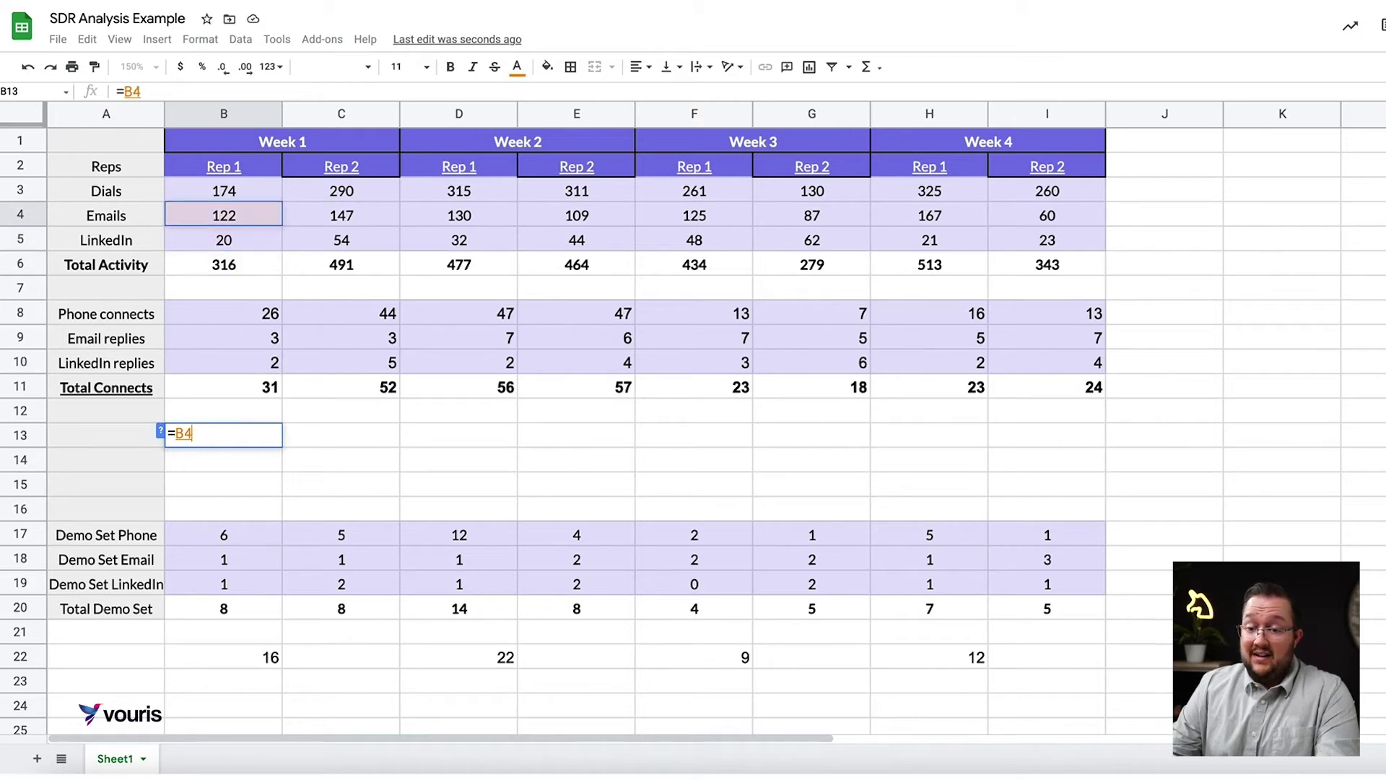
{"action": "key", "text": "Up"}
{"action": "key", "text": "Down"}
{"action": "key", "text": "Up"}
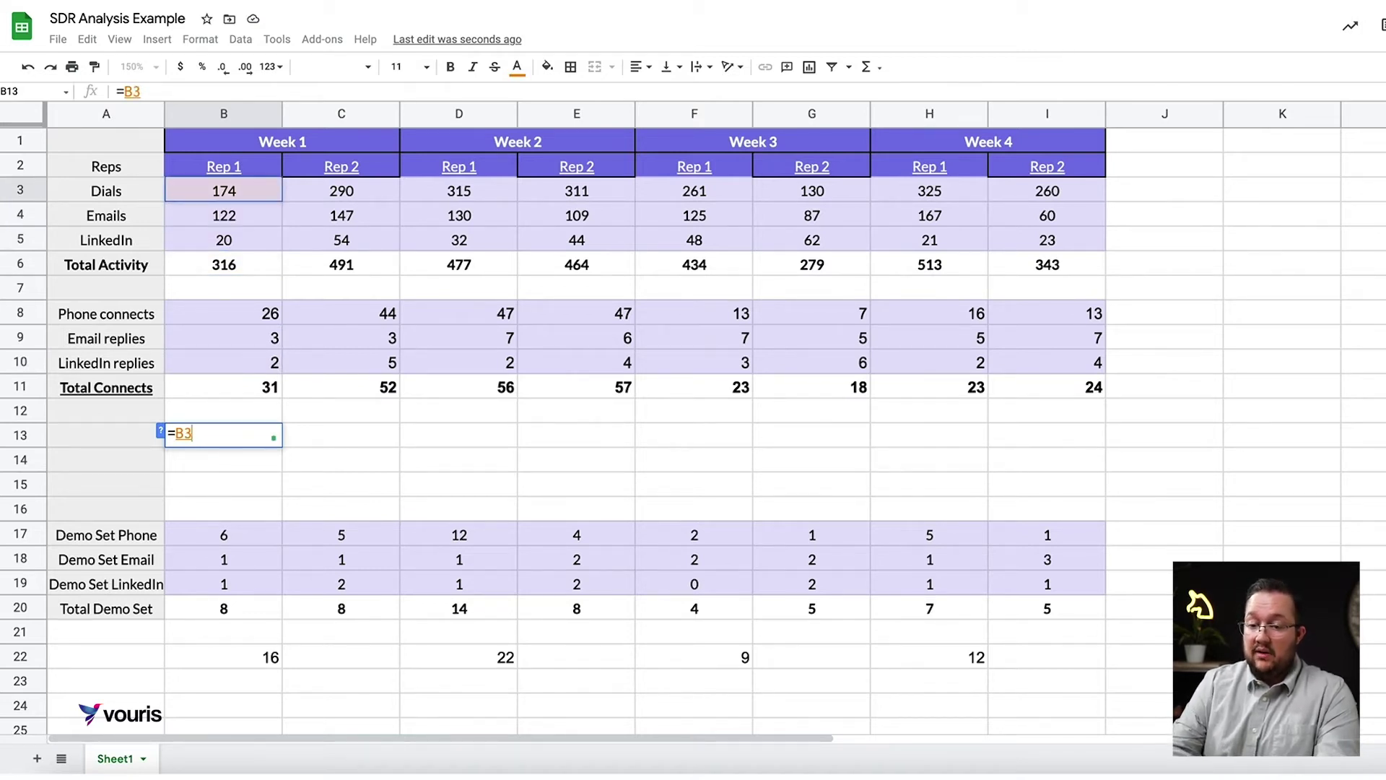
{"action": "key", "text": "Down"}
{"action": "key", "text": "Down"}
{"action": "key", "text": "Down"}
{"action": "key", "text": "Down"}
{"action": "key", "text": "Down"}
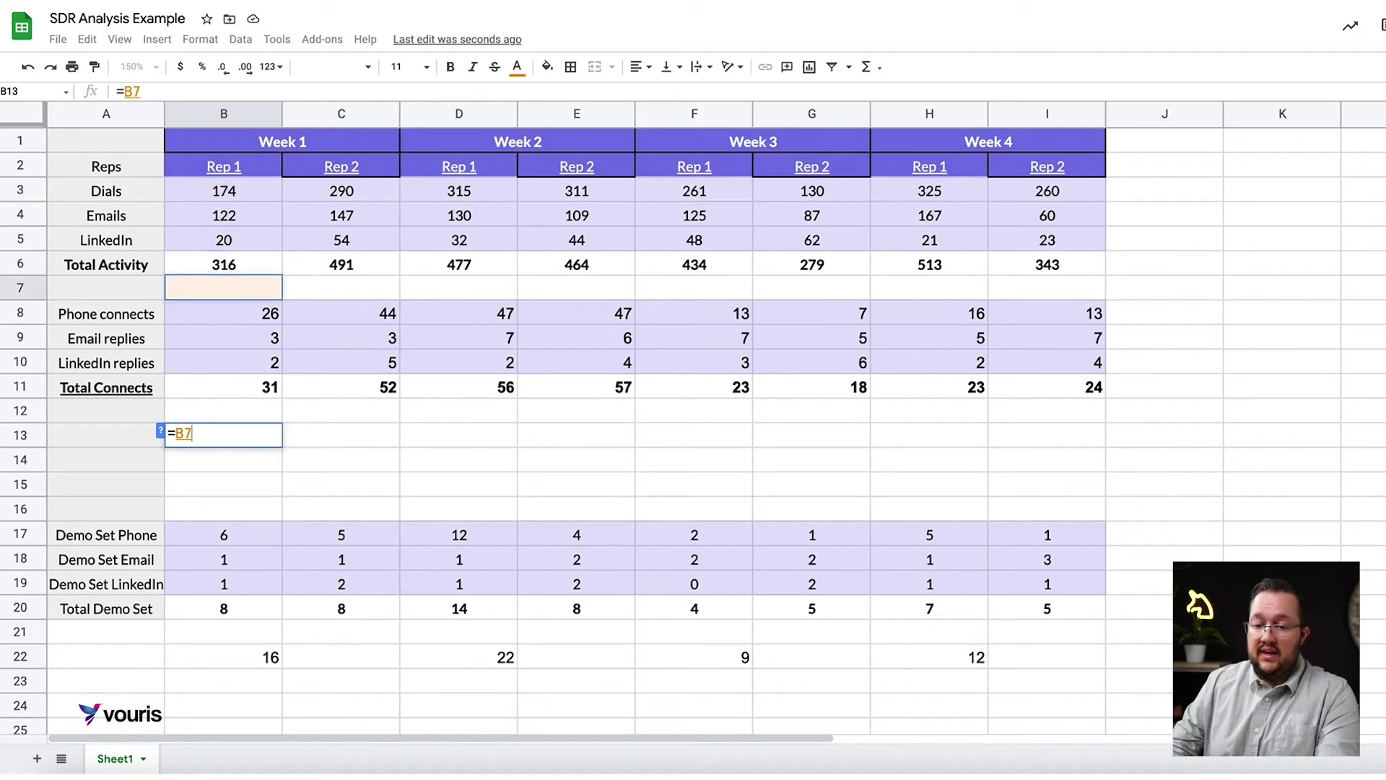
{"action": "type", "text": "*"}
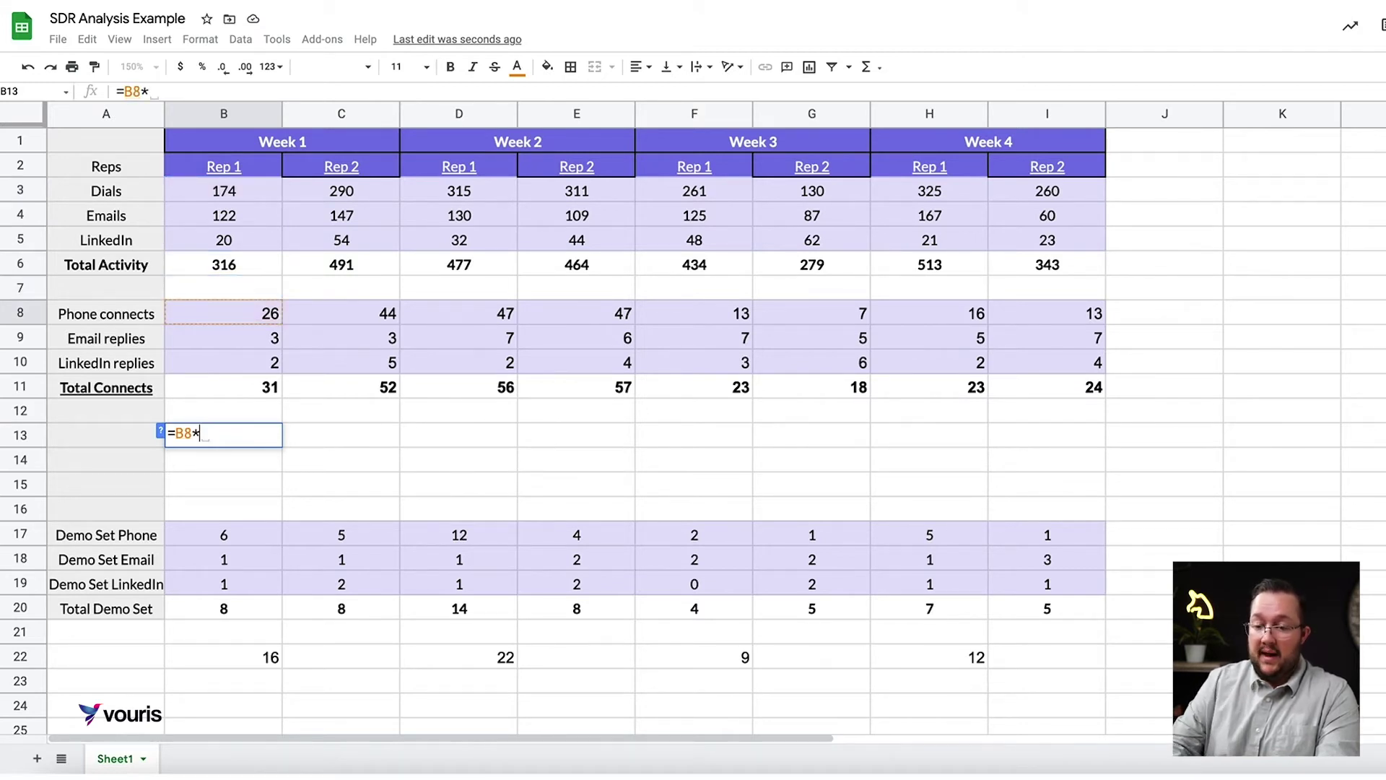
{"action": "key", "text": "Up"}
{"action": "key", "text": "Up"}
{"action": "key", "text": "Up"}
{"action": "key", "text": "Up"}
{"action": "key", "text": "Up"}
{"action": "key", "text": "Up"}
{"action": "key", "text": "Up"}
{"action": "key", "text": "Up"}
{"action": "key", "text": "Up"}
{"action": "key", "text": "Up"}
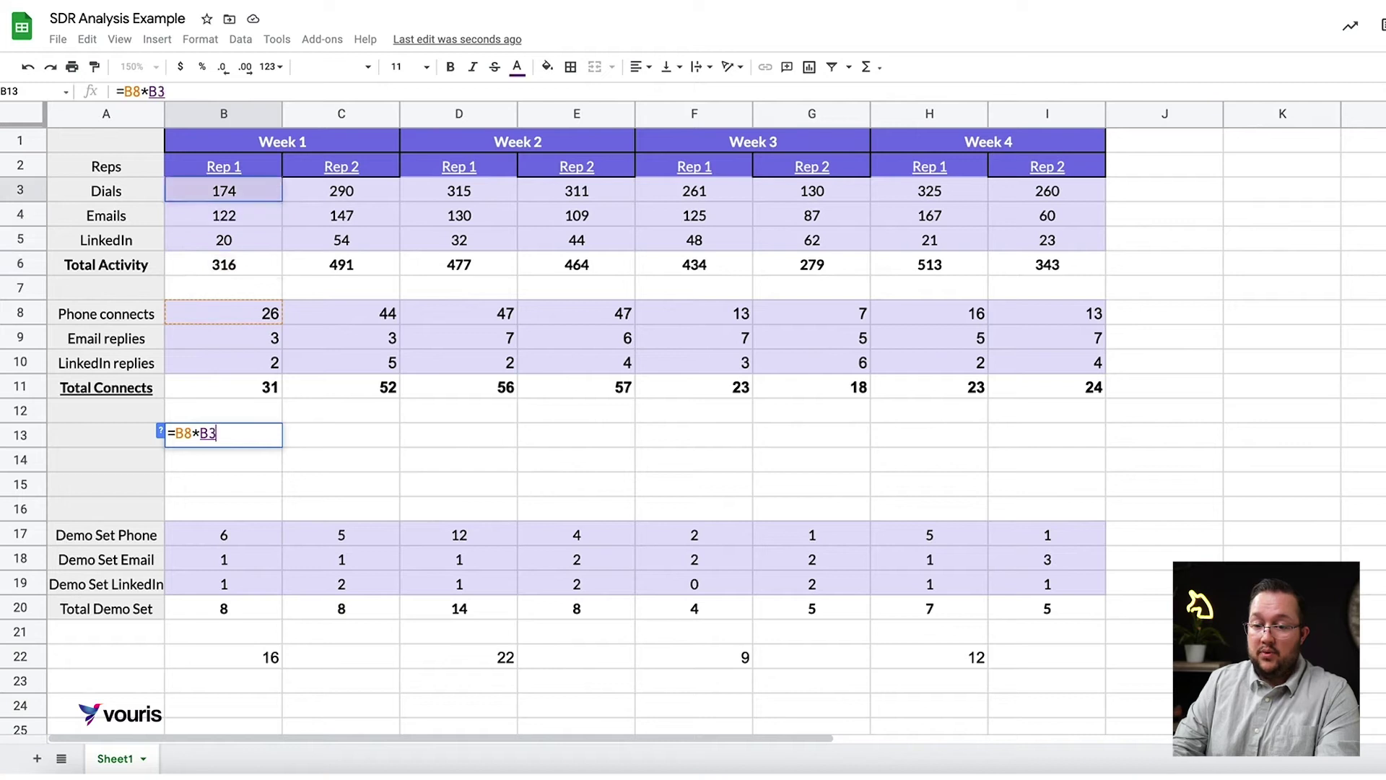
{"action": "key", "text": "Return"}
{"action": "left_click", "coordinate": [260, 442]}
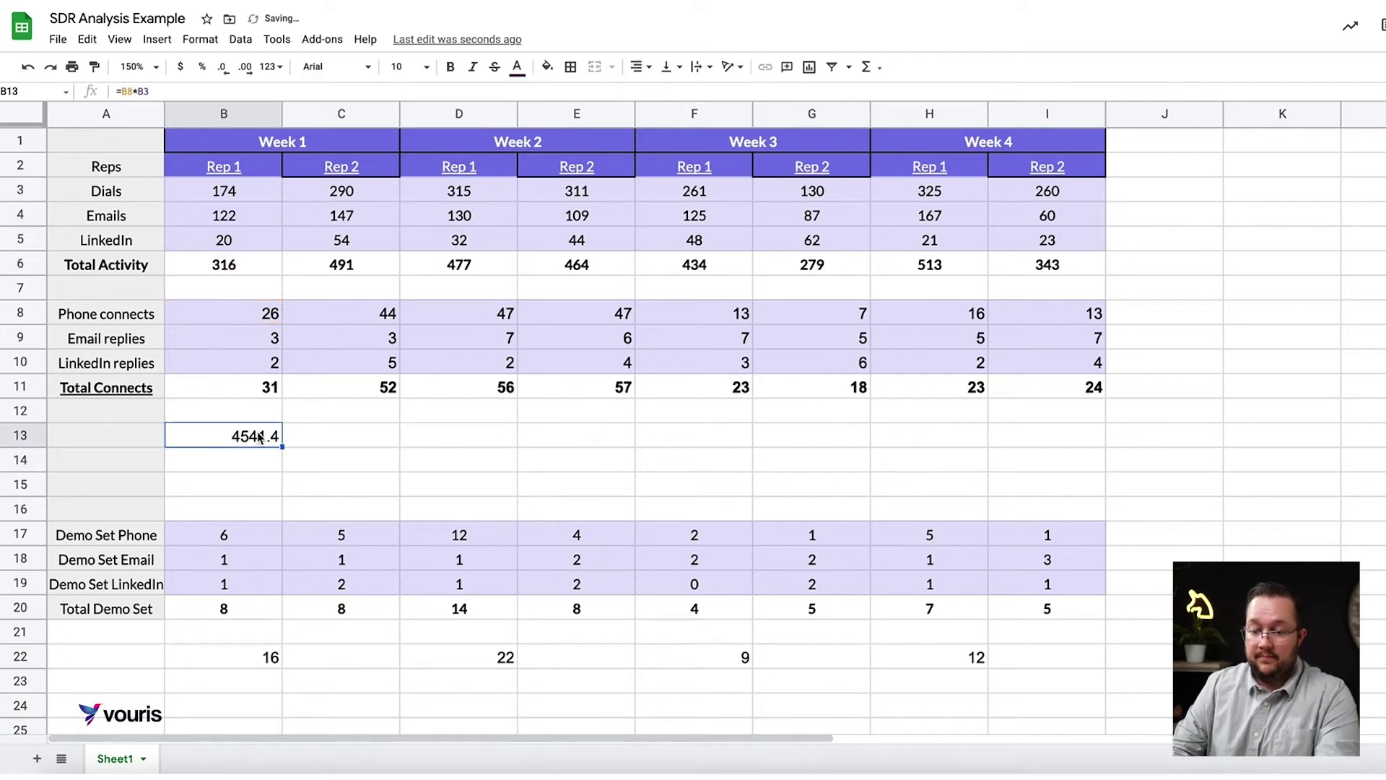
{"action": "left_click", "coordinate": [202, 66]}
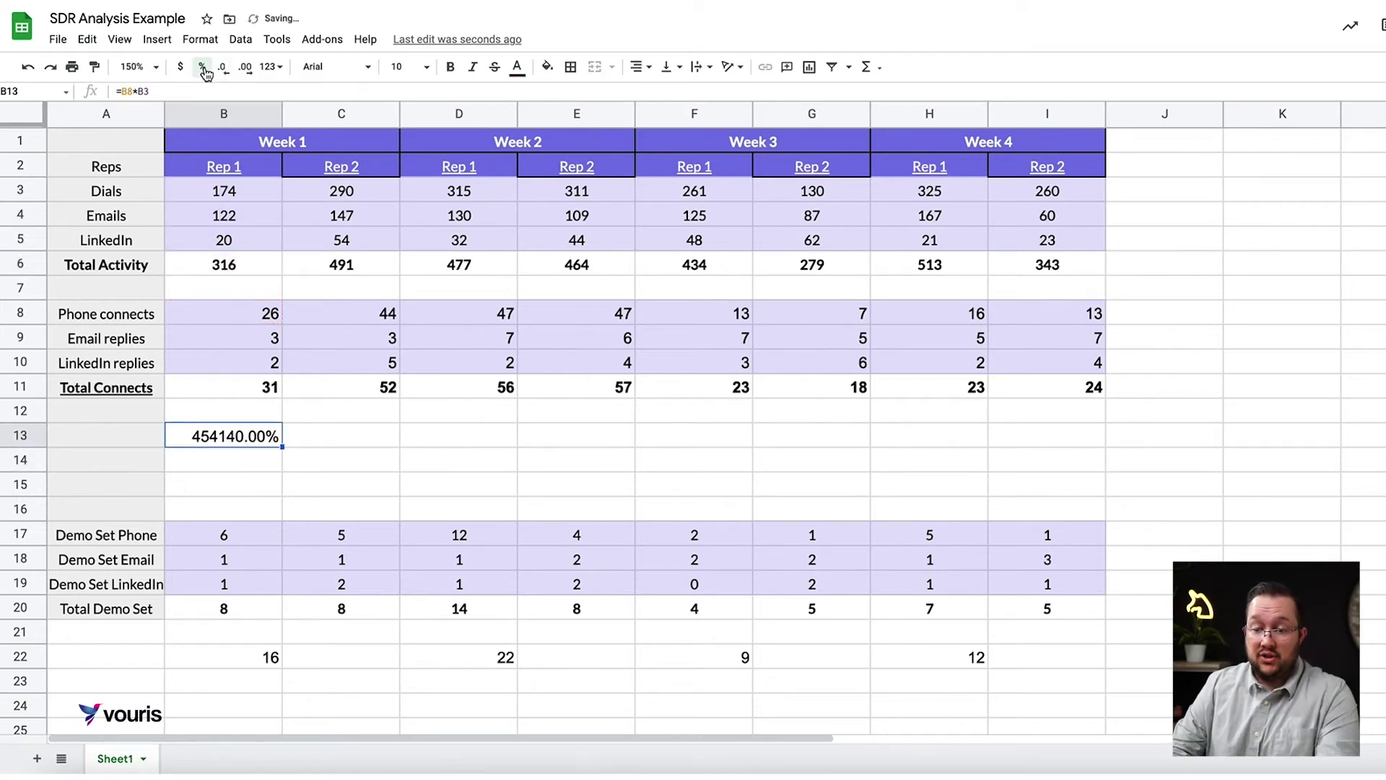
- Correct B13 to =B8/B3 and fill it across B13:I13
{"action": "double_click", "coordinate": [273, 439]}
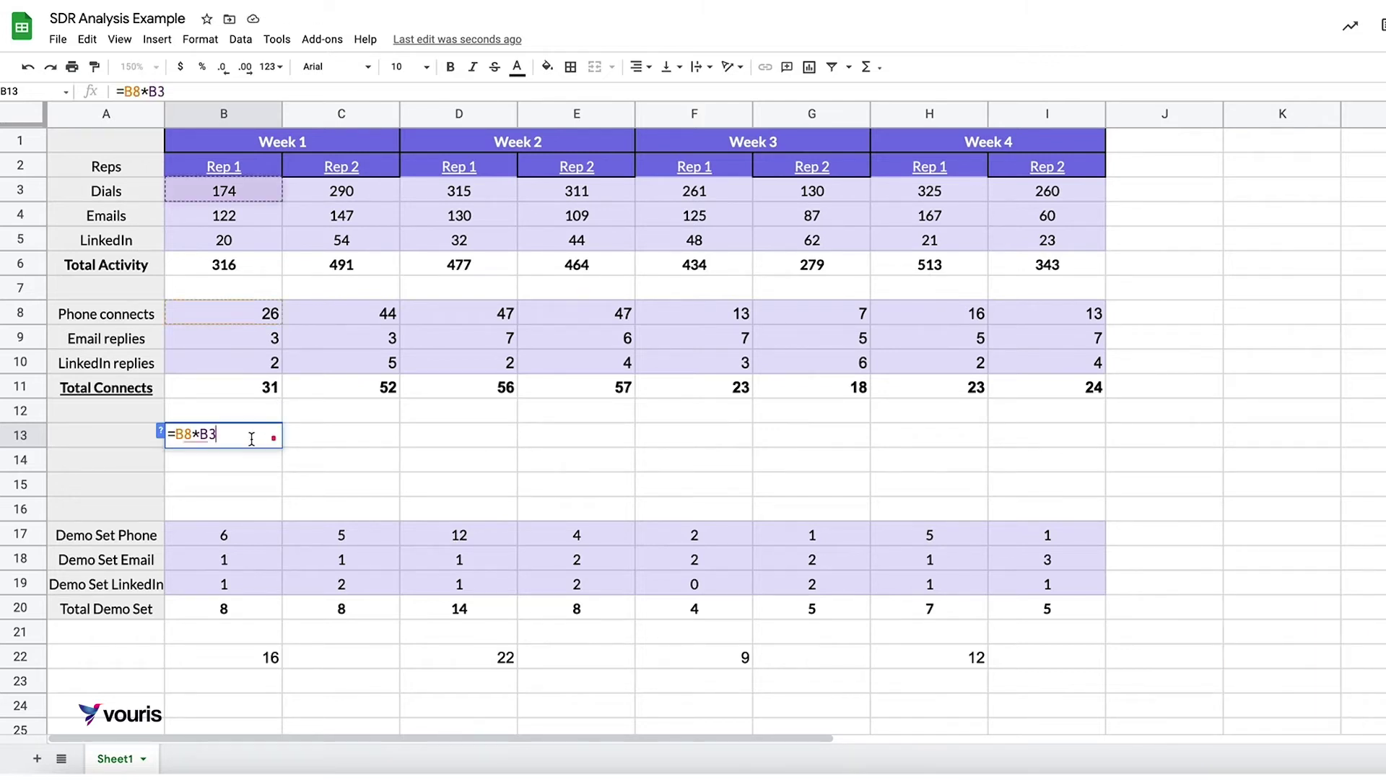
{"action": "key", "text": "BackSpace"}
{"action": "key", "text": "BackSpace"}
{"action": "key", "text": "BackSpace"}
{"action": "key", "text": "BackSpace"}
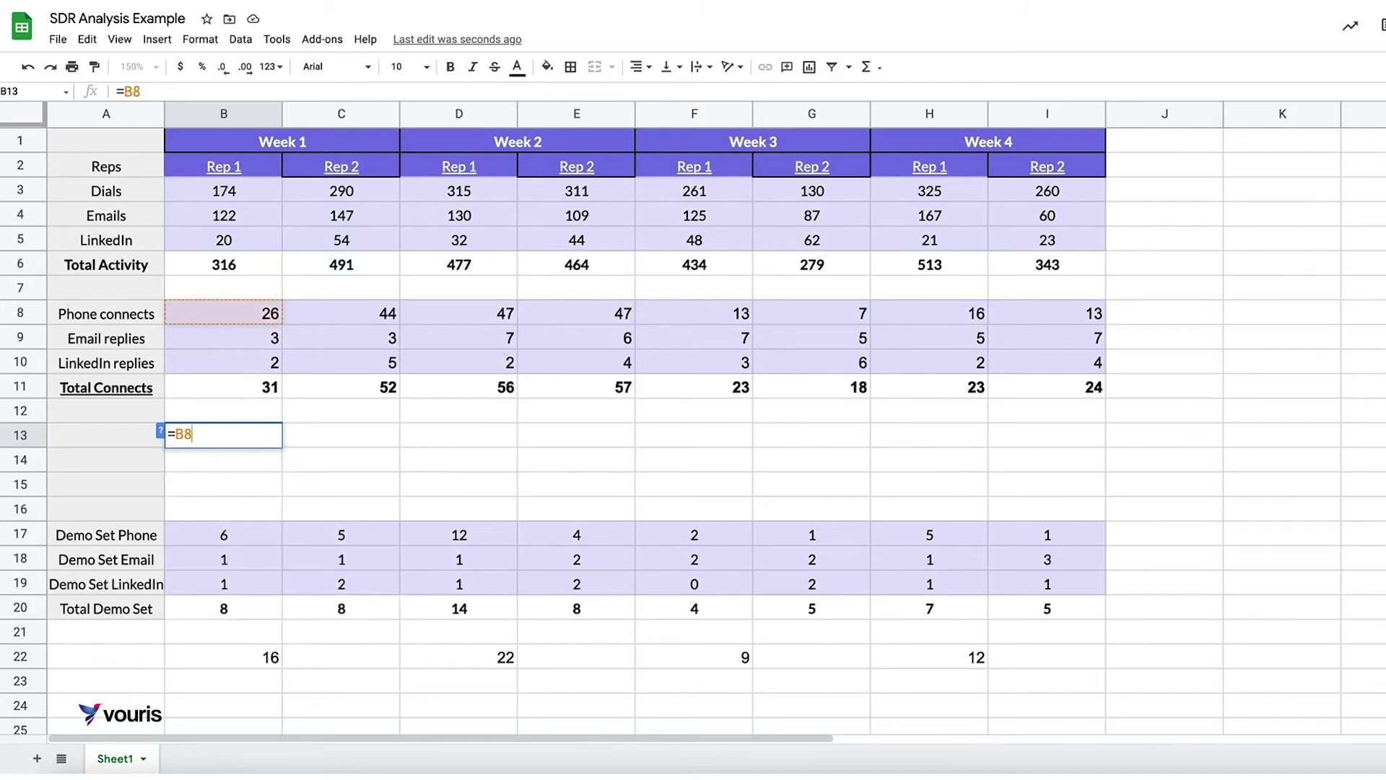
{"action": "type", "text": "8/B12"}
{"action": "key", "text": "Up"}
{"action": "key", "text": "Up"}
{"action": "key", "text": "Up"}
{"action": "key", "text": "Up"}
{"action": "key", "text": "Up"}
{"action": "key", "text": "Up"}
{"action": "key", "text": "Up"}
{"action": "key", "text": "Up"}
{"action": "key", "text": "Up"}
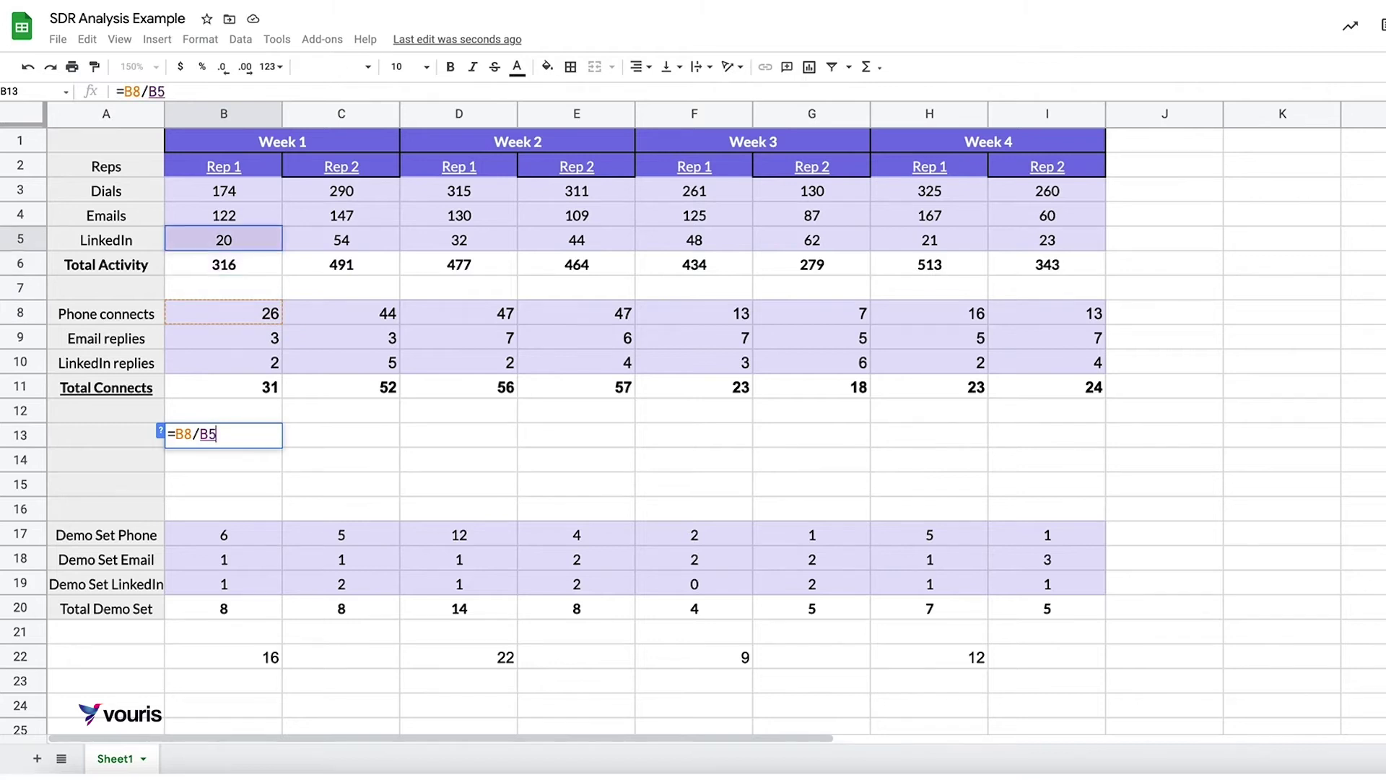
{"action": "key", "text": "Return"}
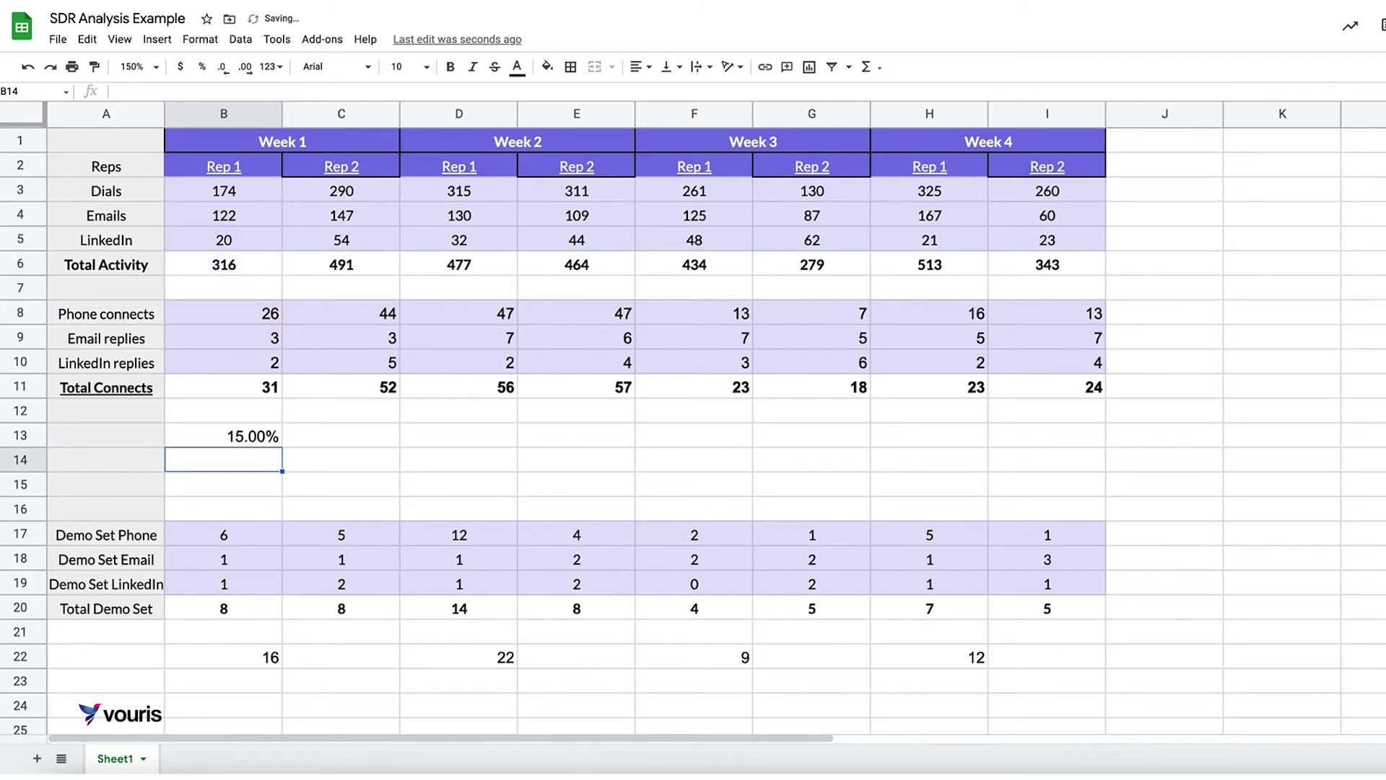
{"action": "key", "text": "Up"}
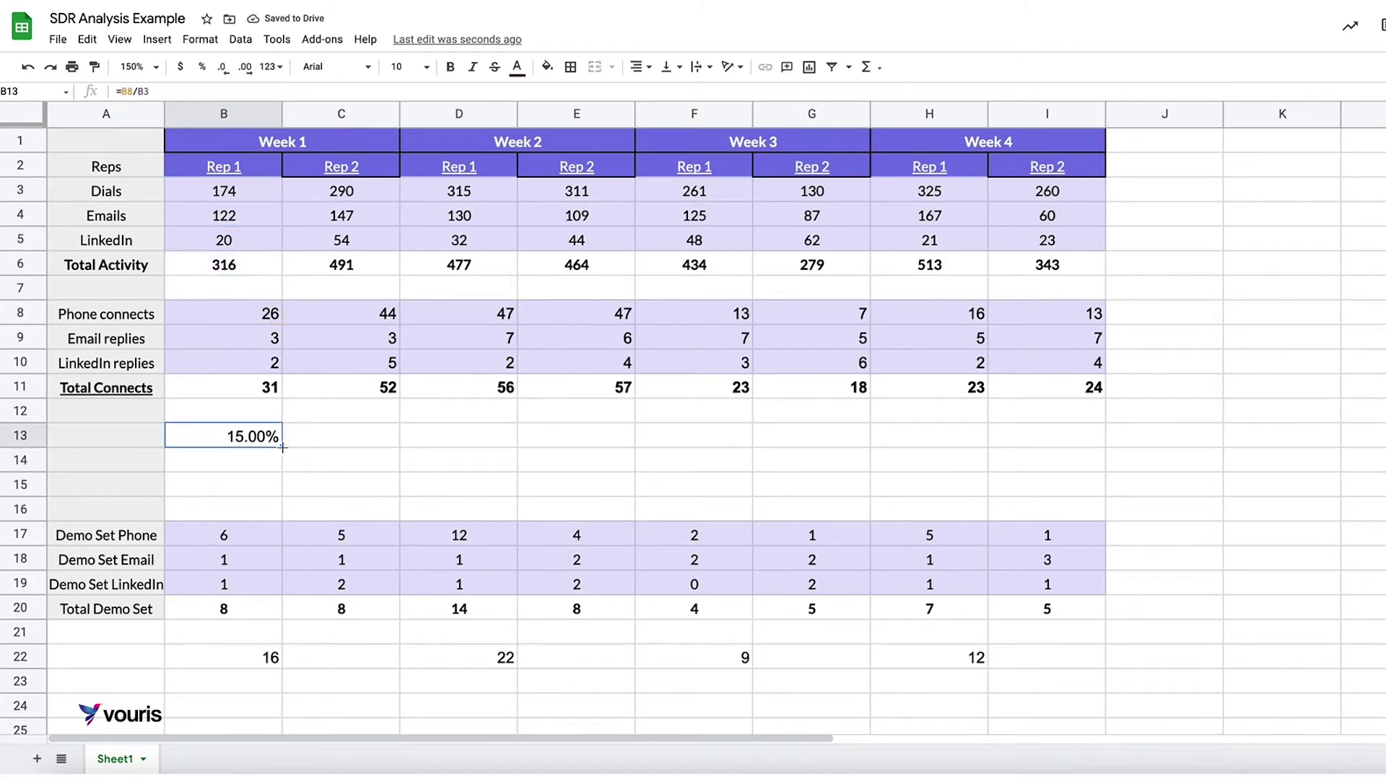
{"action": "left_click_drag", "start_coordinate": [283, 447], "coordinate": [1040, 408]}
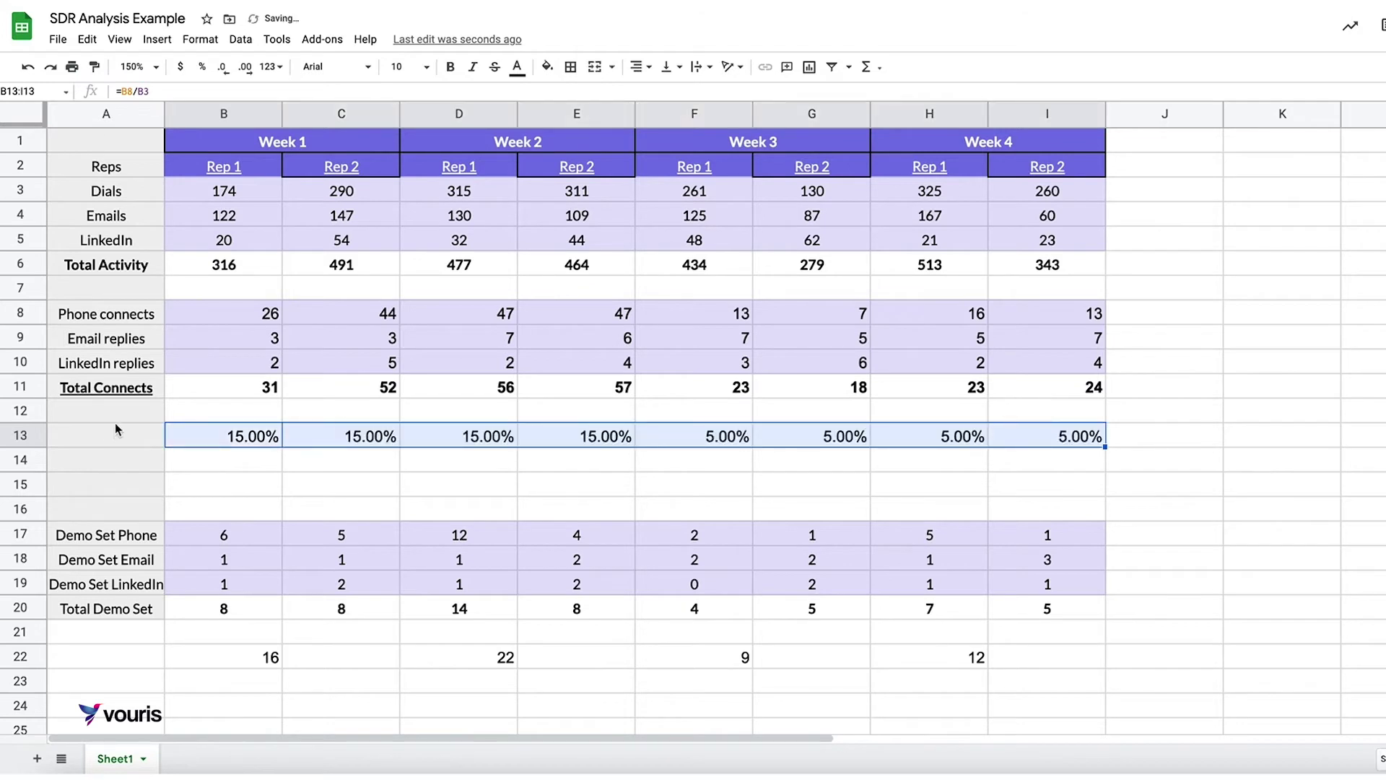
- Type 'dial to connect' into A13 and check the B13 formula
{"action": "left_click", "coordinate": [153, 443]}
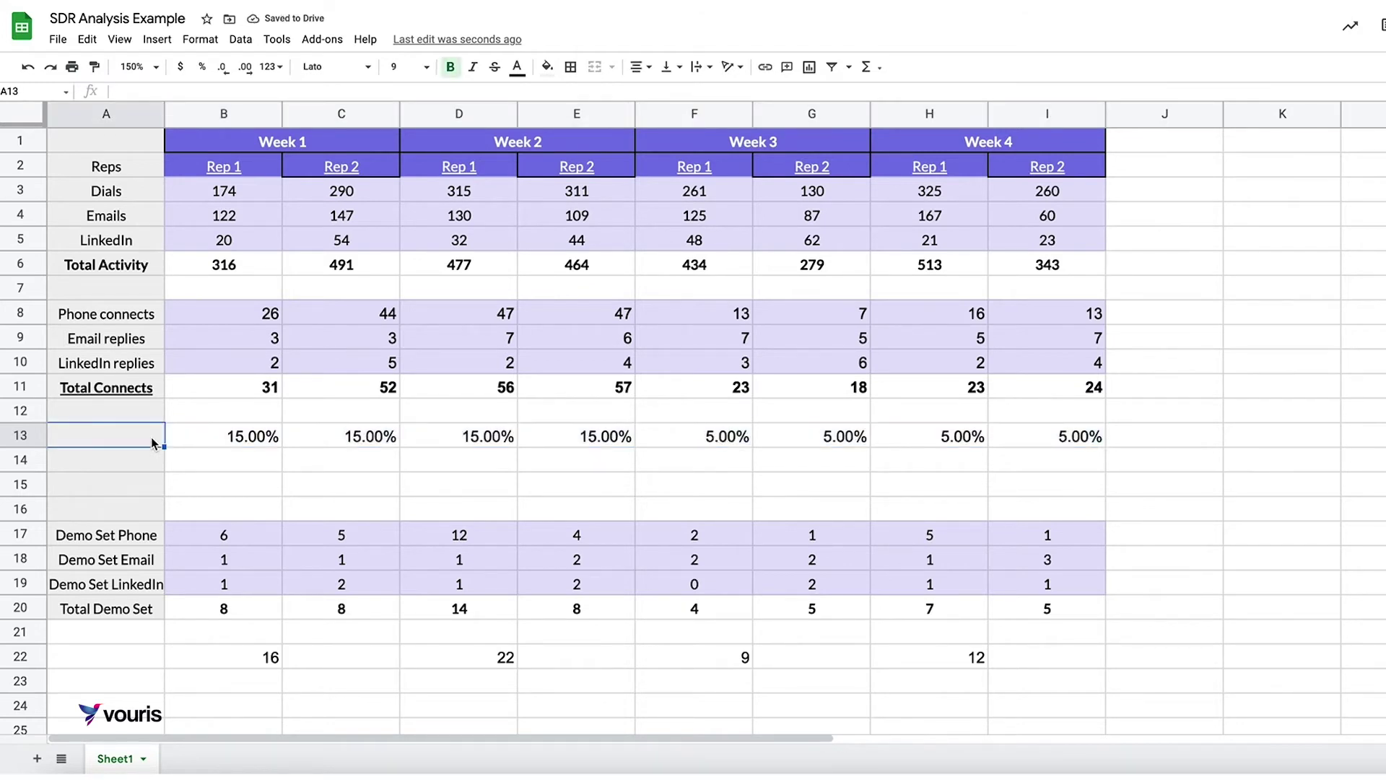
{"action": "type", "text": "dial to connect"}
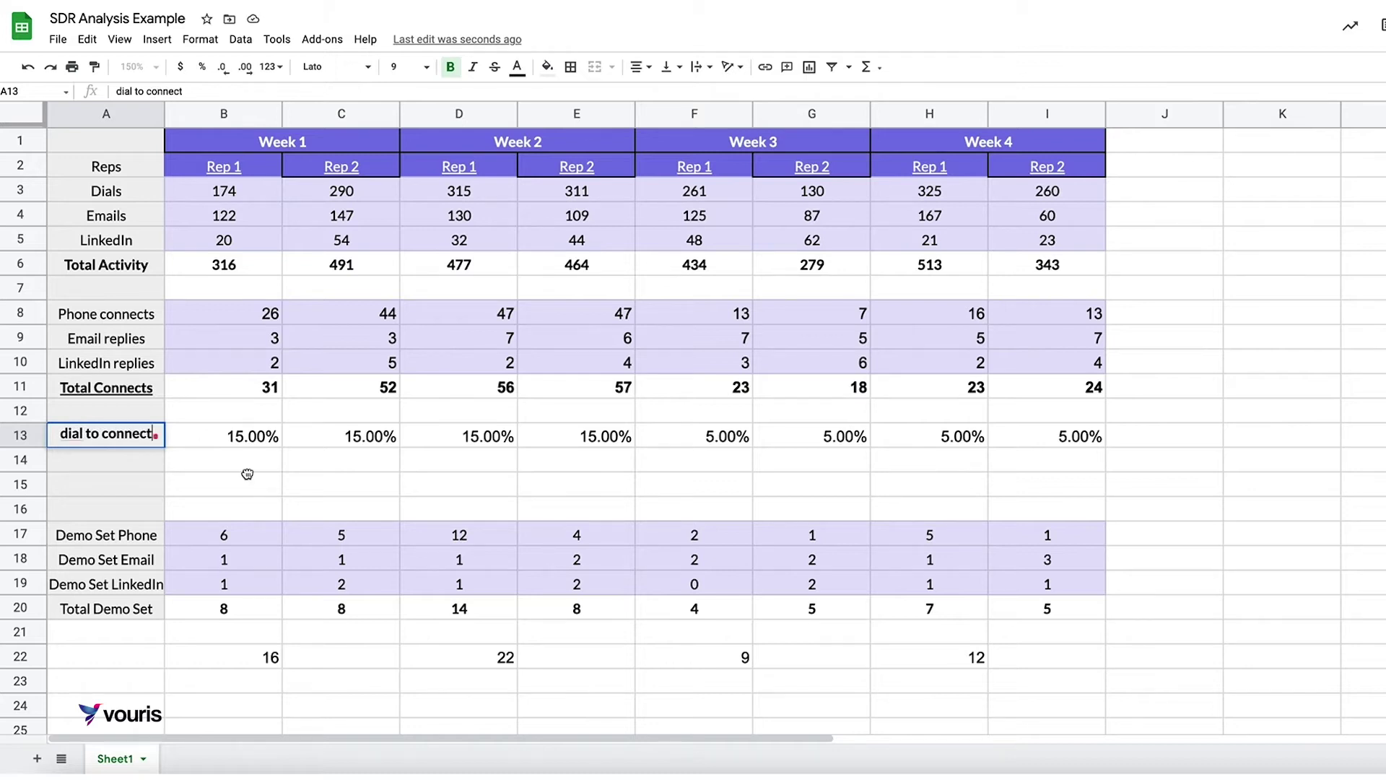
{"action": "left_click", "coordinate": [249, 463]}
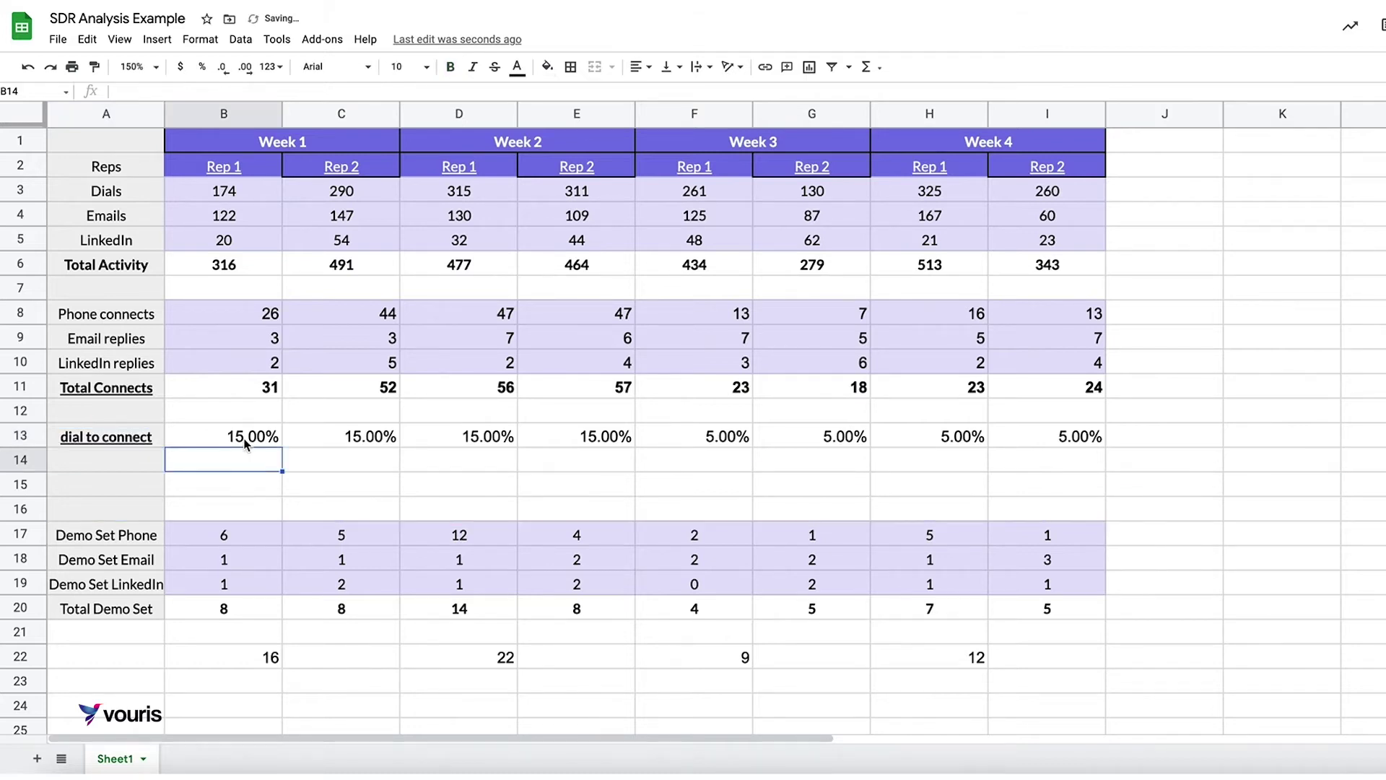
{"action": "left_click", "coordinate": [245, 443]}
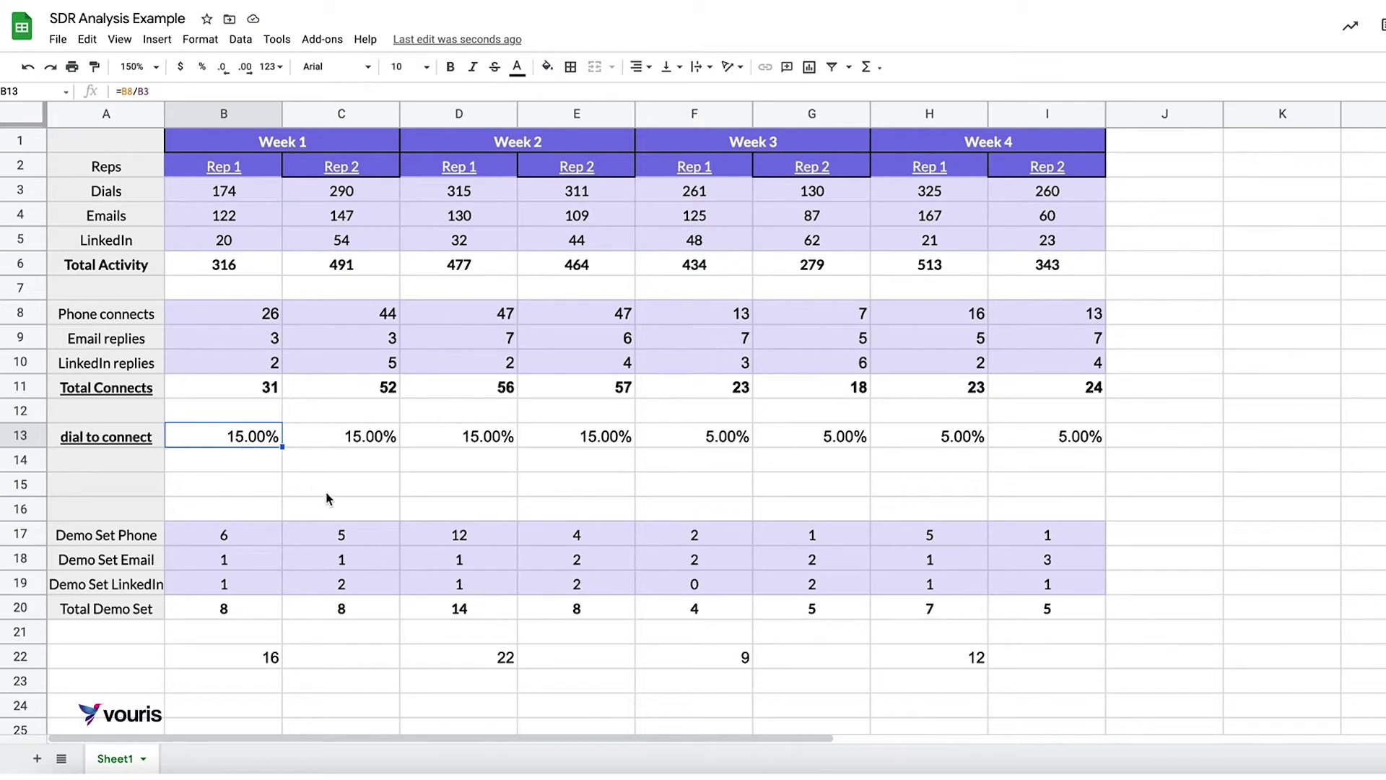
{"action": "key", "text": "Right"}
{"action": "key", "text": "Left"}
{"action": "key", "text": "Right"}
{"action": "key", "text": "Right"}
{"action": "key", "text": "Right"}
{"action": "key", "text": "Right"}
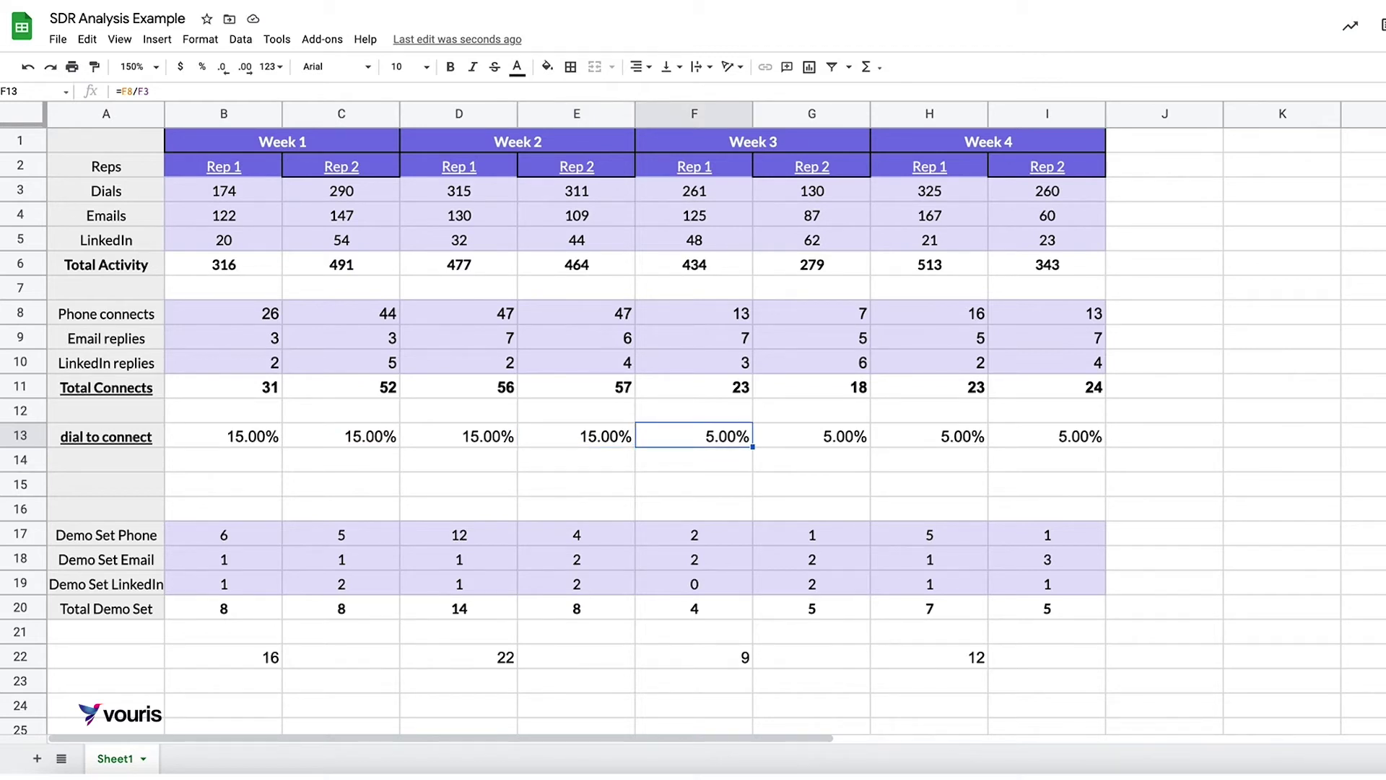
{"action": "key", "text": "Right"}
{"action": "key", "text": "Right"}
{"action": "key", "text": "Right"}
{"action": "key", "text": "Left"}
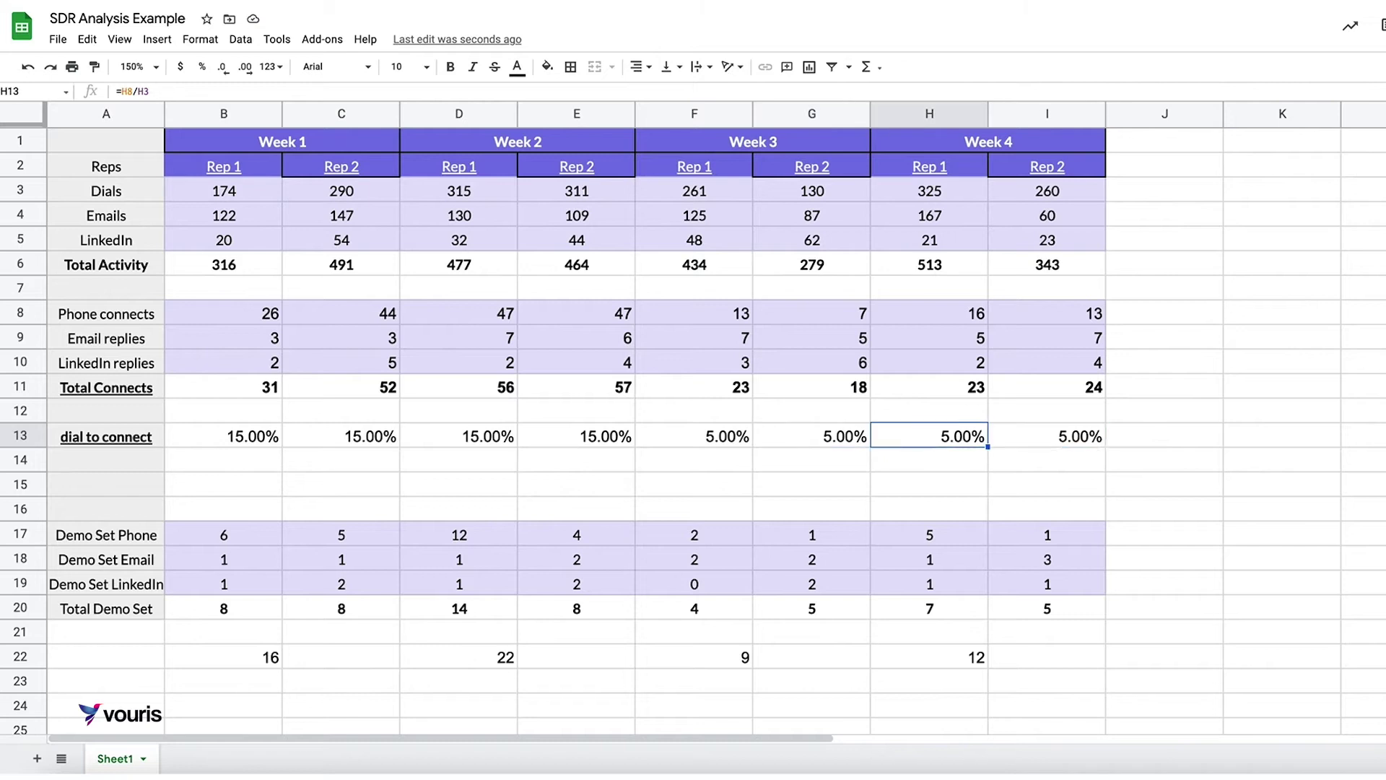
{"action": "key", "text": "Left"}
{"action": "key", "text": "Right"}
{"action": "key", "text": "Right"}
{"action": "key", "text": "Left"}
{"action": "key", "text": "Left"}
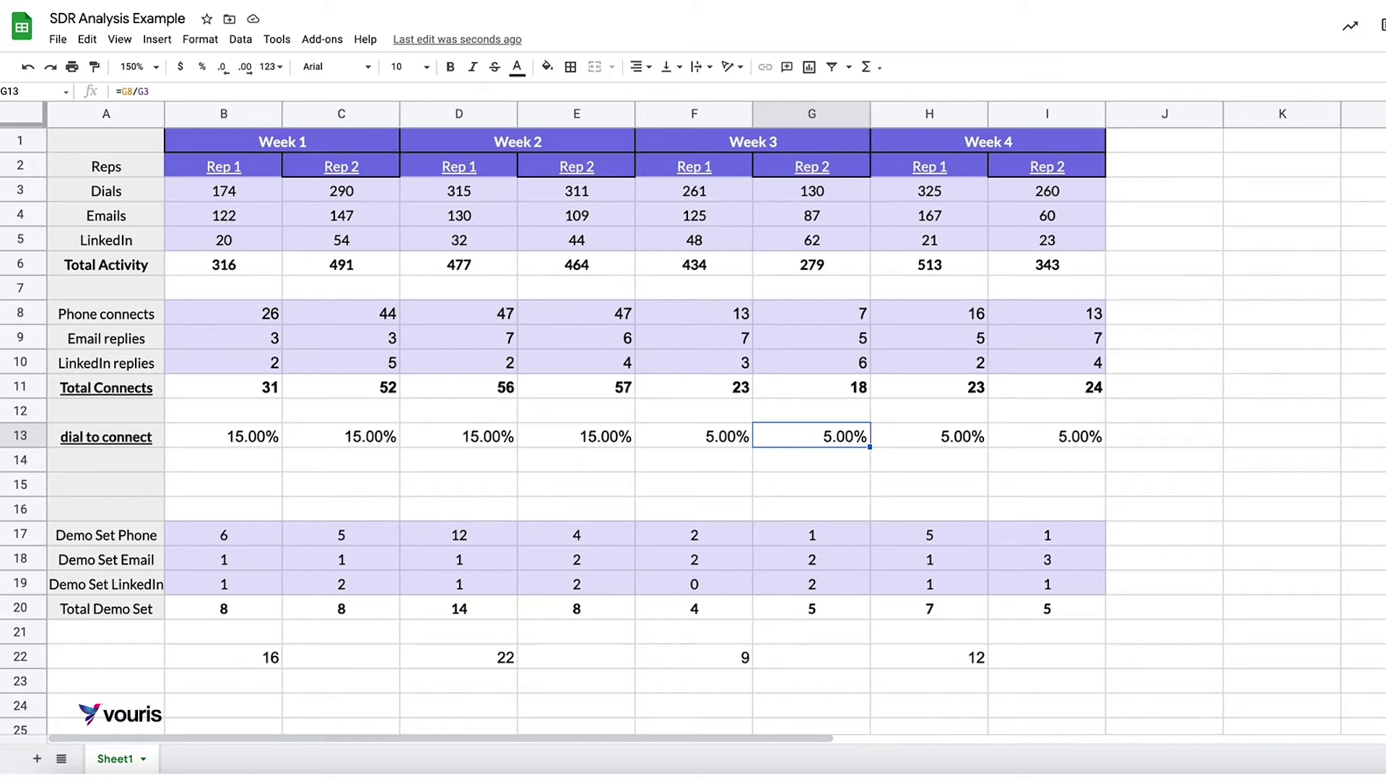
{"action": "key", "text": "Left"}
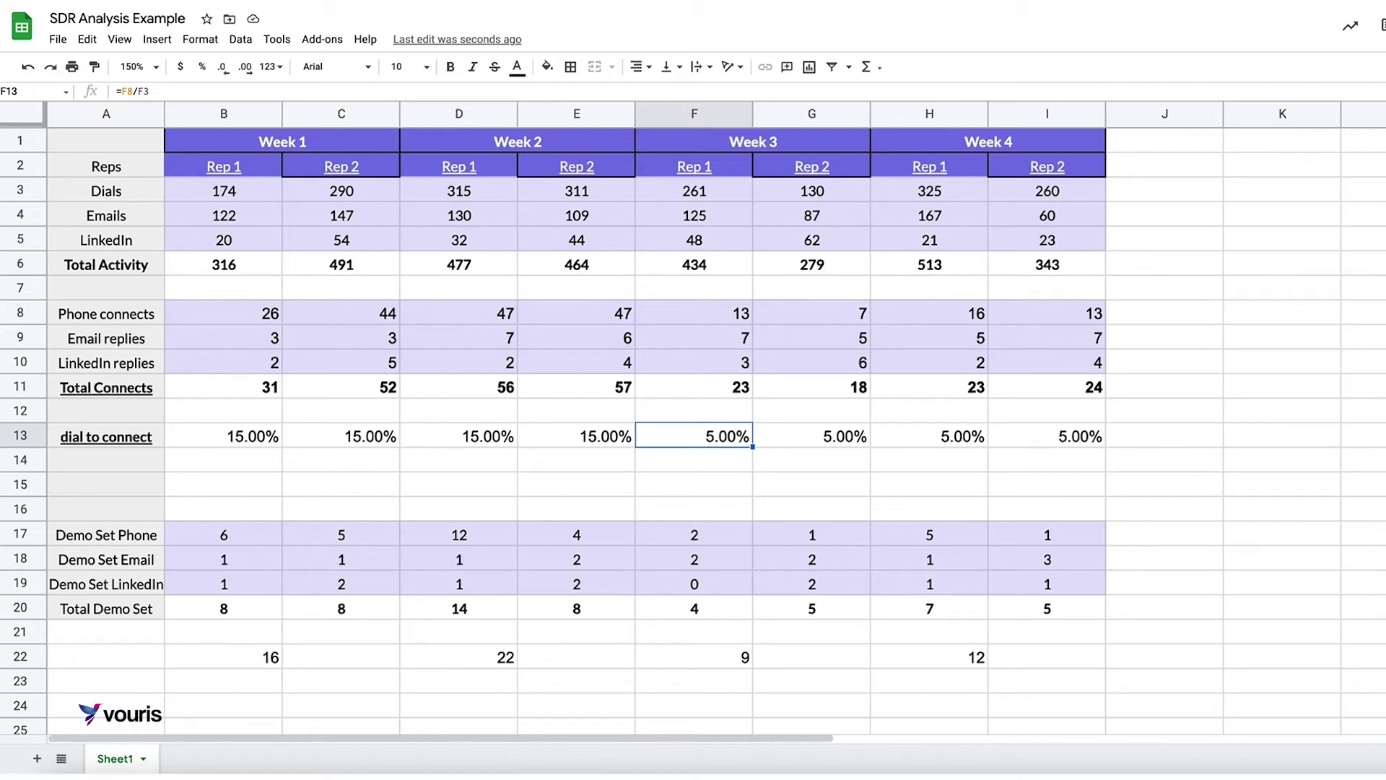
{"action": "left_click", "coordinate": [137, 463]}
- Remove bold and underline from A13, and add an unformatted 'Email to reply' label in A14
{"action": "left_click", "coordinate": [143, 446]}
{"action": "key", "text": "ctrl+b"}
{"action": "key", "text": "ctrl+u"}
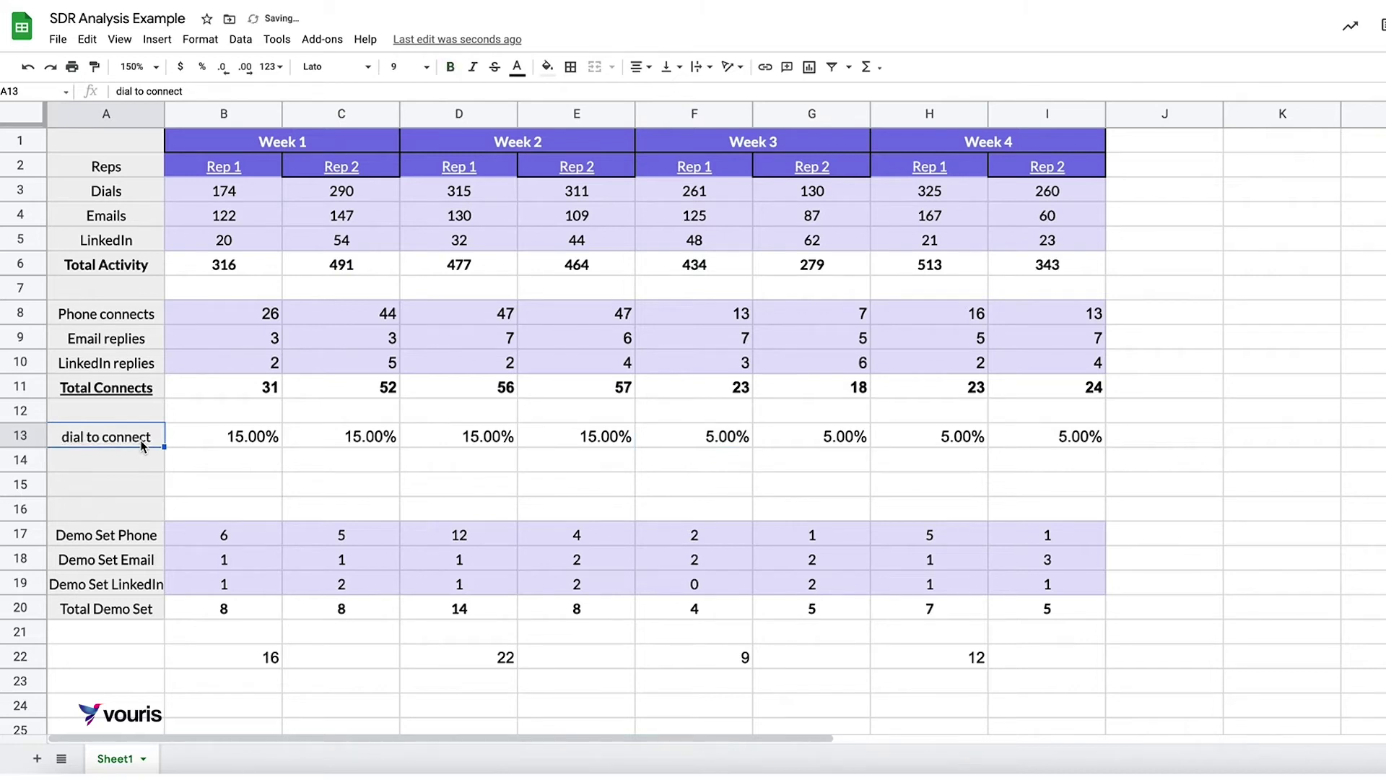
{"action": "left_click", "coordinate": [137, 461]}
{"action": "type", "text": "E"}
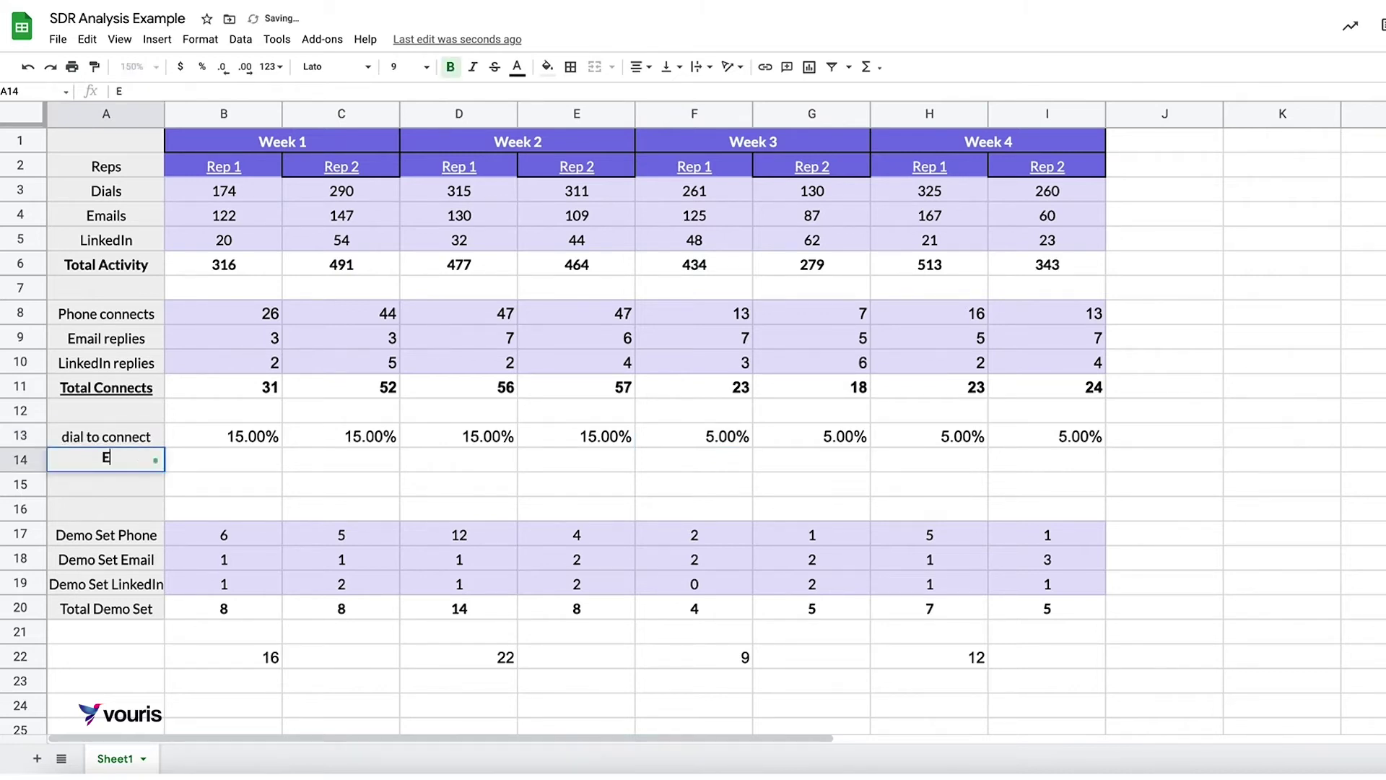
{"action": "type", "text": "mail to reply"}
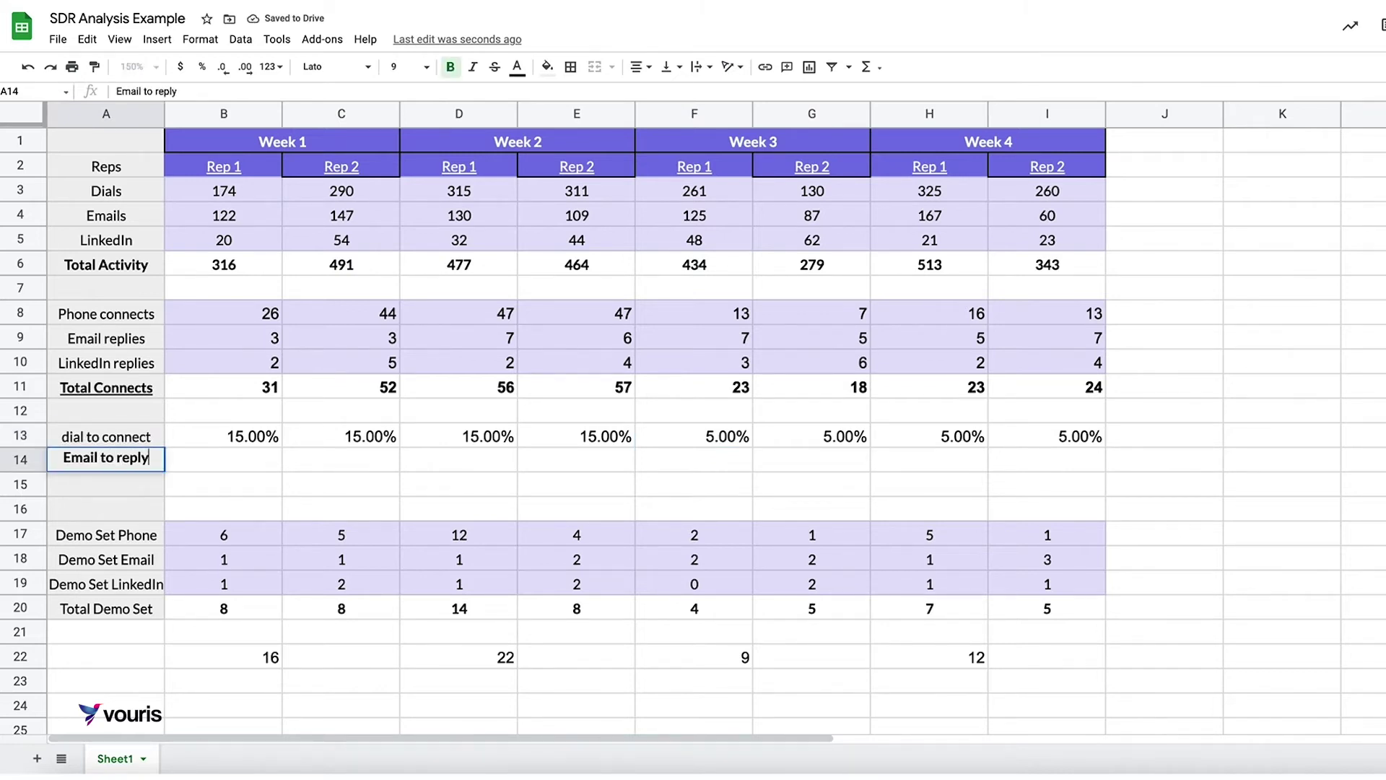
{"action": "key", "text": "Return"}
{"action": "left_click", "coordinate": [154, 462]}
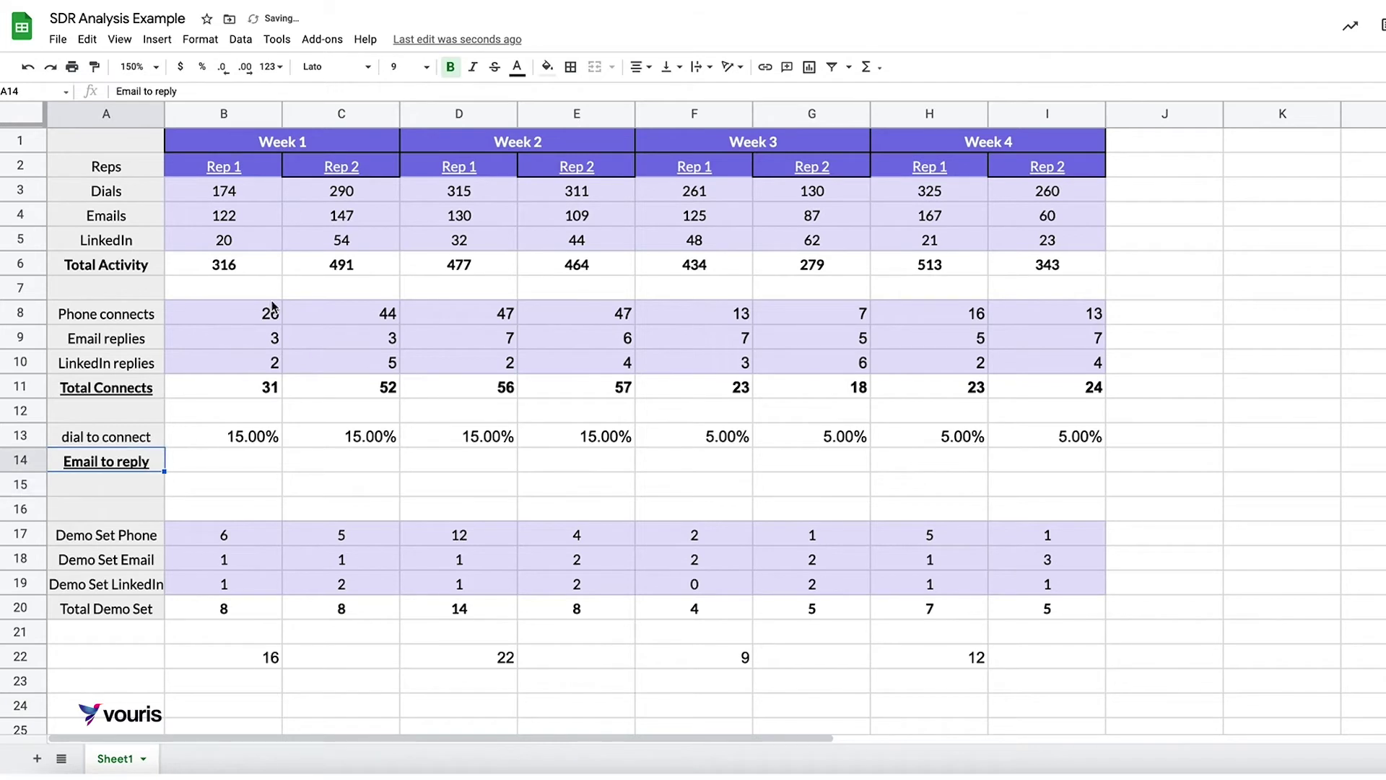
{"action": "key", "text": "ctrl+b"}
{"action": "key", "text": "ctrl+u"}
- Start a reply-rate formula in B14 referencing cells above in column B
{"action": "left_click", "coordinate": [275, 459]}
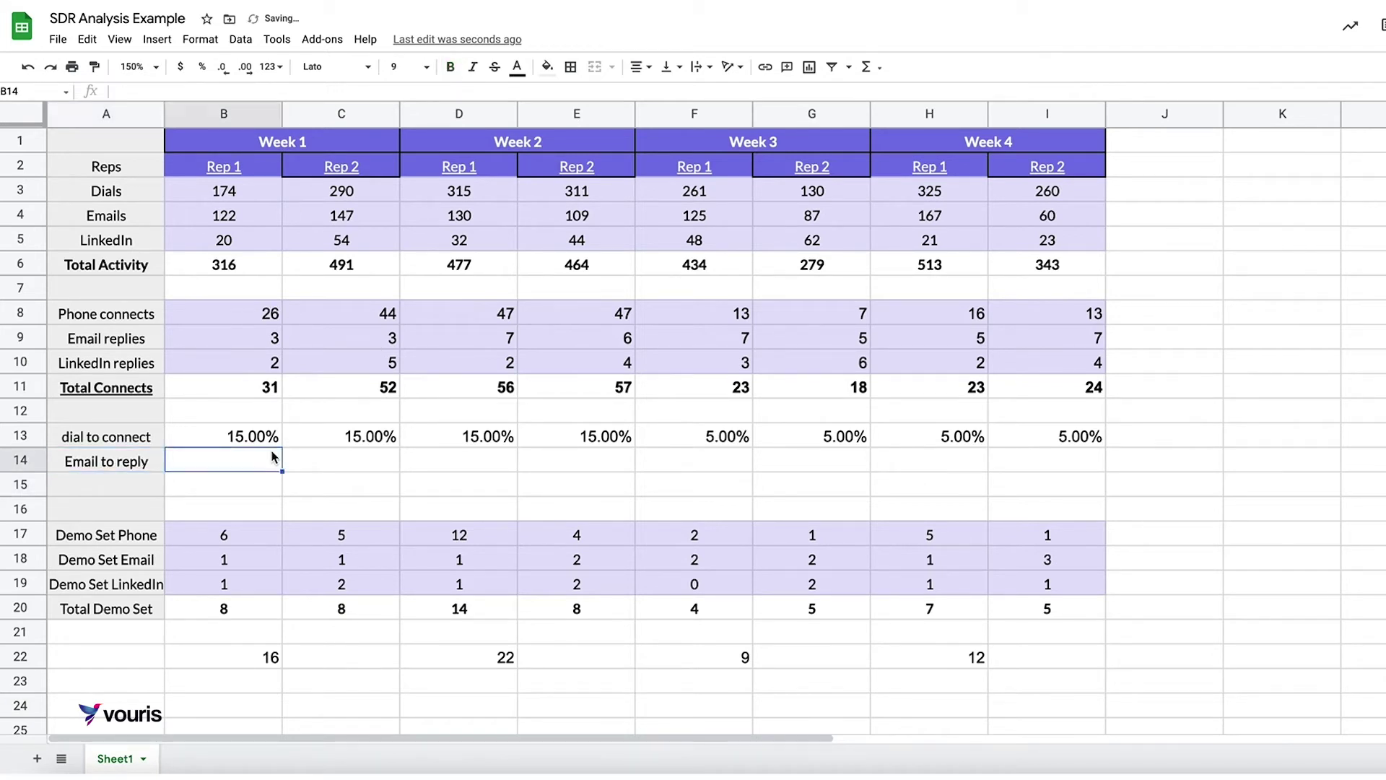
{"action": "type", "text": "="}
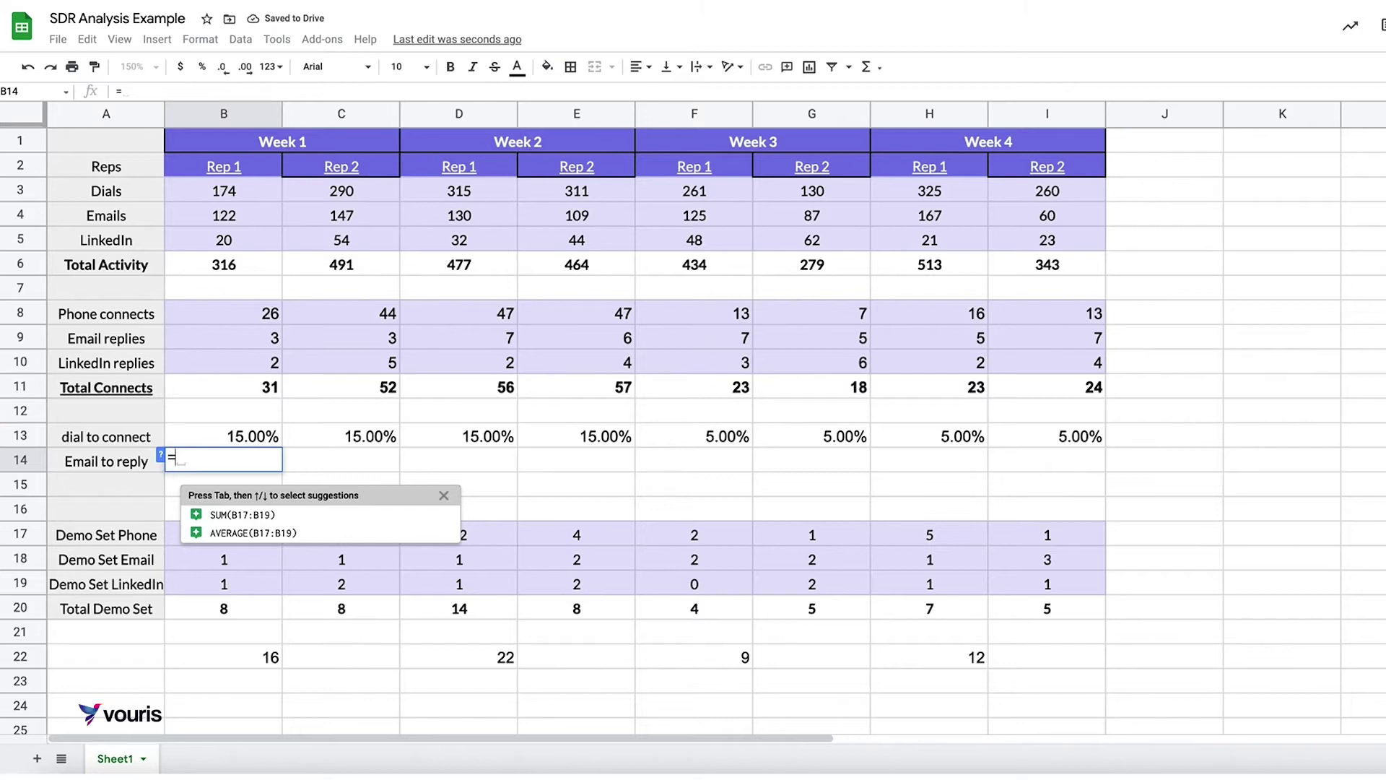
{"action": "key", "text": "Up"}
{"action": "key", "text": "Up"}
{"action": "key", "text": "Up"}
{"action": "key", "text": "Up"}
{"action": "key", "text": "Up"}
{"action": "key", "text": "Up"}
{"action": "key", "text": "Up"}
{"action": "key", "text": "Up"}
{"action": "key", "text": "Up"}
{"action": "key", "text": "Up"}
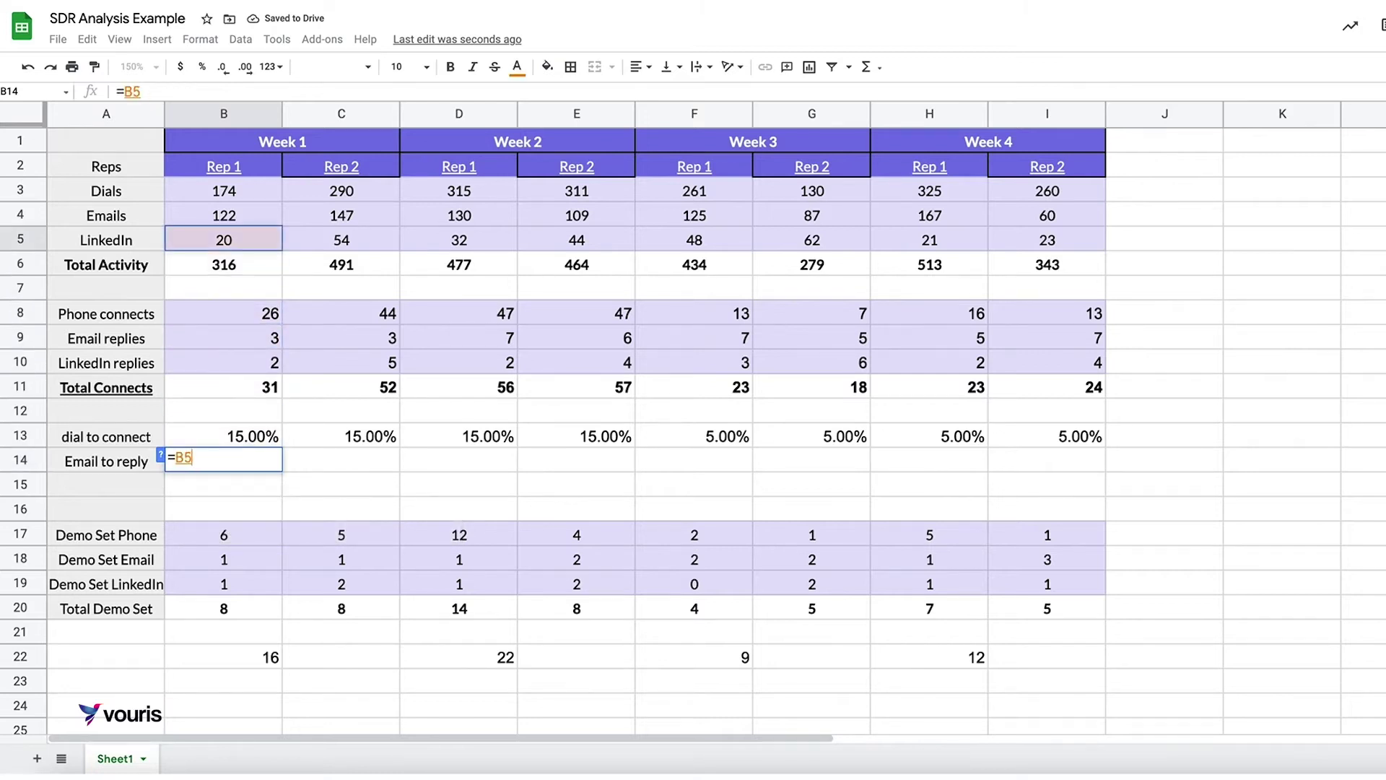
{"action": "type", "text": "*"}
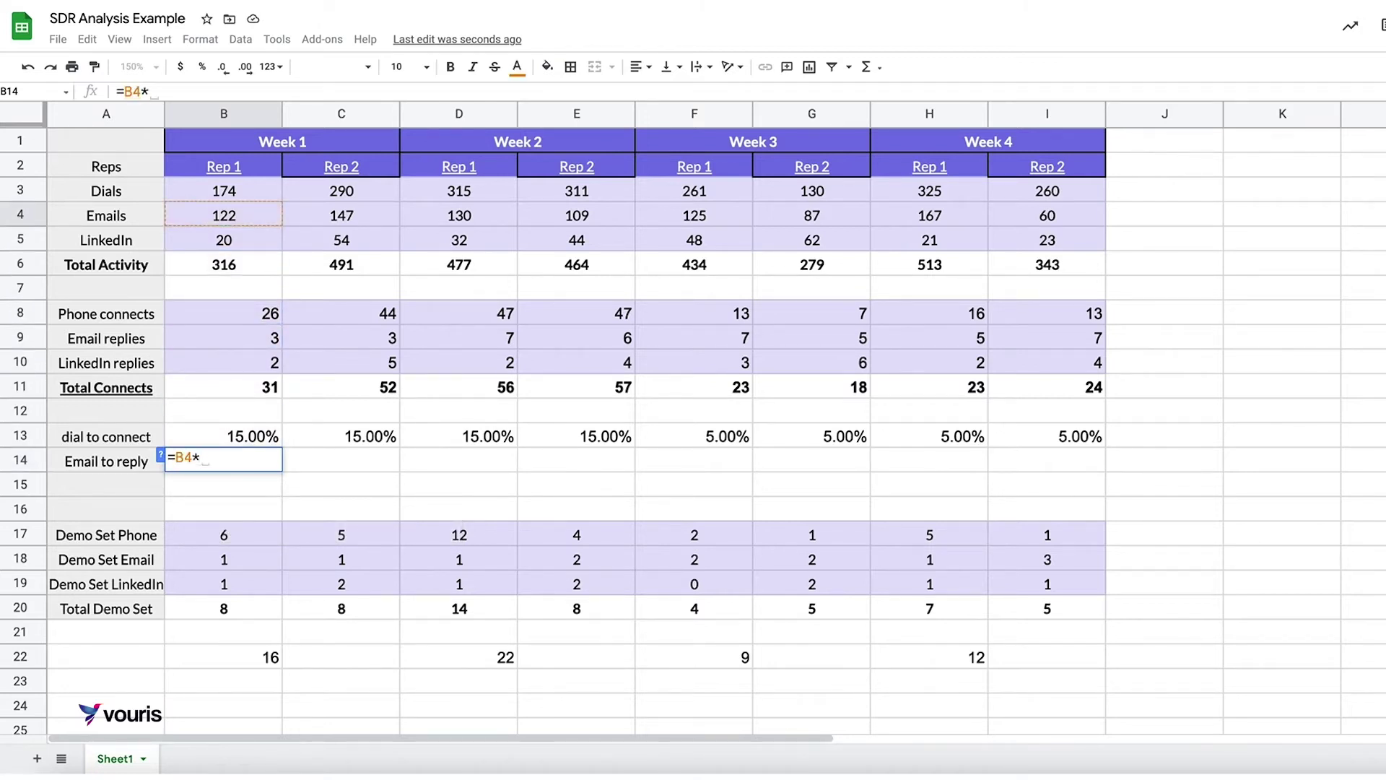
{"action": "key", "text": "Up"}
{"action": "key", "text": "Up"}
{"action": "key", "text": "Up"}
{"action": "key", "text": "Up"}
{"action": "key", "text": "Up"}
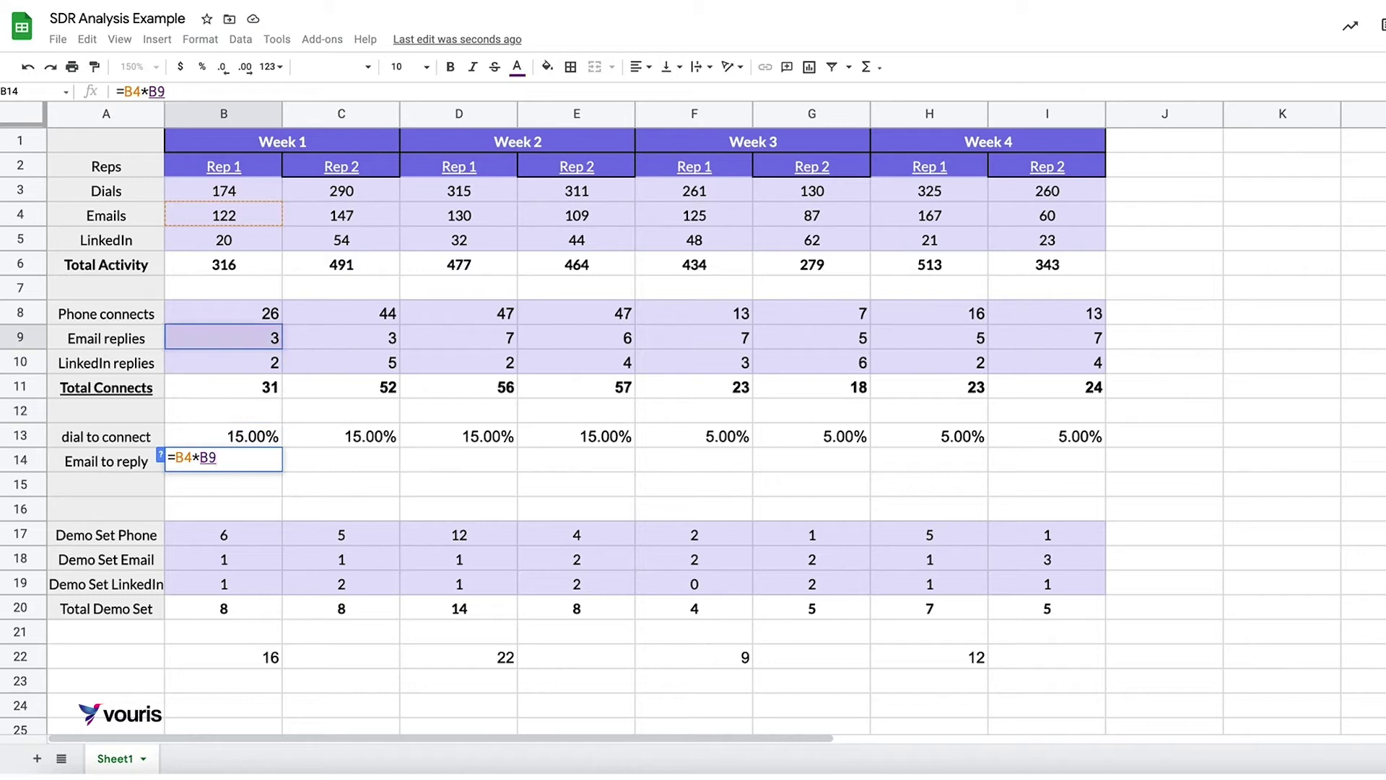
{"action": "key", "text": "Return"}
{"action": "key", "text": "Up"}
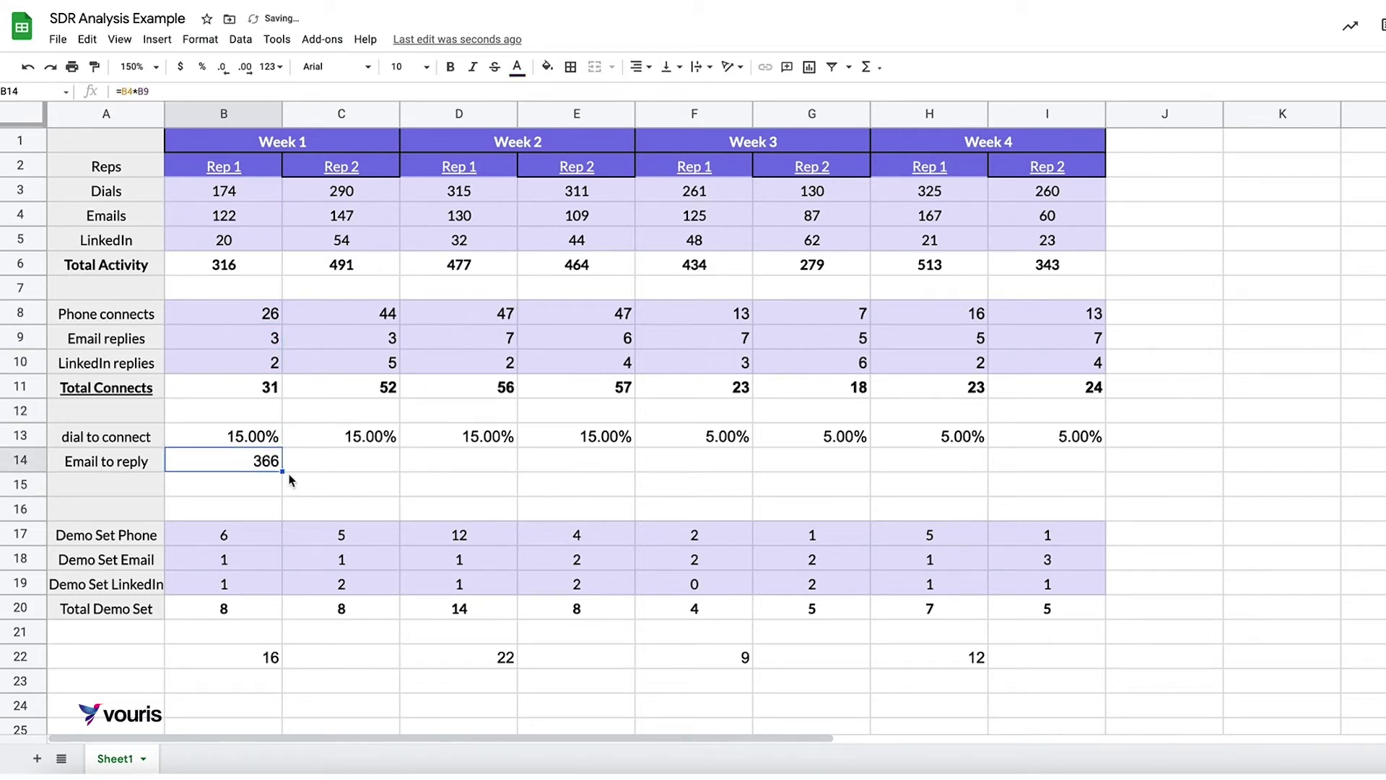
- Rewrite B14 as =B9/B4 and format it as a percentage, showing 2.46%
{"action": "double_click", "coordinate": [267, 465]}
{"action": "key", "text": "BackSpace"}
{"action": "key", "text": "BackSpace"}
{"action": "key", "text": "BackSpace"}
{"action": "key", "text": "BackSpace"}
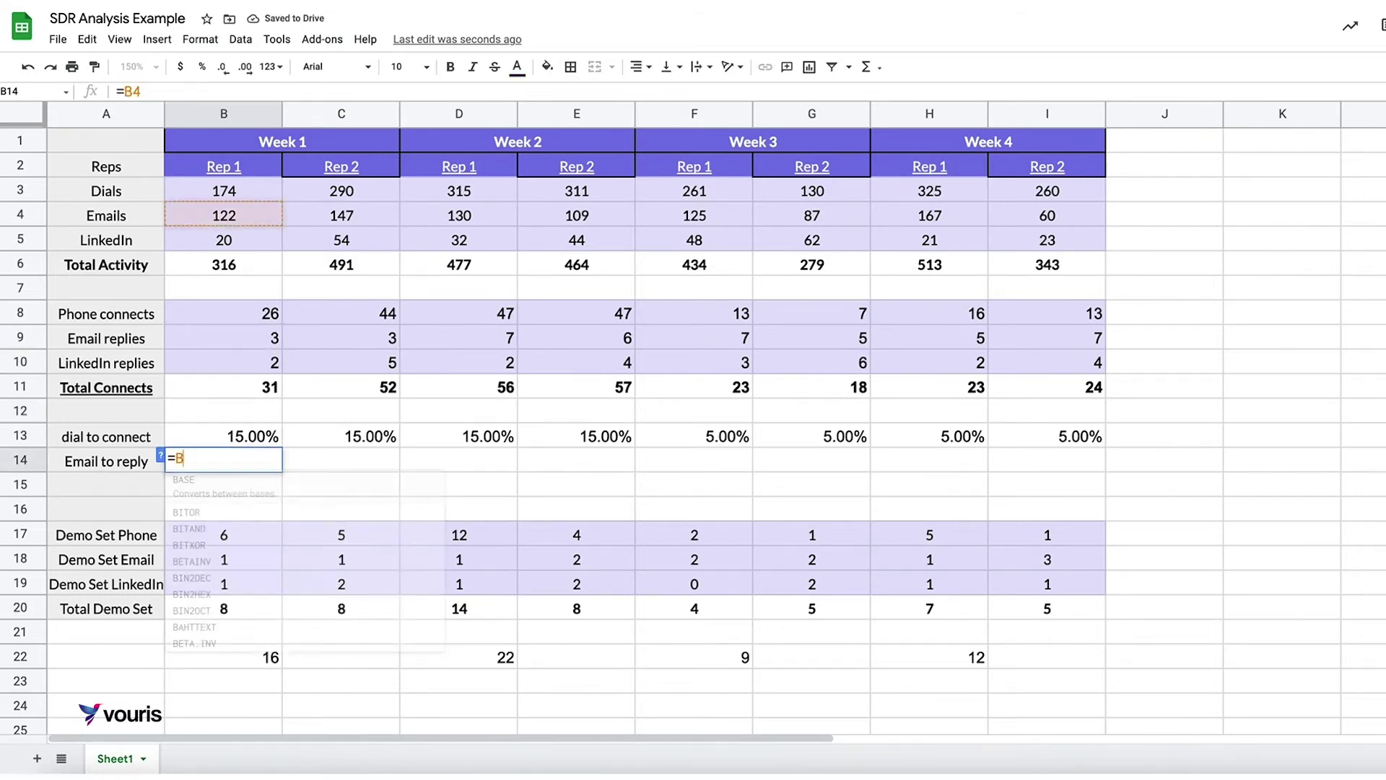
{"action": "type", "text": "11"}
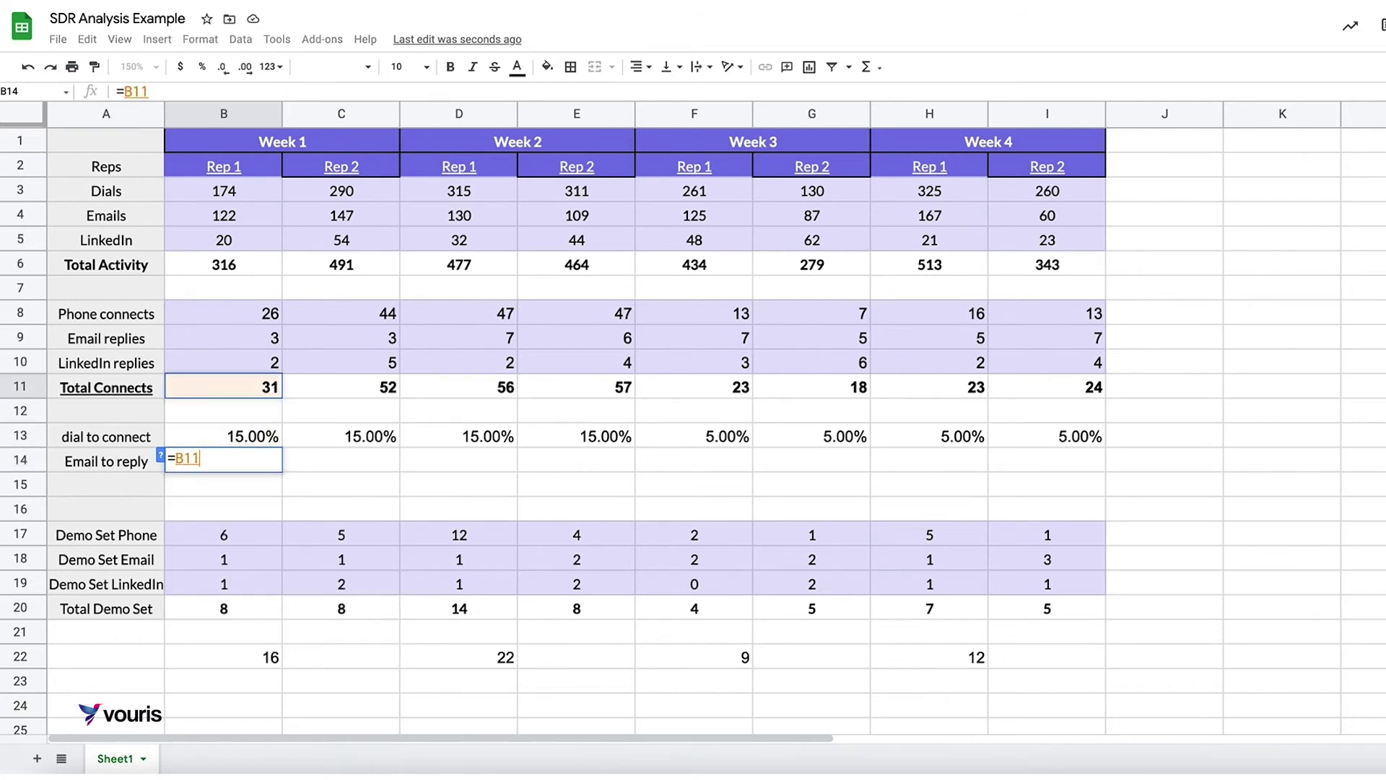
{"action": "key", "text": "Up"}
{"action": "key", "text": "Up"}
{"action": "type", "text": "/"}
{"action": "key", "text": "Up"}
{"action": "key", "text": "Up"}
{"action": "key", "text": "Up"}
{"action": "key", "text": "Up"}
{"action": "key", "text": "Up"}
{"action": "key", "text": "Up"}
{"action": "key", "text": "Up"}
{"action": "key", "text": "Up"}
{"action": "key", "text": "Up"}
{"action": "key", "text": "Up"}
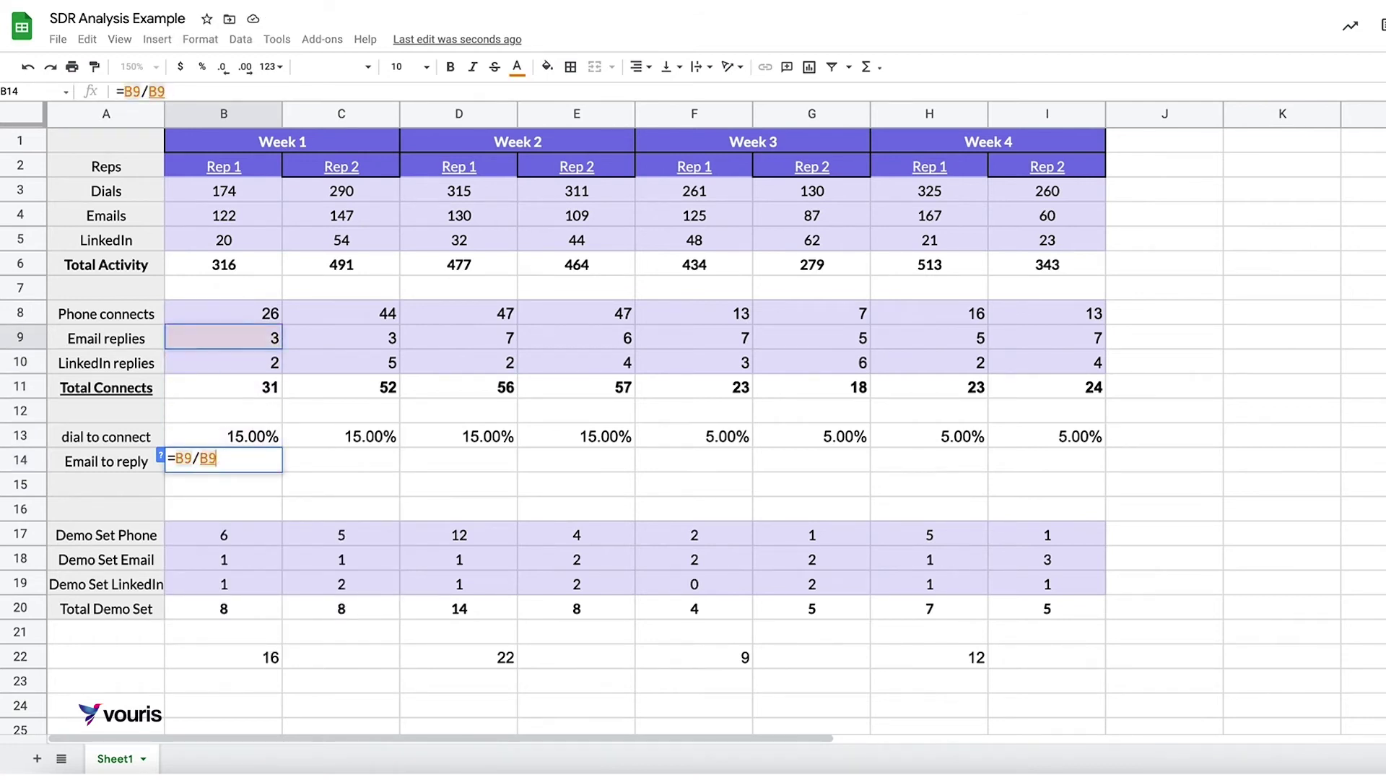
{"action": "key", "text": "Return"}
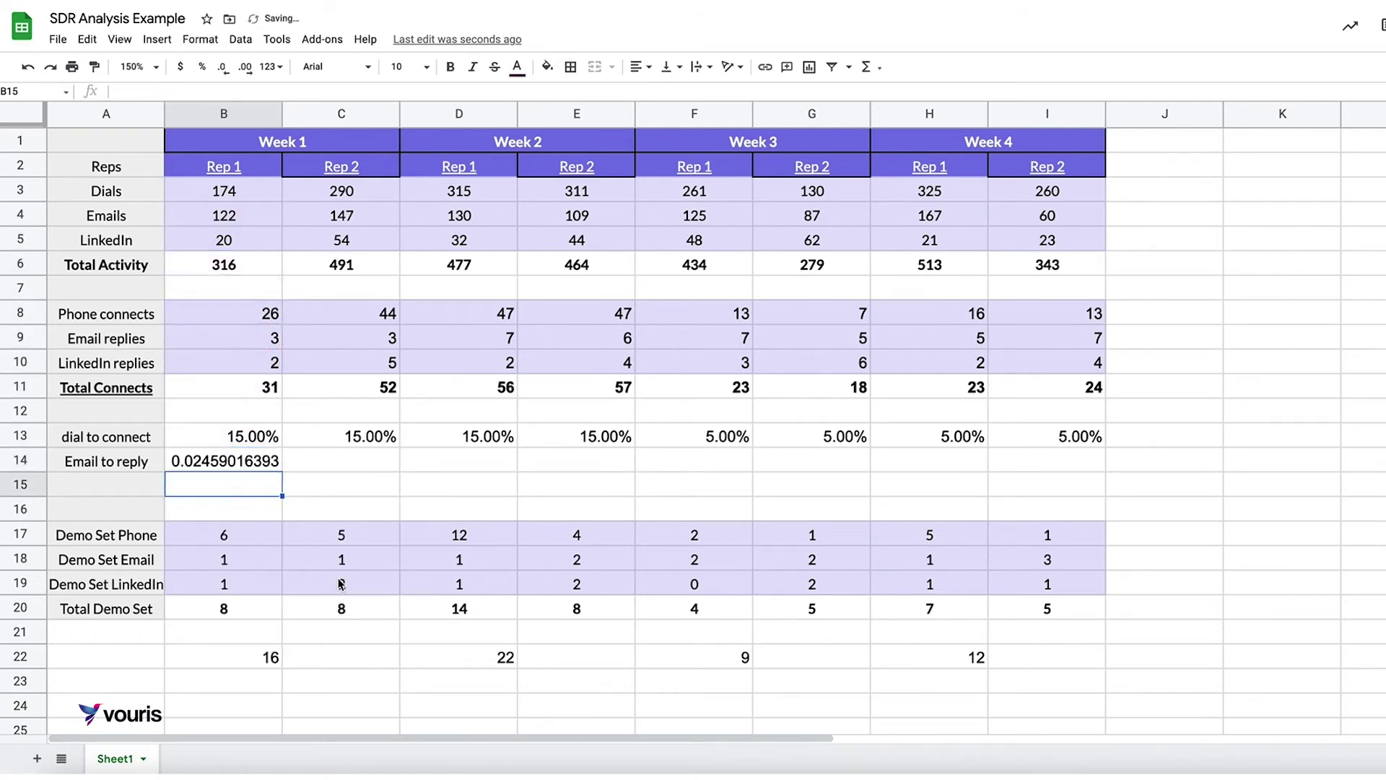
{"action": "left_click", "coordinate": [269, 467]}
{"action": "left_click", "coordinate": [202, 66]}
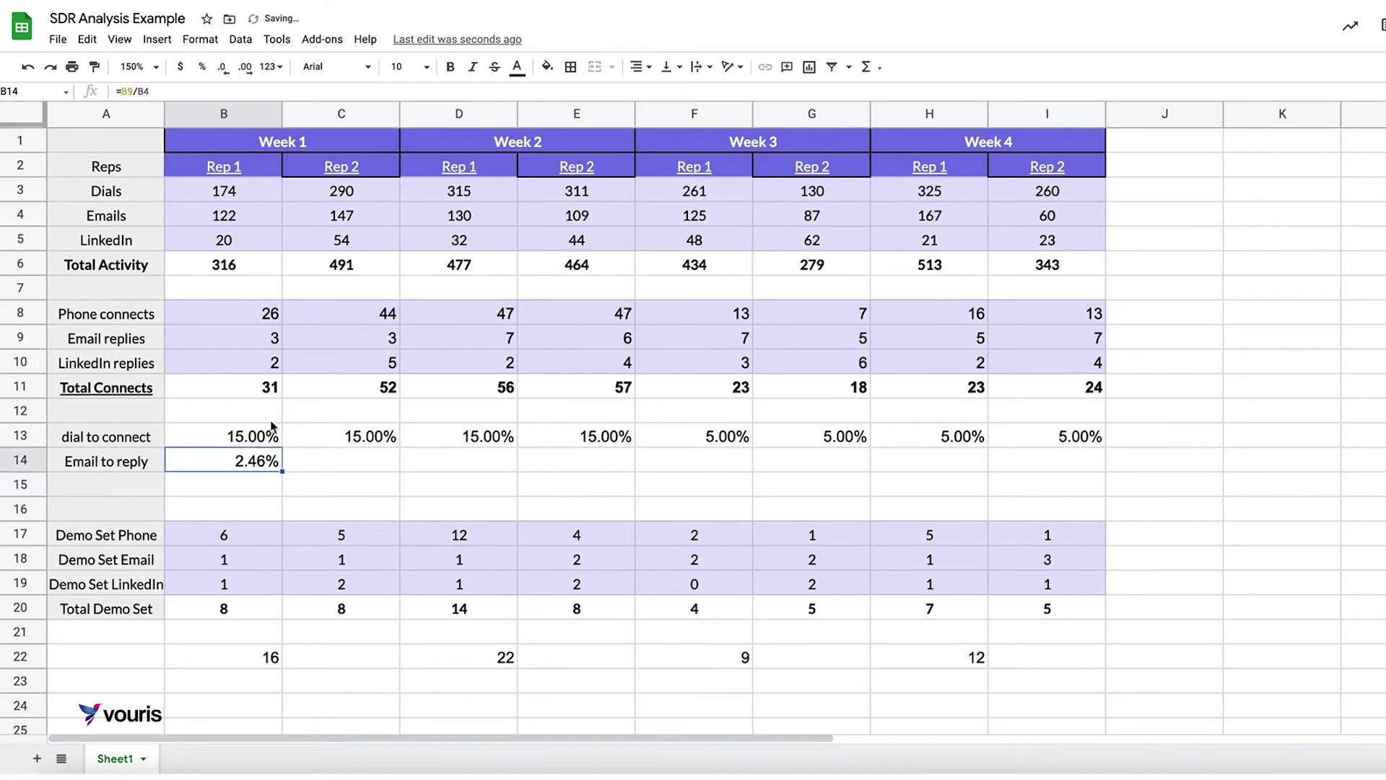
- Fill the email reply formula across B14:I14 and check each week's rate
{"action": "left_click_drag", "start_coordinate": [283, 476], "coordinate": [1003, 481]}
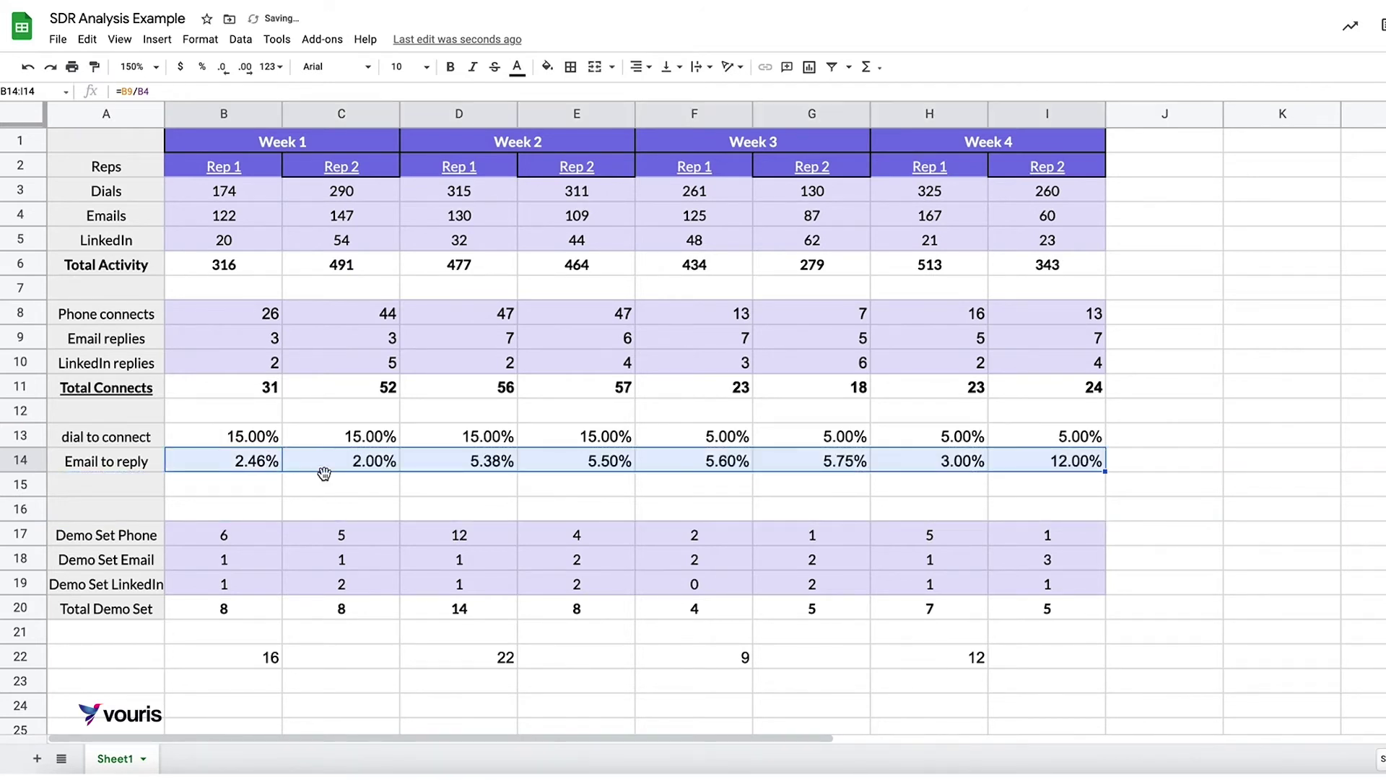
{"action": "left_click", "coordinate": [263, 491]}
{"action": "left_click", "coordinate": [248, 461]}
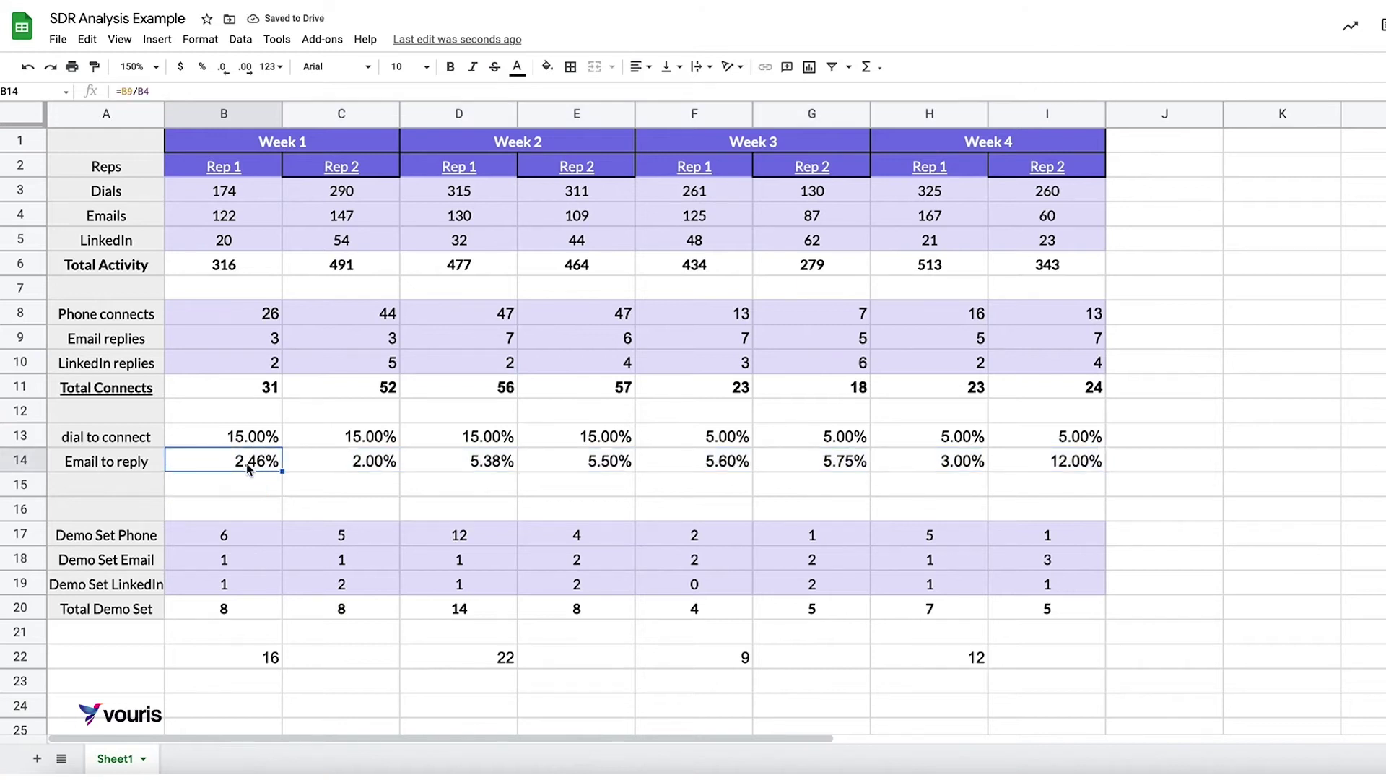
{"action": "key", "text": "Right"}
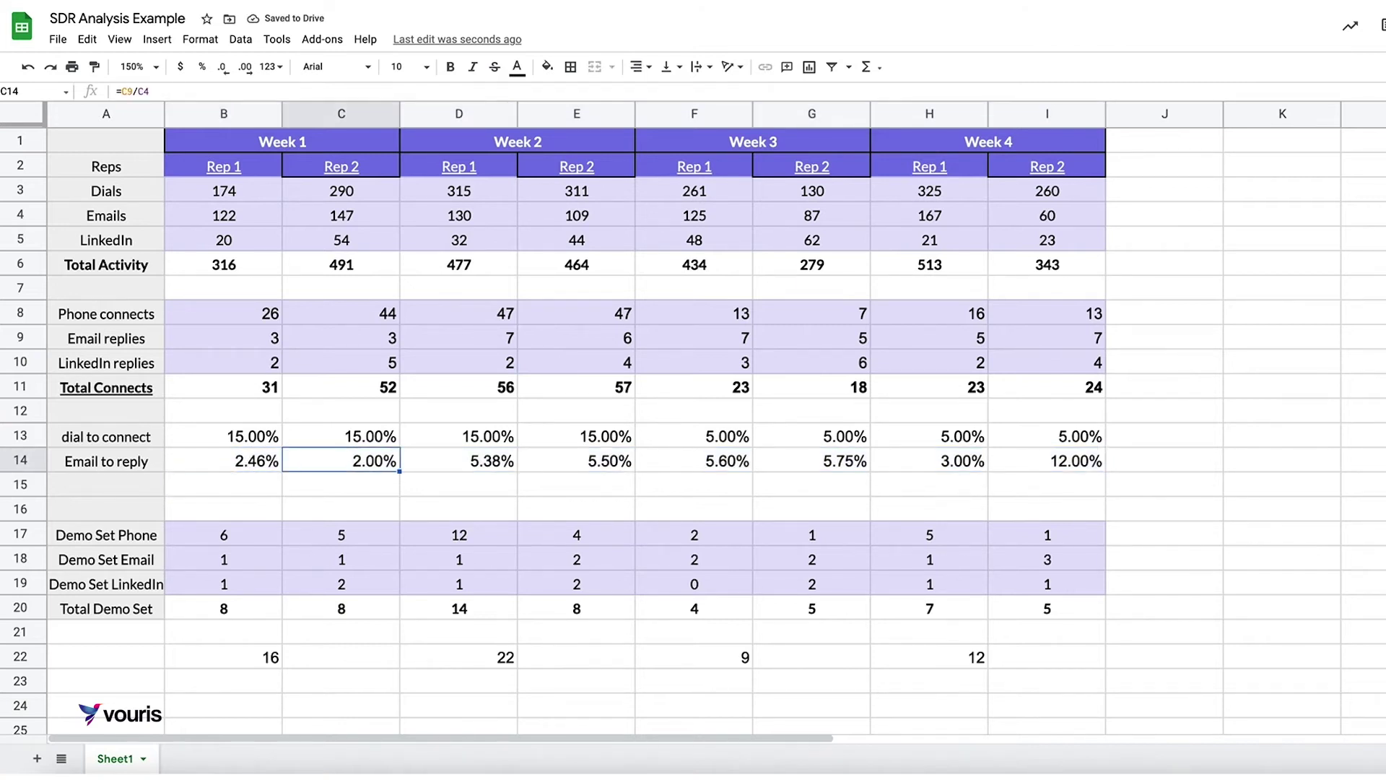
{"action": "key", "text": "Right"}
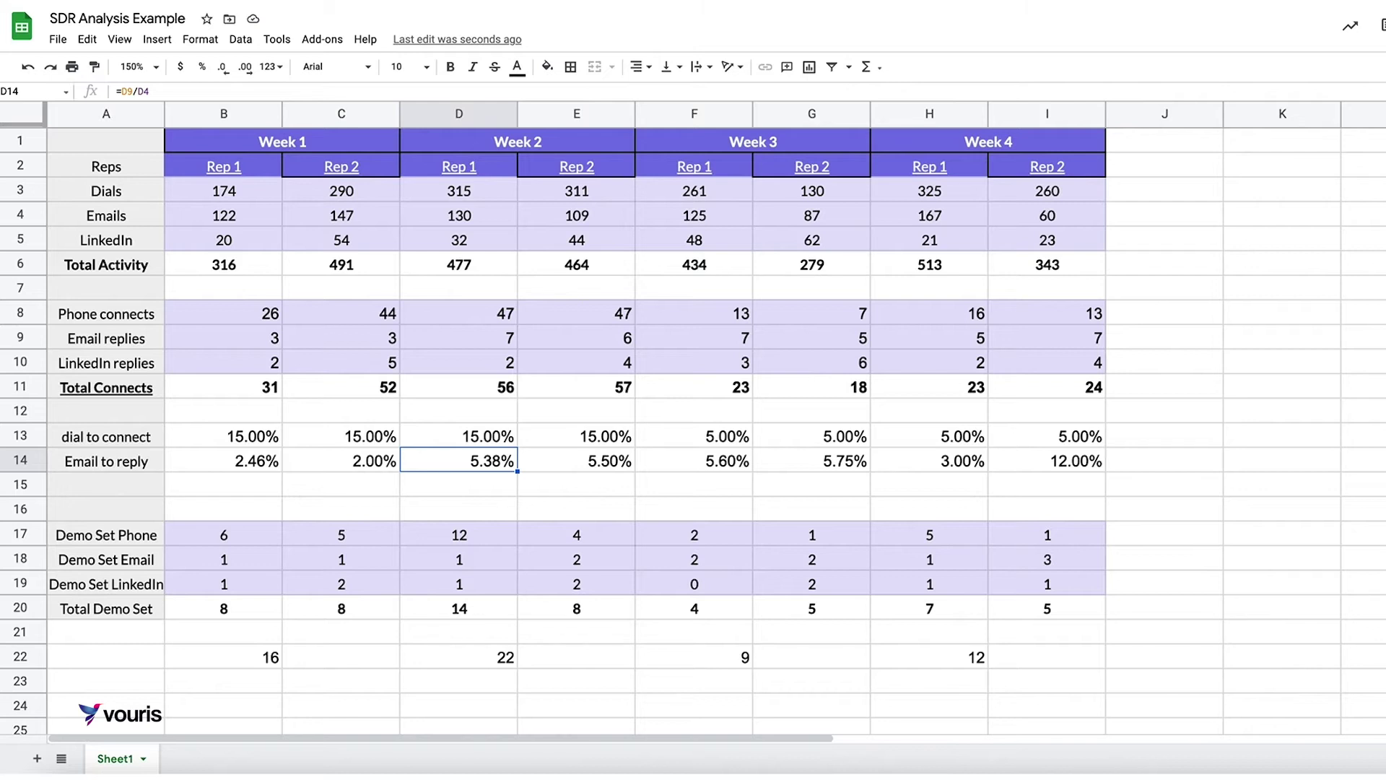
{"action": "key", "text": "Right"}
{"action": "key", "text": "Right"}
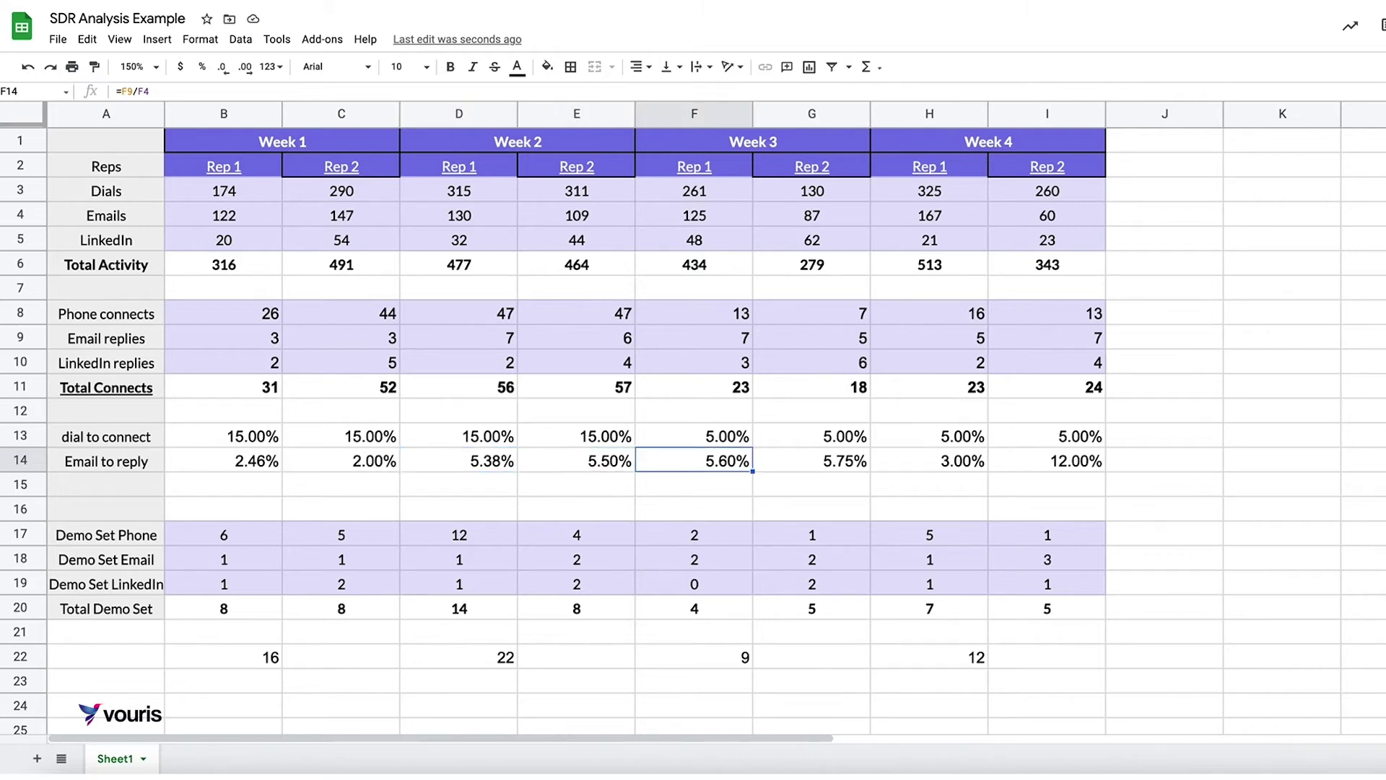
{"action": "key", "text": "Right"}
{"action": "key", "text": "Right"}
{"action": "key", "text": "Right"}
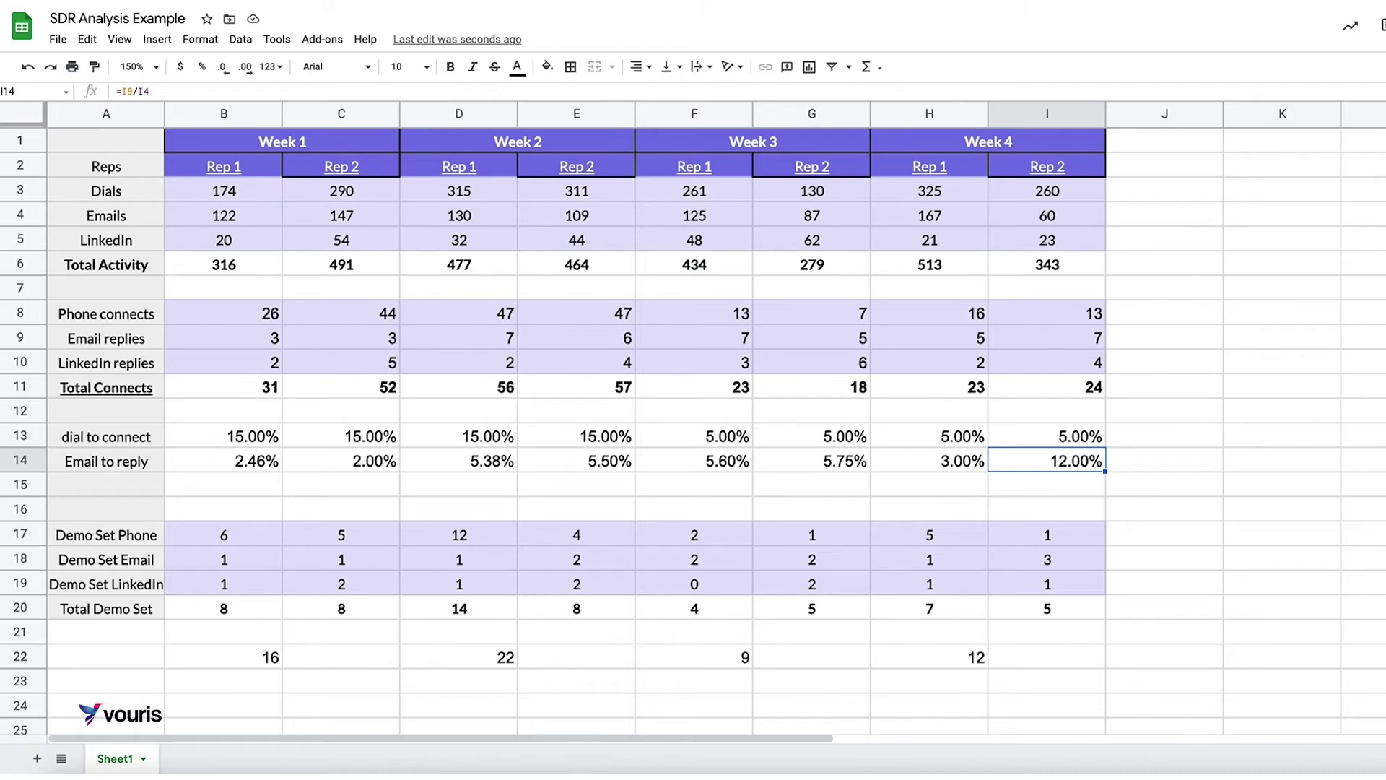
{"action": "key", "text": "Left"}
{"action": "key", "text": "Right"}
{"action": "key", "text": "Left"}
{"action": "key", "text": "Right"}
- Trace the Week 4 Rep 2 reply rate of 12.00% against its source cells
{"action": "left_click", "coordinate": [1102, 337]}
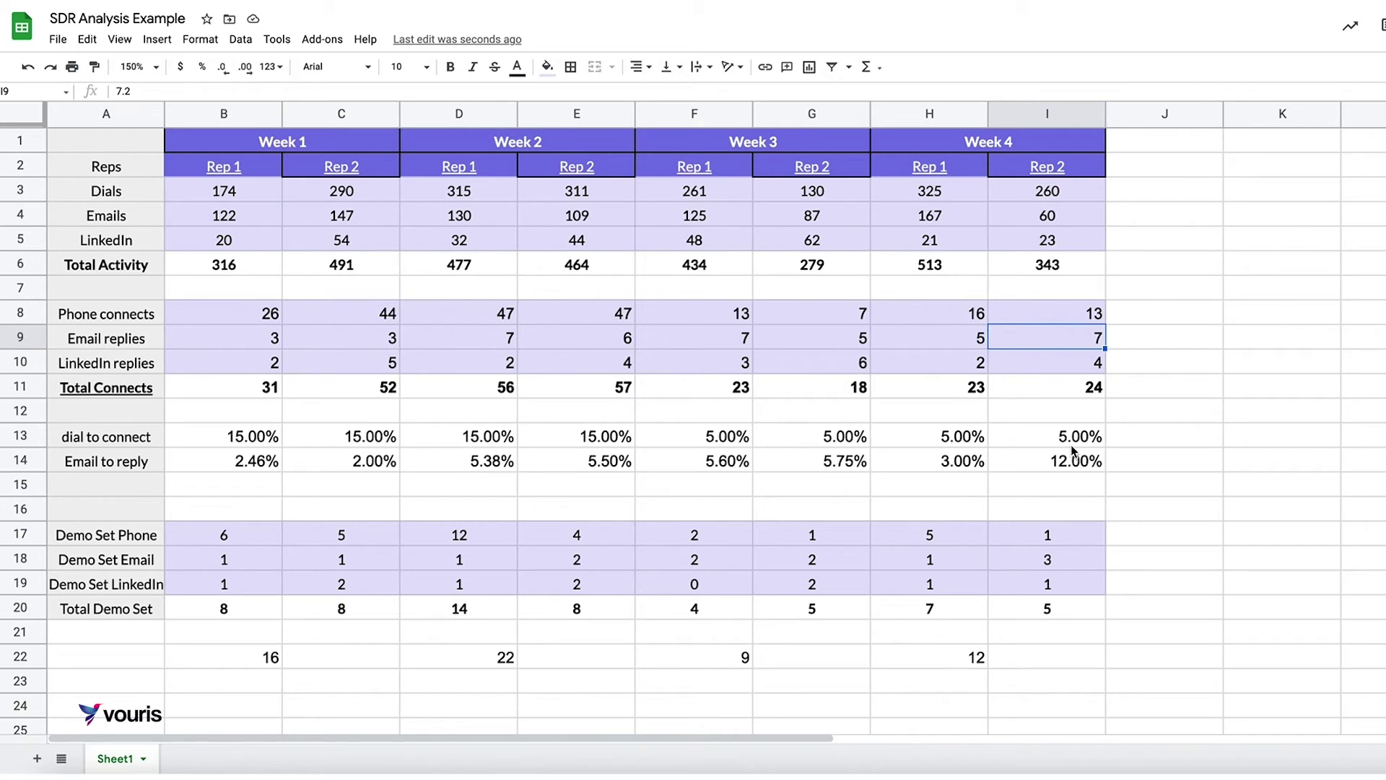
{"action": "key", "text": "Down"}
{"action": "key", "text": "Down"}
{"action": "key", "text": "Down"}
{"action": "key", "text": "Down"}
{"action": "key", "text": "Down"}
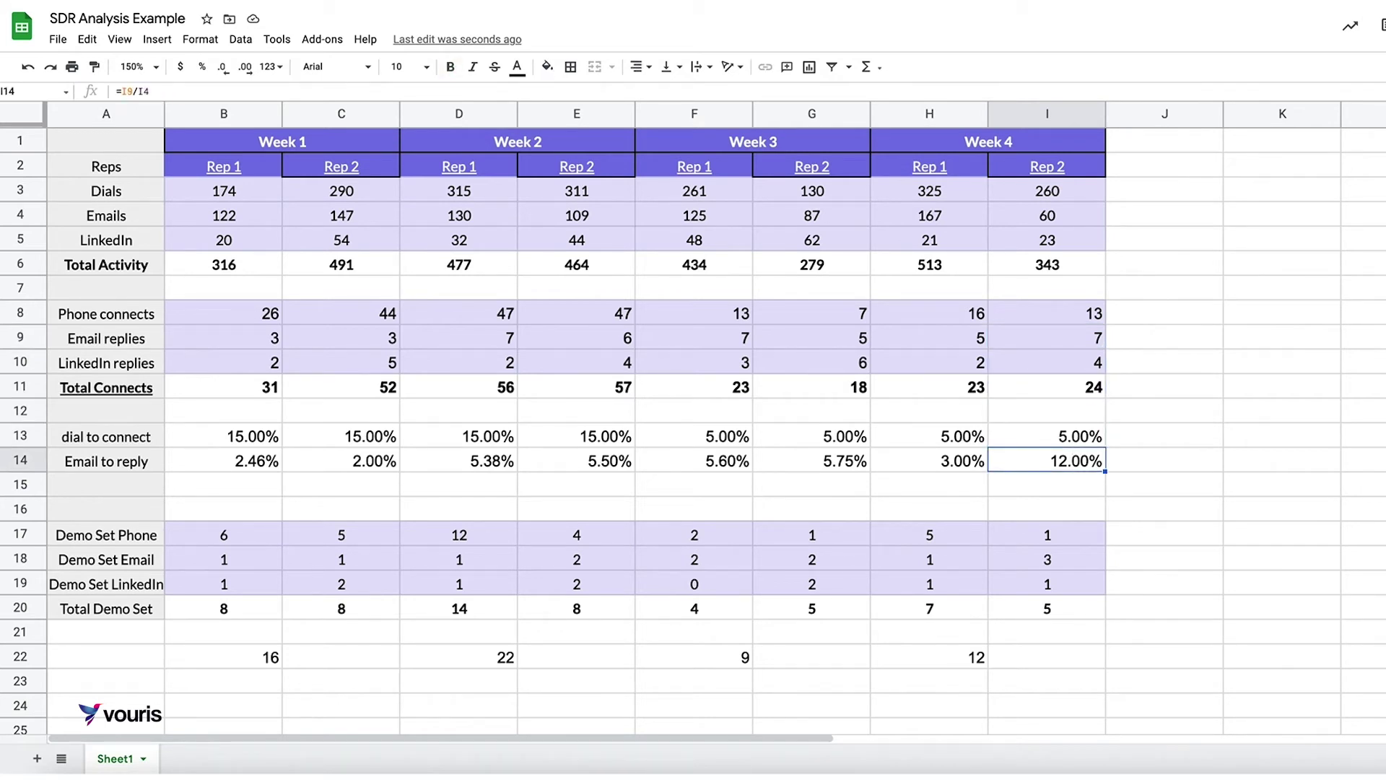
{"action": "key", "text": "Up"}
{"action": "key", "text": "Up"}
{"action": "key", "text": "Up"}
{"action": "key", "text": "Up"}
{"action": "key", "text": "Up"}
{"action": "key", "text": "Up"}
{"action": "key", "text": "Up"}
{"action": "key", "text": "Up"}
{"action": "key", "text": "Up"}
{"action": "key", "text": "Up"}
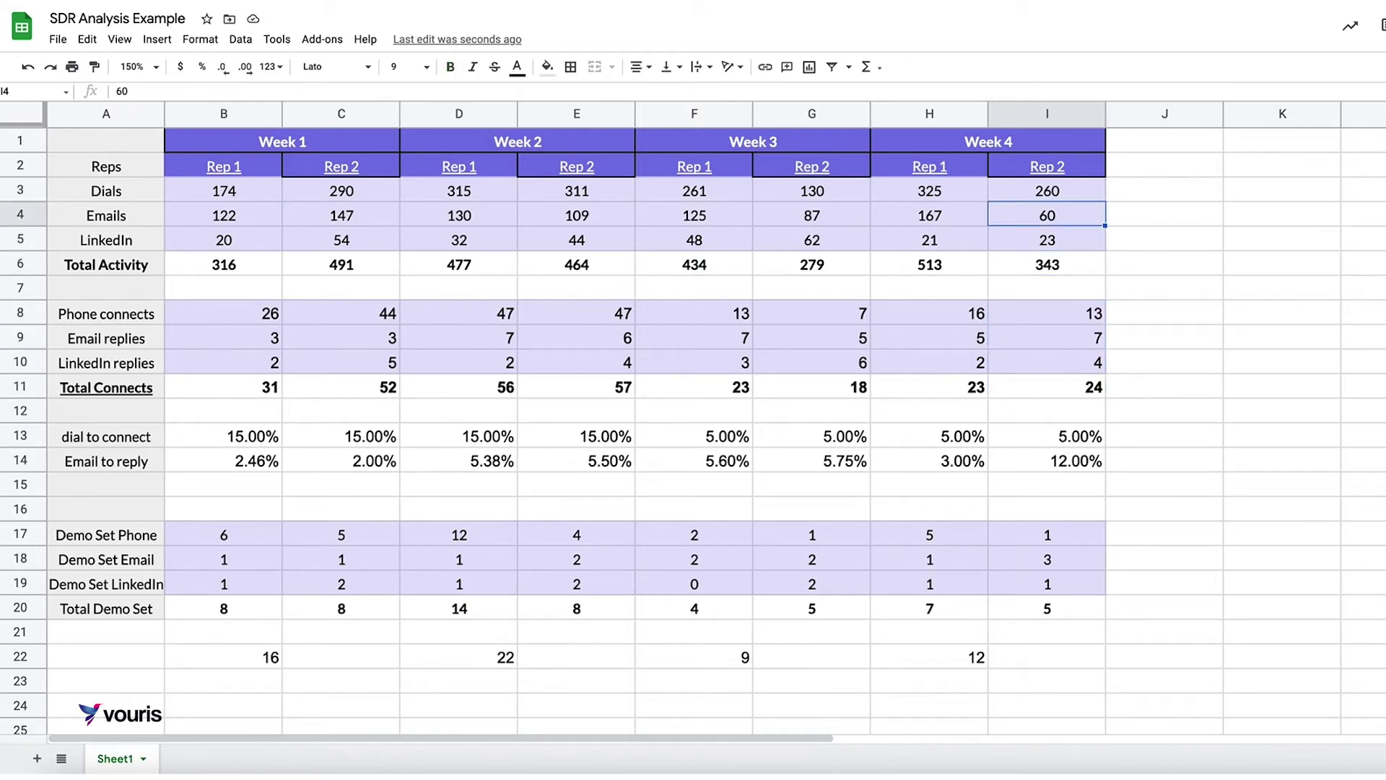
{"action": "key", "text": "Down"}
{"action": "key", "text": "Down"}
{"action": "key", "text": "Down"}
{"action": "key", "text": "Down"}
{"action": "key", "text": "Down"}
{"action": "key", "text": "Down"}
{"action": "key", "text": "Down"}
{"action": "key", "text": "Down"}
{"action": "key", "text": "Down"}
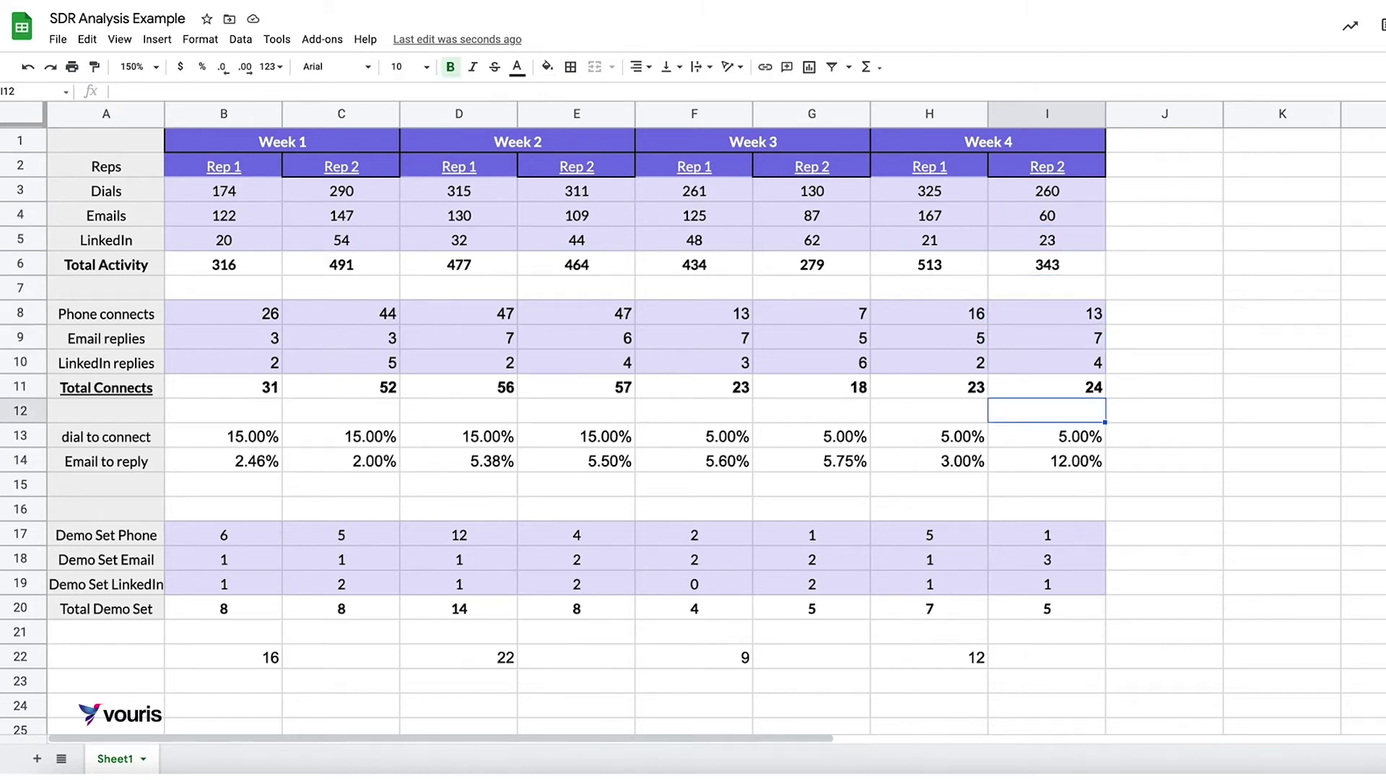
{"action": "key", "text": "Down"}
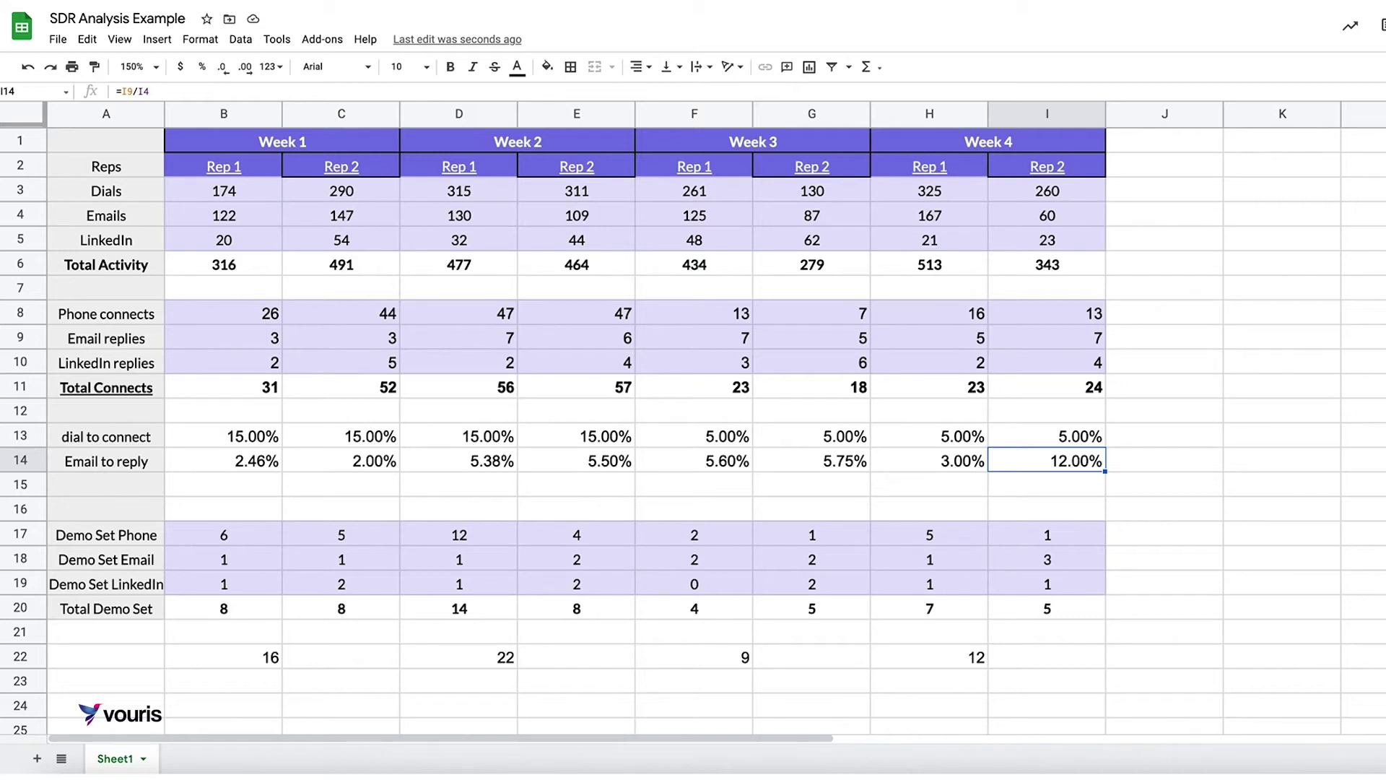
{"action": "key", "text": "Left"}
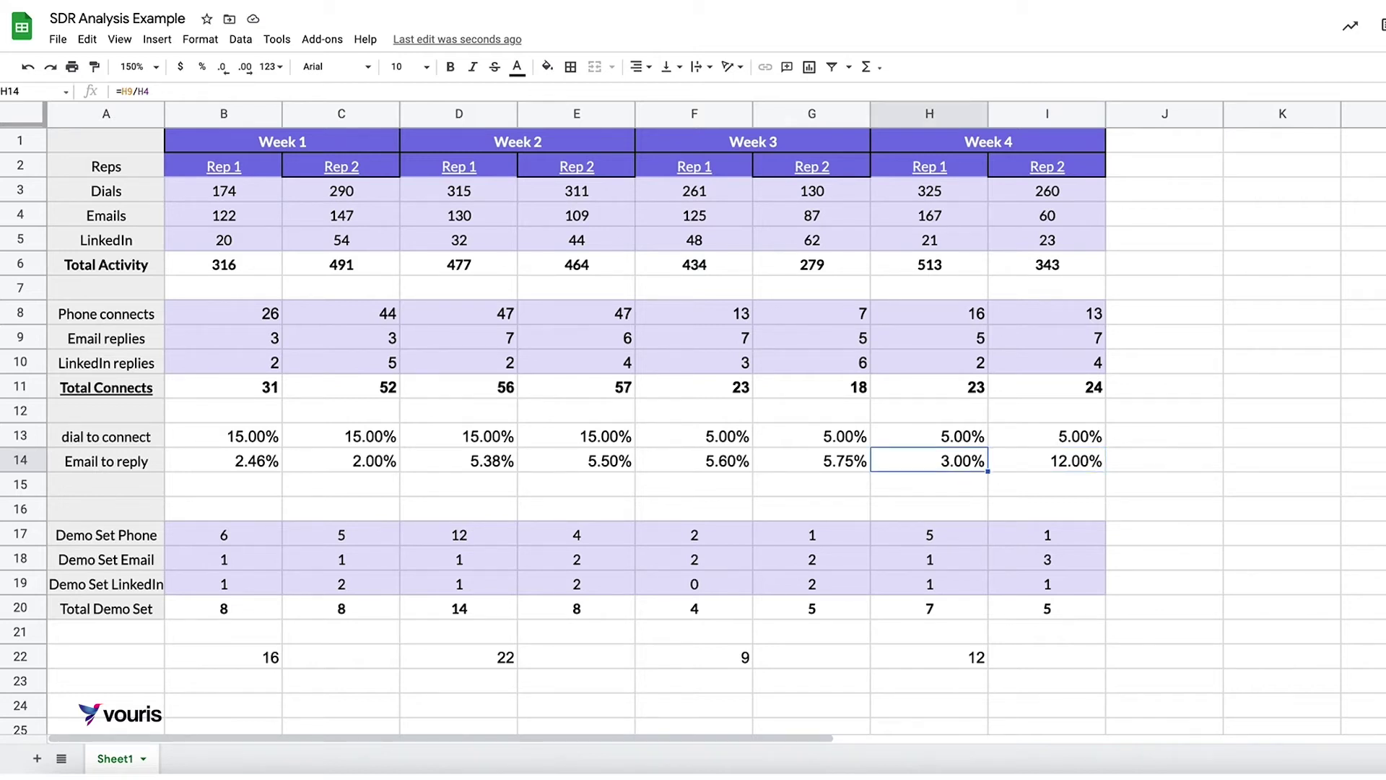
{"action": "key", "text": "Left"}
{"action": "key", "text": "Left"}
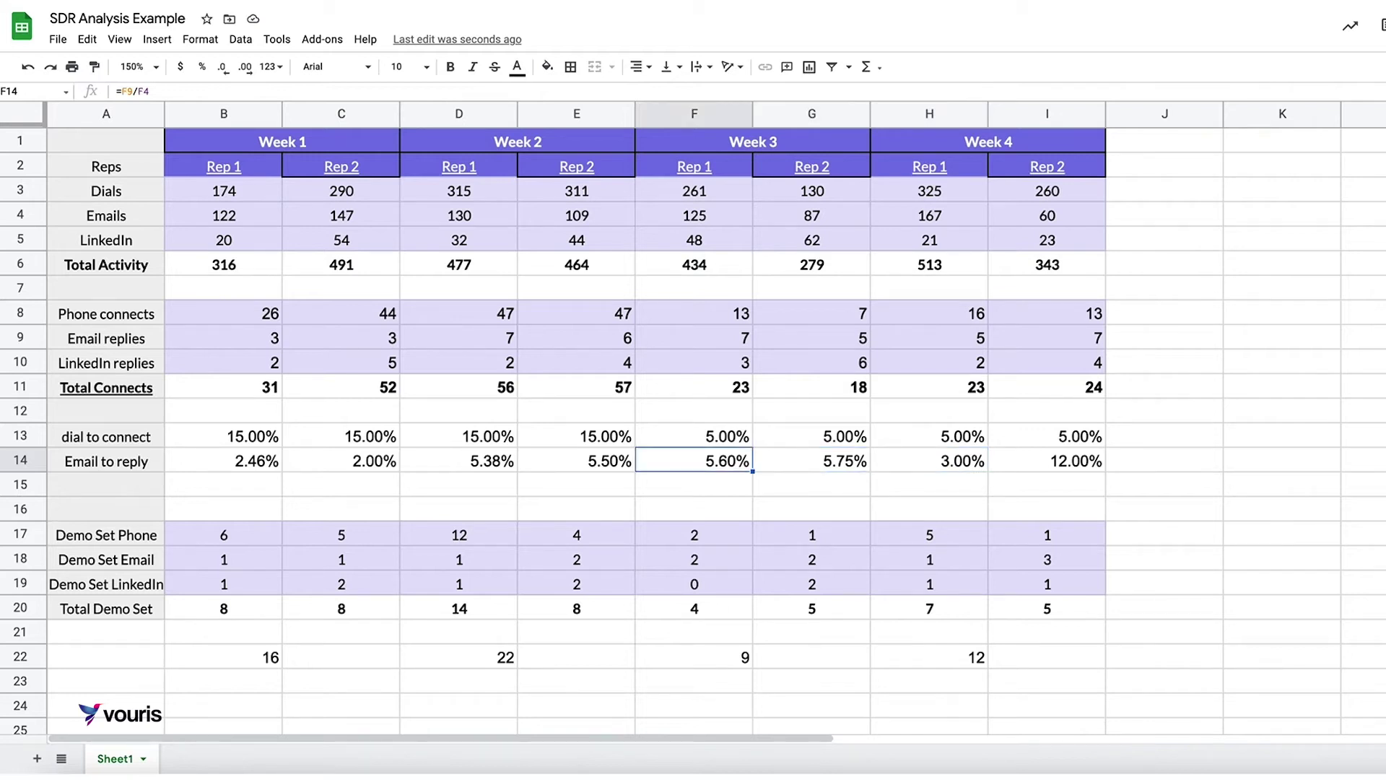
{"action": "key", "text": "Left"}
{"action": "key", "text": "Left"}
{"action": "key", "text": "Left"}
{"action": "key", "text": "Left"}
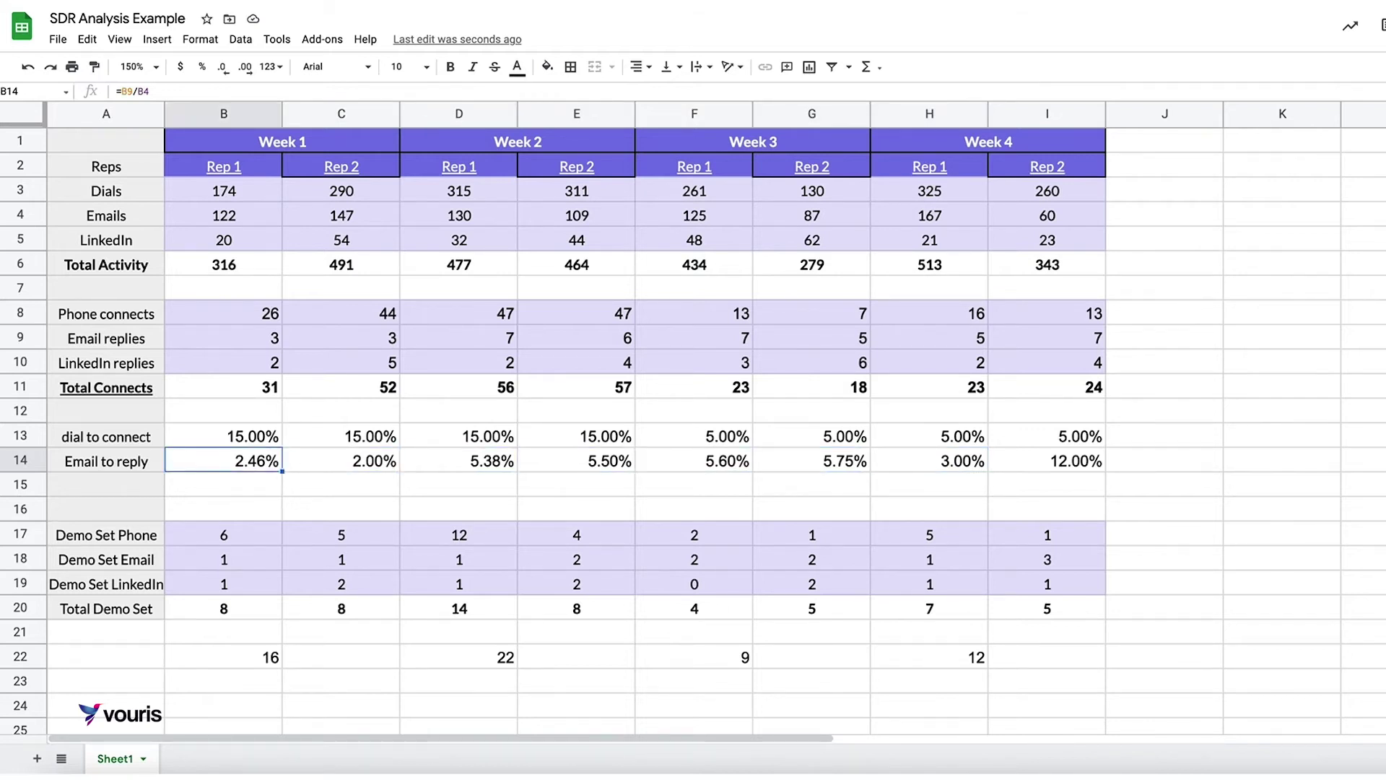
{"action": "key", "text": "Right"}
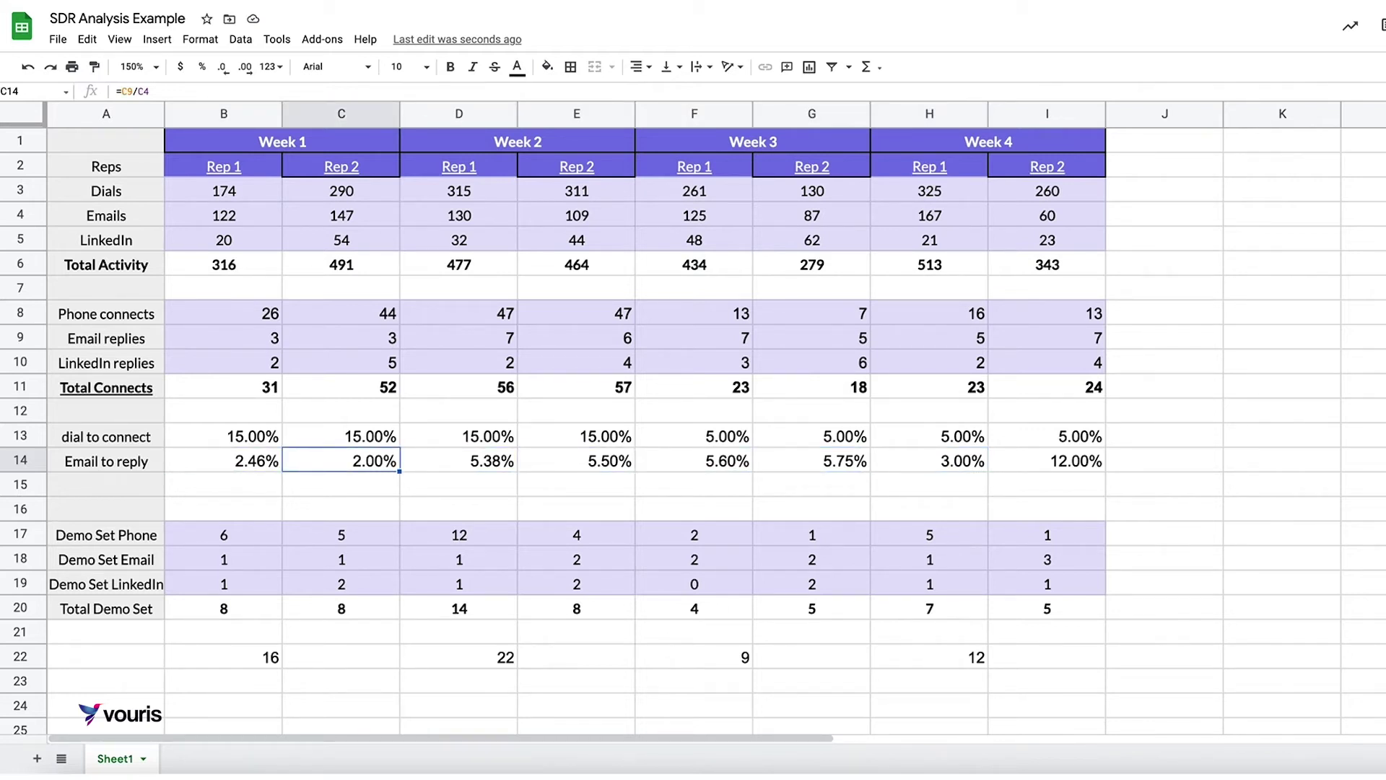
{"action": "left_click", "coordinate": [141, 487]}
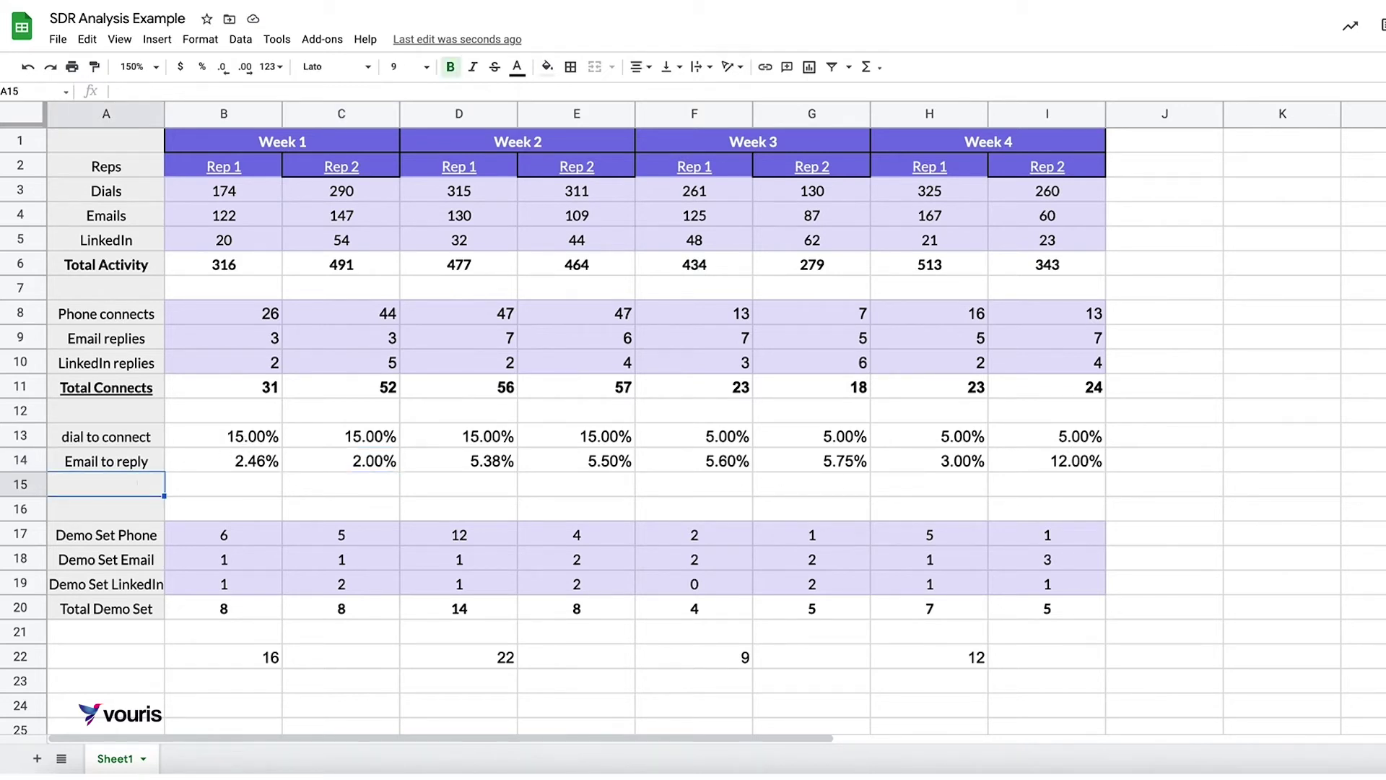
- Enter the label 'linkedin to reply' in A15 without bold or underline
{"action": "type", "text": "linkedin to reply"}
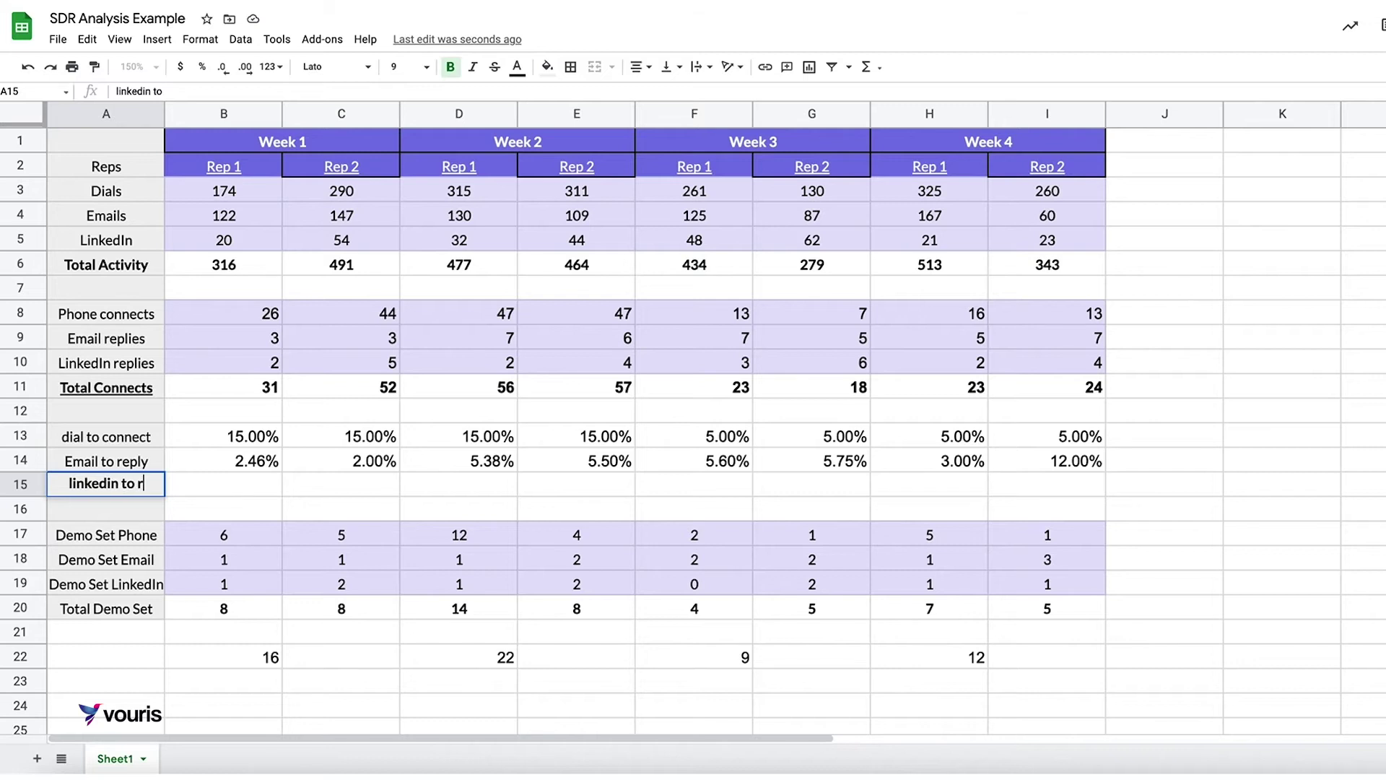
{"action": "key", "text": "Return"}
{"action": "key", "text": "Up"}
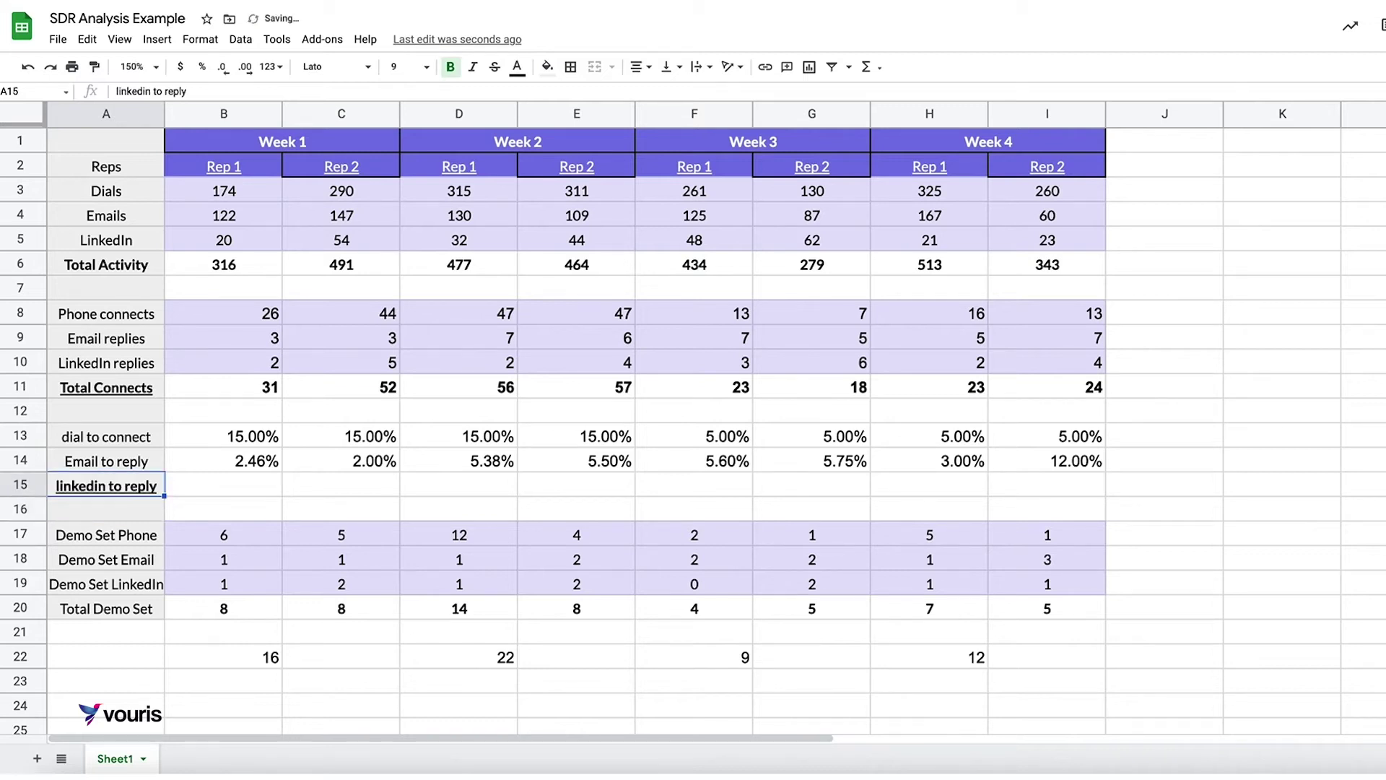
{"action": "key", "text": "ctrl+b"}
{"action": "key", "text": "ctrl+u"}
- Put =B10/B5 in B15 as a percentage and fill it across to I15
{"action": "left_click", "coordinate": [209, 489]}
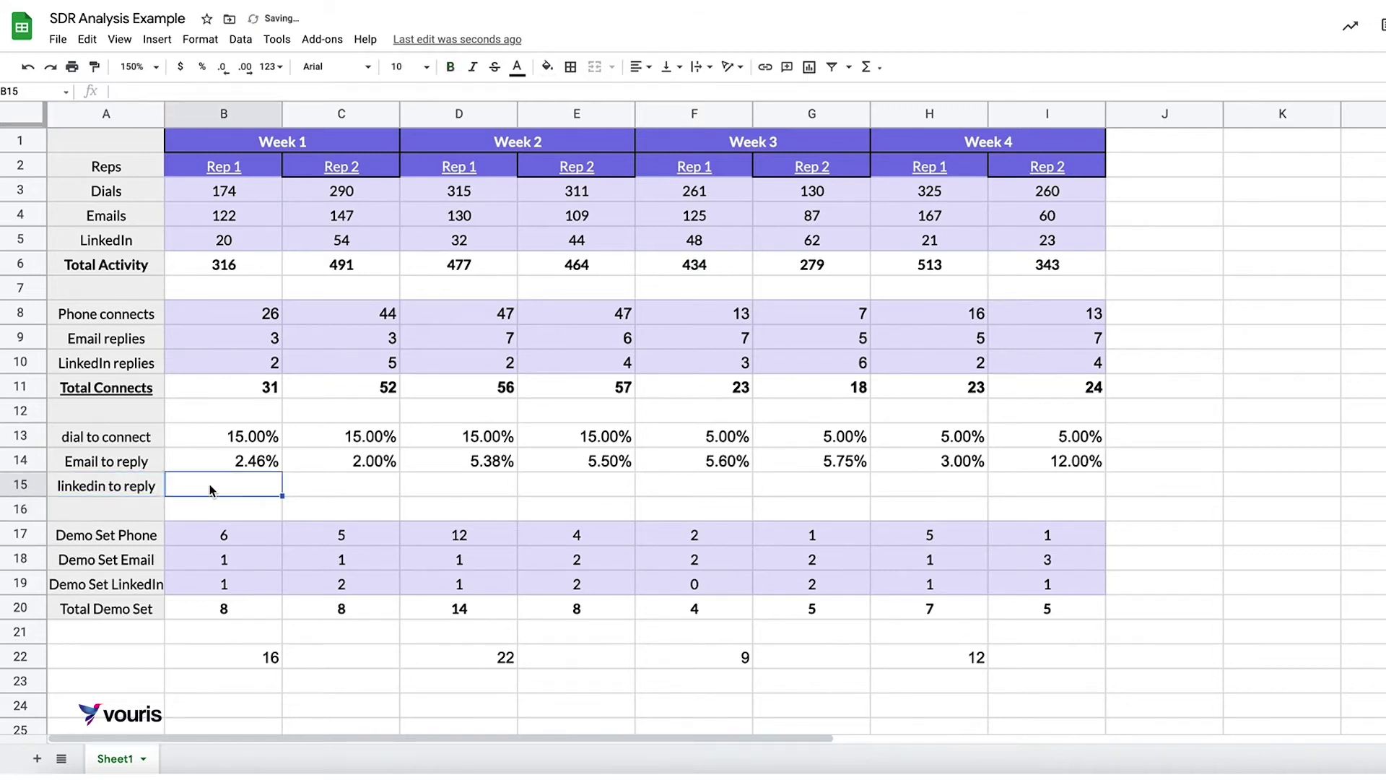
{"action": "type", "text": "=B14"}
{"action": "key", "text": "Up"}
{"action": "key", "text": "Up"}
{"action": "key", "text": "Up"}
{"action": "key", "text": "Up"}
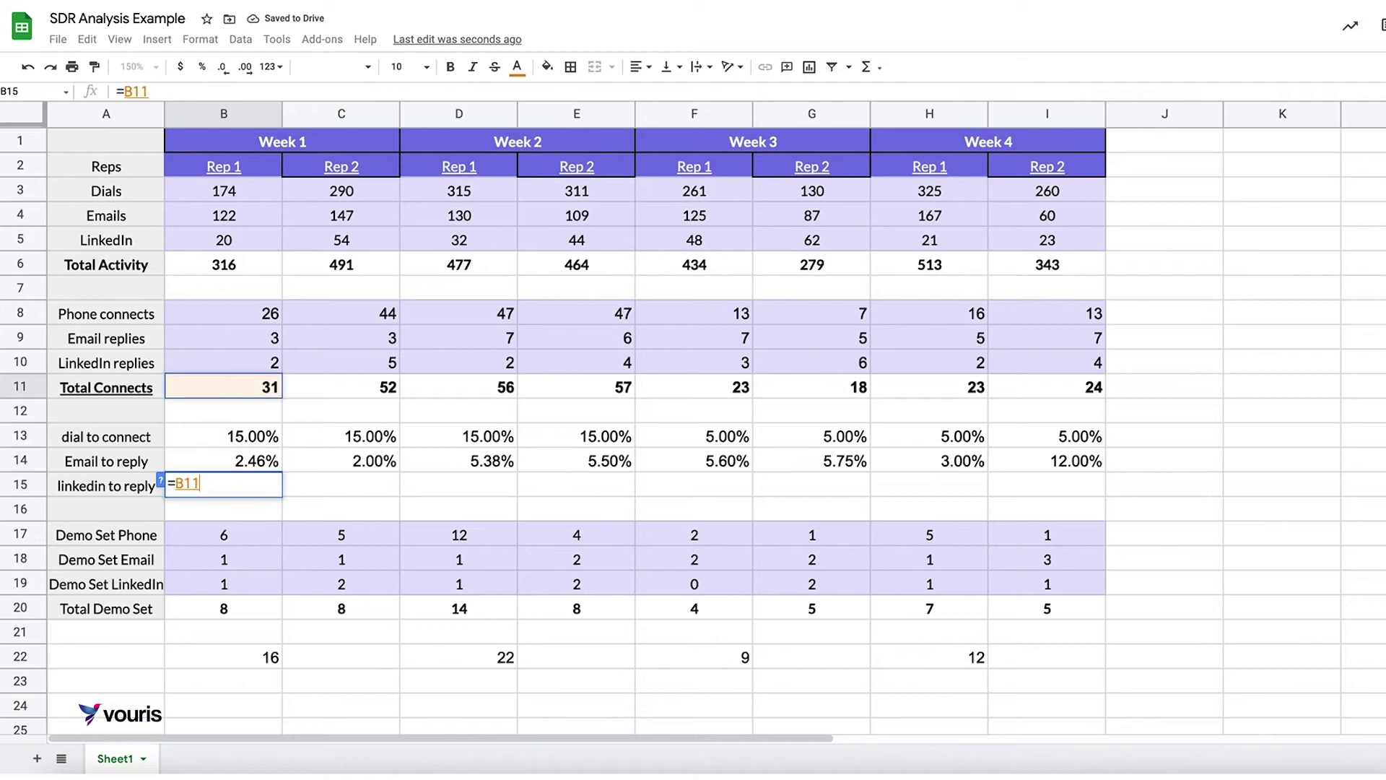
{"action": "type", "text": "/"}
{"action": "key", "text": "Up"}
{"action": "key", "text": "Up"}
{"action": "key", "text": "Up"}
{"action": "key", "text": "Up"}
{"action": "key", "text": "Up"}
{"action": "key", "text": "Up"}
{"action": "key", "text": "Up"}
{"action": "key", "text": "Up"}
{"action": "key", "text": "Up"}
{"action": "key", "text": "Up"}
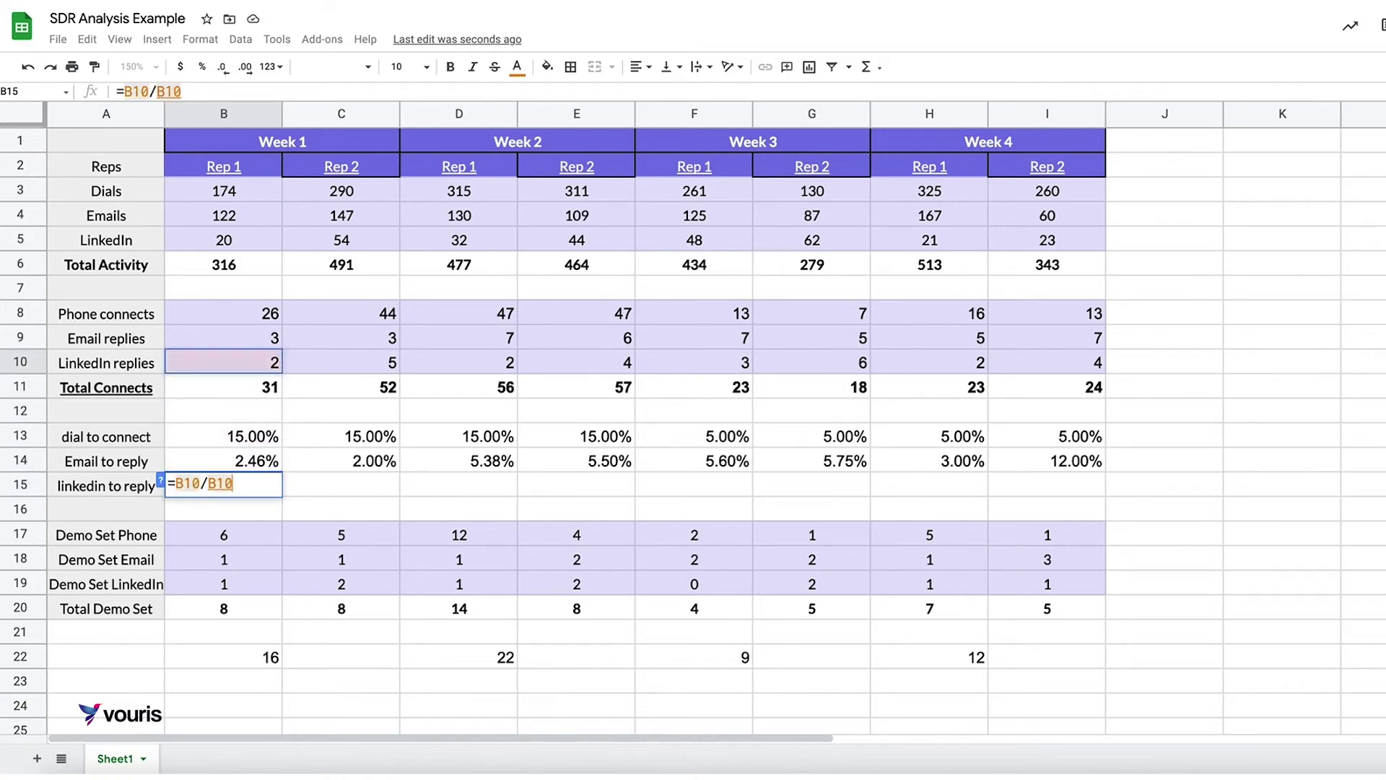
{"action": "key", "text": "Return"}
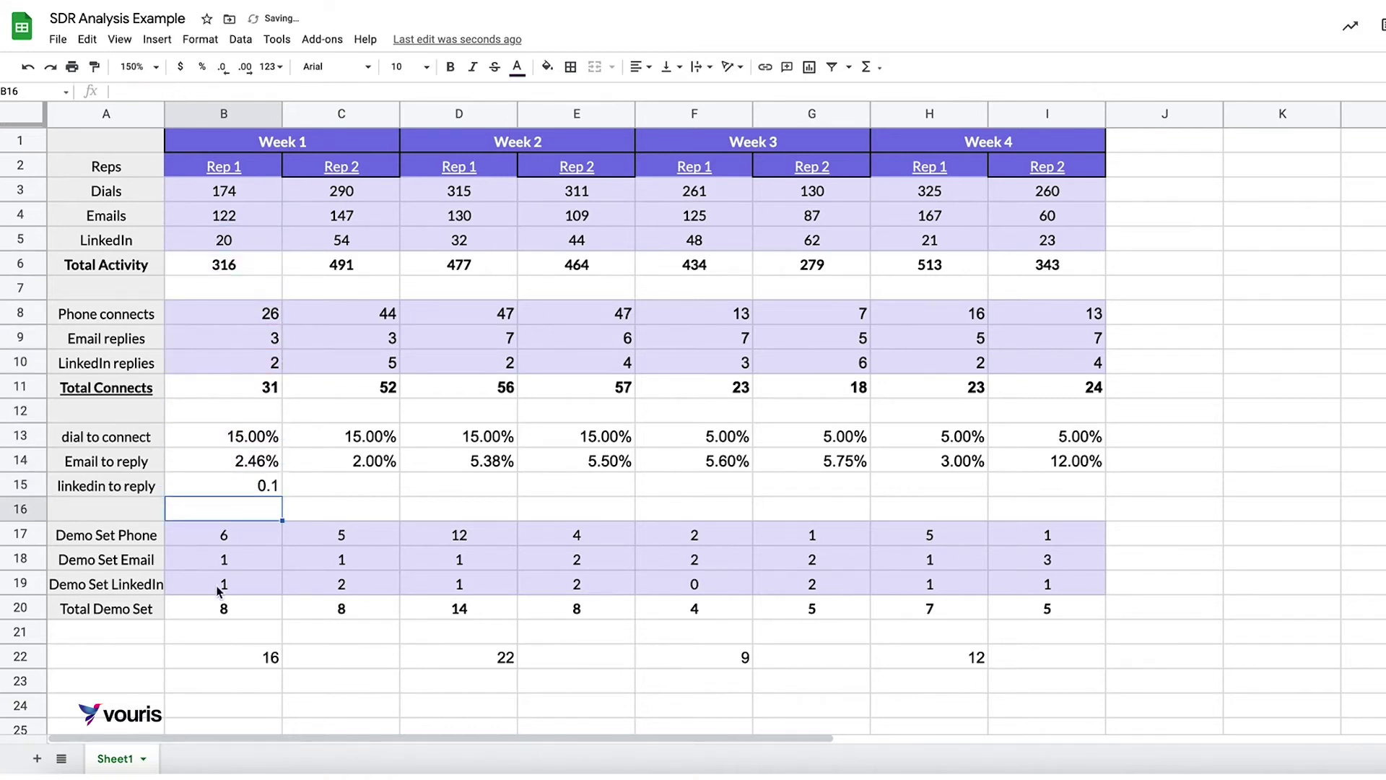
{"action": "left_click", "coordinate": [273, 488]}
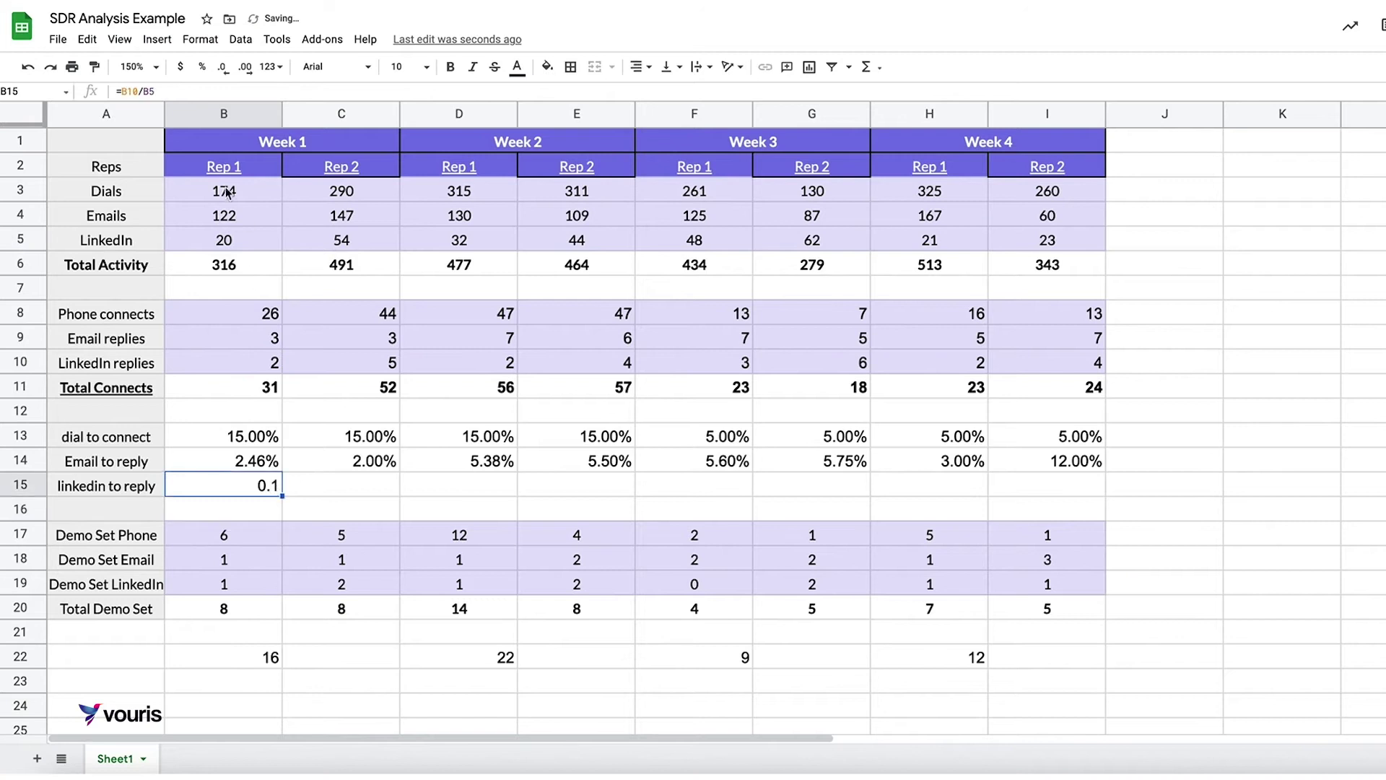
{"action": "left_click", "coordinate": [203, 67]}
{"action": "left_click", "coordinate": [293, 494]}
{"action": "left_click", "coordinate": [278, 491]}
{"action": "left_click_drag", "start_coordinate": [282, 496], "coordinate": [1028, 510]}
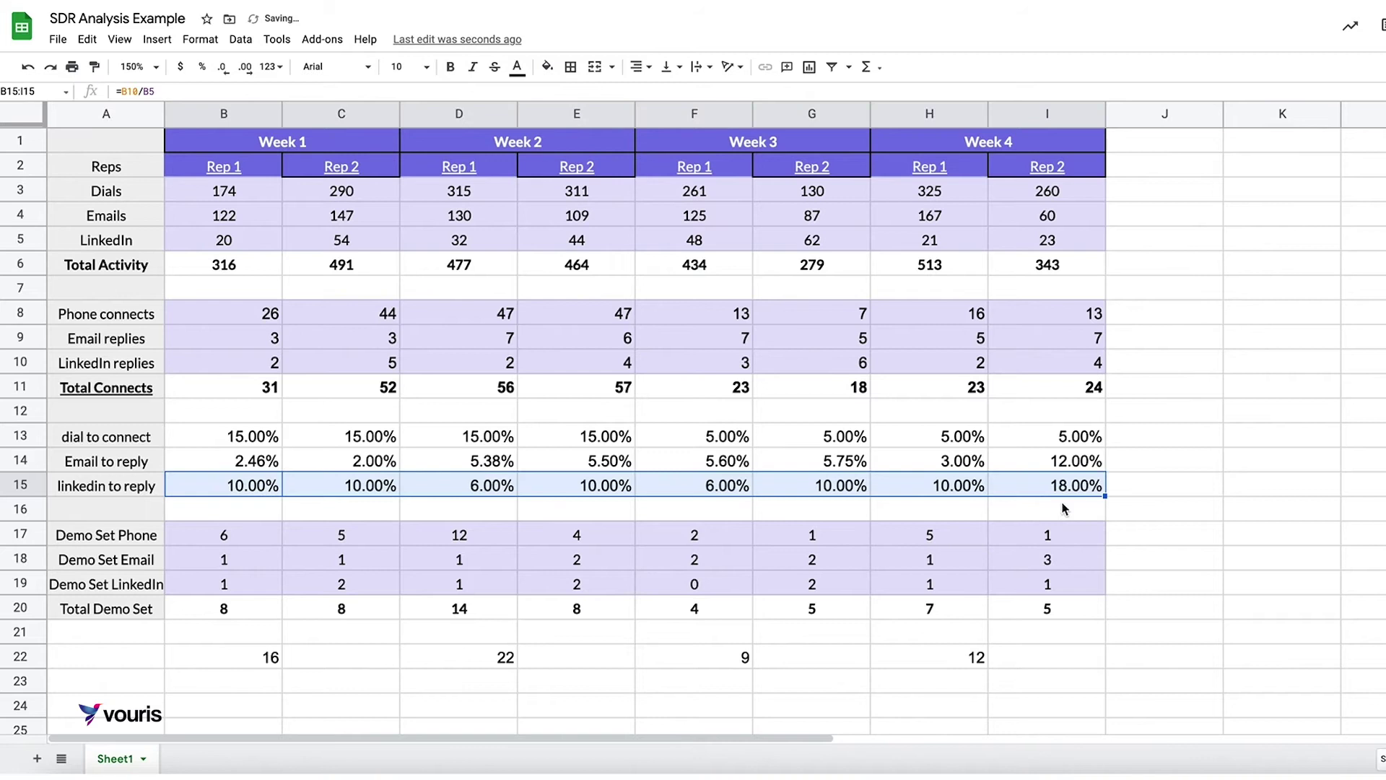
{"action": "left_click", "coordinate": [239, 496]}
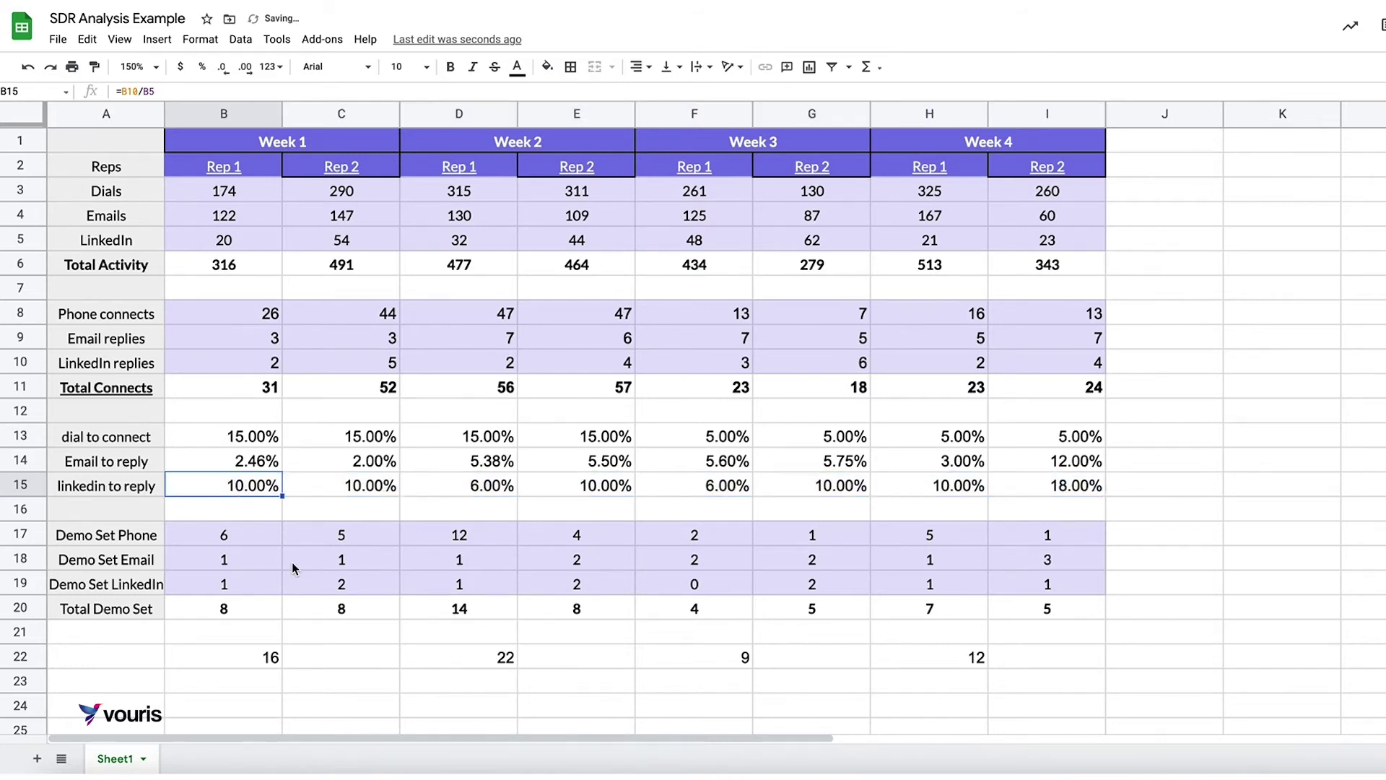
- Review the row 15 LinkedIn rates against the Week 4 email rates, ending at J15
{"action": "key", "text": "Right"}
{"action": "key", "text": "Right"}
{"action": "key", "text": "Right"}
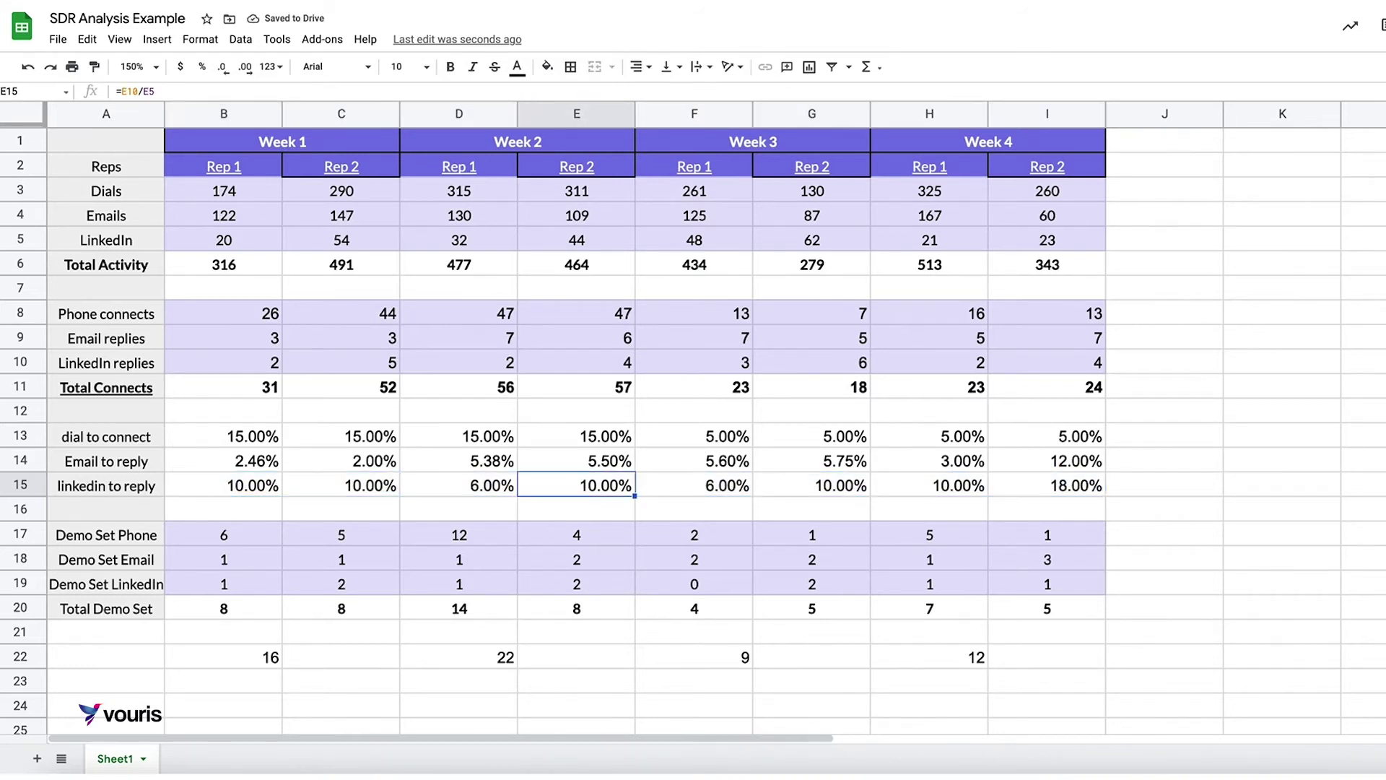
{"action": "key", "text": "Right"}
{"action": "key", "text": "Right"}
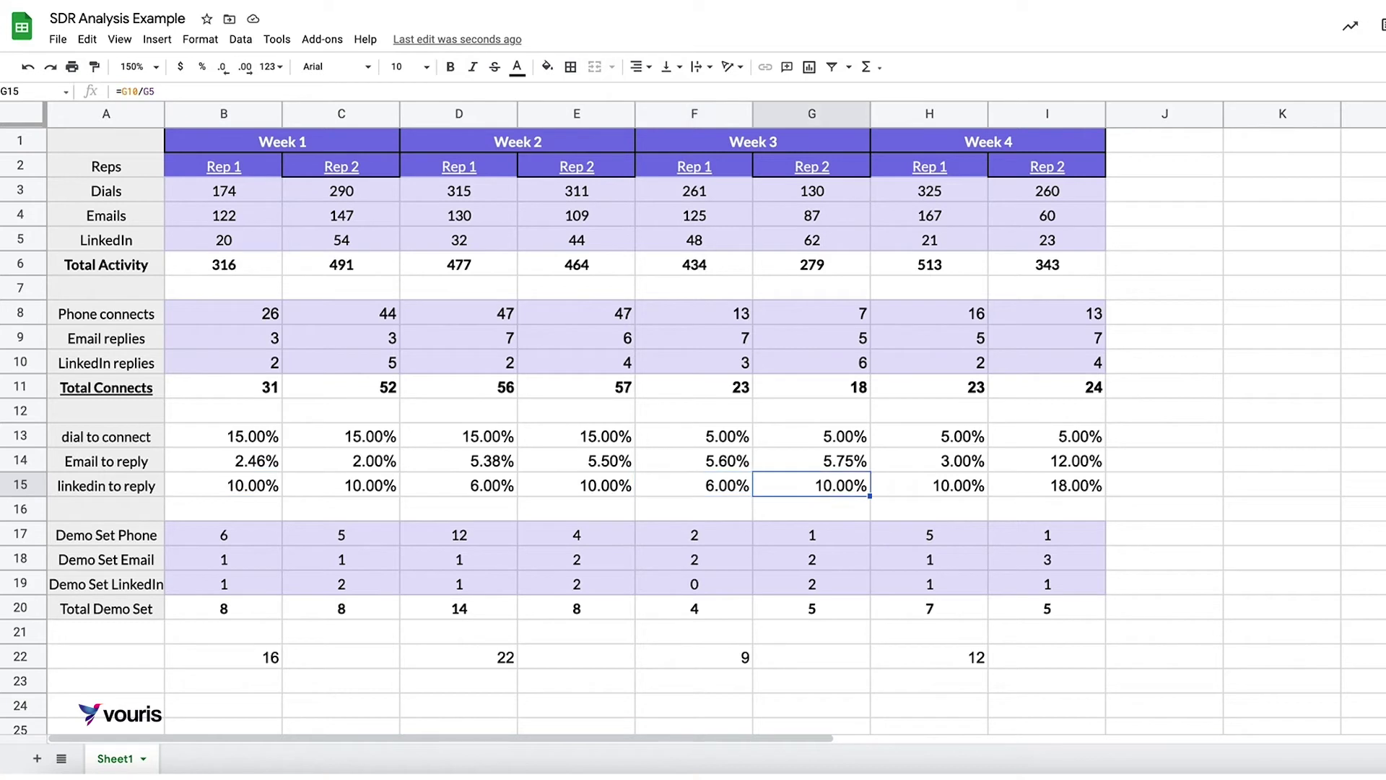
{"action": "key", "text": "Right"}
{"action": "key", "text": "Right"}
{"action": "key", "text": "Left"}
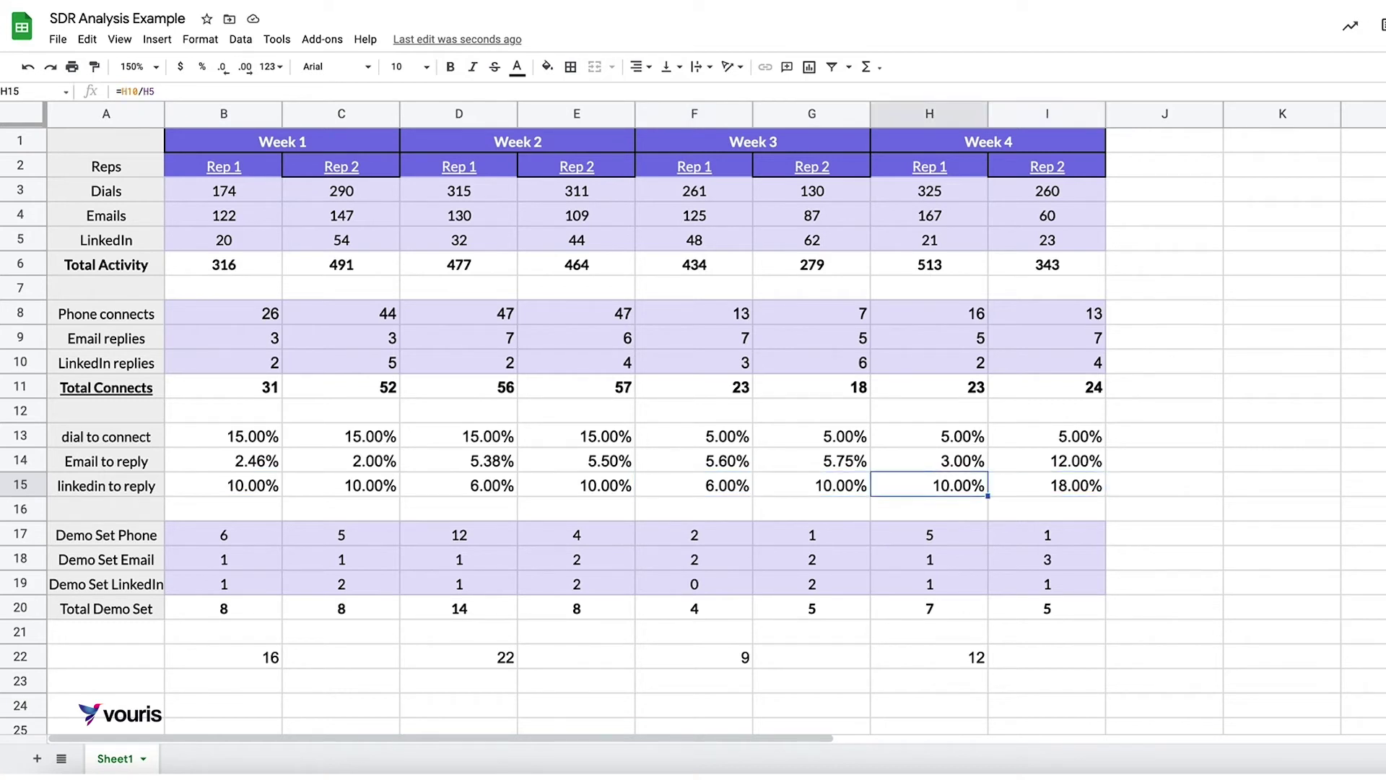
{"action": "key", "text": "Right"}
{"action": "key", "text": "Left"}
{"action": "key", "text": "Right"}
{"action": "key", "text": "Left"}
{"action": "key", "text": "Right"}
{"action": "key", "text": "Up"}
{"action": "key", "text": "Down"}
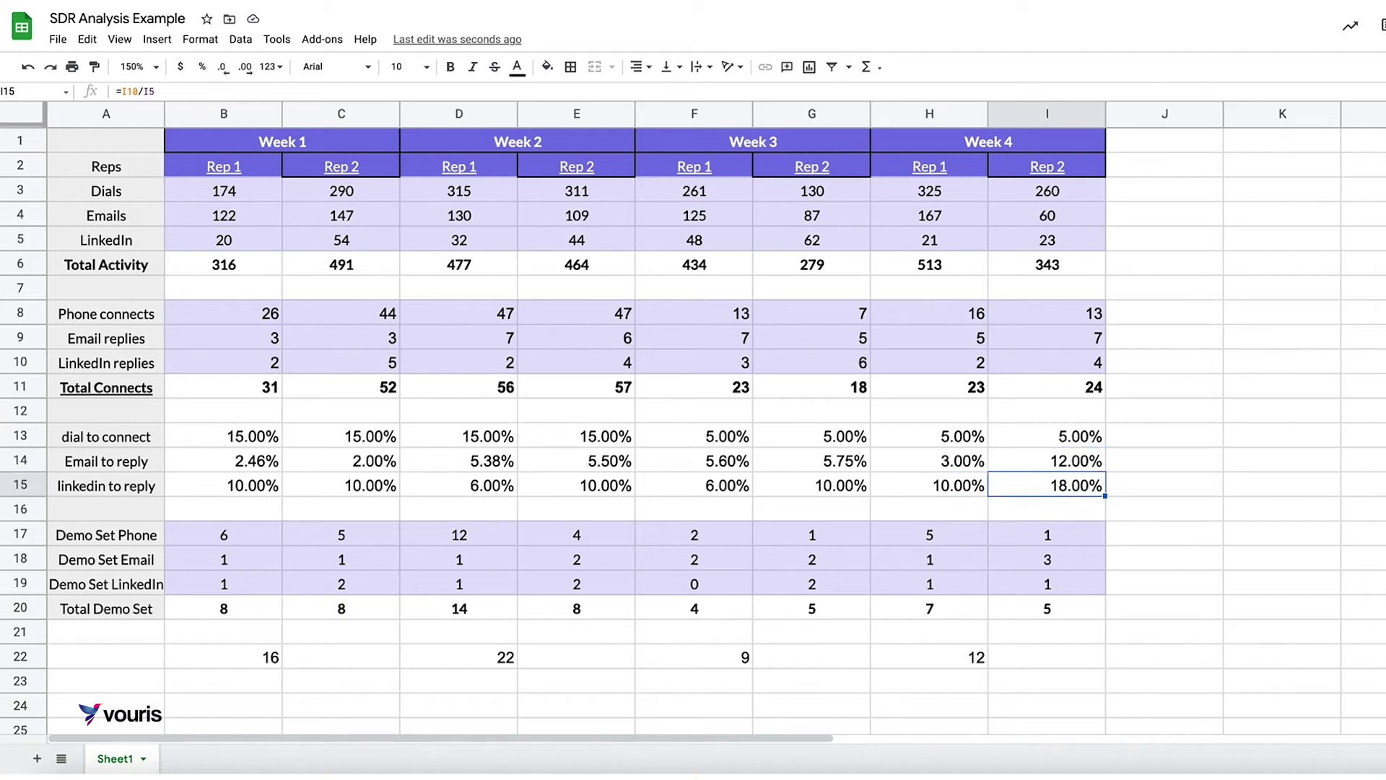
{"action": "key", "text": "Up"}
{"action": "key", "text": "Down"}
{"action": "key", "text": "Up"}
{"action": "key", "text": "Down"}
{"action": "key", "text": "Up"}
{"action": "key", "text": "Down"}
{"action": "key", "text": "Up"}
{"action": "key", "text": "Down"}
{"action": "key", "text": "Up"}
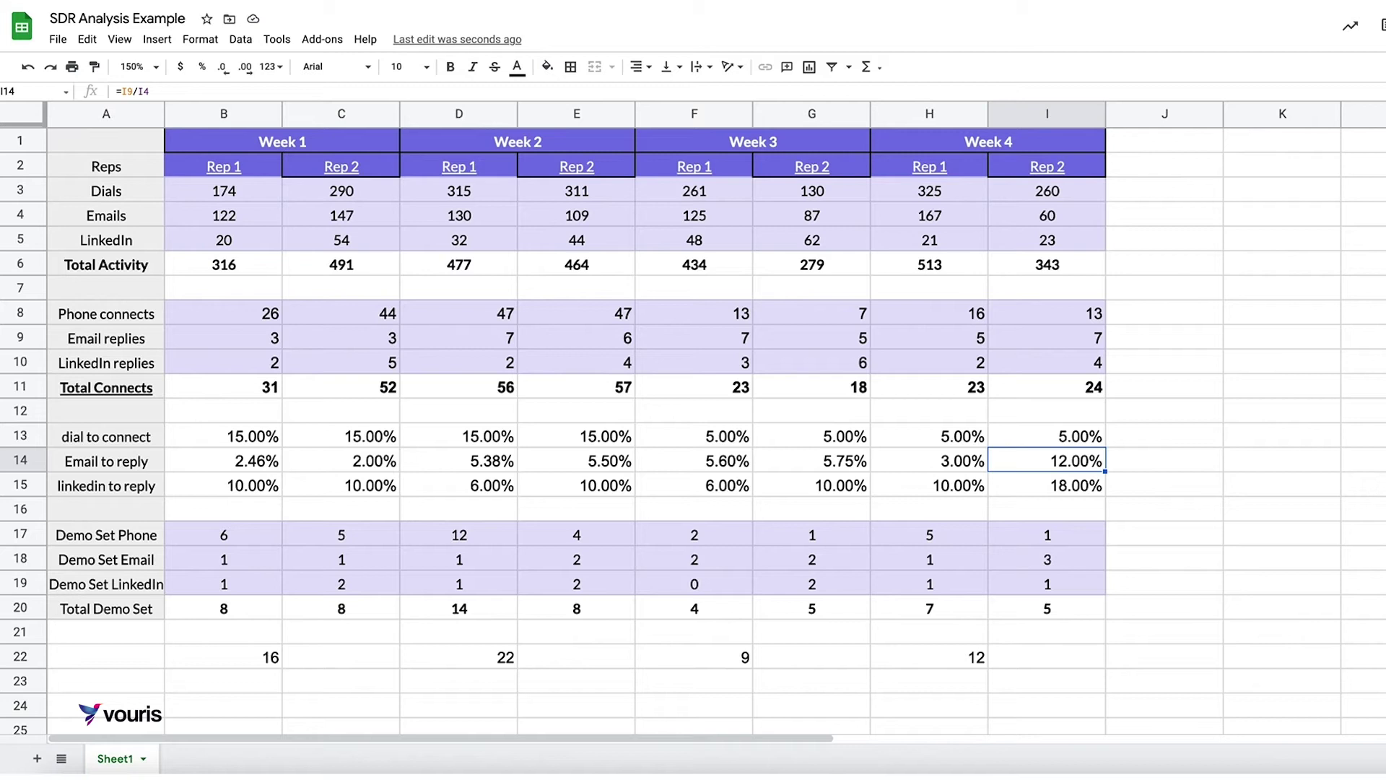
{"action": "key", "text": "Down"}
{"action": "key", "text": "Left"}
{"action": "key", "text": "Left"}
{"action": "key", "text": "Left"}
{"action": "key", "text": "Right"}
{"action": "key", "text": "Right"}
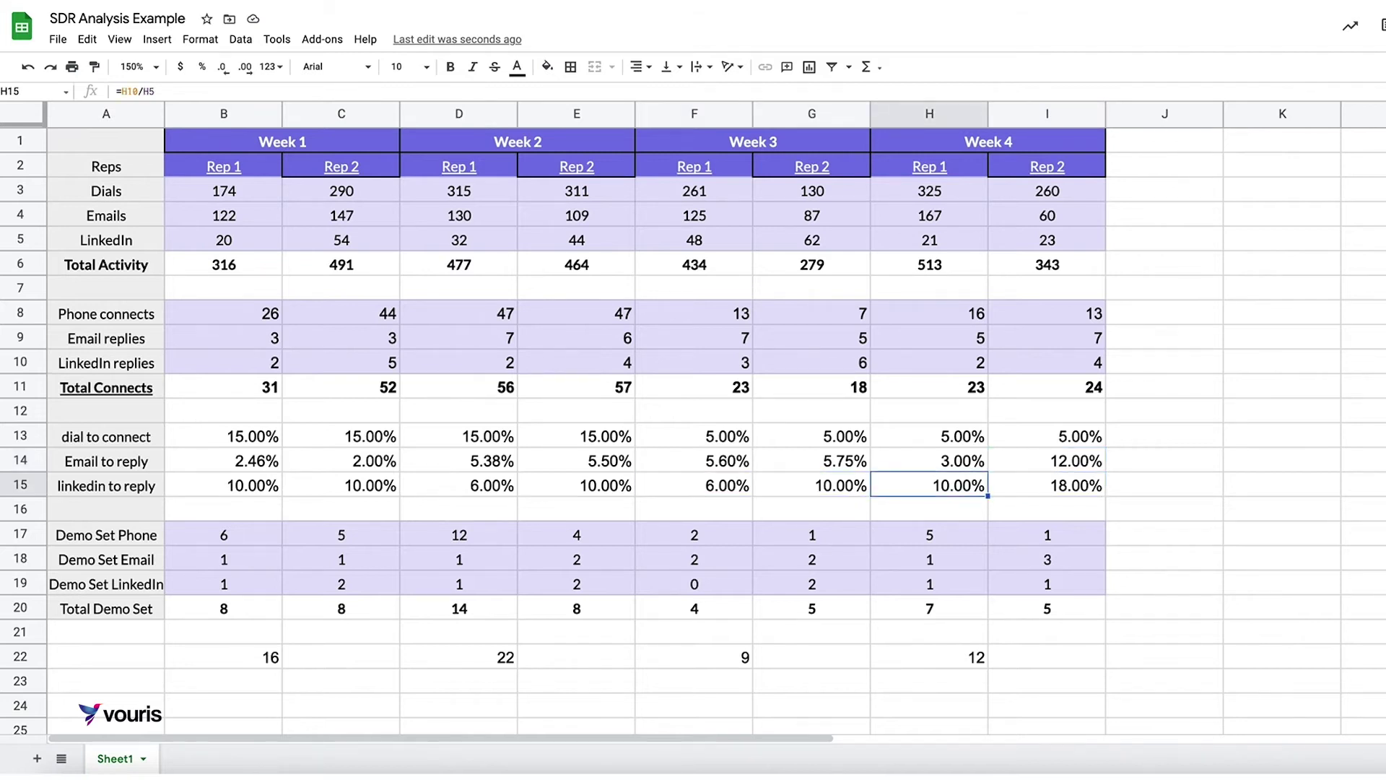
{"action": "key", "text": "Right"}
{"action": "key", "text": "Right"}
{"action": "key", "text": "Left"}
{"action": "key", "text": "Right"}
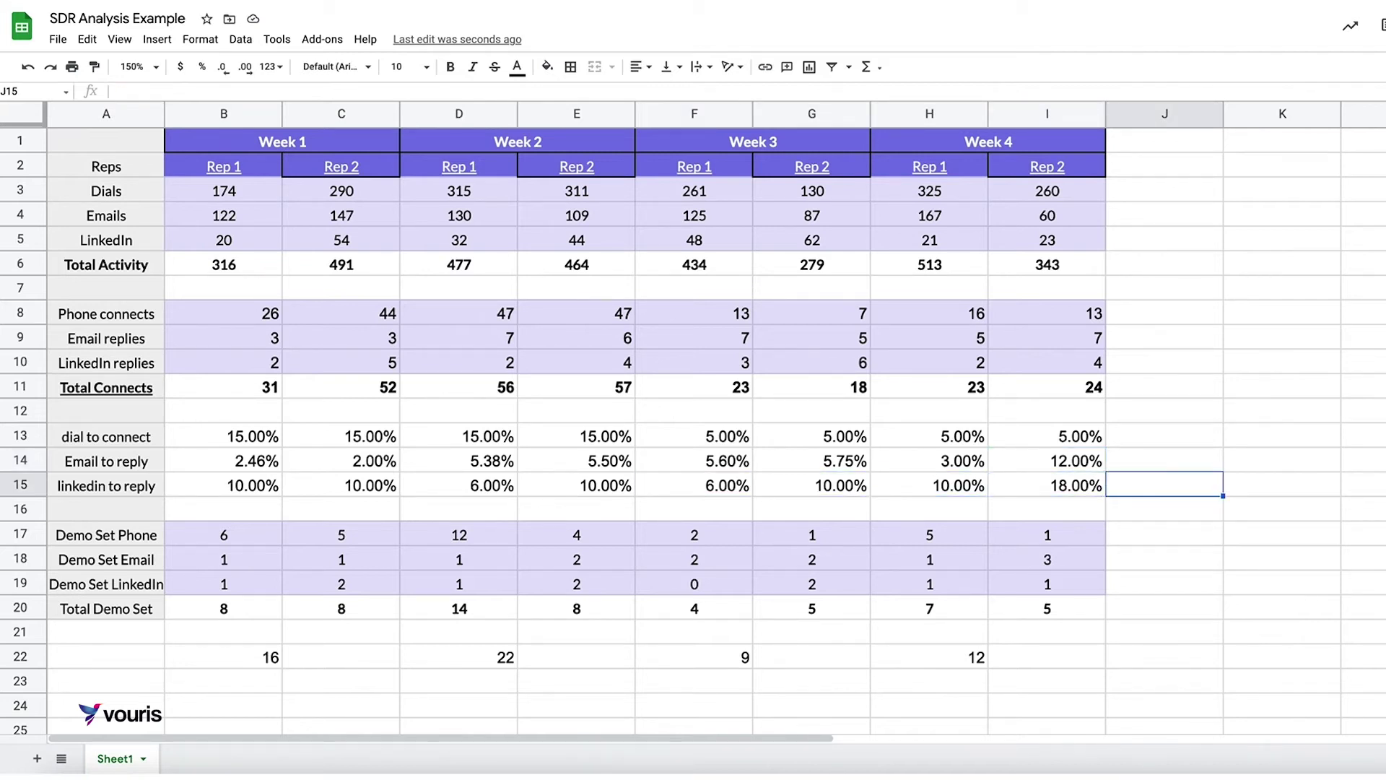
- Enter =AVERAGE(B15:I15) in J15 and copy it up to J13 and J14
{"action": "type", "text": "=aver"}
{"action": "key", "text": "Tab"}
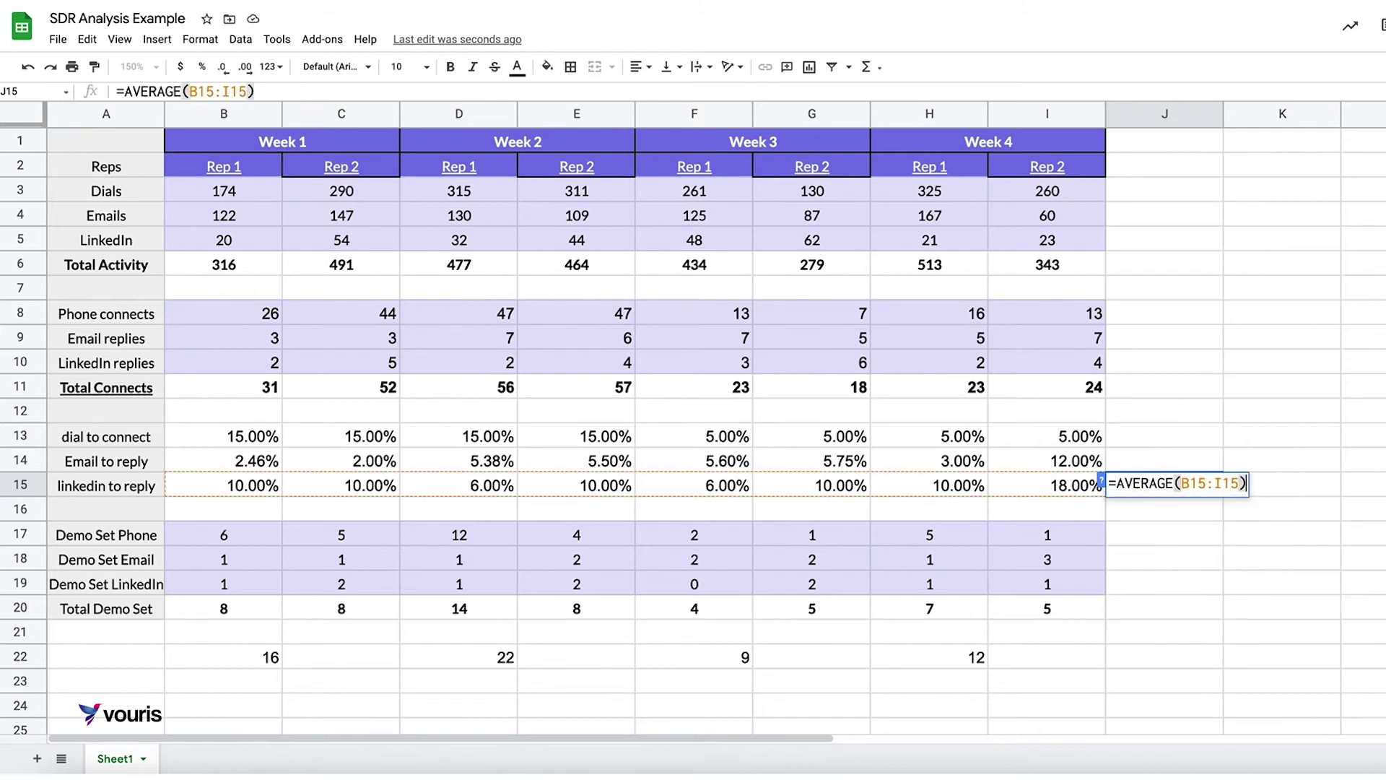
{"action": "key", "text": "Return"}
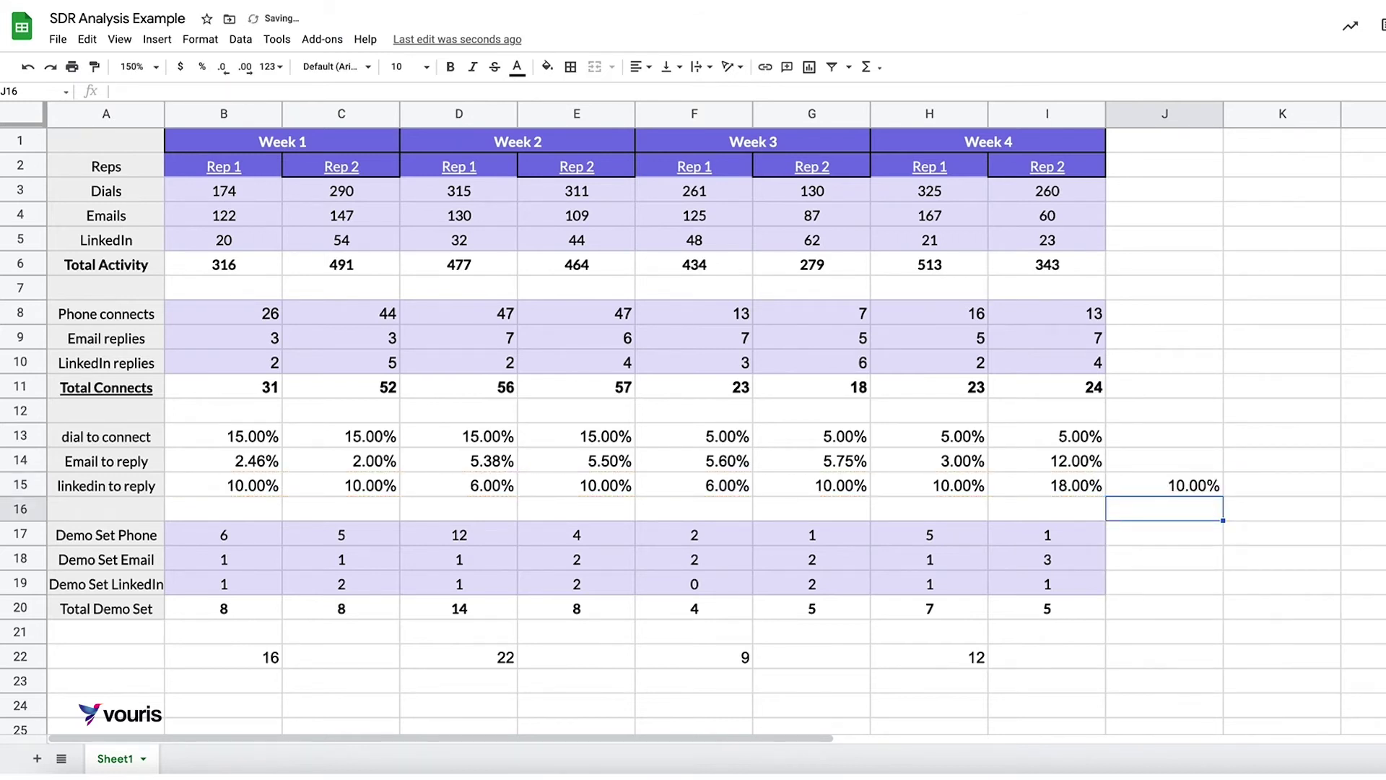
{"action": "key", "text": "Up"}
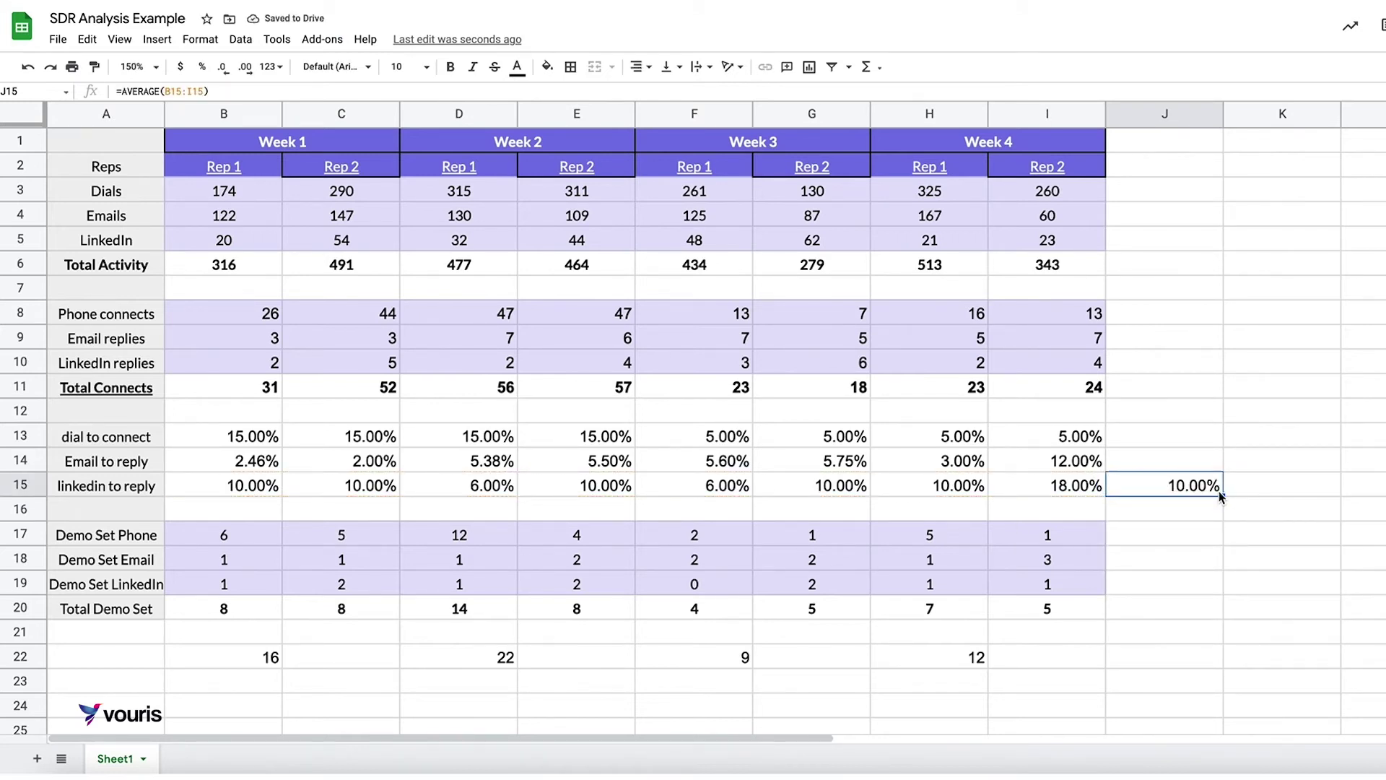
{"action": "left_click_drag", "start_coordinate": [1222, 496], "coordinate": [1224, 447]}
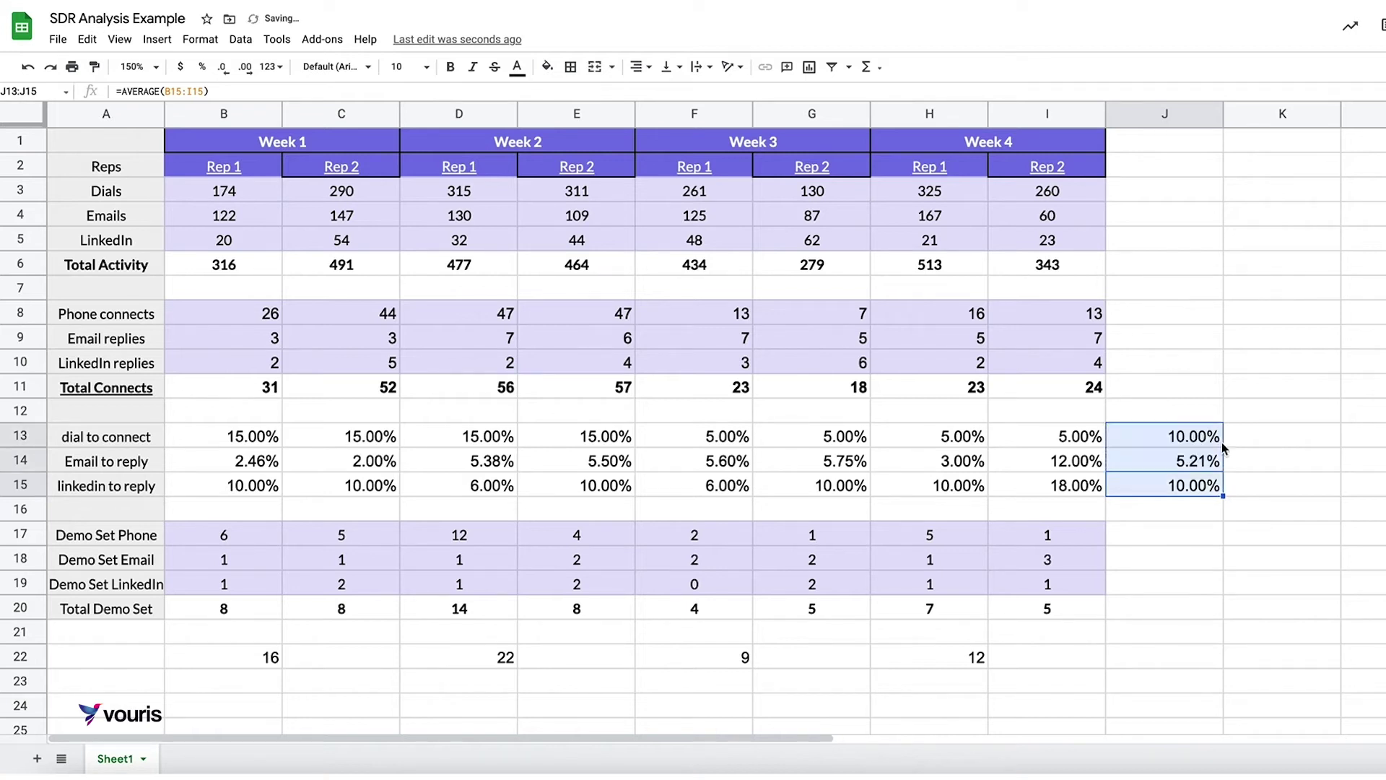
{"action": "left_click", "coordinate": [1214, 368]}
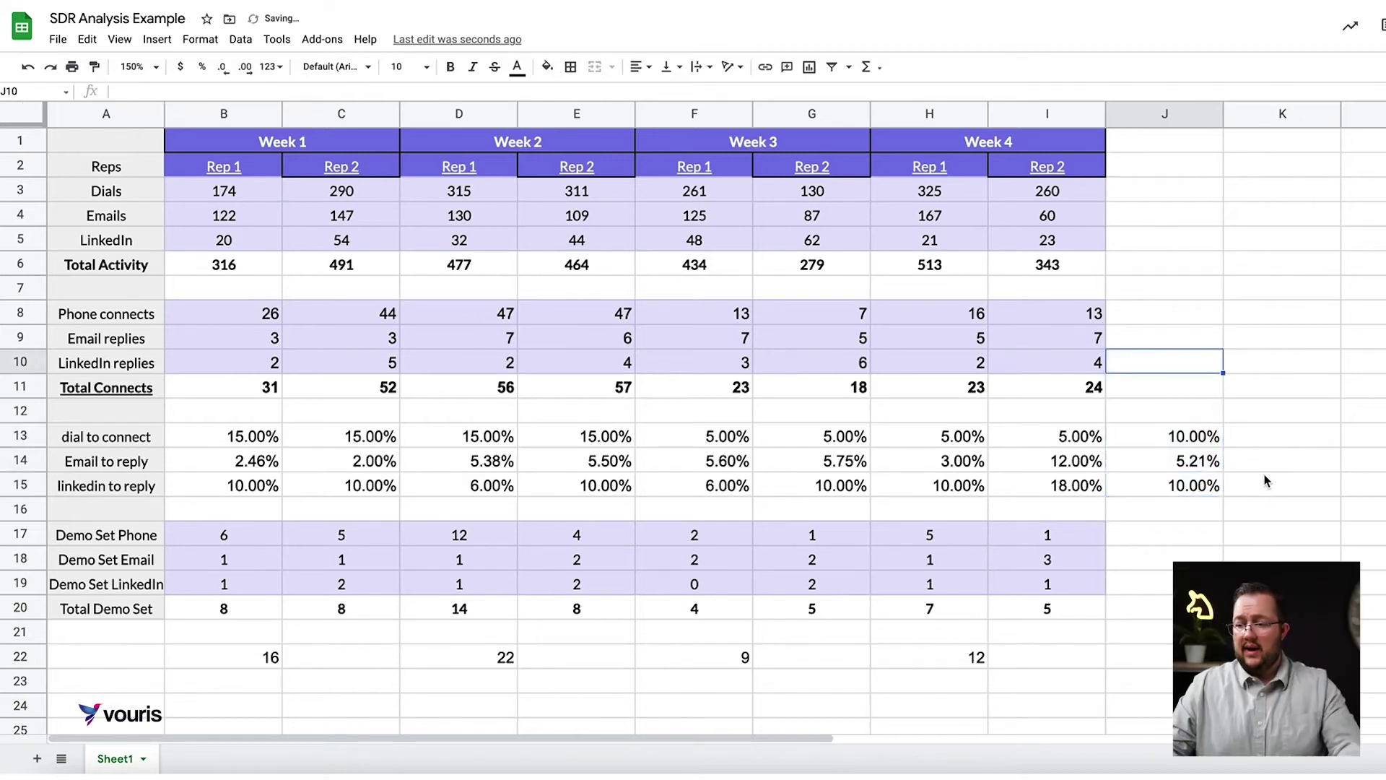
- Check the J13 and J14 averages and select the Week 3–4 dial to connect rates
{"action": "left_click", "coordinate": [1200, 461]}
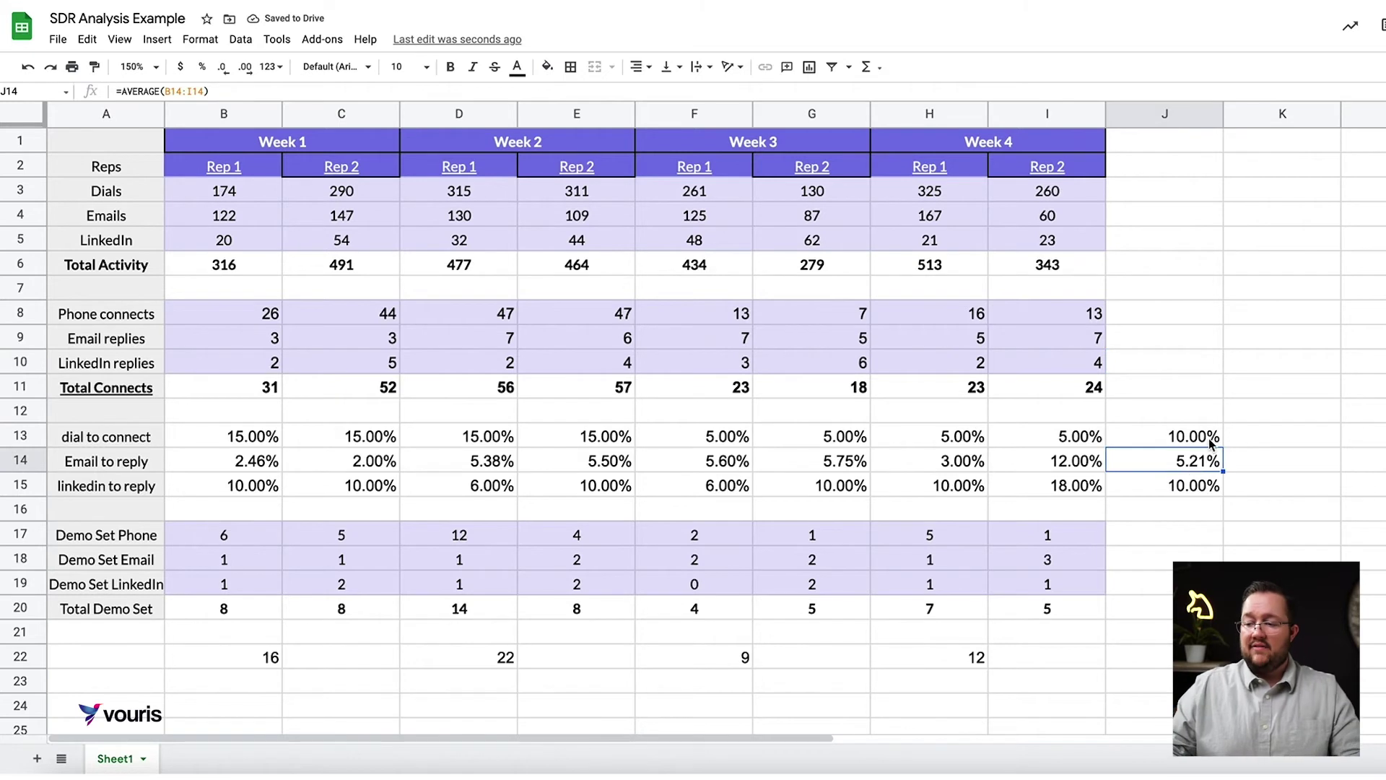
{"action": "left_click", "coordinate": [1212, 442]}
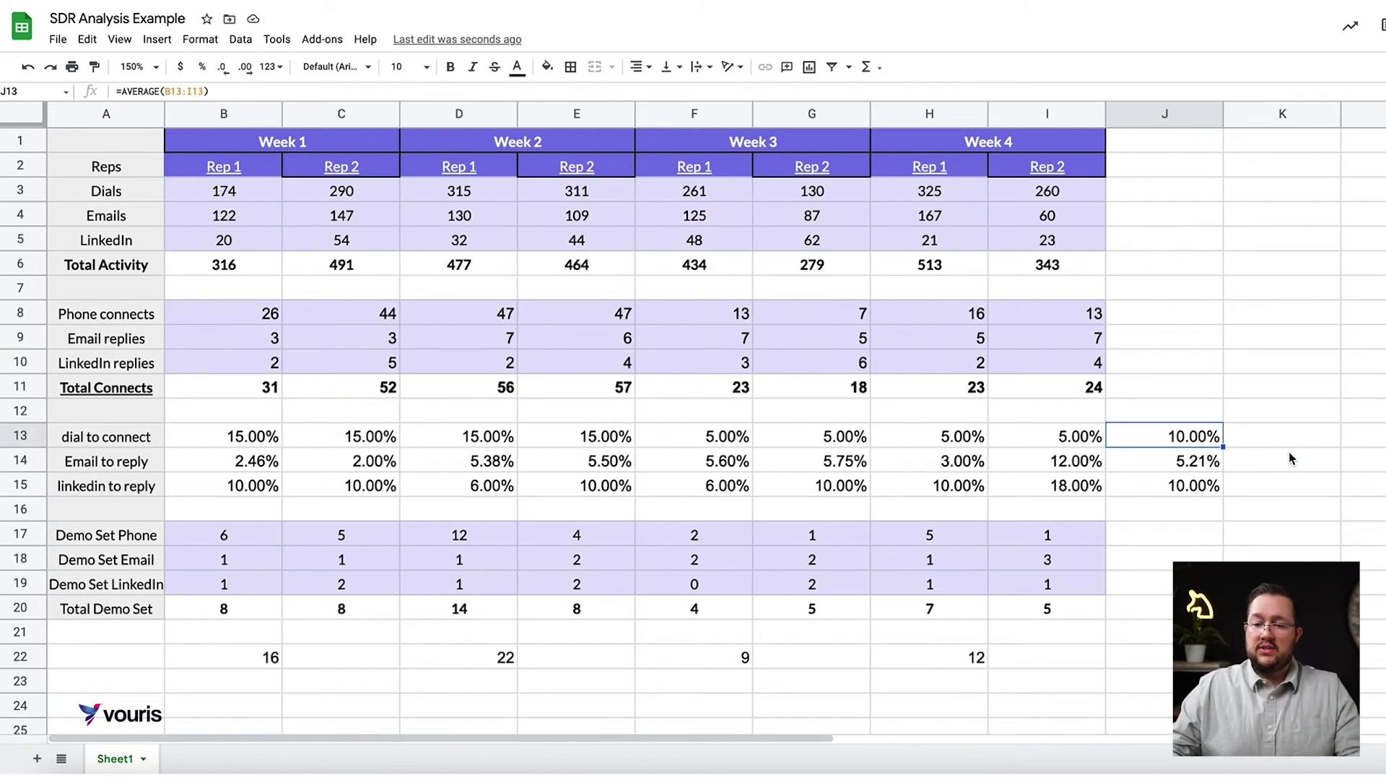
{"action": "left_click", "coordinate": [1185, 461]}
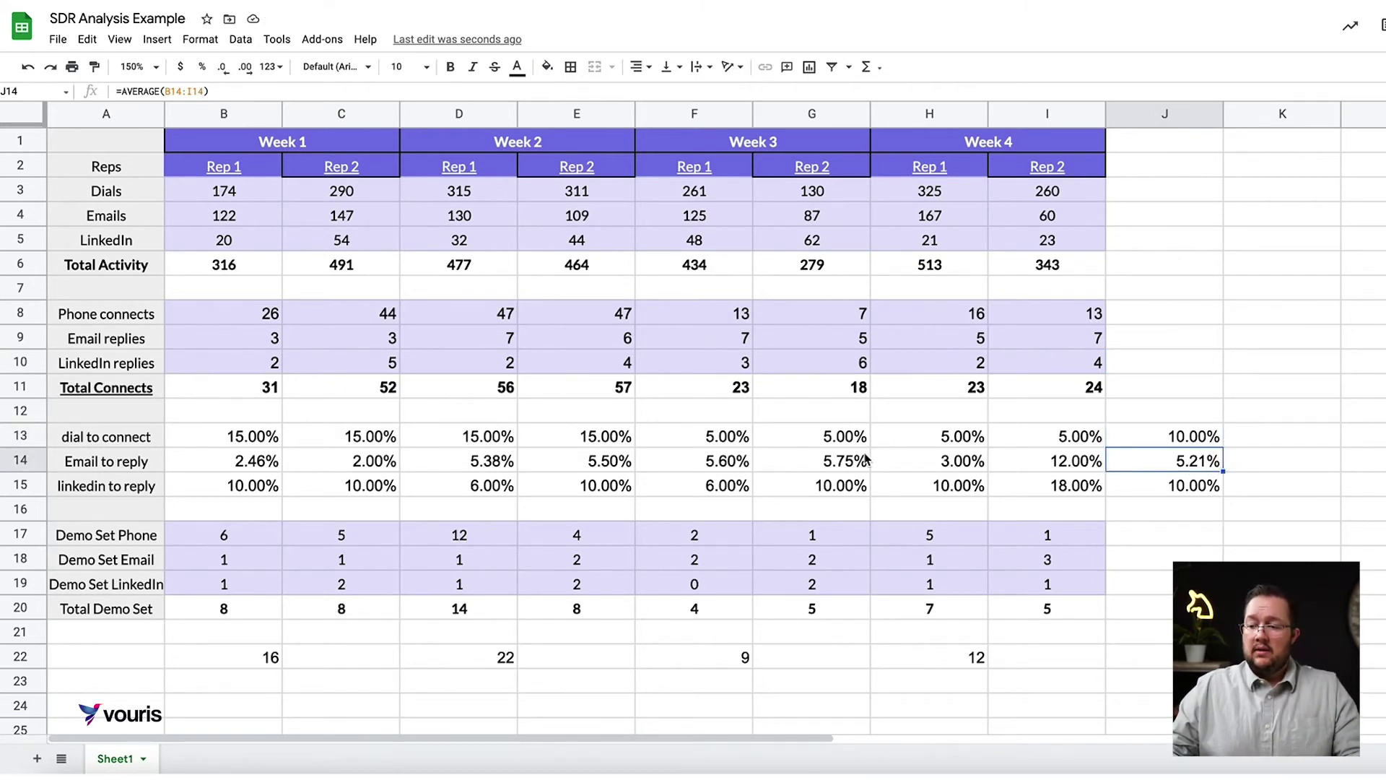
{"action": "left_click", "coordinate": [813, 436]}
{"action": "left_click_drag", "start_coordinate": [725, 436], "coordinate": [1083, 446]}
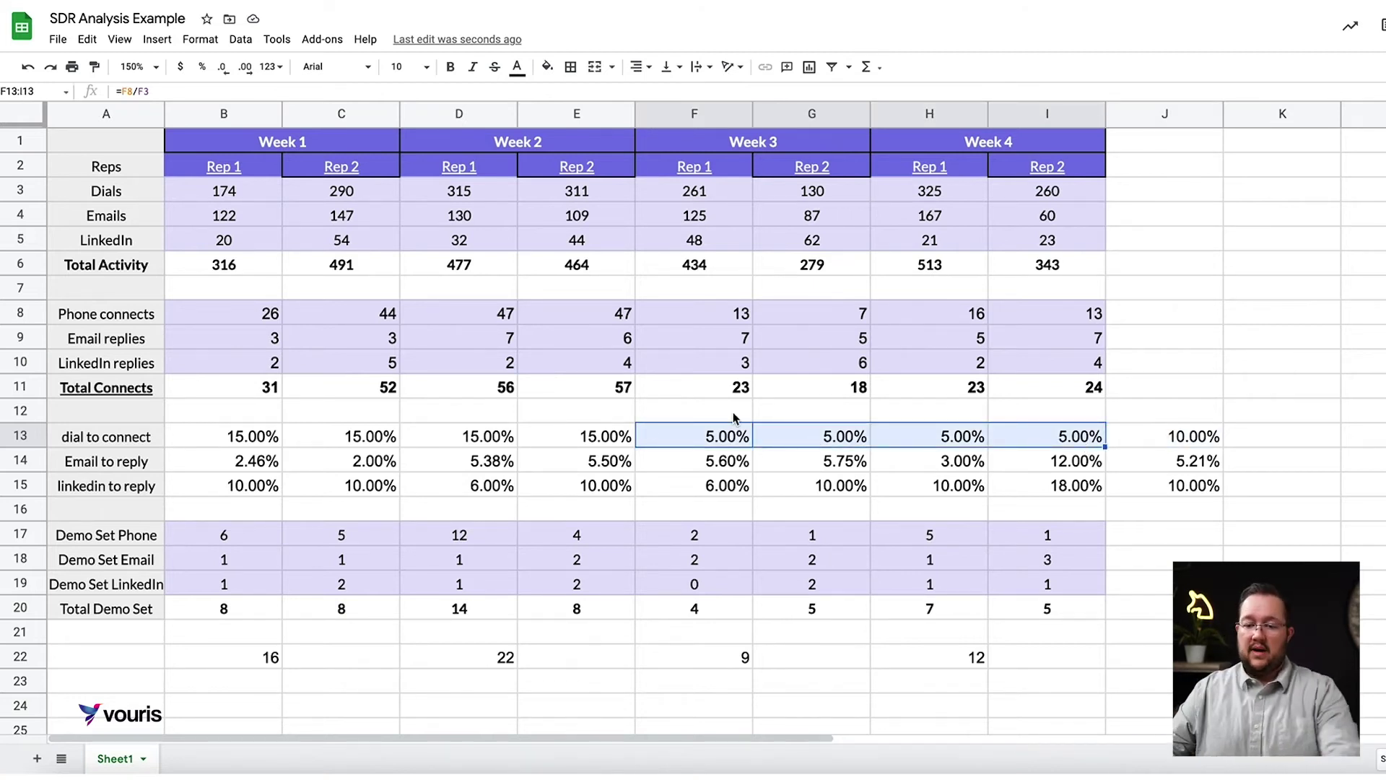
{"action": "scroll", "coordinate": [455, 433], "scroll_direction": "down", "scroll_amount": 1}
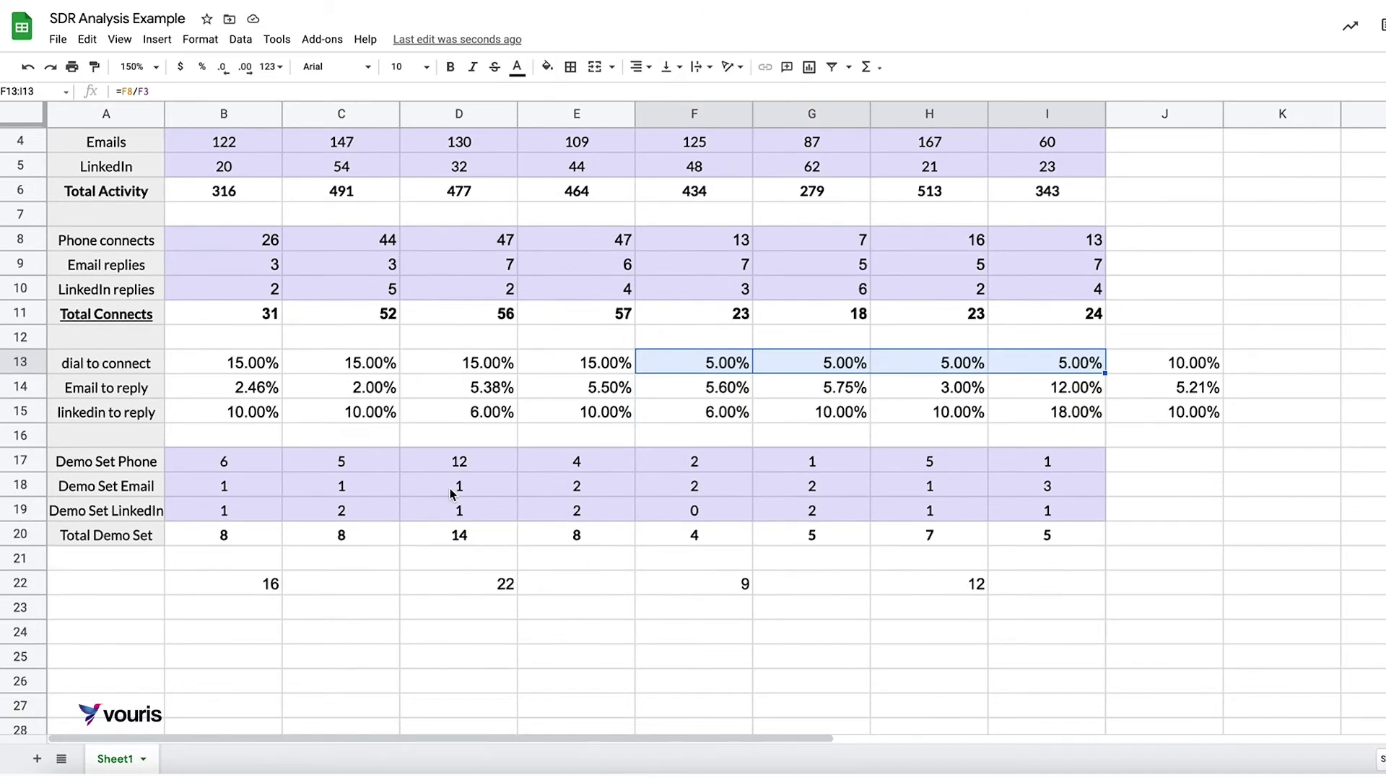
- Label A24 'Phone C2D%'
{"action": "left_click", "coordinate": [108, 628]}
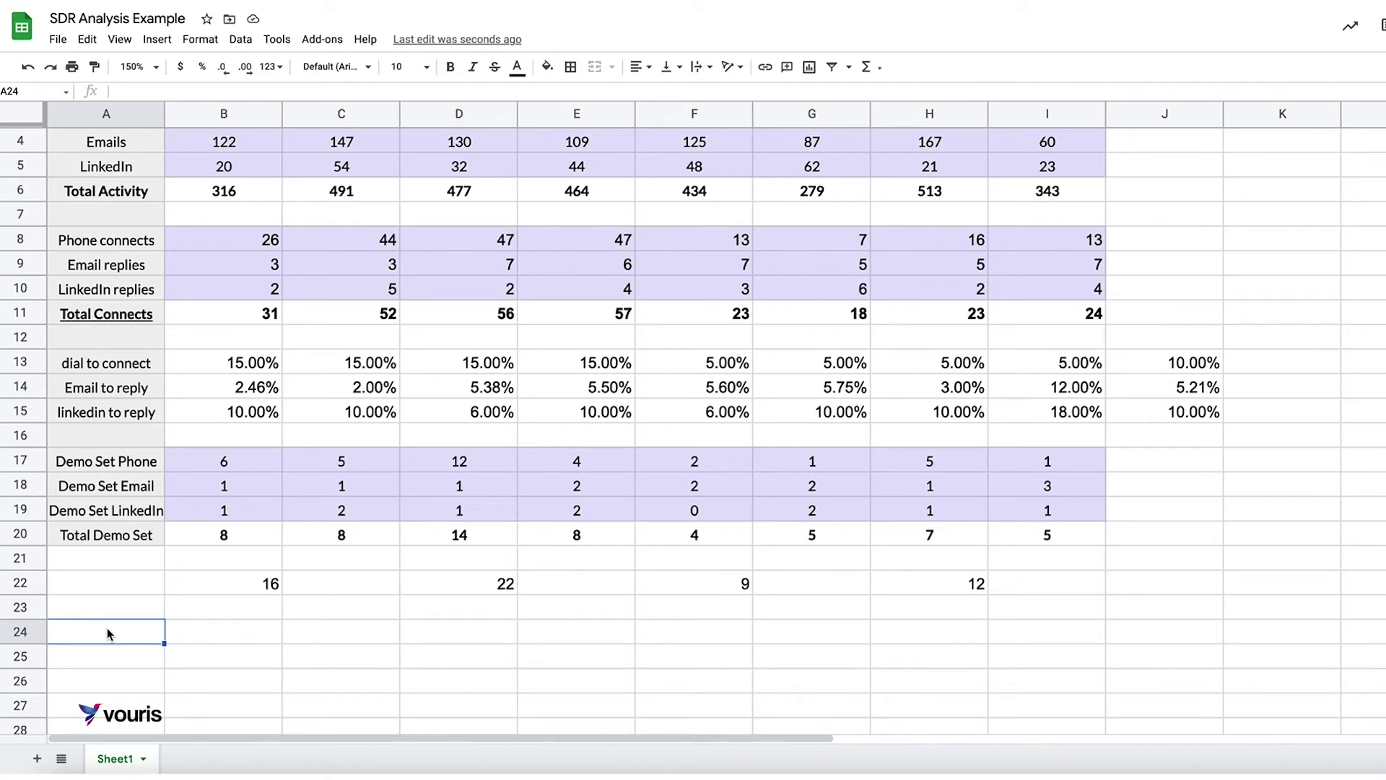
{"action": "type", "text": "Phone C"}
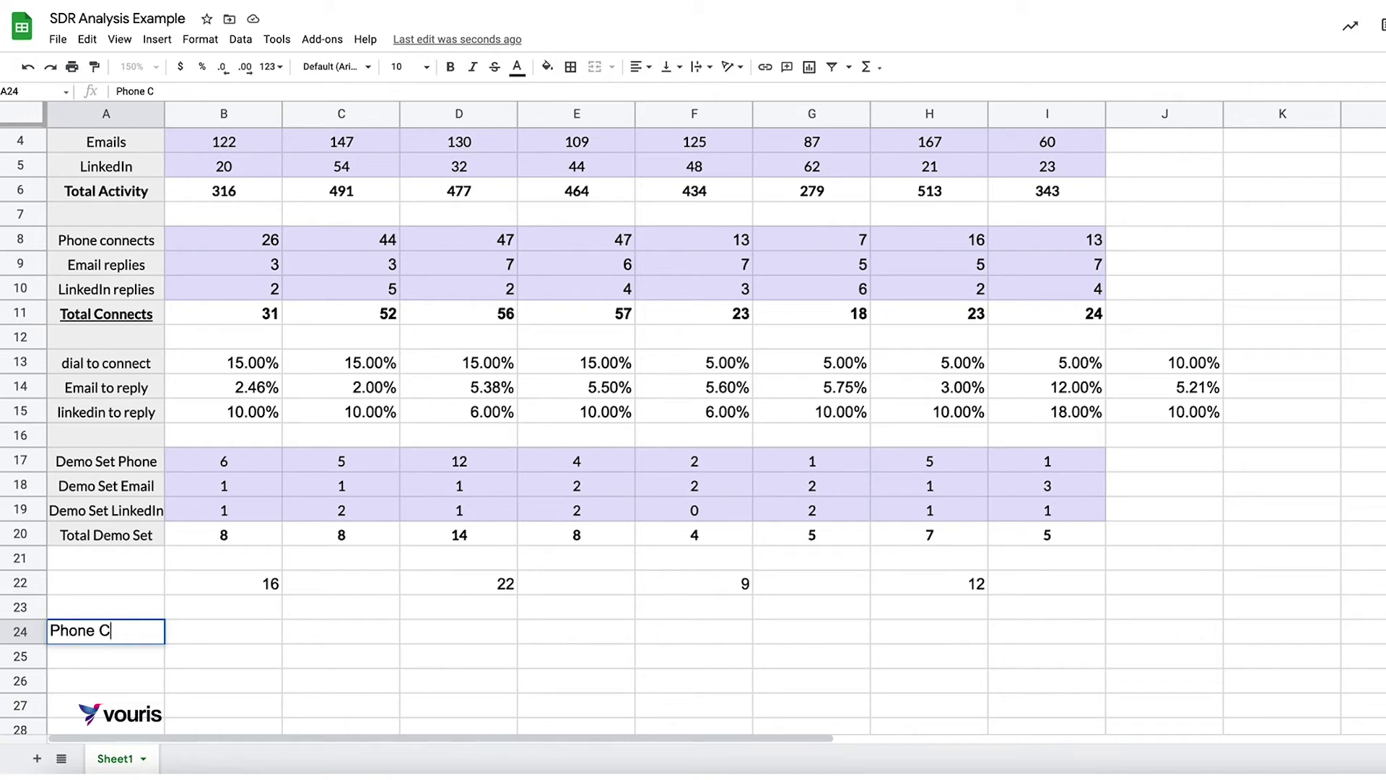
{"action": "type", "text": "2D%"}
{"action": "key", "text": "Return"}
{"action": "key", "text": "Up"}
{"action": "key", "text": "Right"}
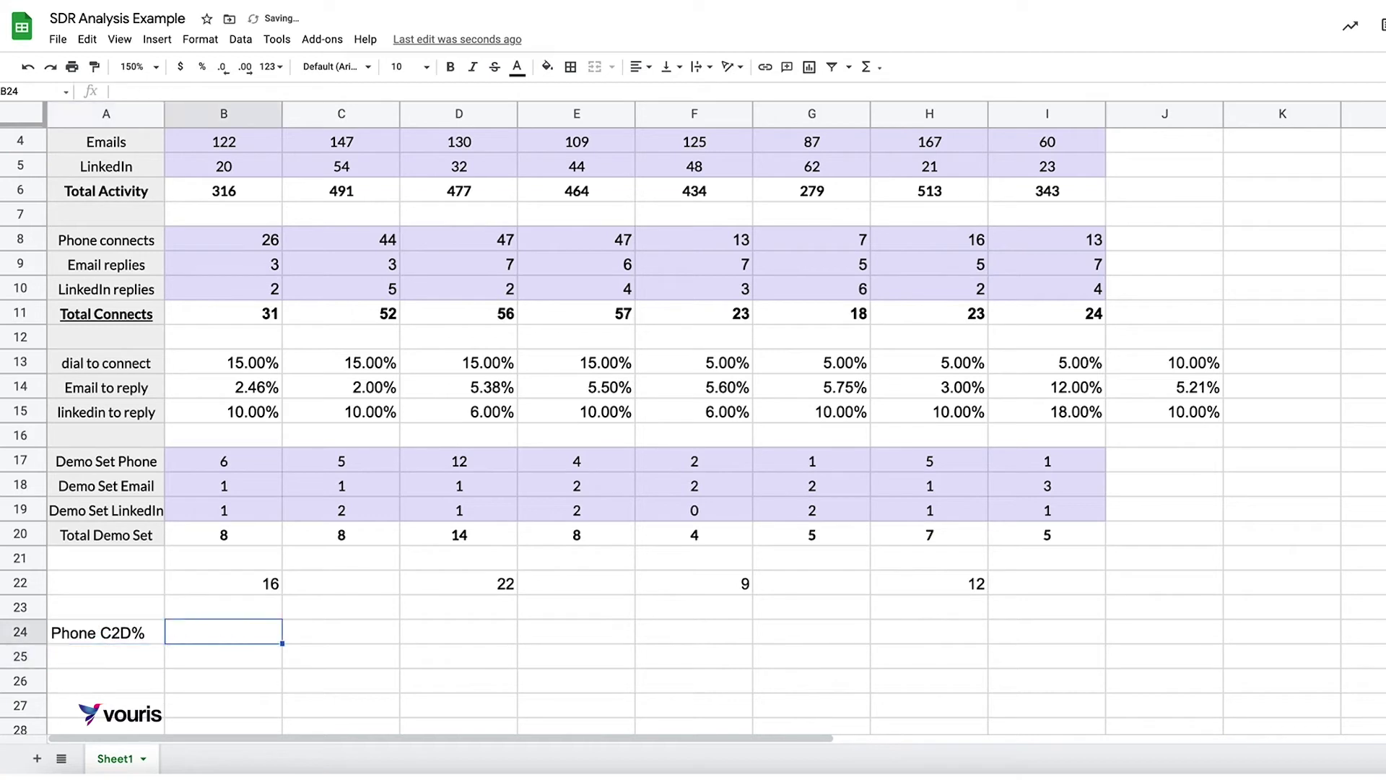
- Enter =B17/B8 in B24 as a percentage and fill it across to I24
{"action": "type", "text": "="}
{"action": "key", "text": "Up"}
{"action": "key", "text": "Up"}
{"action": "key", "text": "Up"}
{"action": "key", "text": "Up"}
{"action": "key", "text": "Up"}
{"action": "key", "text": "Up"}
{"action": "key", "text": "Up"}
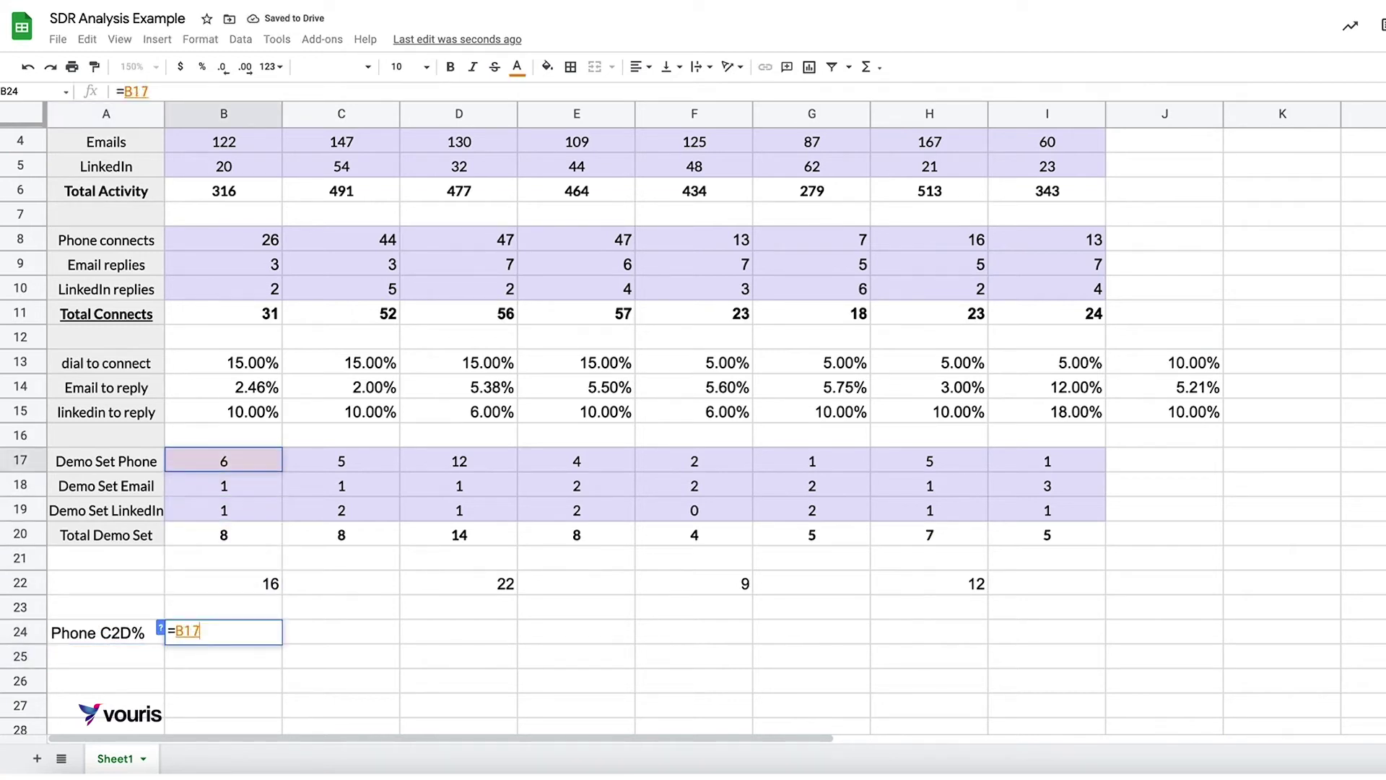
{"action": "type", "text": "/"}
{"action": "key", "text": "Up"}
{"action": "key", "text": "Up"}
{"action": "key", "text": "Up"}
{"action": "key", "text": "Up"}
{"action": "key", "text": "Up"}
{"action": "key", "text": "Up"}
{"action": "key", "text": "Up"}
{"action": "key", "text": "Up"}
{"action": "key", "text": "Up"}
{"action": "key", "text": "Up"}
{"action": "key", "text": "Up"}
{"action": "key", "text": "Up"}
{"action": "key", "text": "Up"}
{"action": "key", "text": "Up"}
{"action": "key", "text": "Up"}
{"action": "key", "text": "Up"}
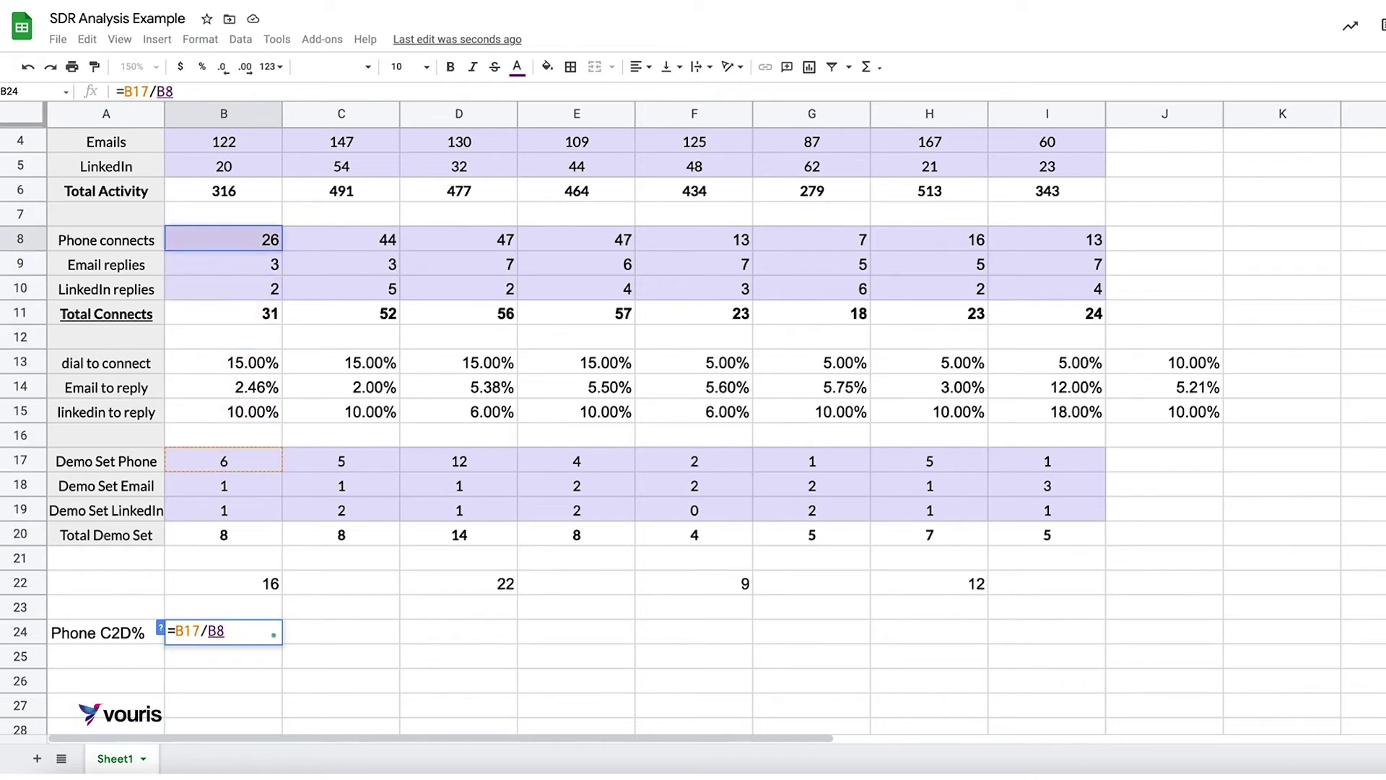
{"action": "key", "text": "Return"}
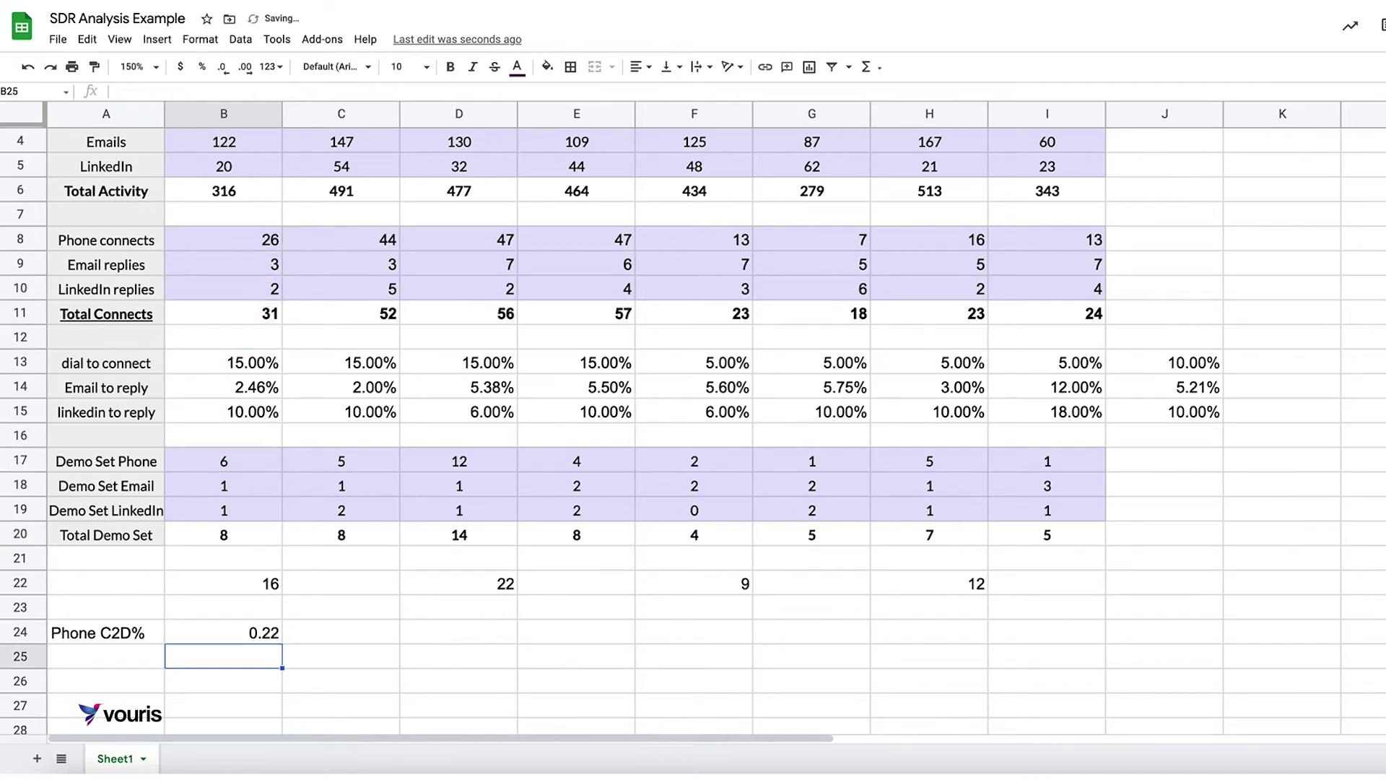
{"action": "key", "text": "Up"}
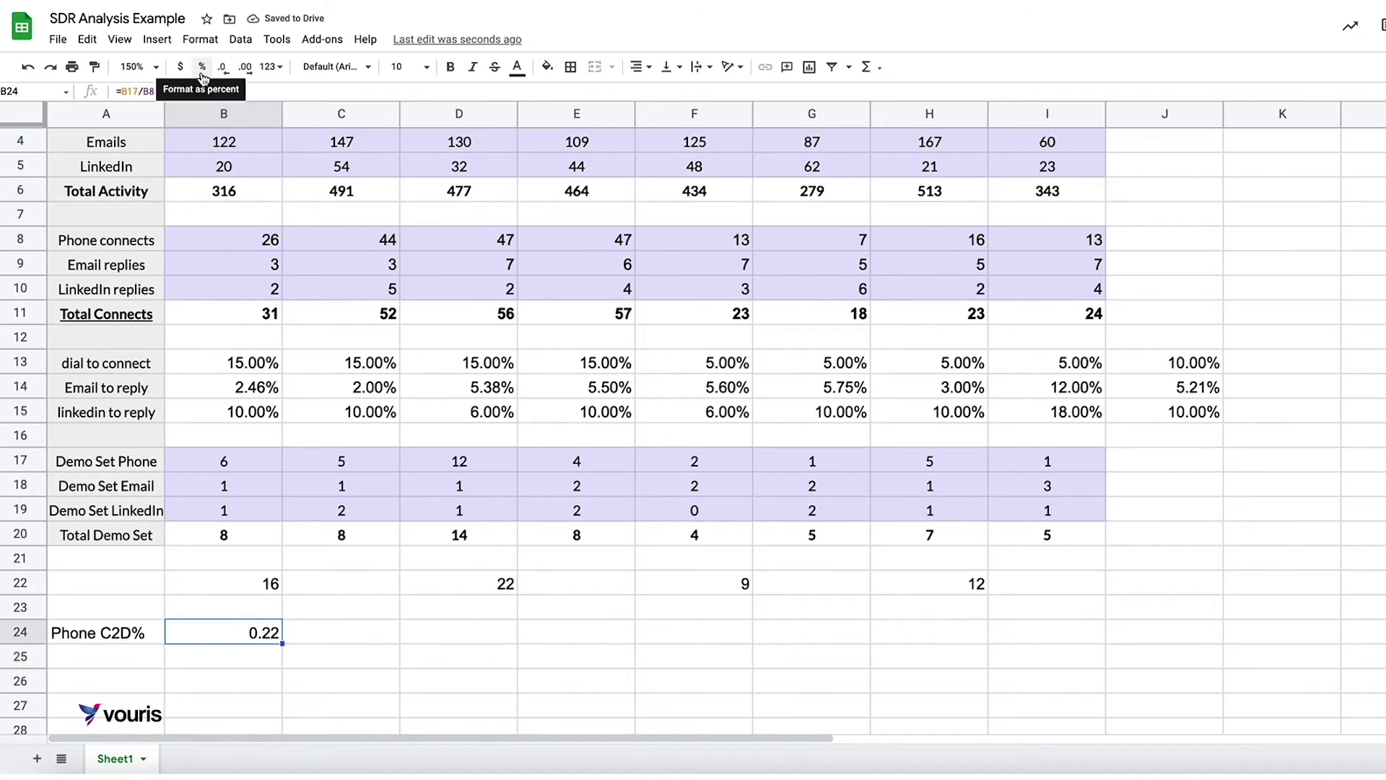
{"action": "left_click", "coordinate": [202, 69]}
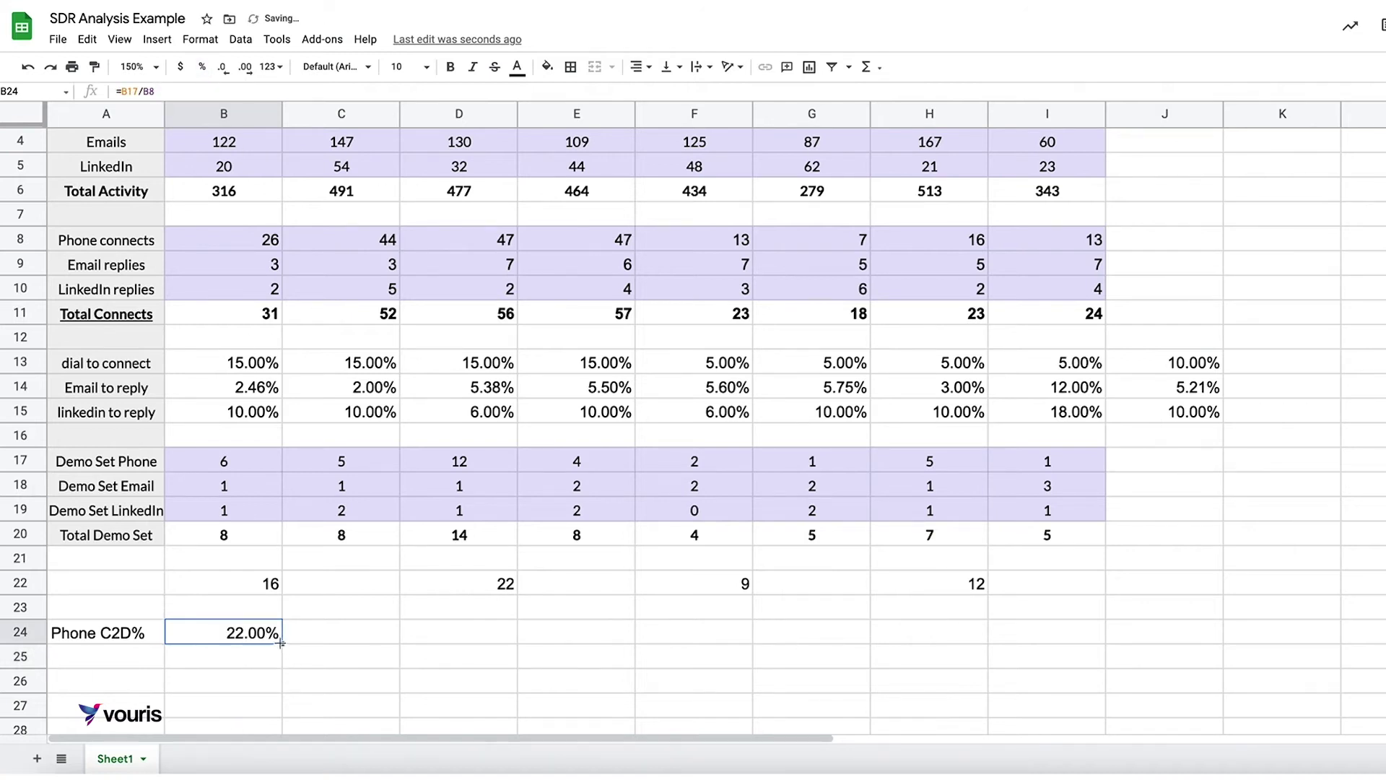
{"action": "left_click_drag", "start_coordinate": [281, 643], "coordinate": [1048, 635]}
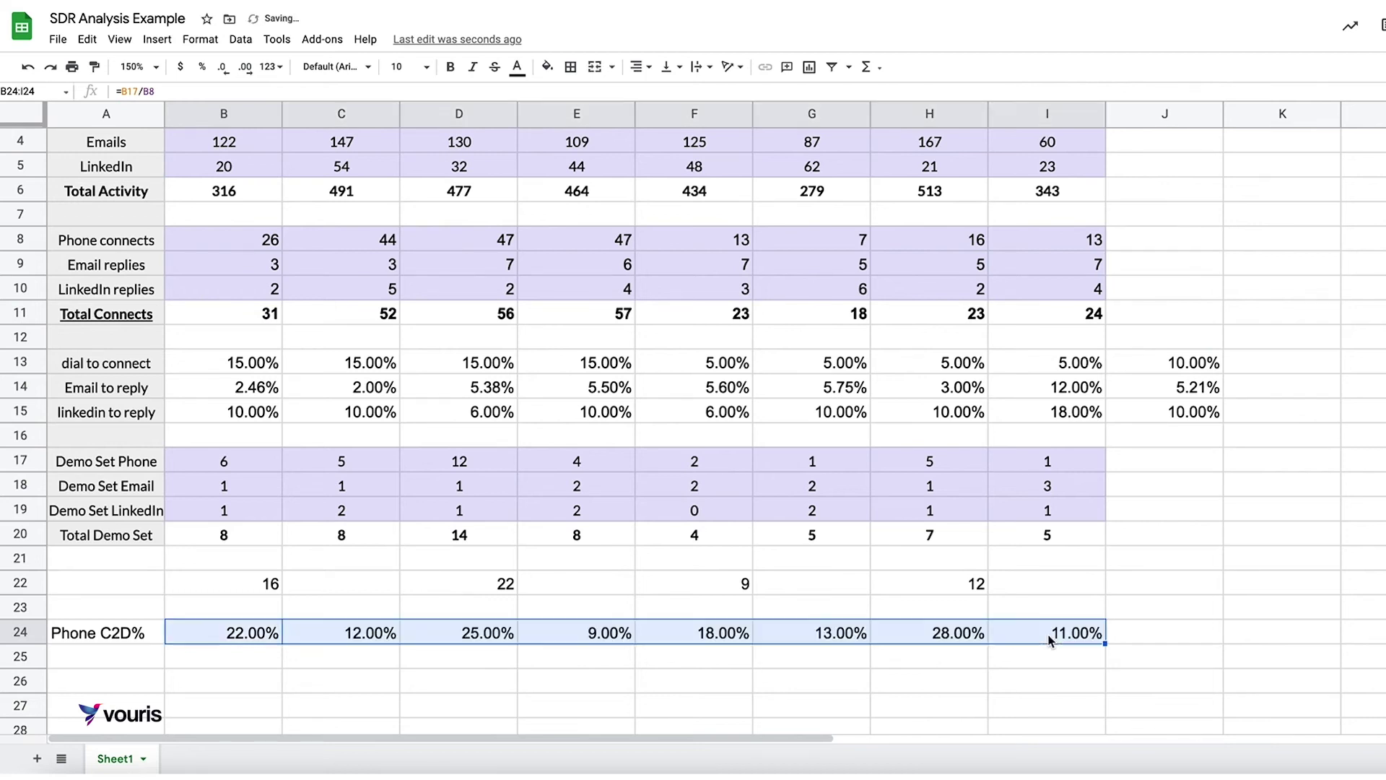
{"action": "left_click", "coordinate": [256, 639]}
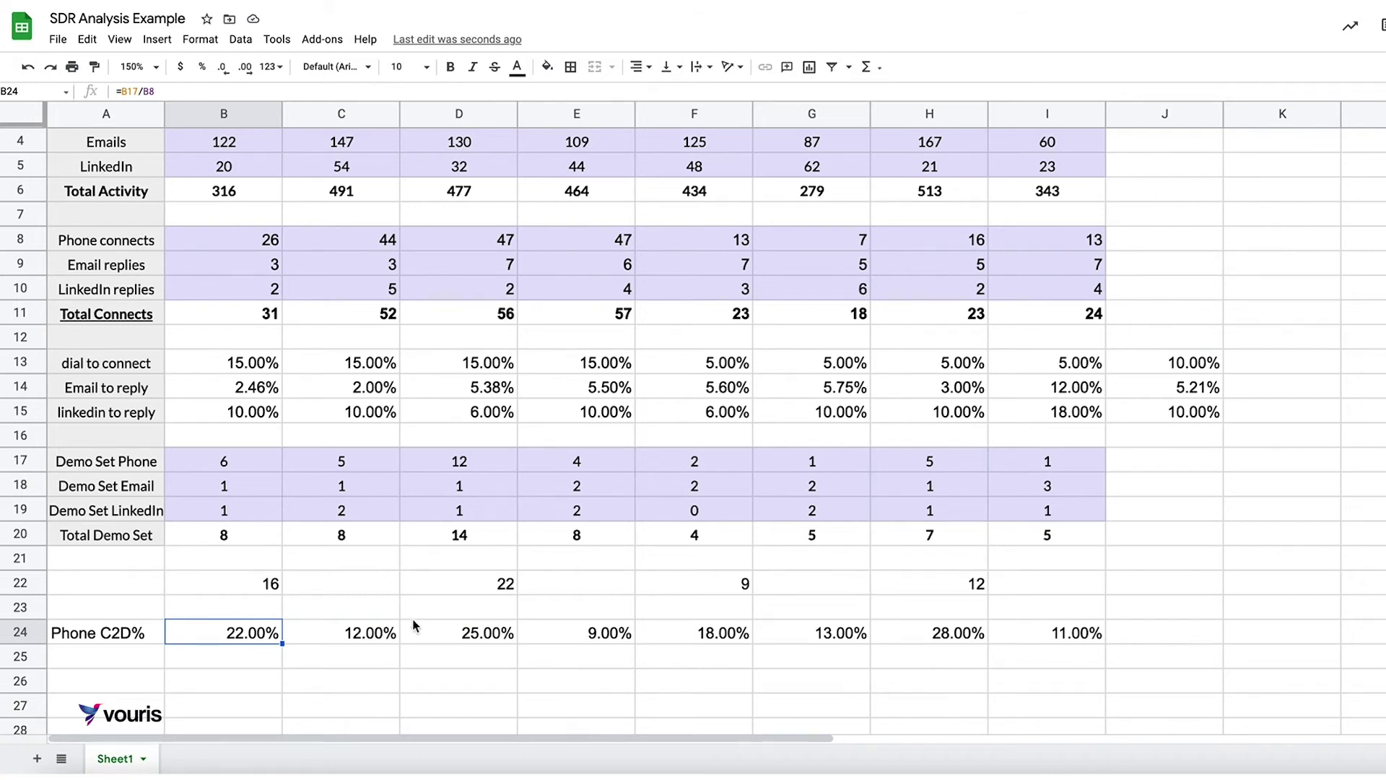
{"action": "scroll", "coordinate": [381, 481], "scroll_direction": "up", "scroll_amount": 2}
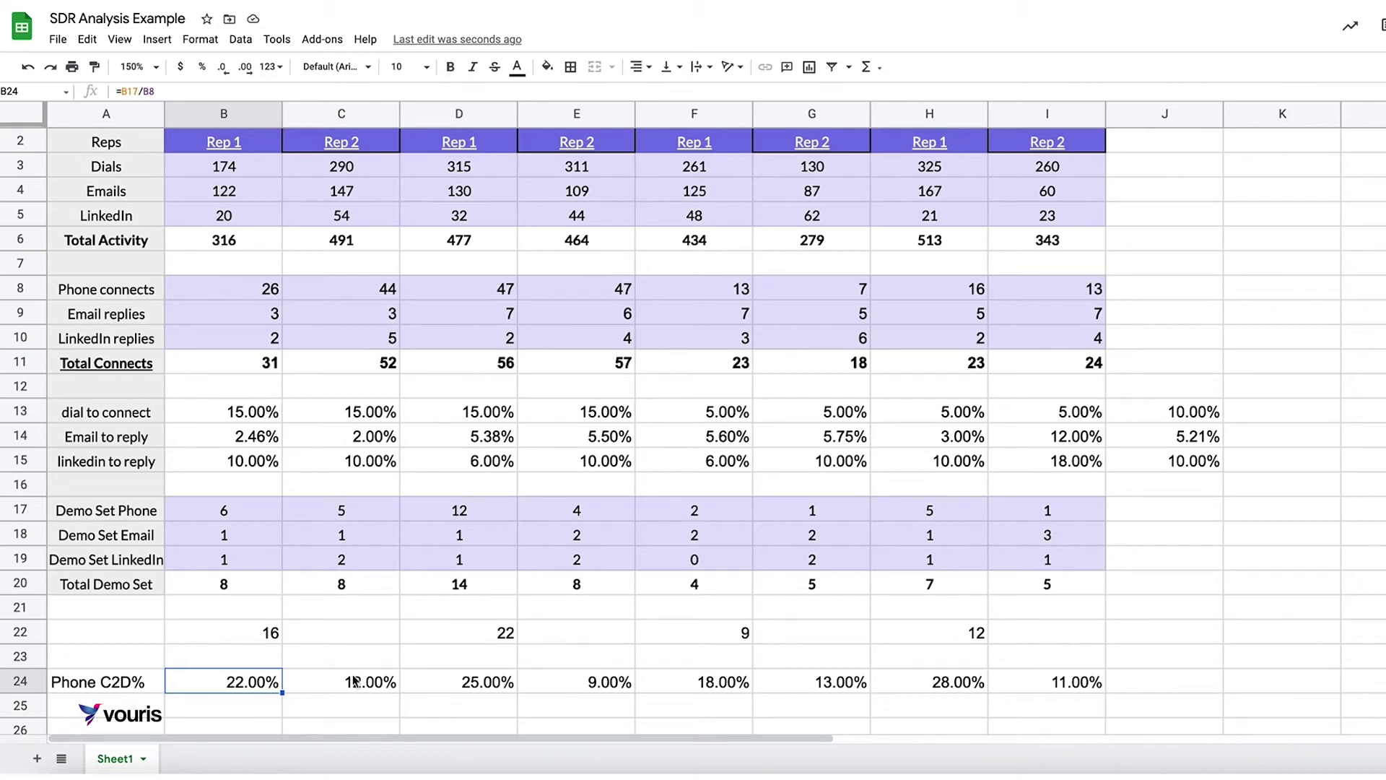
{"action": "left_click", "coordinate": [477, 686]}
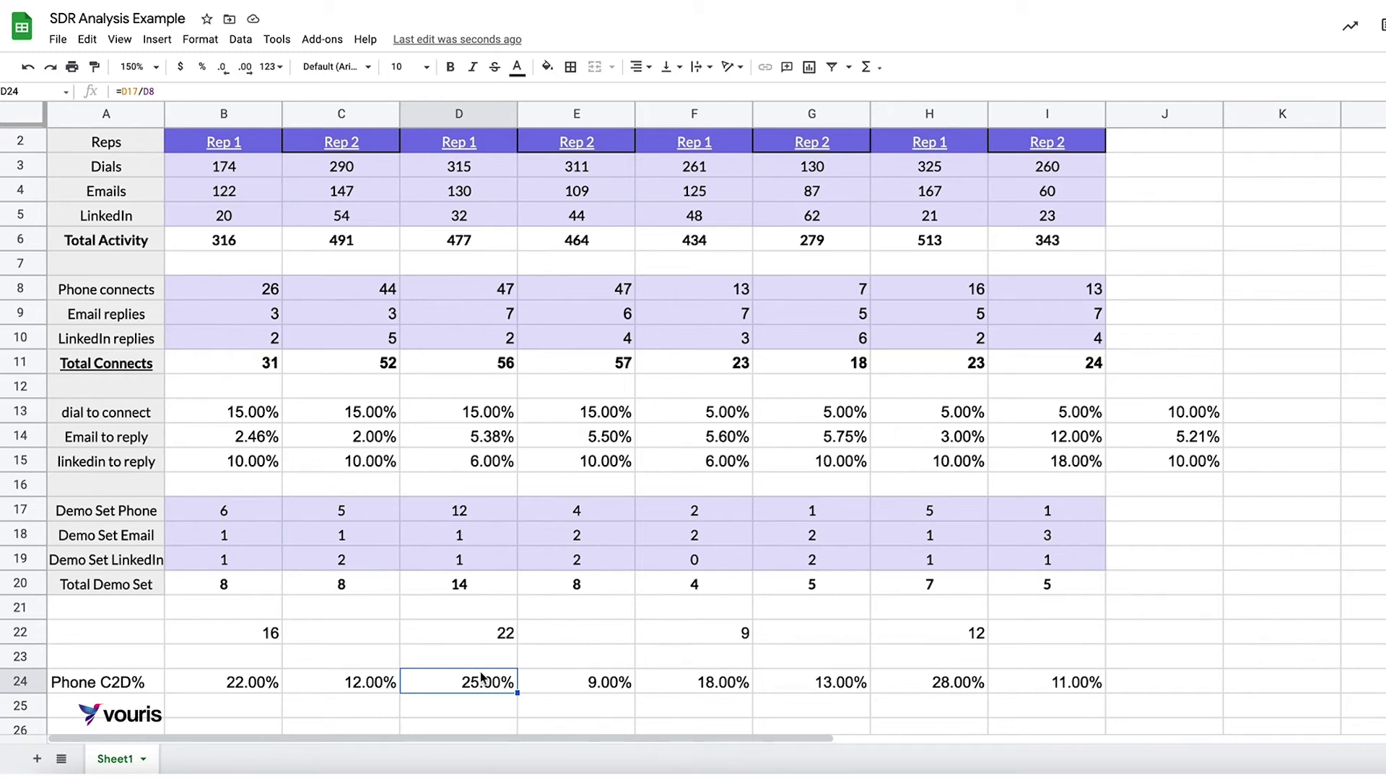
{"action": "left_click", "coordinate": [605, 689]}
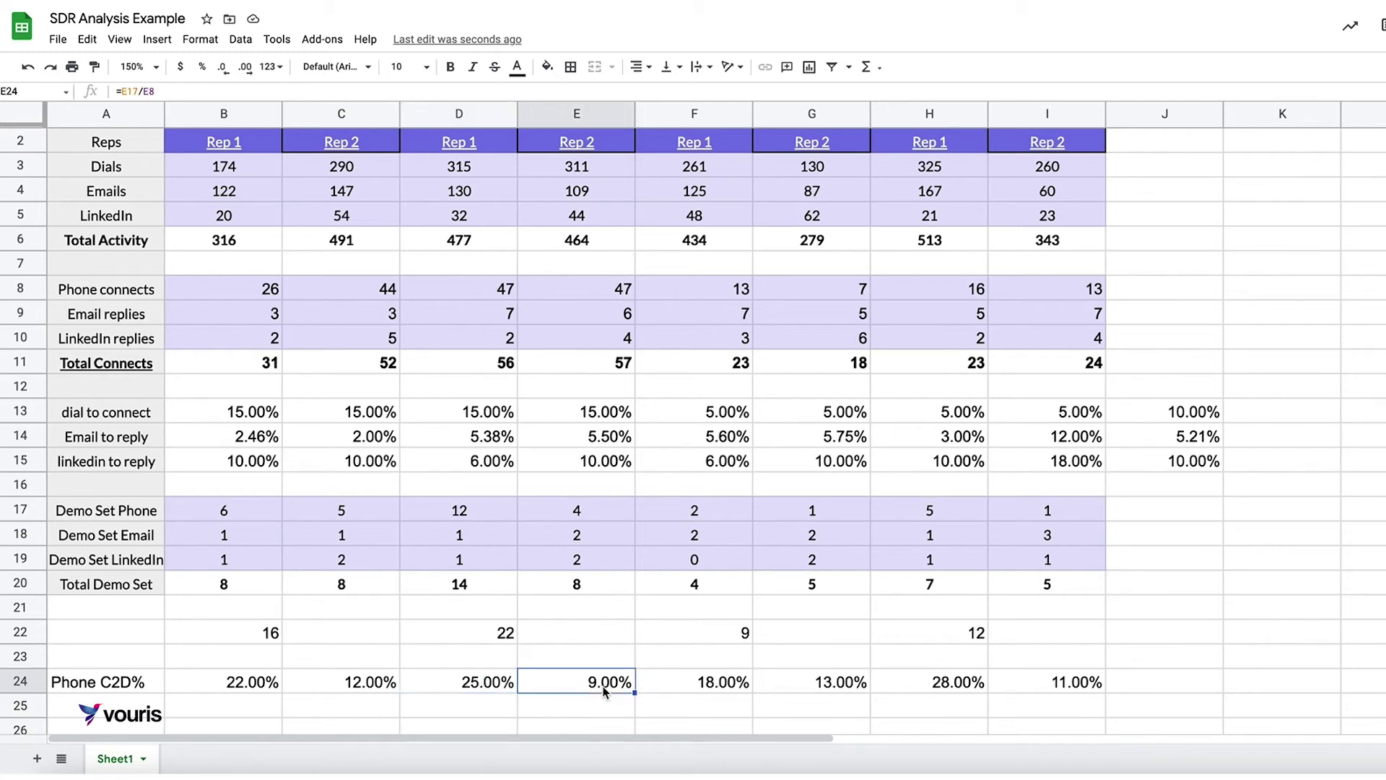
{"action": "left_click", "coordinate": [725, 689]}
{"action": "left_click", "coordinate": [843, 685]}
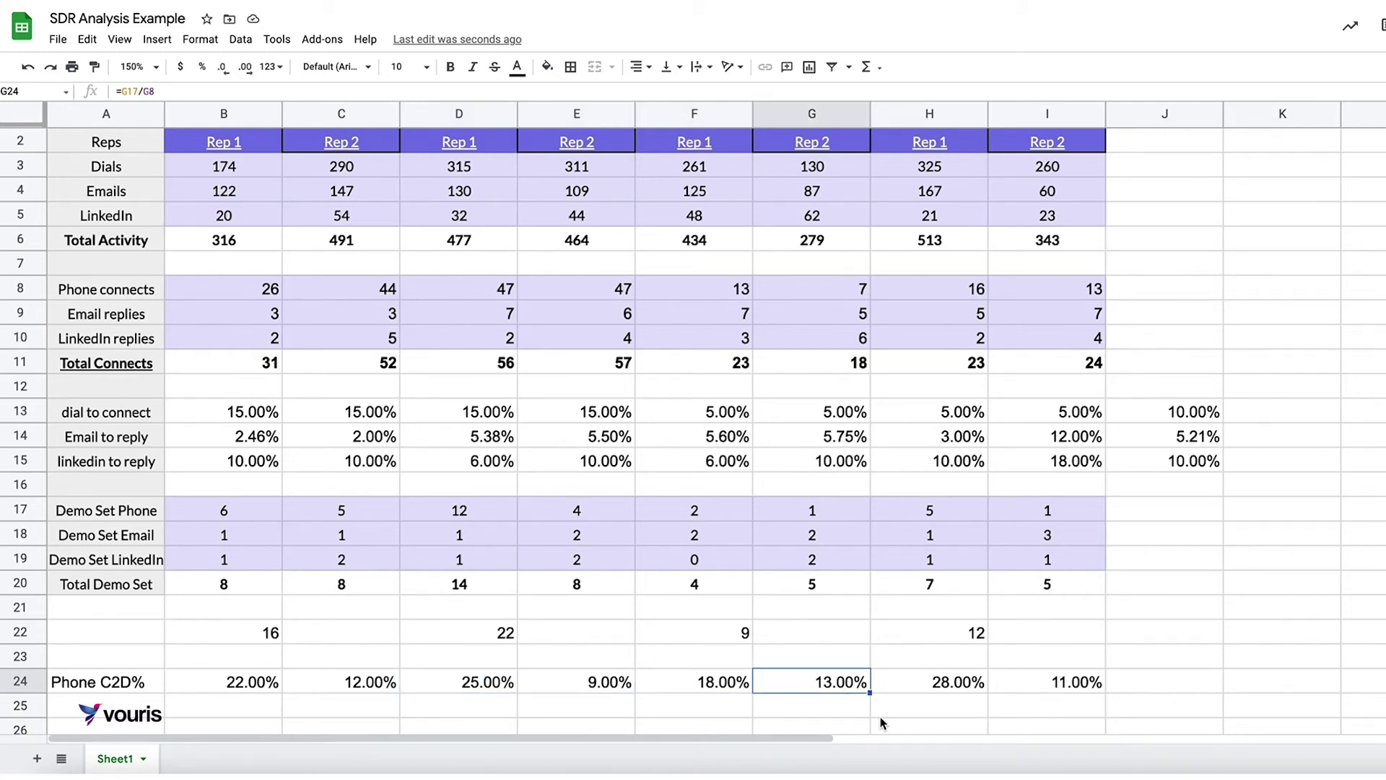
{"action": "left_click", "coordinate": [966, 685]}
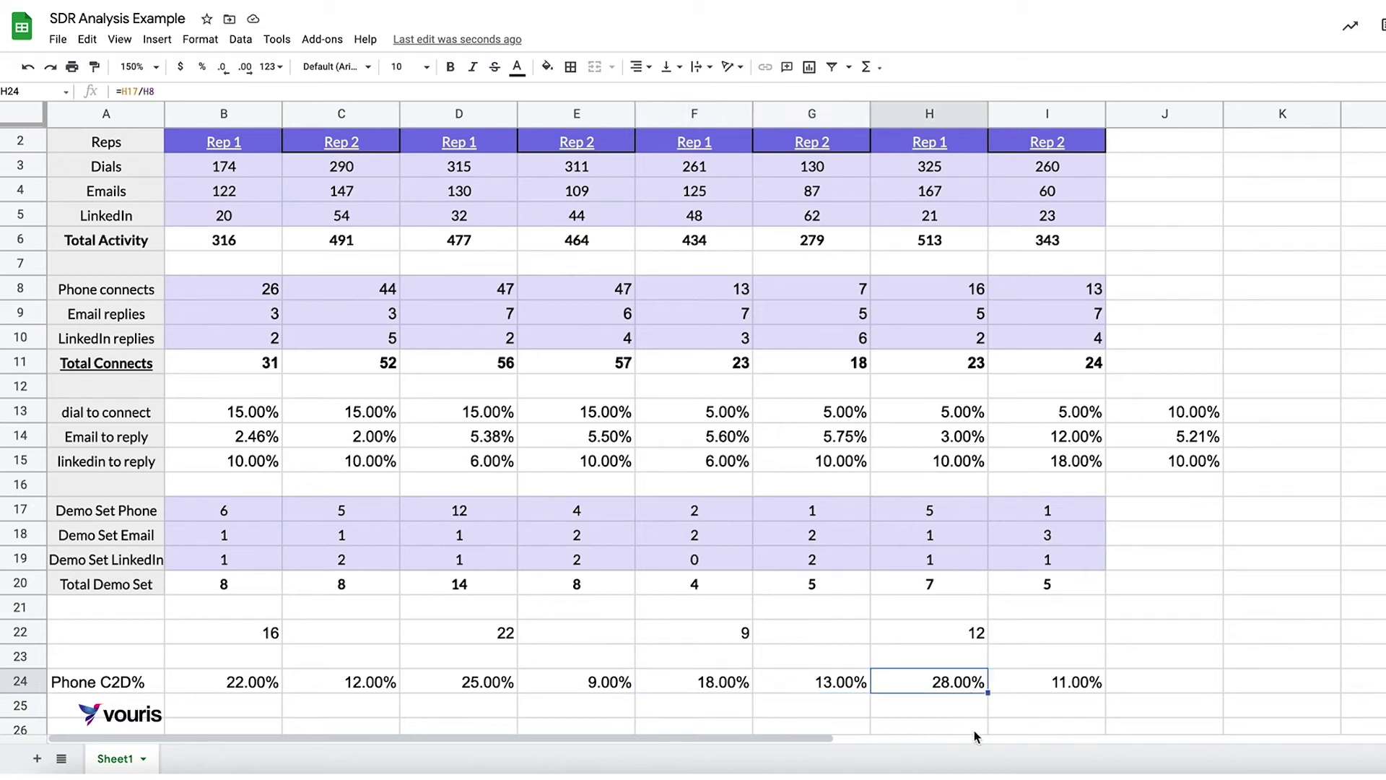
{"action": "left_click", "coordinate": [1091, 690]}
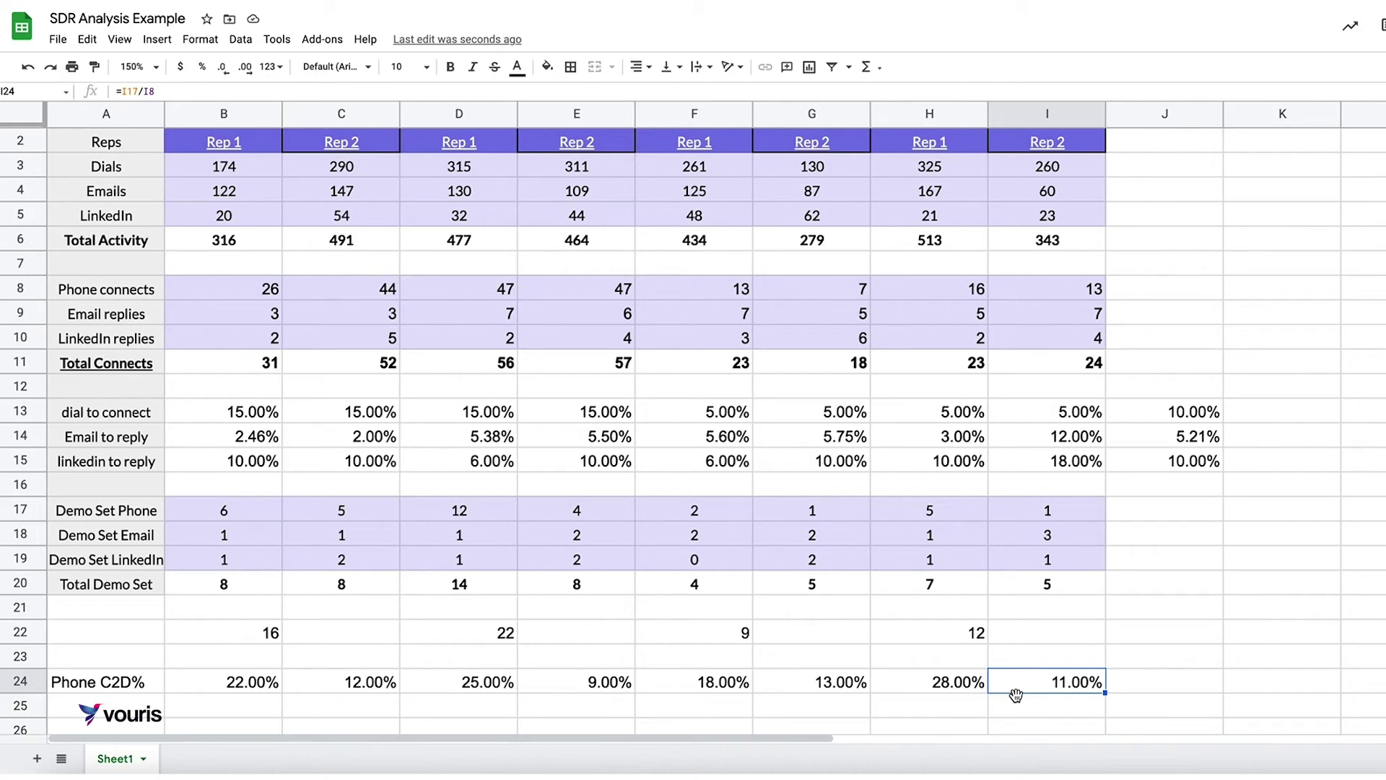
{"action": "left_click", "coordinate": [961, 690]}
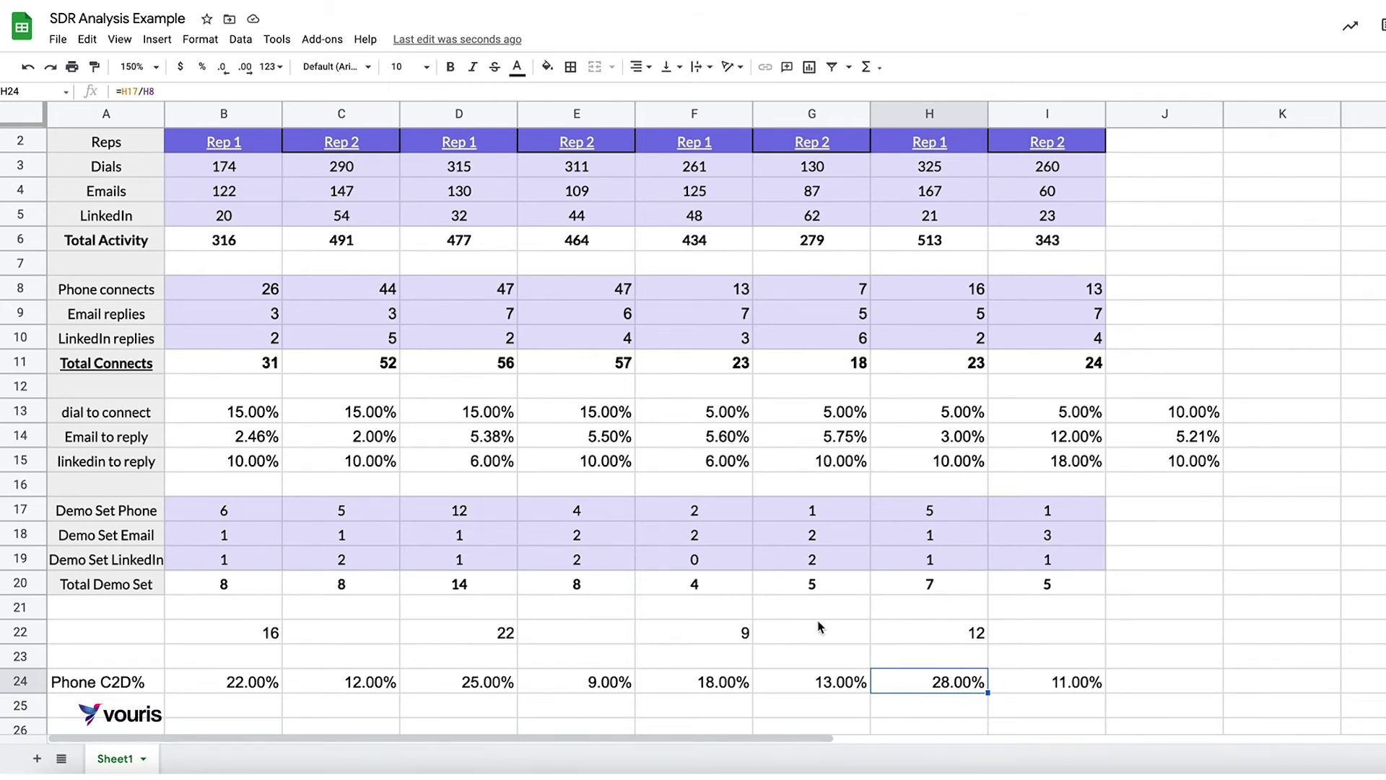
{"action": "scroll", "coordinate": [822, 628], "scroll_direction": "down", "scroll_amount": 1}
- Copy the Phone C2D% label into A25 and change Phone to Email
{"action": "left_click", "coordinate": [127, 680]}
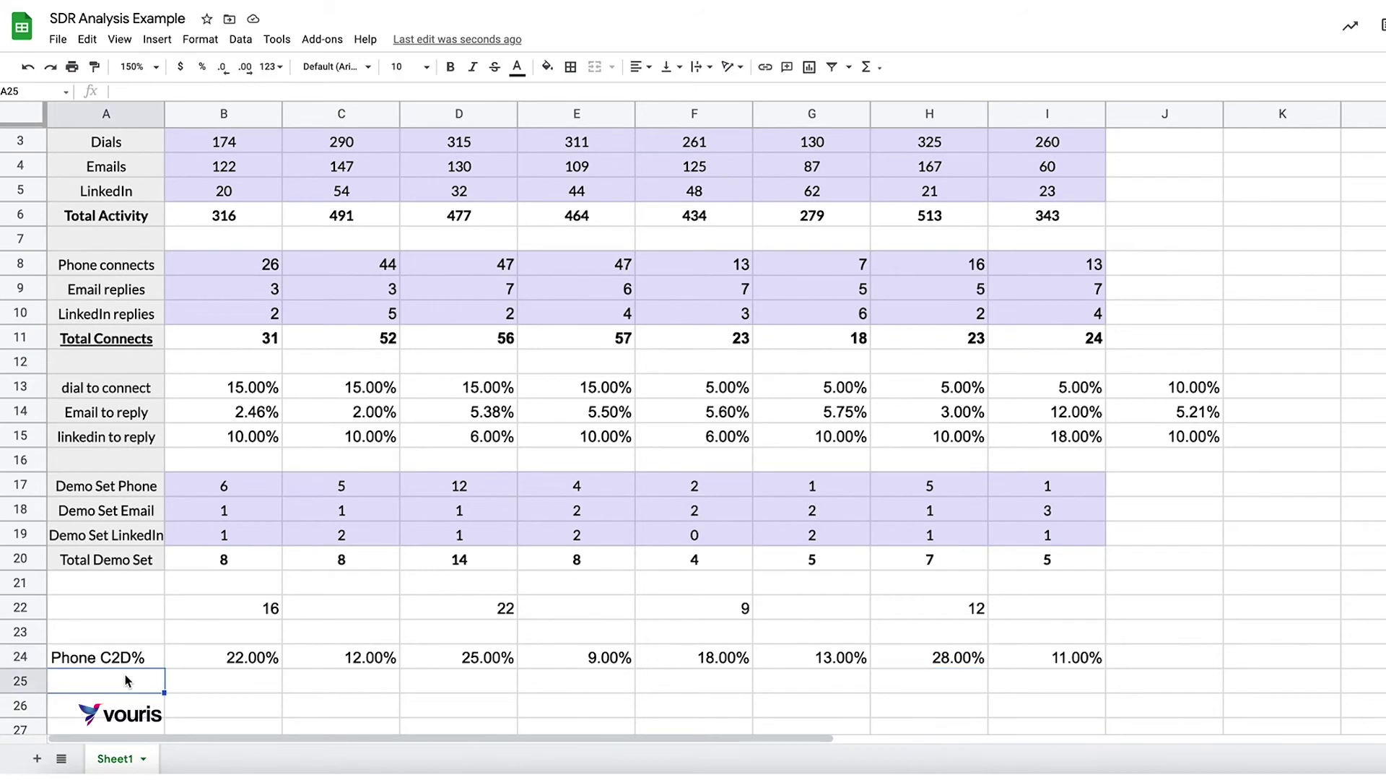
{"action": "key", "text": "Up"}
{"action": "key", "text": "ctrl+c"}
{"action": "key", "text": "Down"}
{"action": "key", "text": "ctrl+v"}
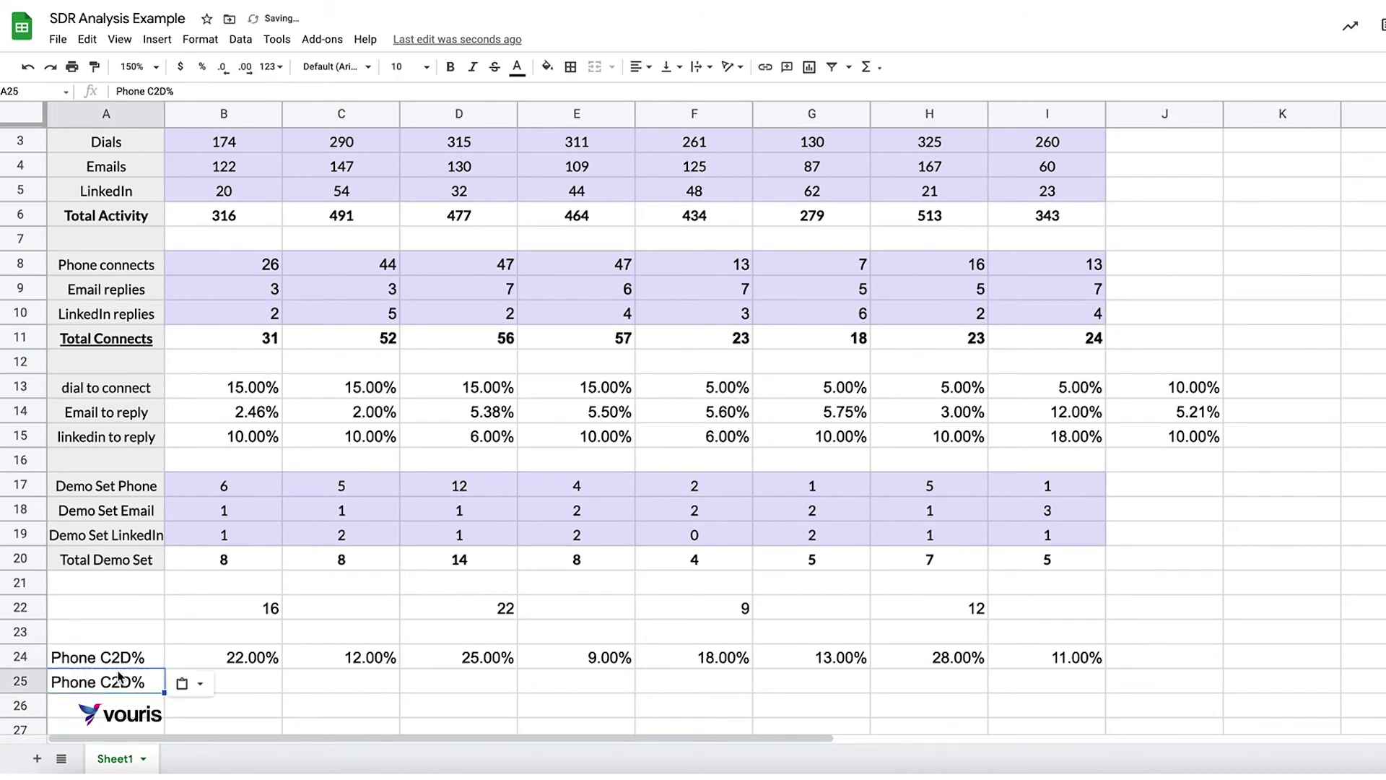
{"action": "double_click", "coordinate": [87, 690]}
{"action": "double_click", "coordinate": [70, 681]}
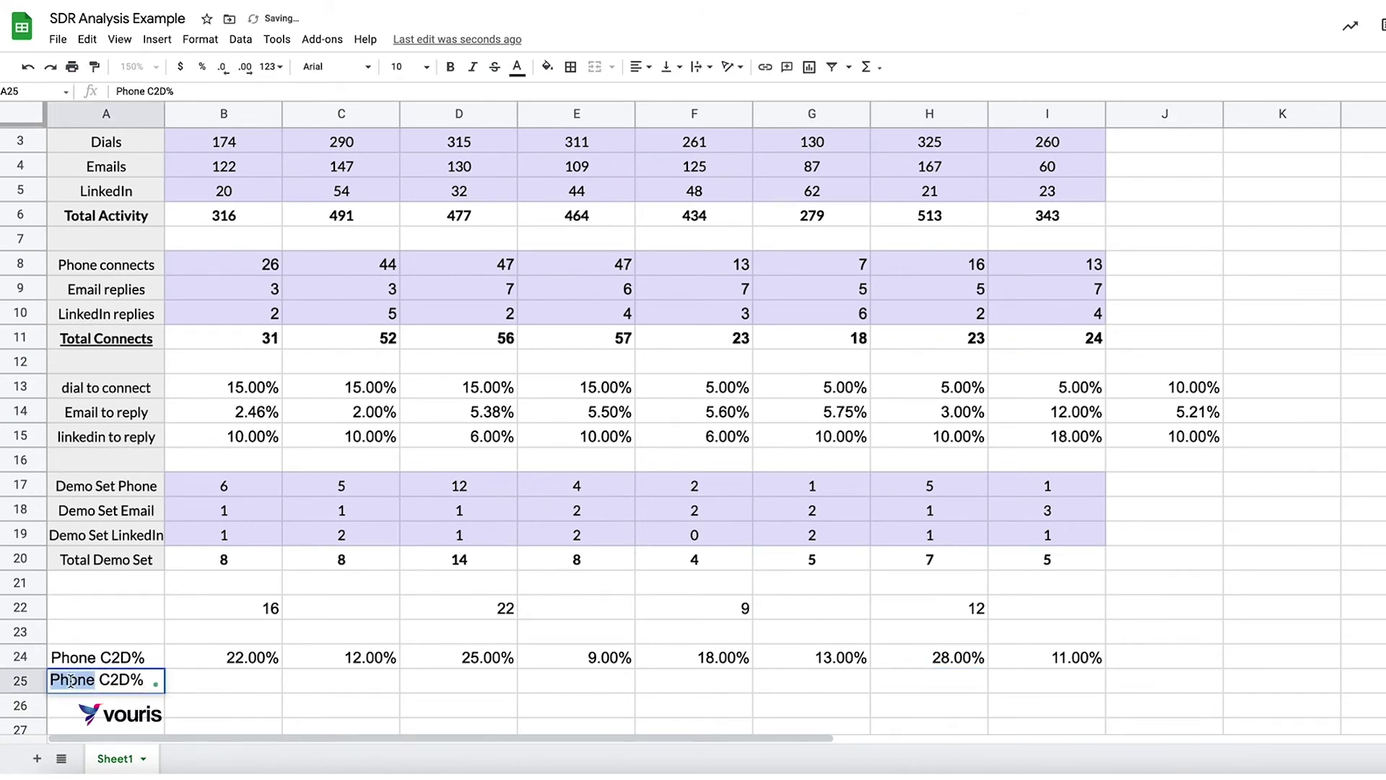
{"action": "type", "text": "Email"}
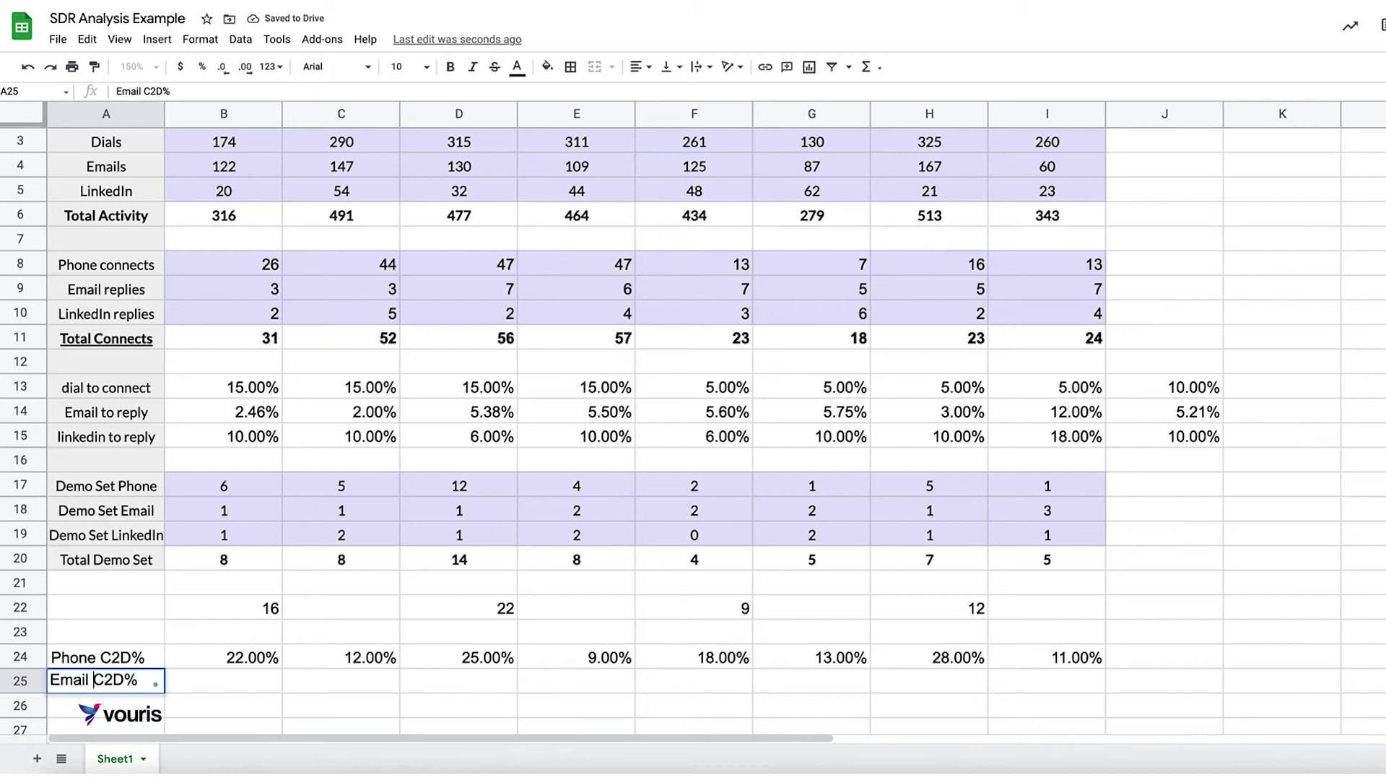
{"action": "key", "text": "BackSpace"}
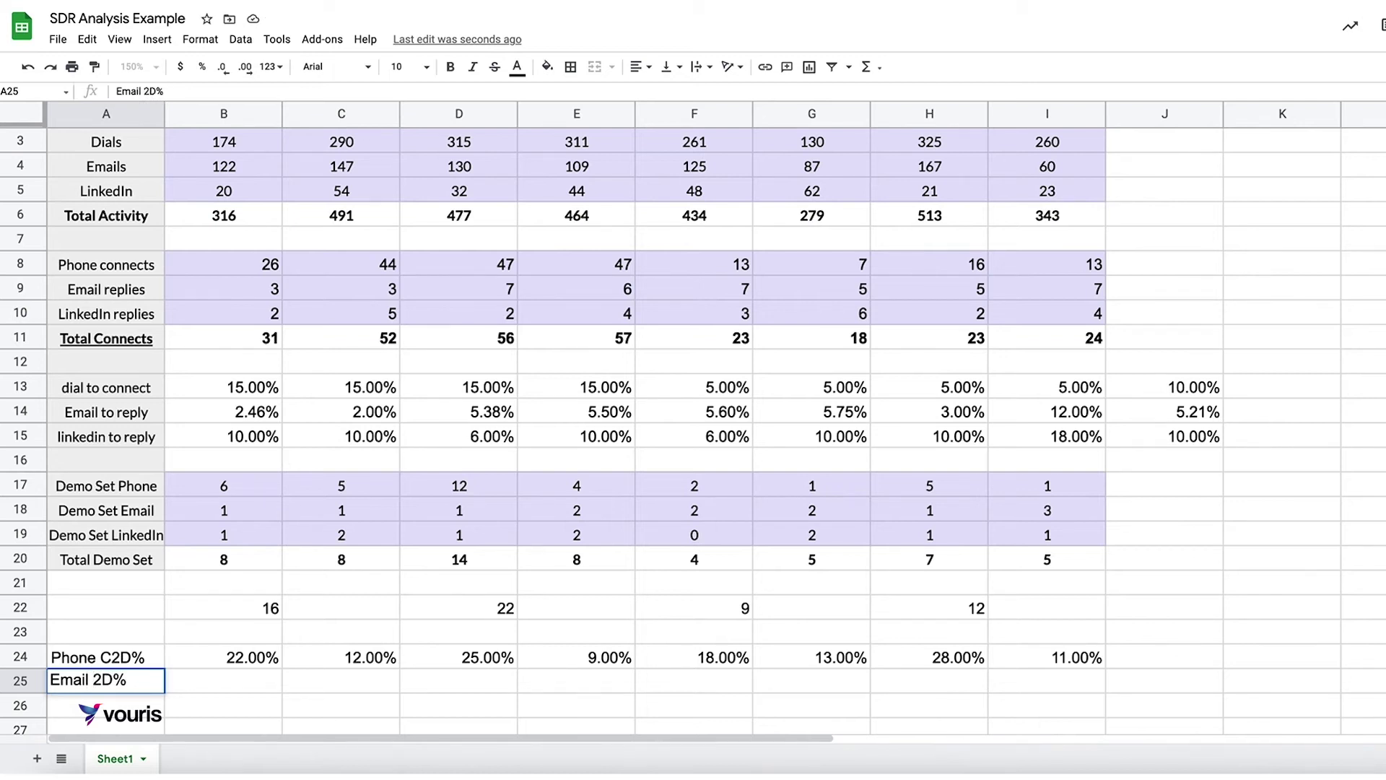
- Rename the A24 label to 'Phone 2 Demo %'
{"action": "double_click", "coordinate": [110, 656]}
{"action": "key", "text": "BackSpace"}
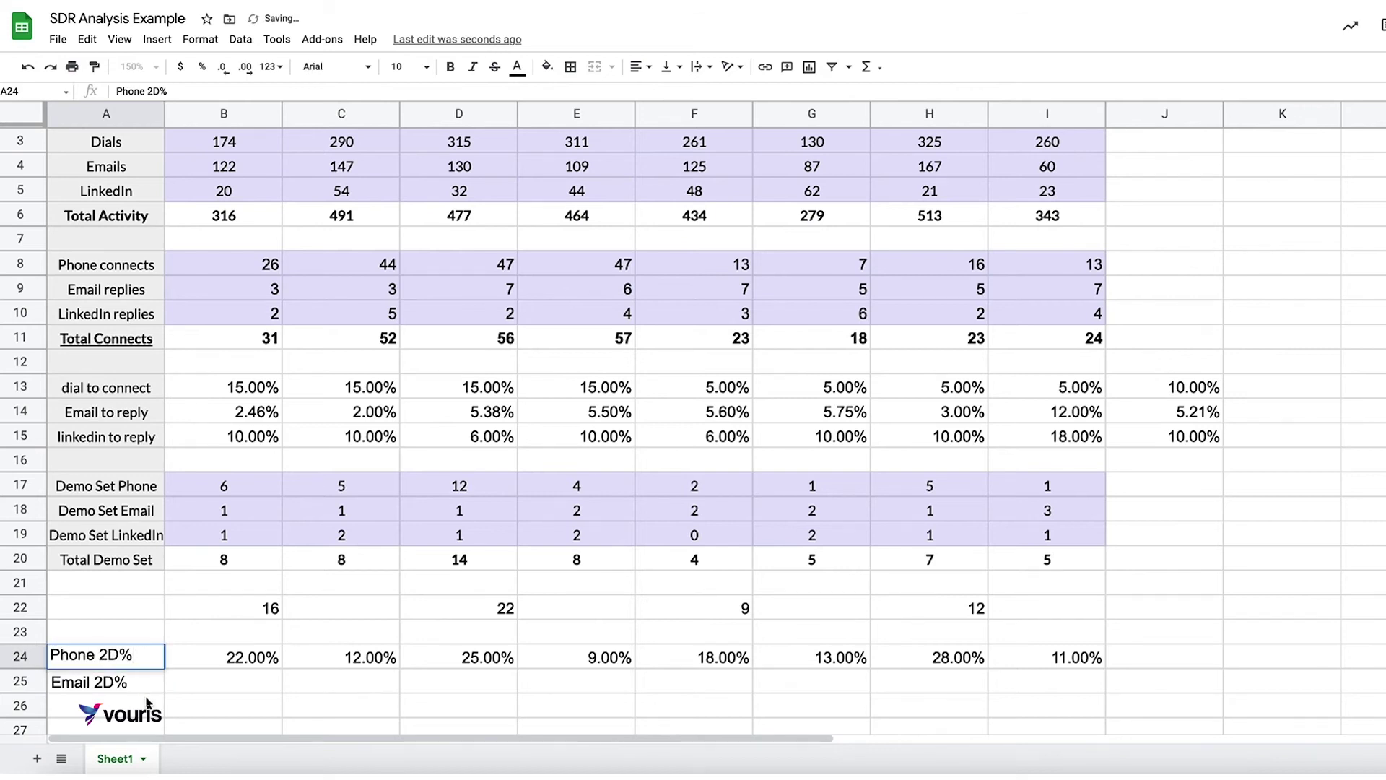
{"action": "left_click", "coordinate": [204, 683]}
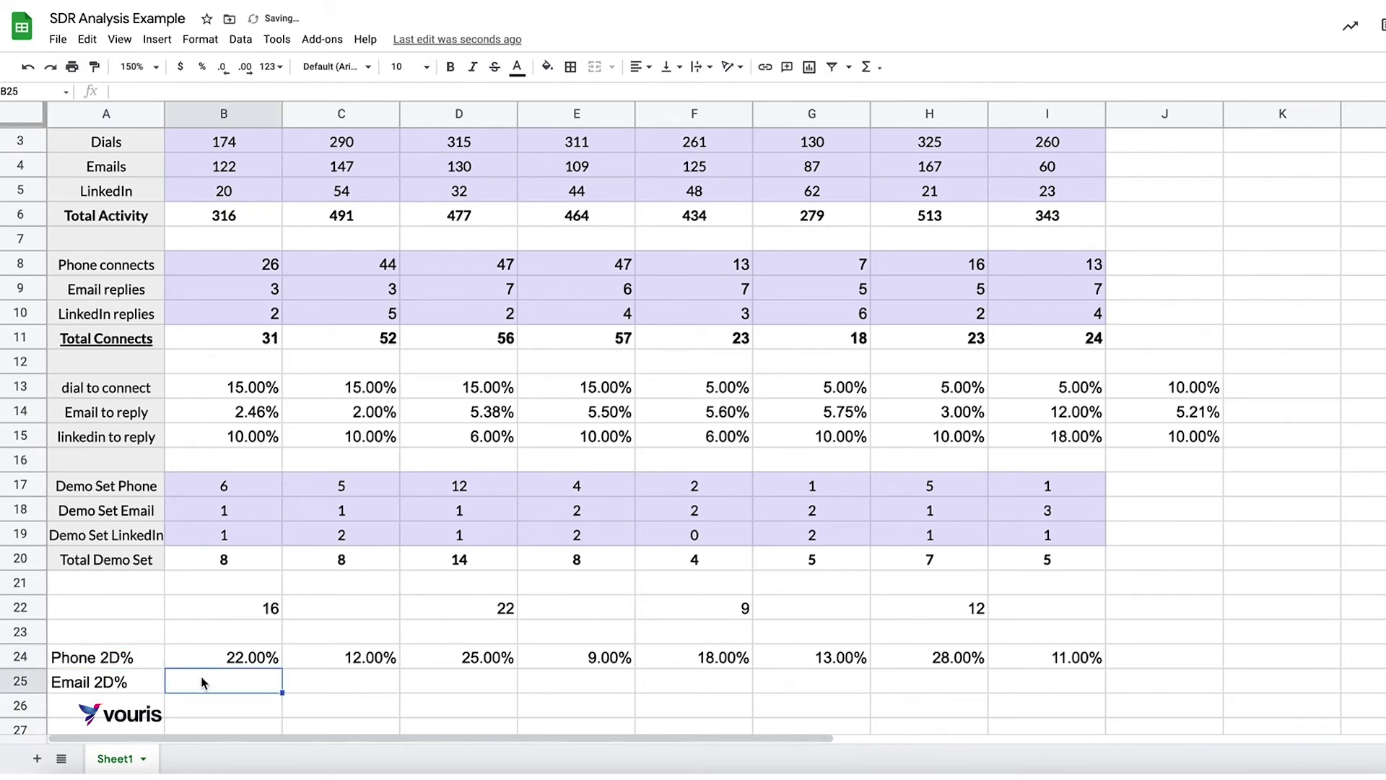
{"action": "double_click", "coordinate": [118, 655]}
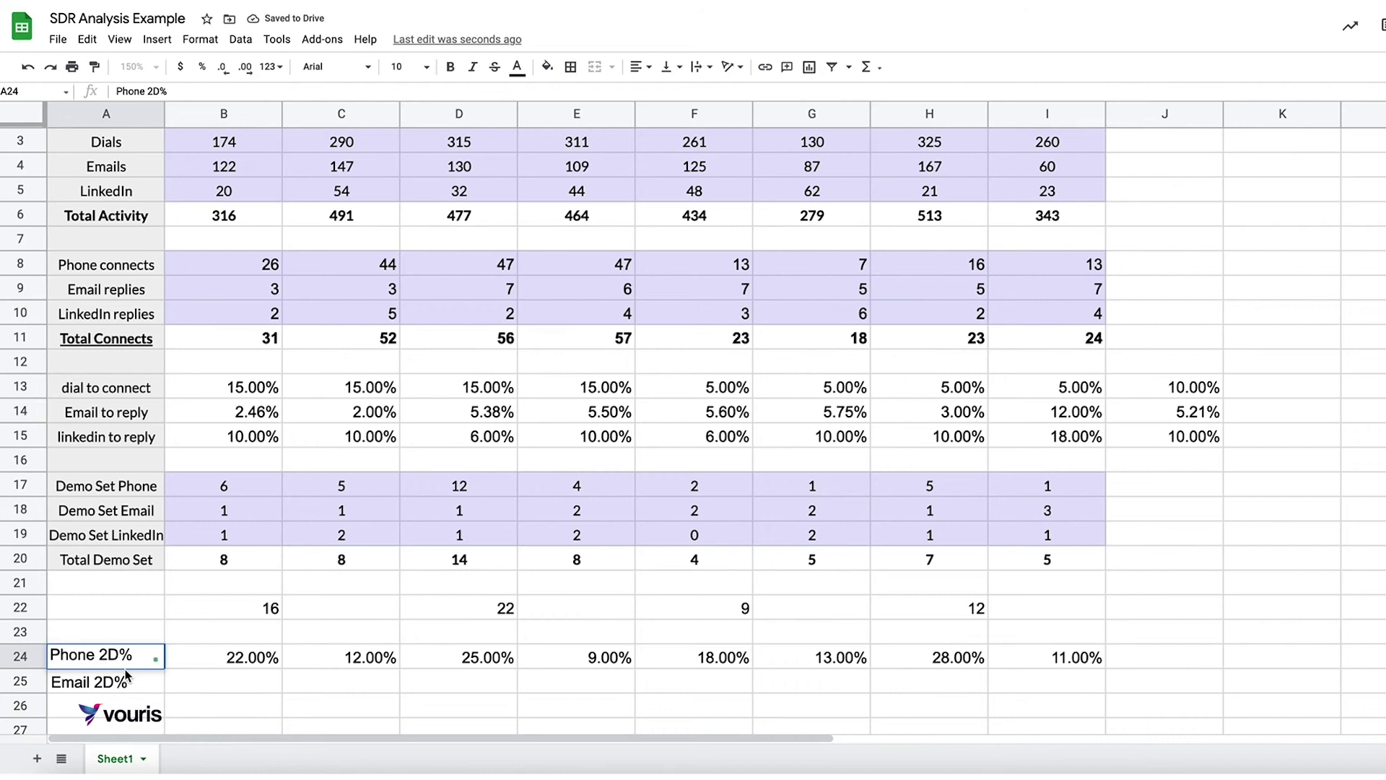
{"action": "type", "text": "em"}
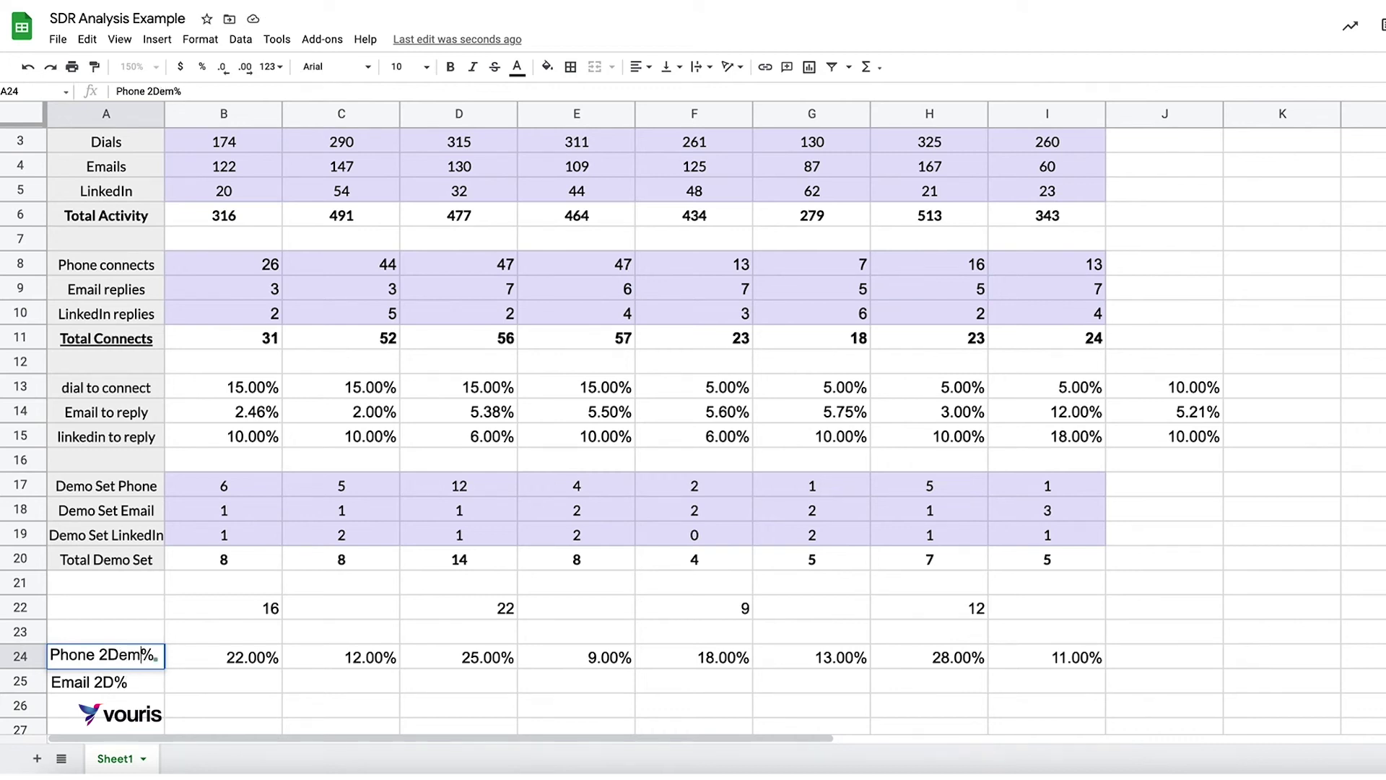
{"action": "type", "text": "o"}
{"action": "key", "text": "Left"}
{"action": "key", "text": "Left"}
{"action": "key", "text": "Left"}
{"action": "key", "text": "Left"}
{"action": "key", "text": "Left"}
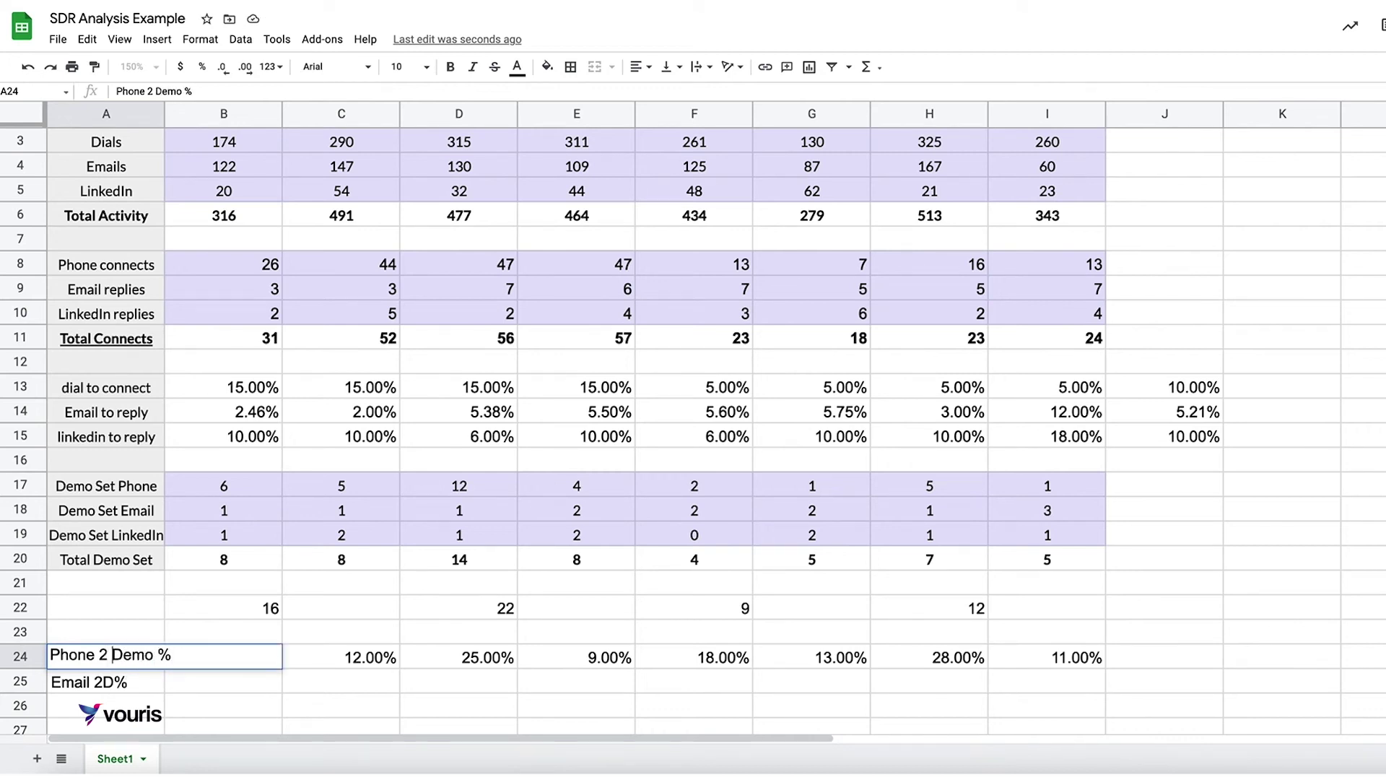
{"action": "left_click", "coordinate": [143, 682]}
{"action": "key", "text": "Return"}
- Finish A25 as 'Email 2 Demo %' and widen column A to fit both labels
{"action": "left_click", "coordinate": [106, 680]}
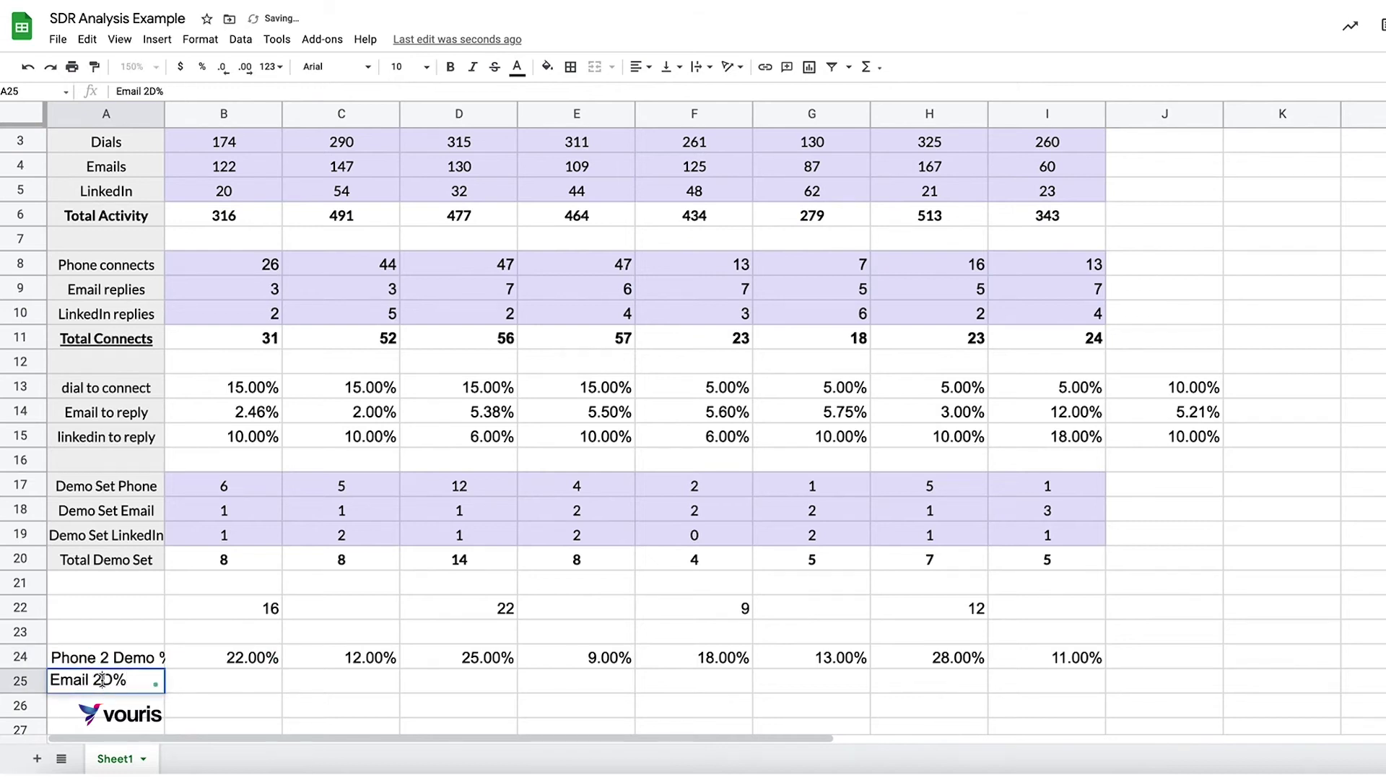
{"action": "type", "text": "Demo"}
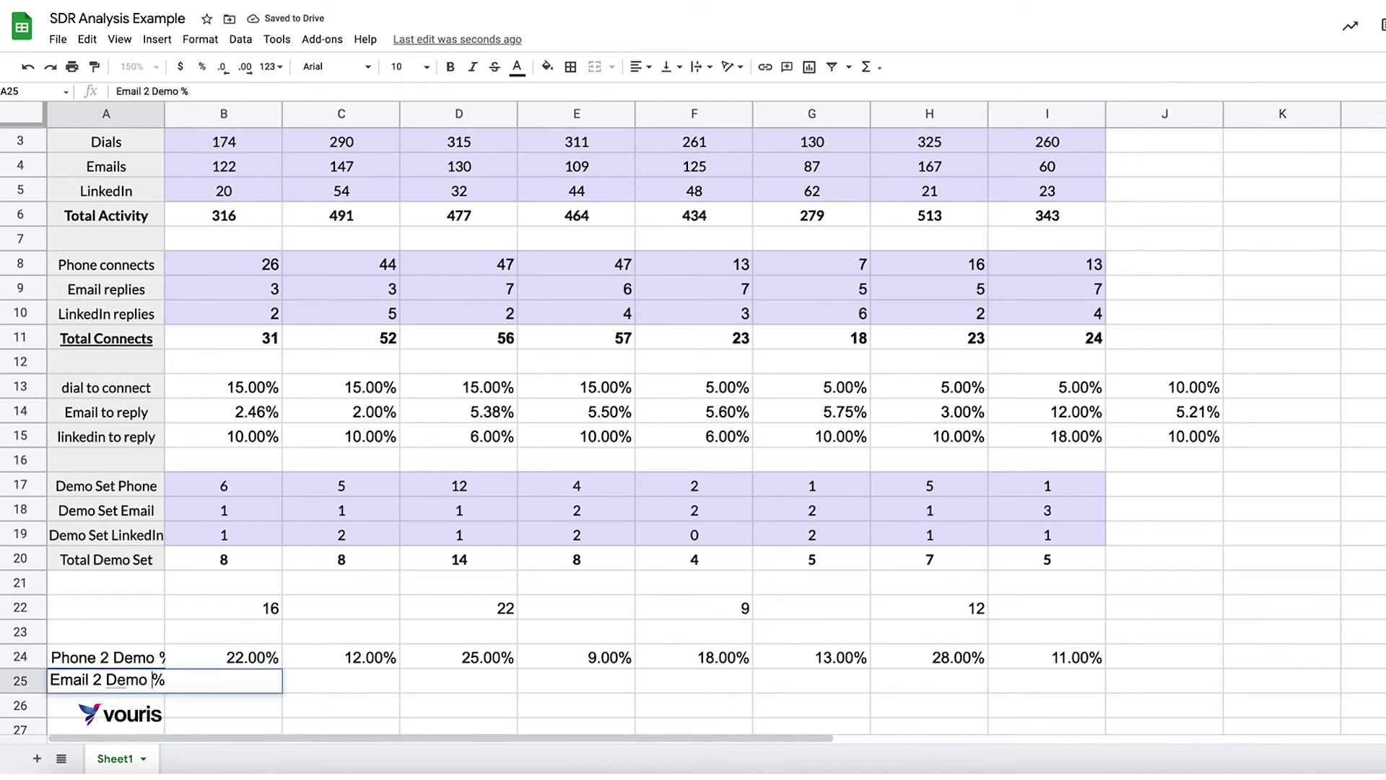
{"action": "key", "text": "Return"}
{"action": "left_click_drag", "start_coordinate": [100, 659], "coordinate": [101, 682]}
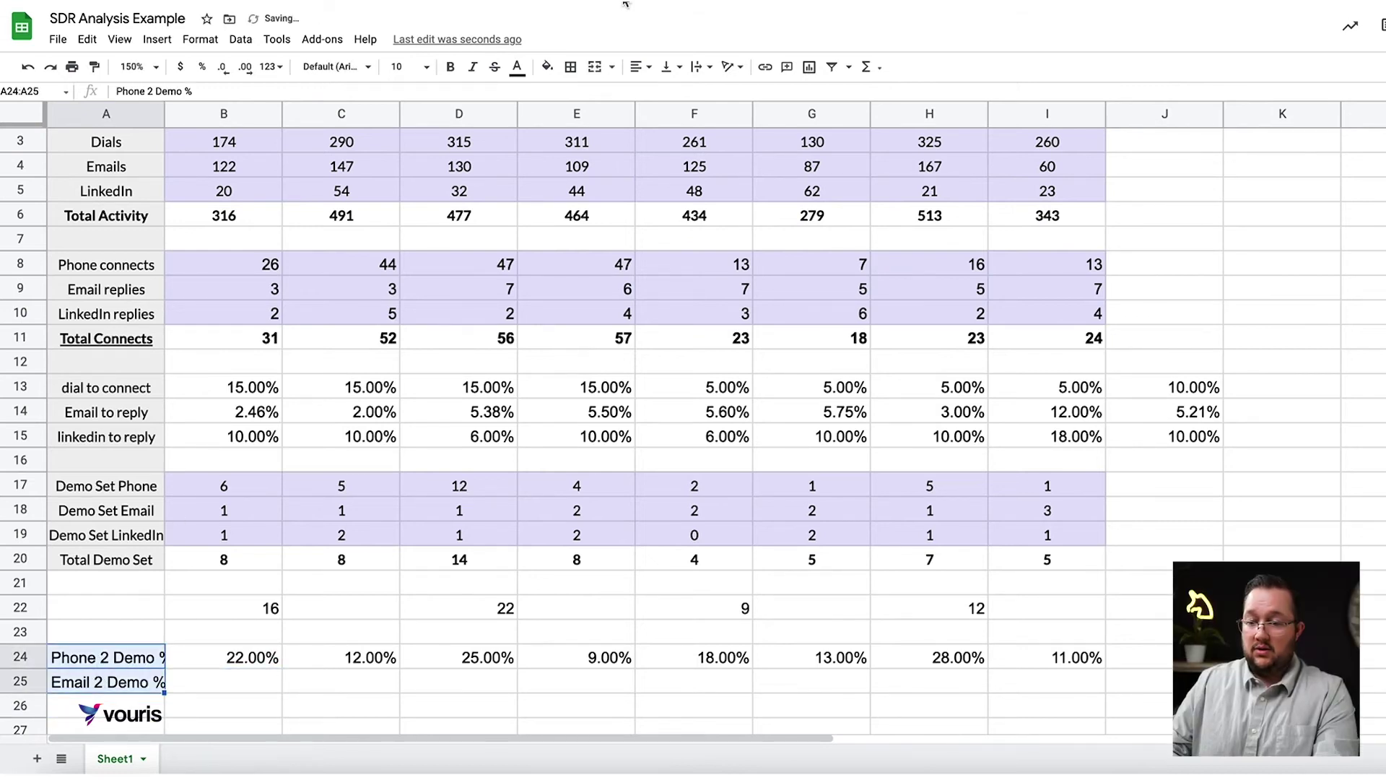
{"action": "left_click_drag", "start_coordinate": [165, 110], "coordinate": [177, 110]}
- Enter =B18/B9 in B25 as a percentage and fill it across to I25
{"action": "left_click", "coordinate": [264, 683]}
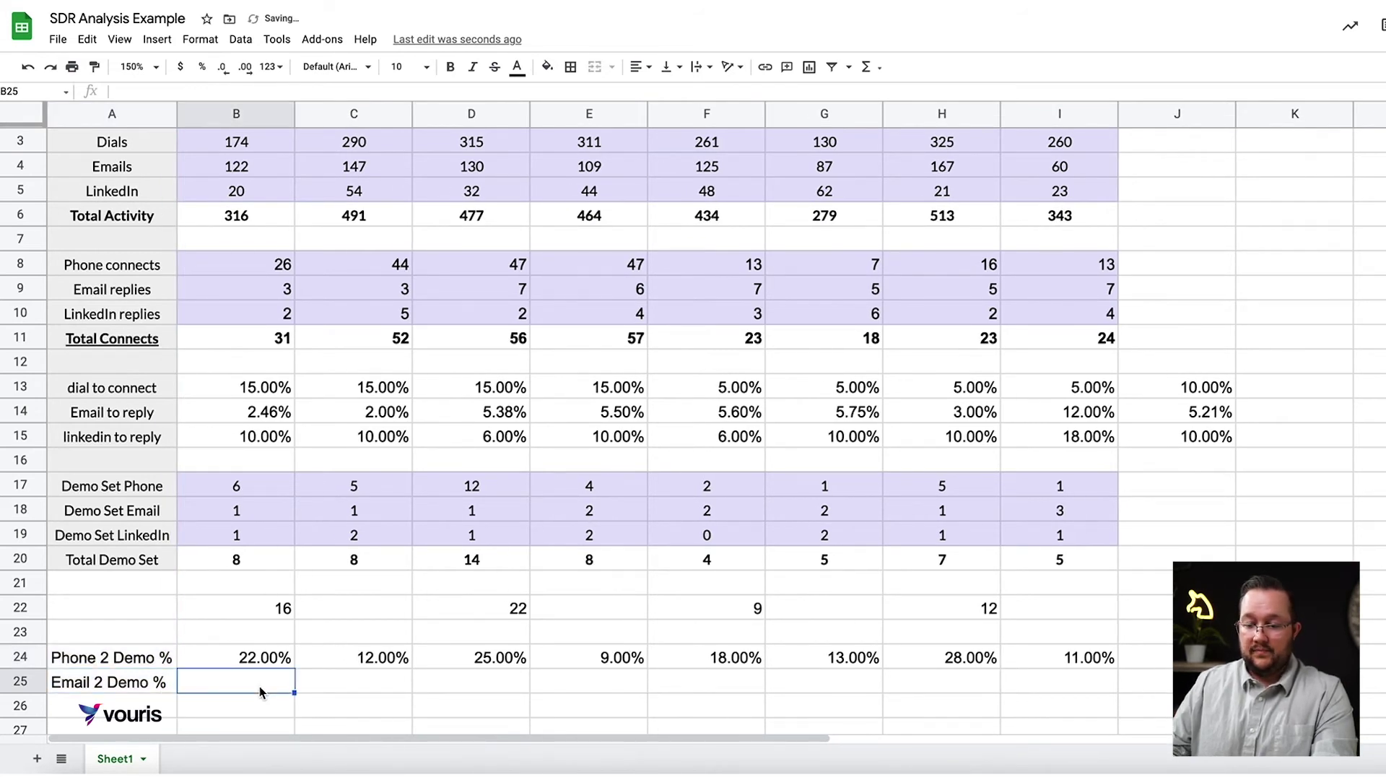
{"action": "type", "text": "="}
{"action": "key", "text": "Up"}
{"action": "key", "text": "Up"}
{"action": "key", "text": "Up"}
{"action": "key", "text": "Up"}
{"action": "key", "text": "Up"}
{"action": "key", "text": "Up"}
{"action": "key", "text": "Up"}
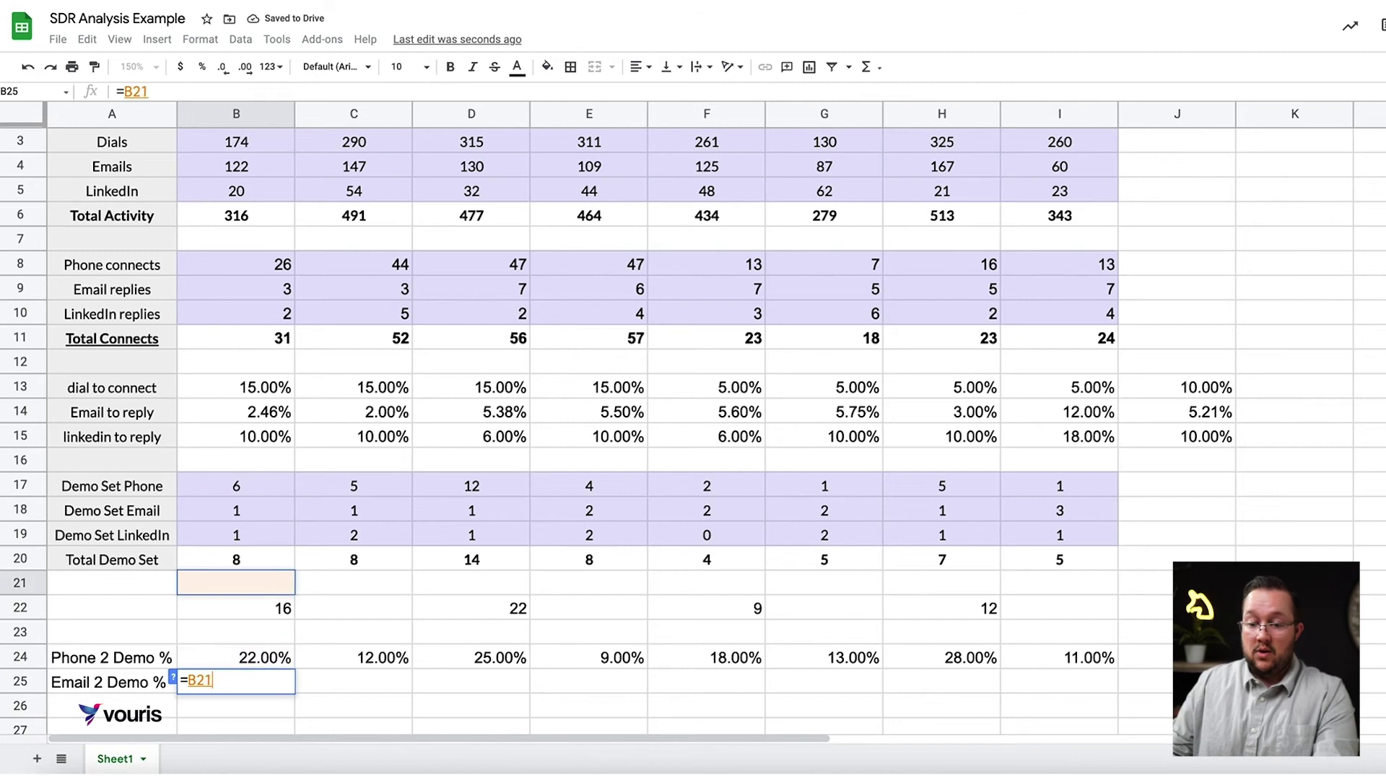
{"action": "type", "text": "/"}
{"action": "key", "text": "Up"}
{"action": "key", "text": "Up"}
{"action": "key", "text": "Up"}
{"action": "key", "text": "Up"}
{"action": "key", "text": "Up"}
{"action": "key", "text": "Up"}
{"action": "key", "text": "Up"}
{"action": "key", "text": "Up"}
{"action": "key", "text": "Up"}
{"action": "key", "text": "Up"}
{"action": "key", "text": "Up"}
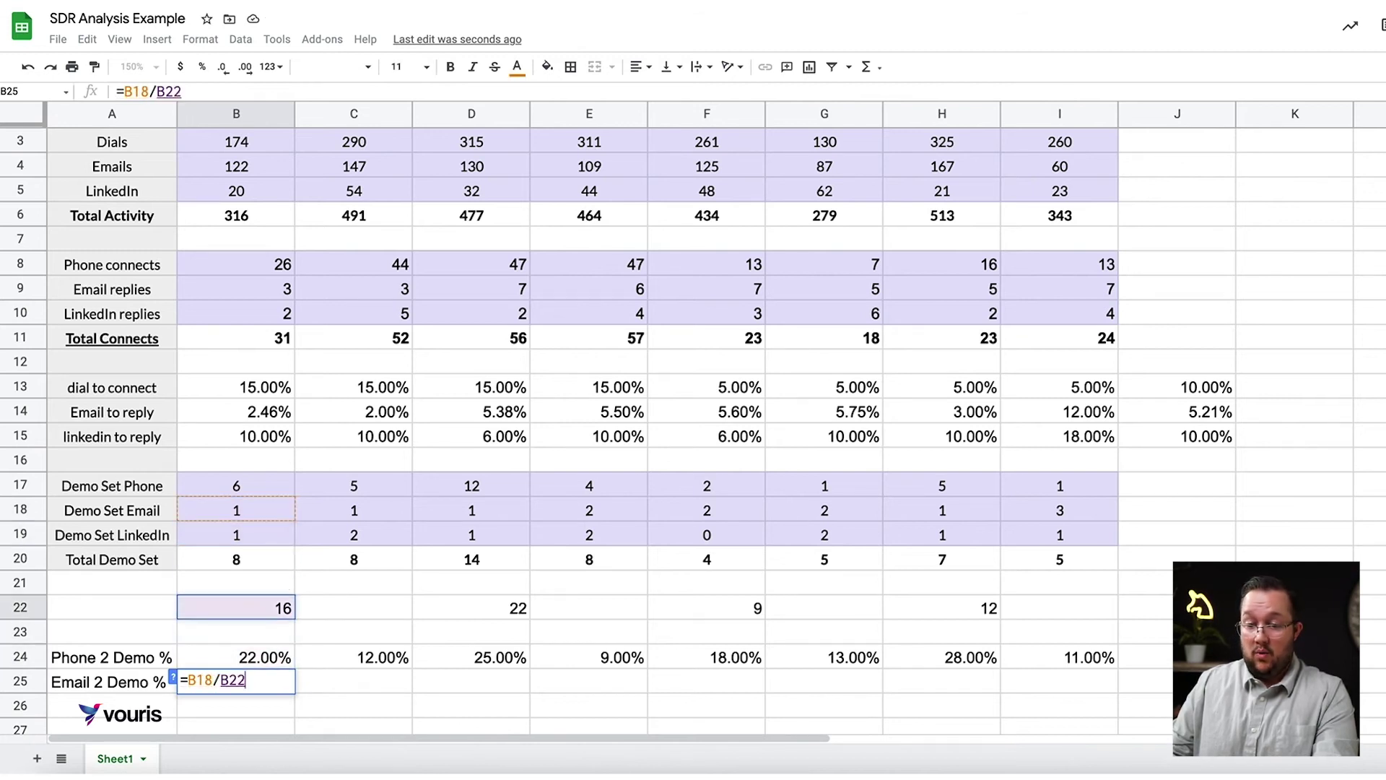
{"action": "key", "text": "Up"}
{"action": "key", "text": "Up"}
{"action": "key", "text": "Up"}
{"action": "key", "text": "Up"}
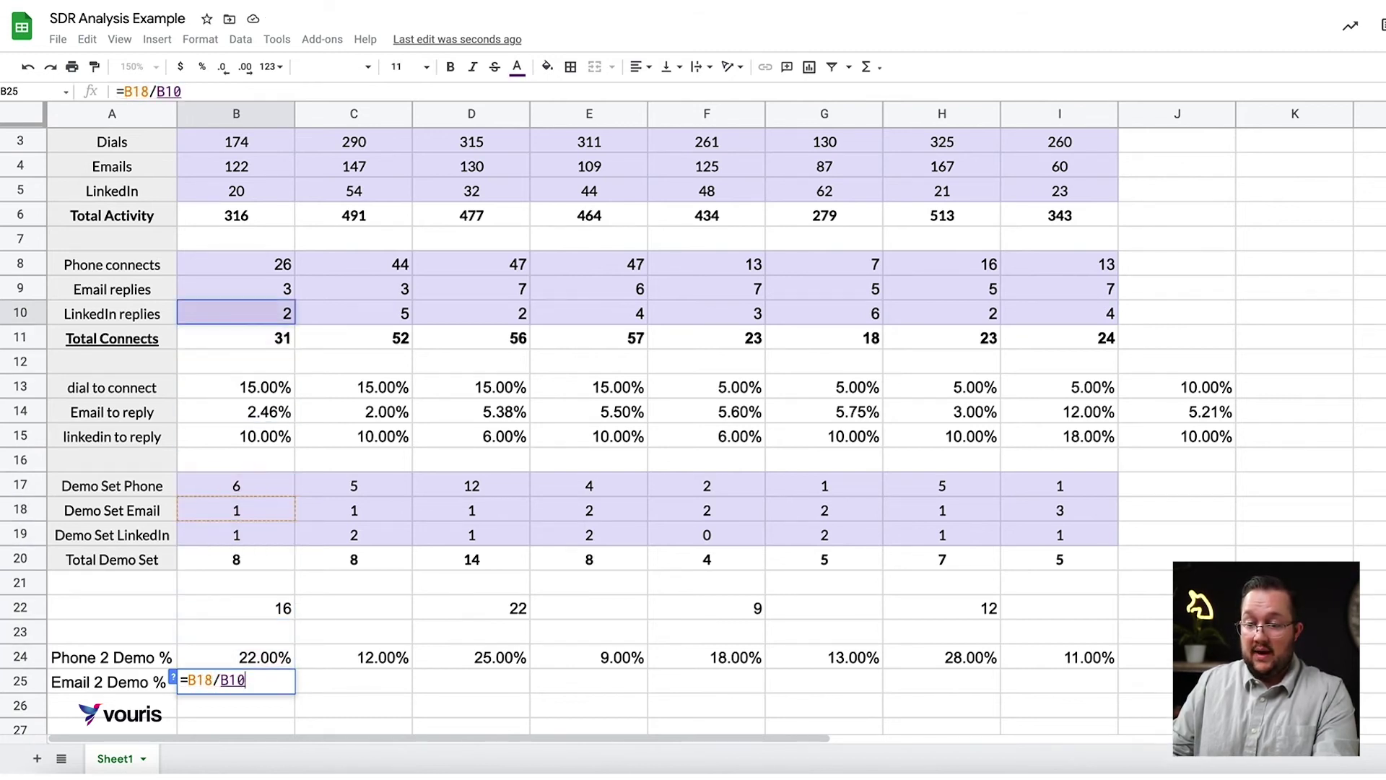
{"action": "key", "text": "Return"}
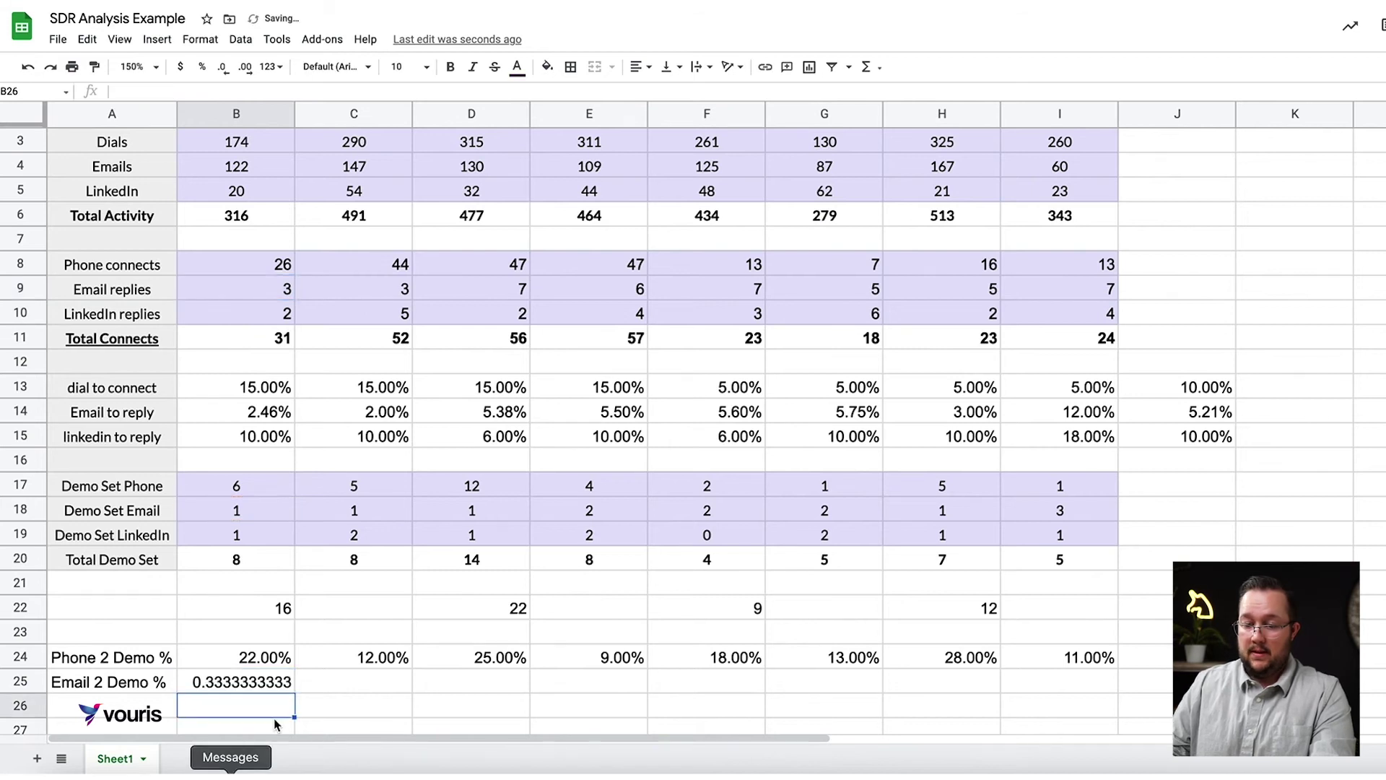
{"action": "left_click", "coordinate": [202, 66]}
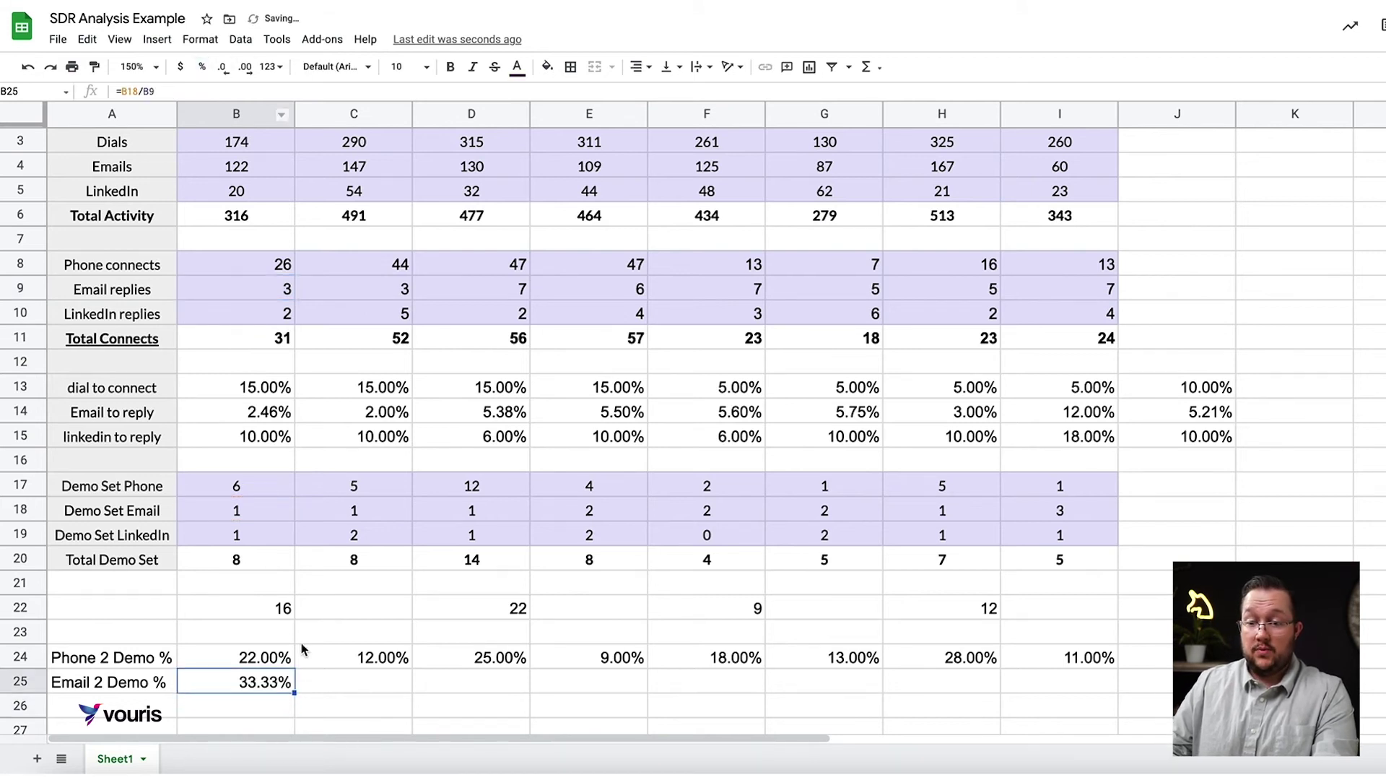
{"action": "left_click_drag", "start_coordinate": [291, 692], "coordinate": [1054, 682]}
{"action": "left_click", "coordinate": [1163, 679]}
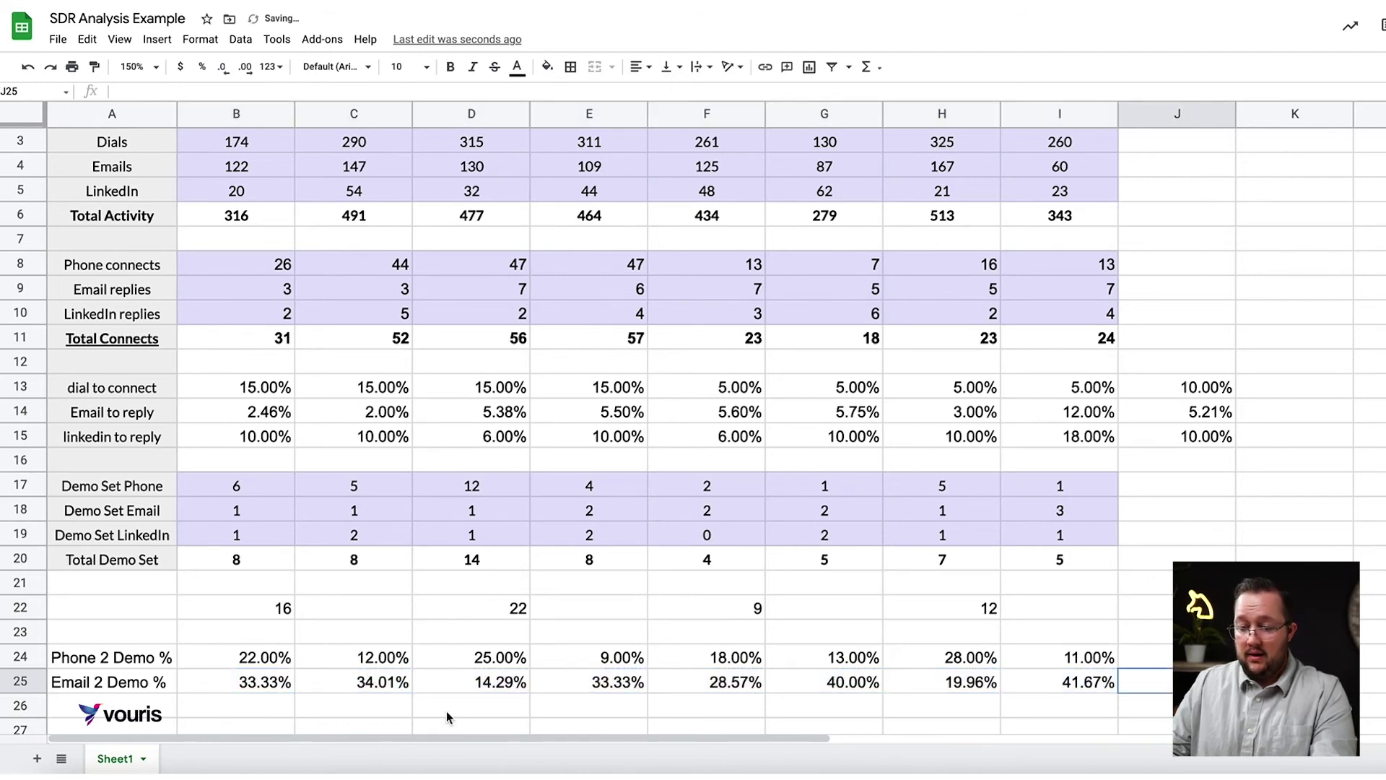
- Review the email-to-demo rates along row 25, then type 'Linked 2 Demo %' in A26
{"action": "left_click", "coordinate": [221, 686]}
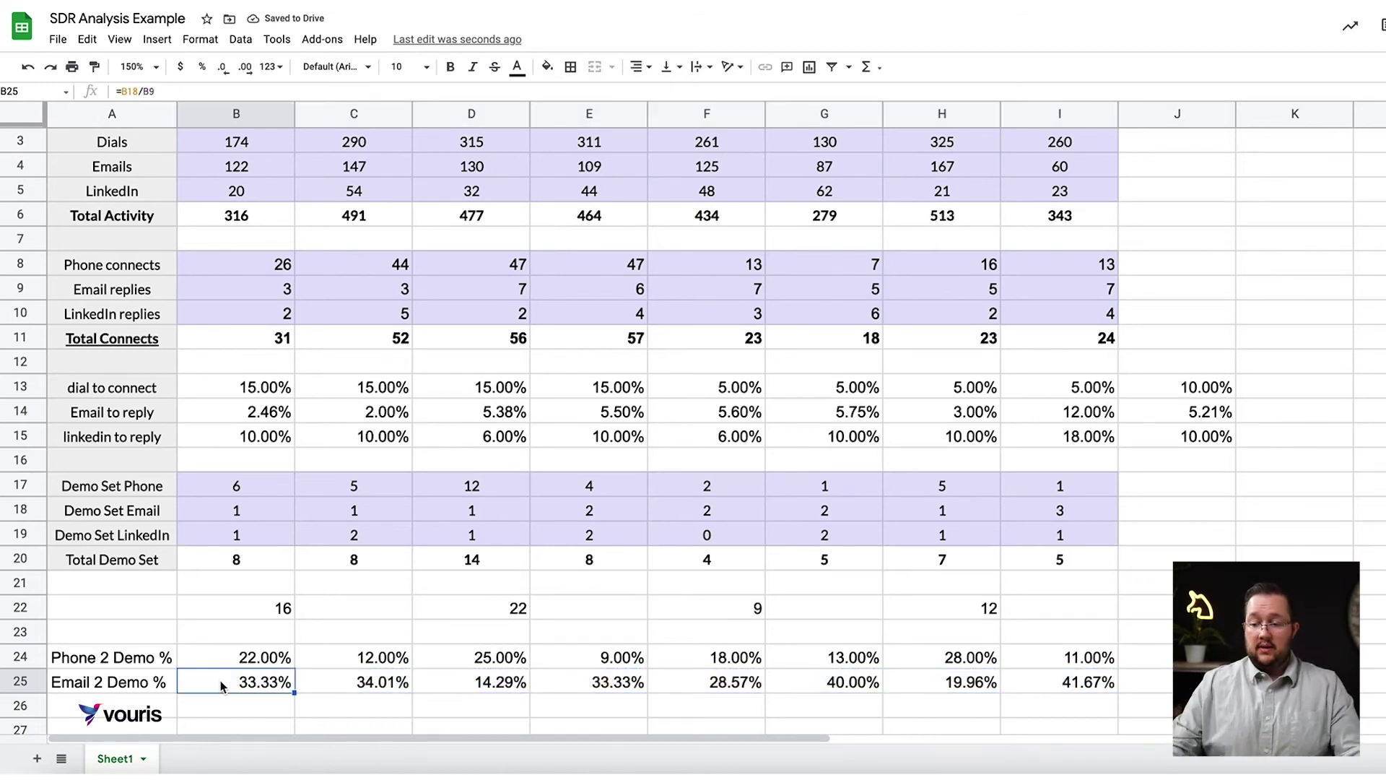
{"action": "key", "text": "Right"}
{"action": "key", "text": "Right"}
{"action": "key", "text": "Right"}
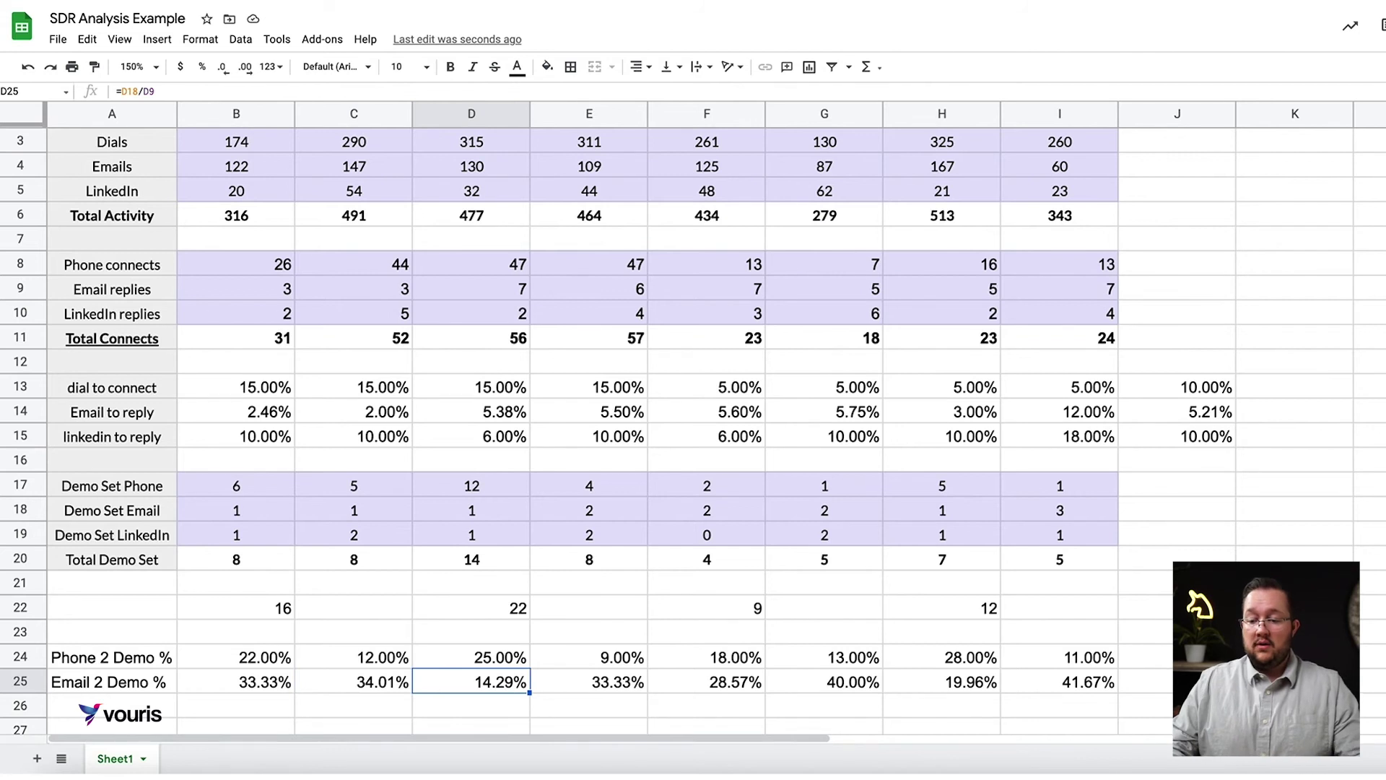
{"action": "key", "text": "Right"}
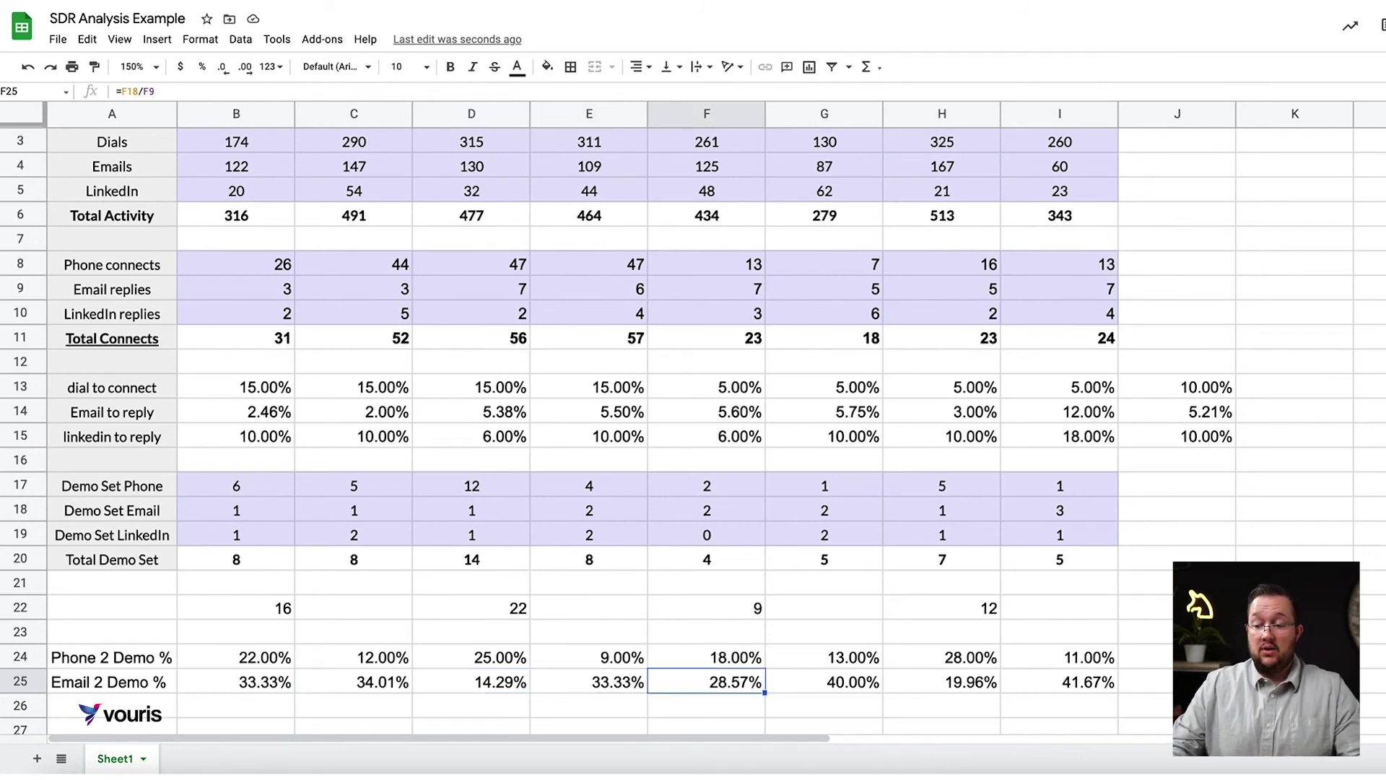
{"action": "key", "text": "Right"}
{"action": "key", "text": "Right"}
{"action": "key", "text": "Right"}
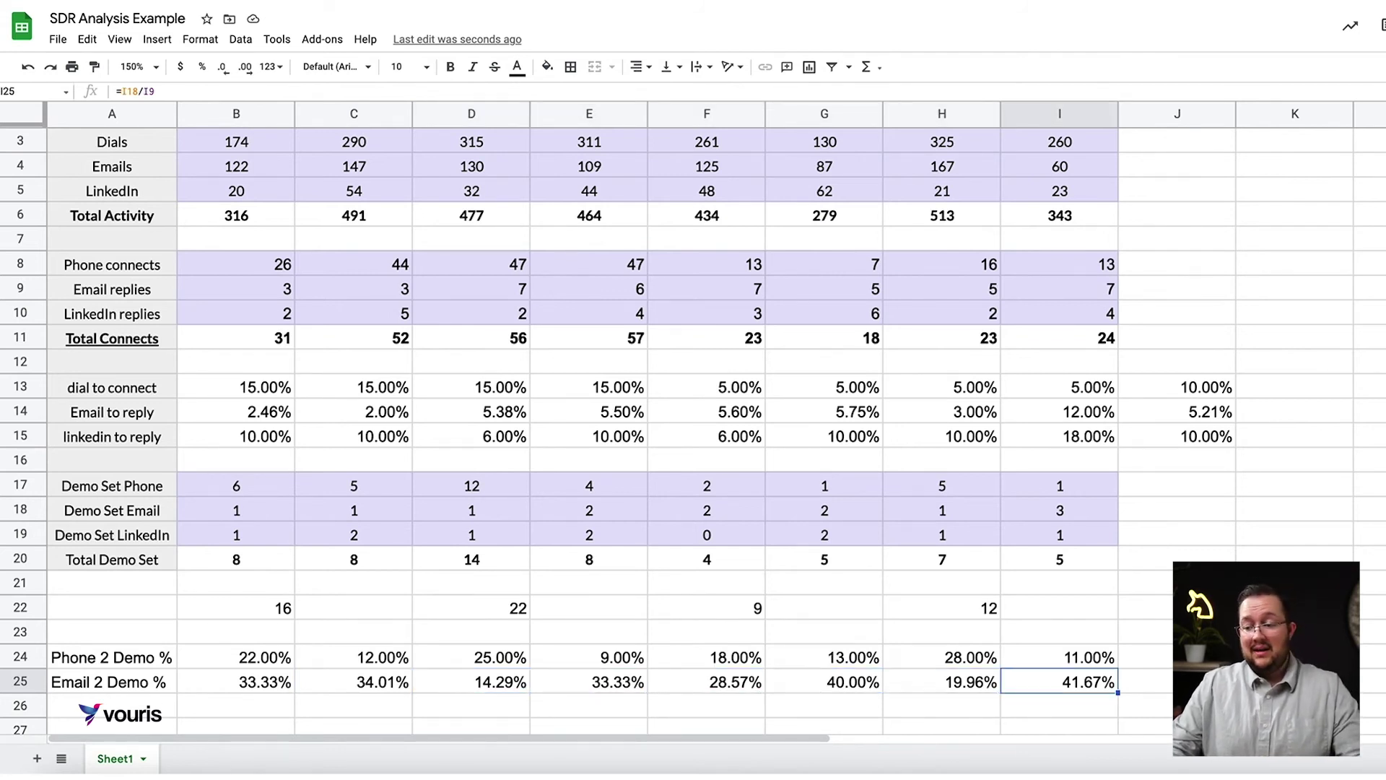
{"action": "key", "text": "Right"}
{"action": "key", "text": "Left"}
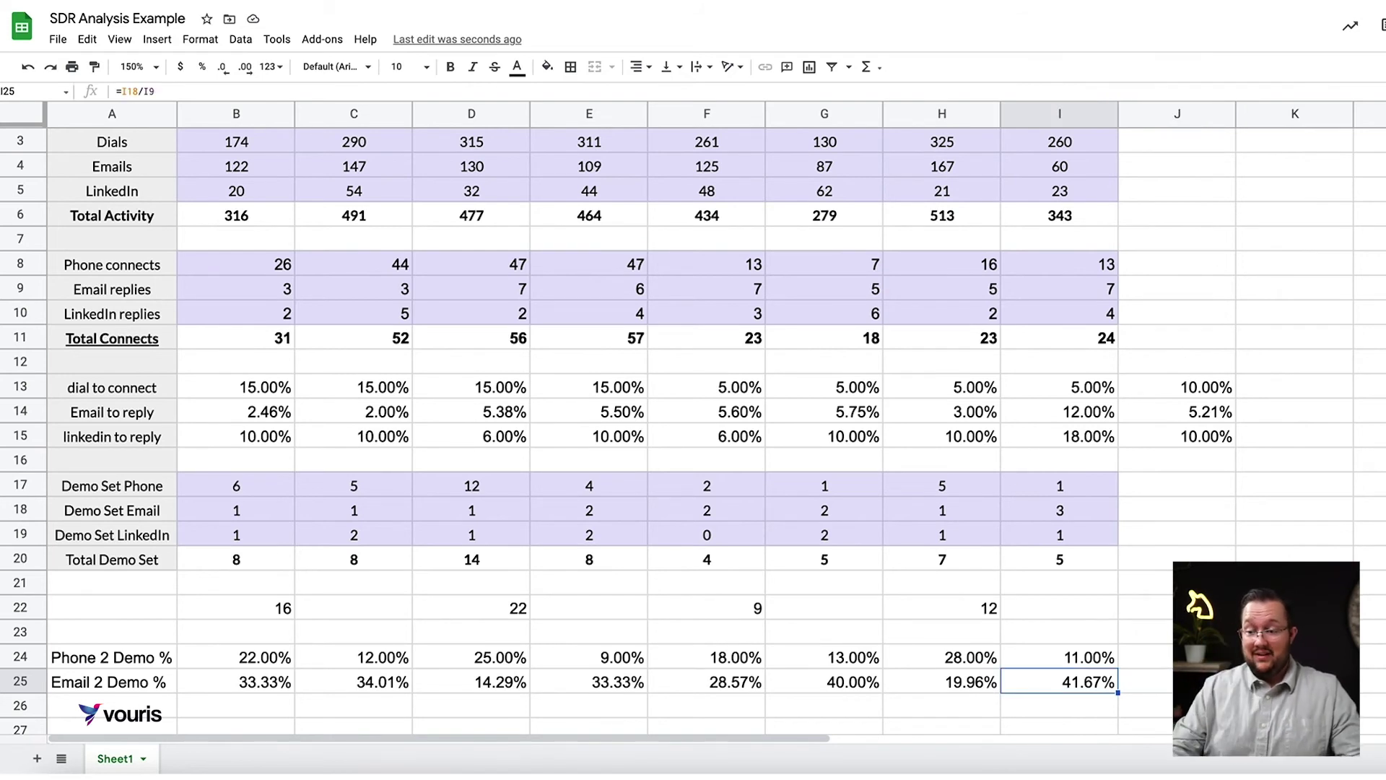
{"action": "key", "text": "Left"}
{"action": "key", "text": "Right"}
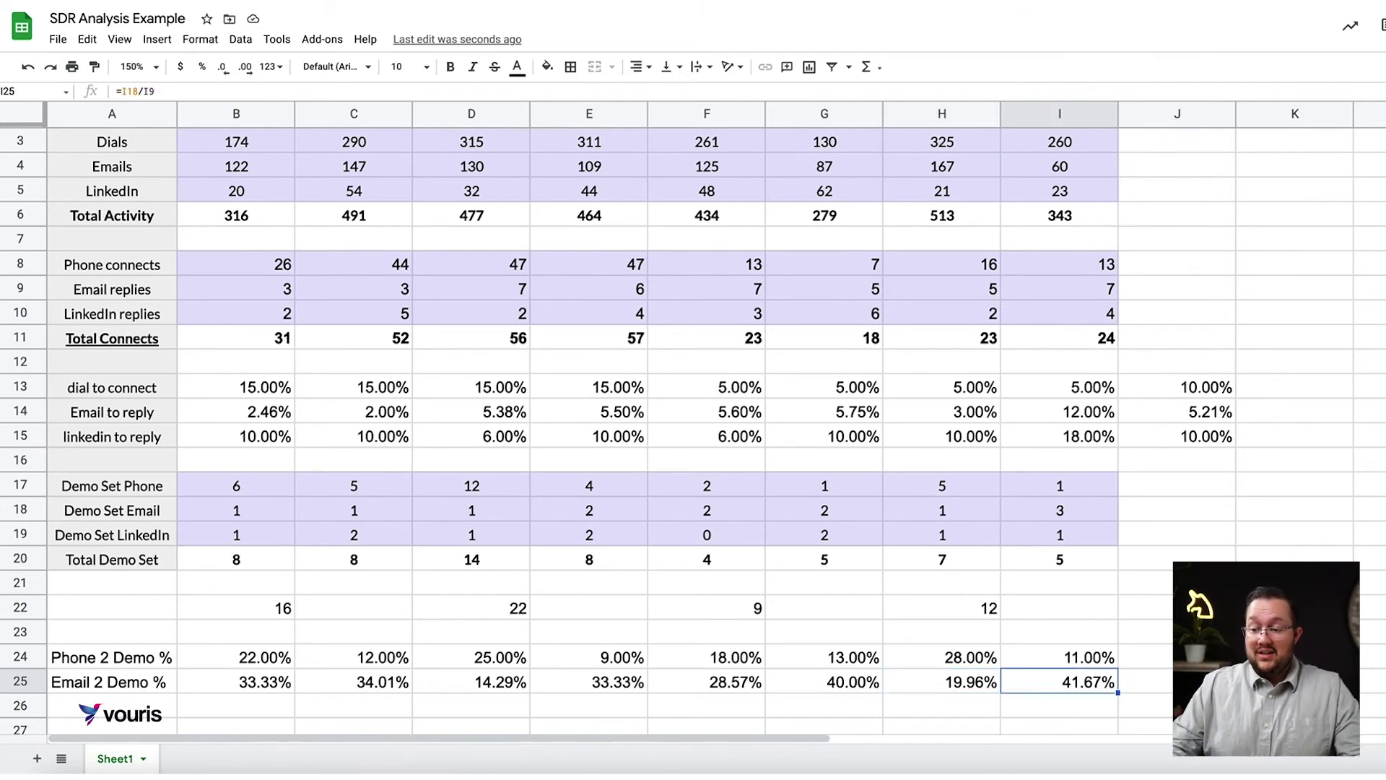
{"action": "key", "text": "Left"}
{"action": "key", "text": "Left"}
{"action": "key", "text": "Left"}
{"action": "key", "text": "Left"}
{"action": "key", "text": "Left"}
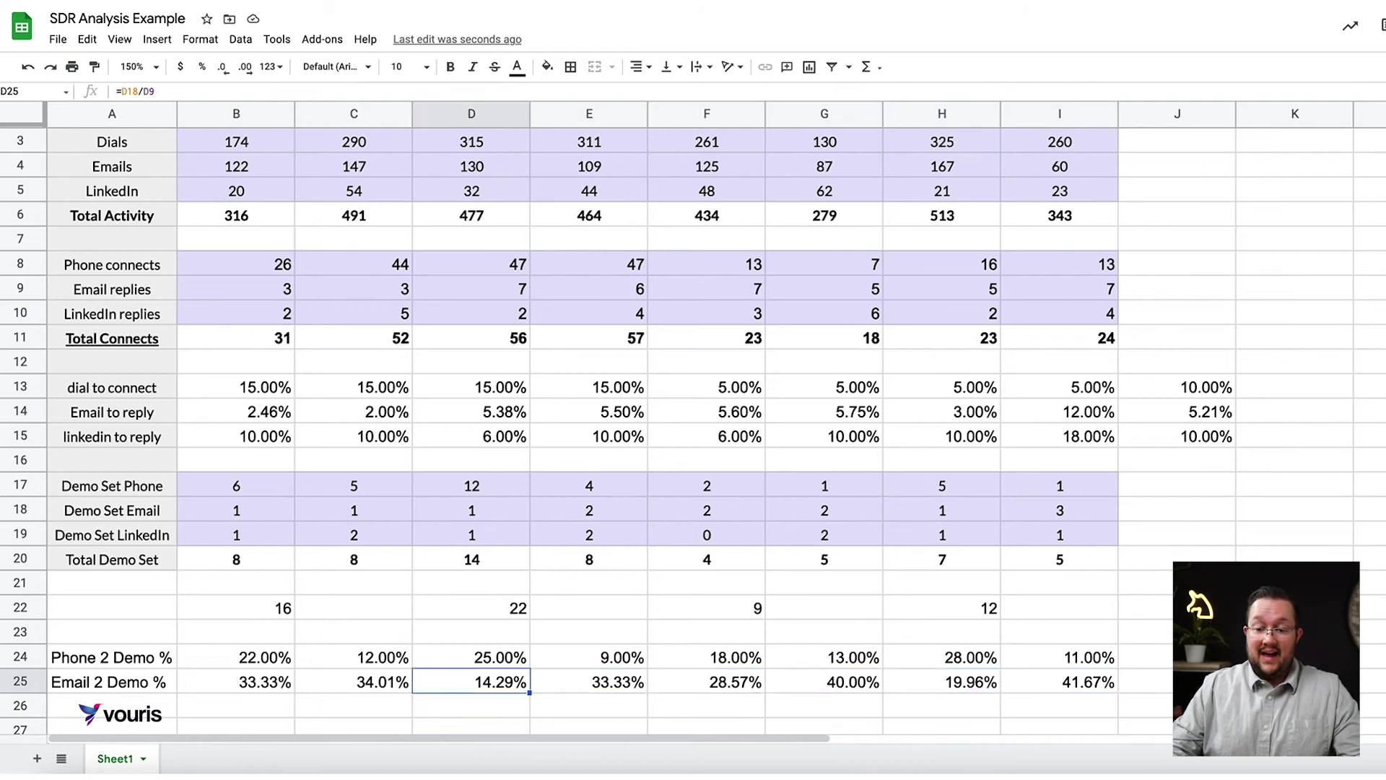
{"action": "key", "text": "Right"}
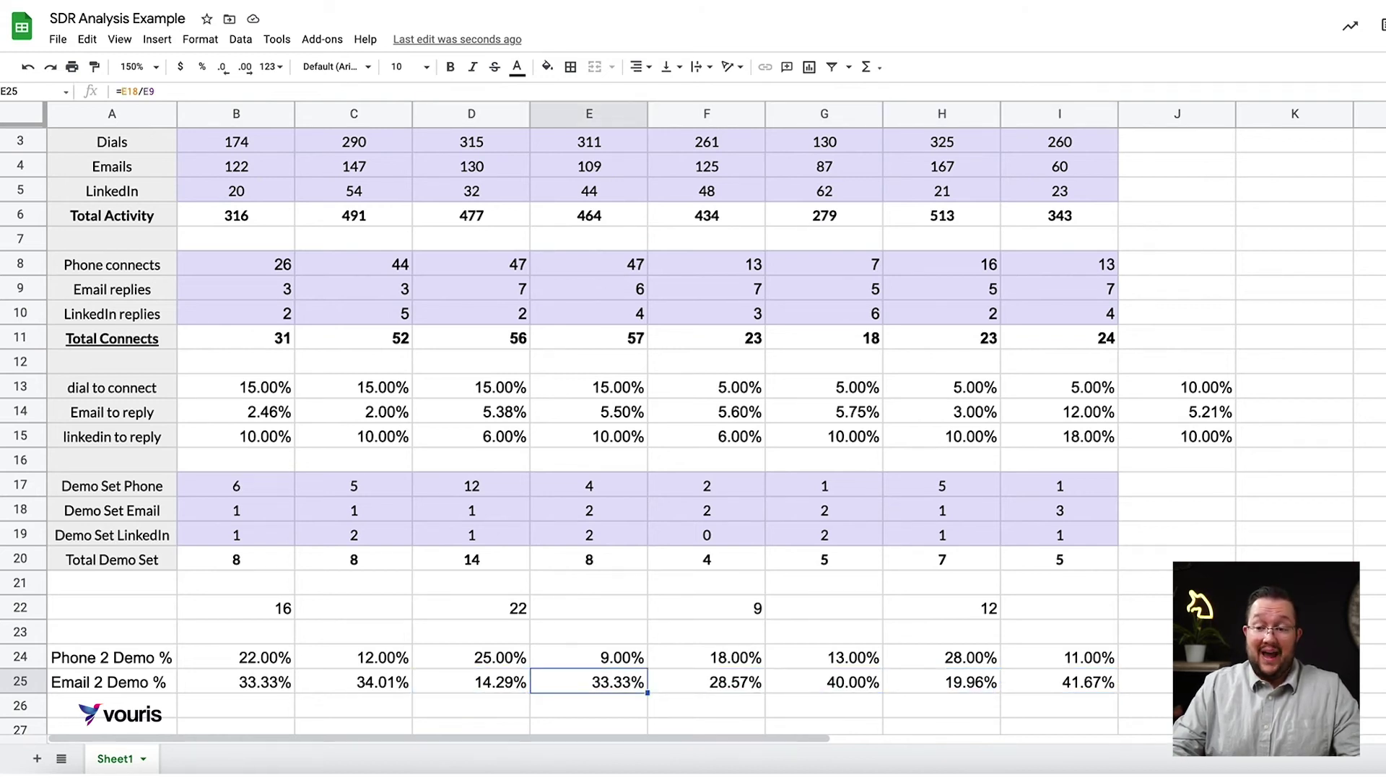
{"action": "key", "text": "Right"}
{"action": "key", "text": "Right"}
{"action": "key", "text": "Right"}
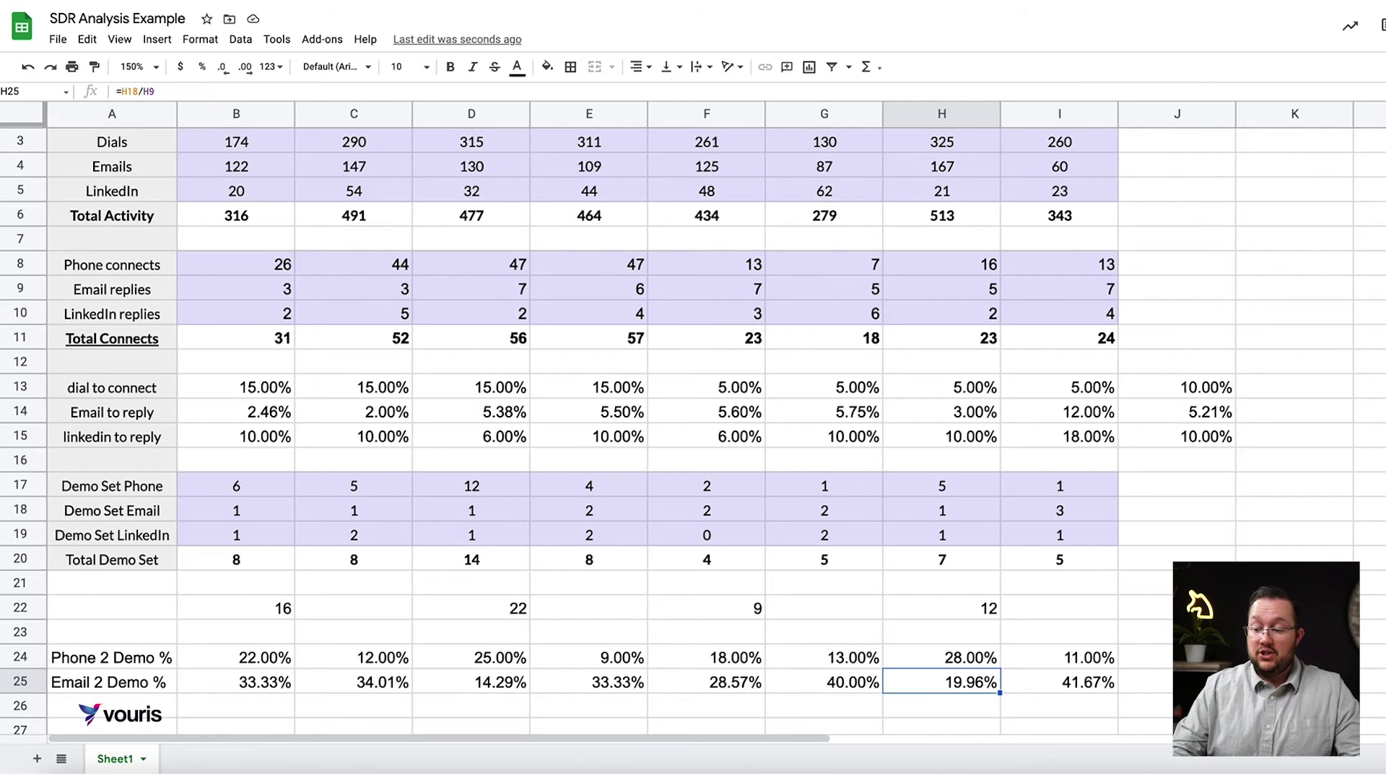
{"action": "key", "text": "Right"}
{"action": "key", "text": "Right"}
{"action": "key", "text": "Left"}
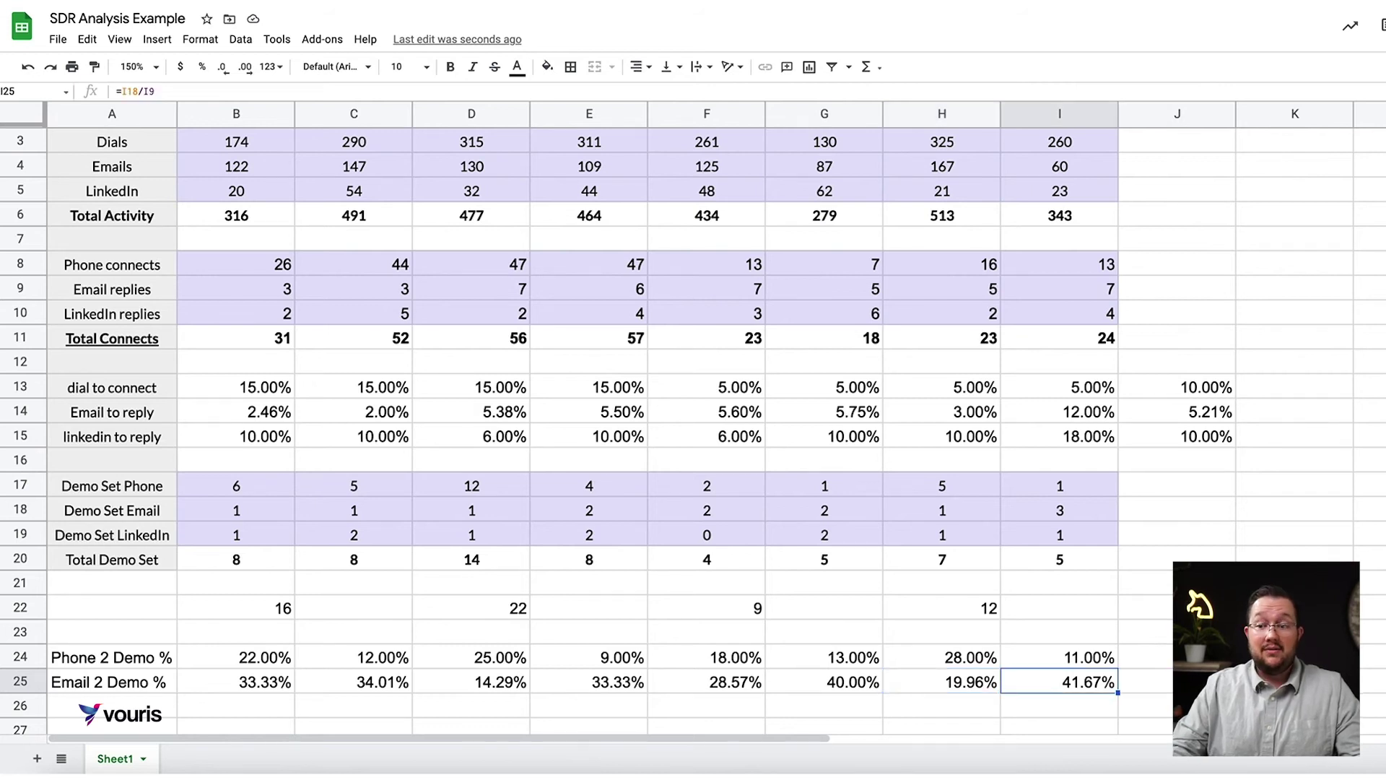
{"action": "key", "text": "Left"}
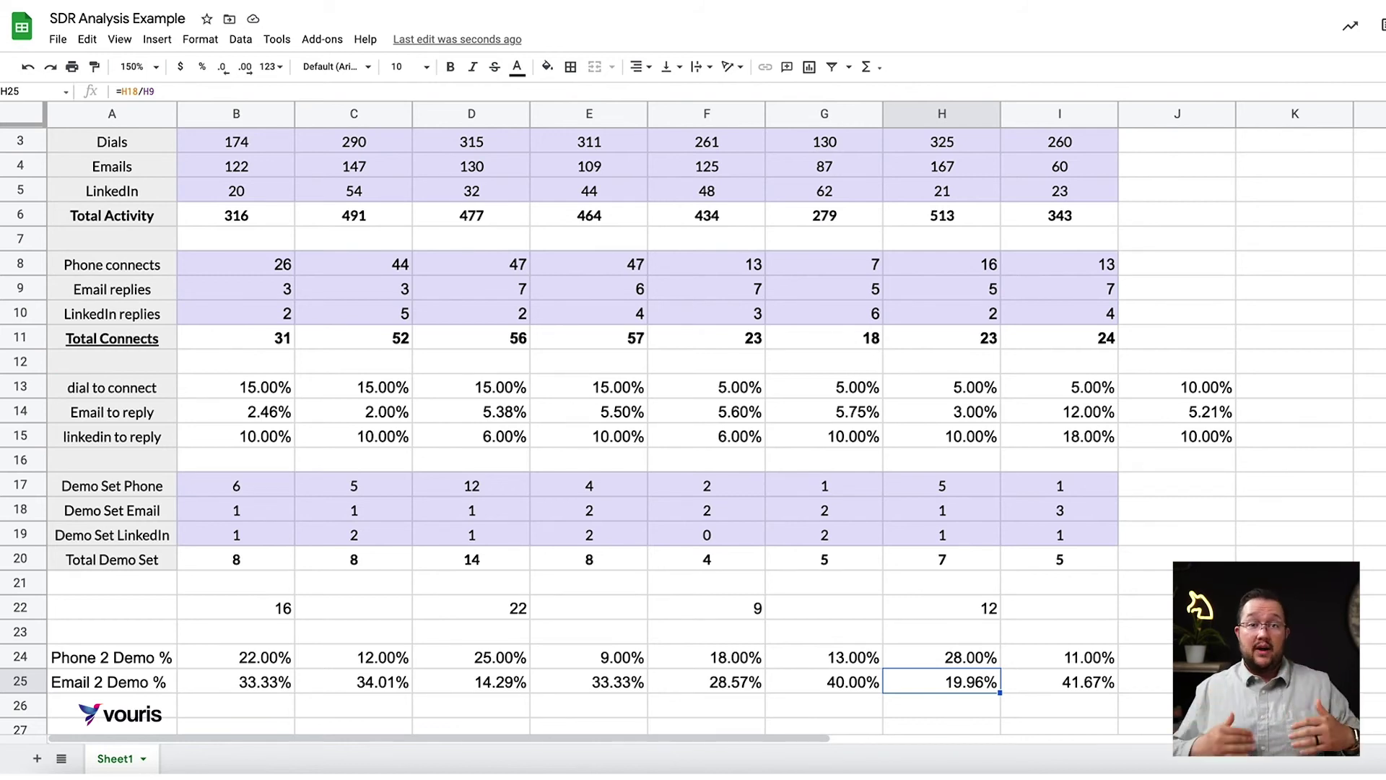
{"action": "left_click", "coordinate": [154, 715]}
{"action": "type", "text": "Linke"}
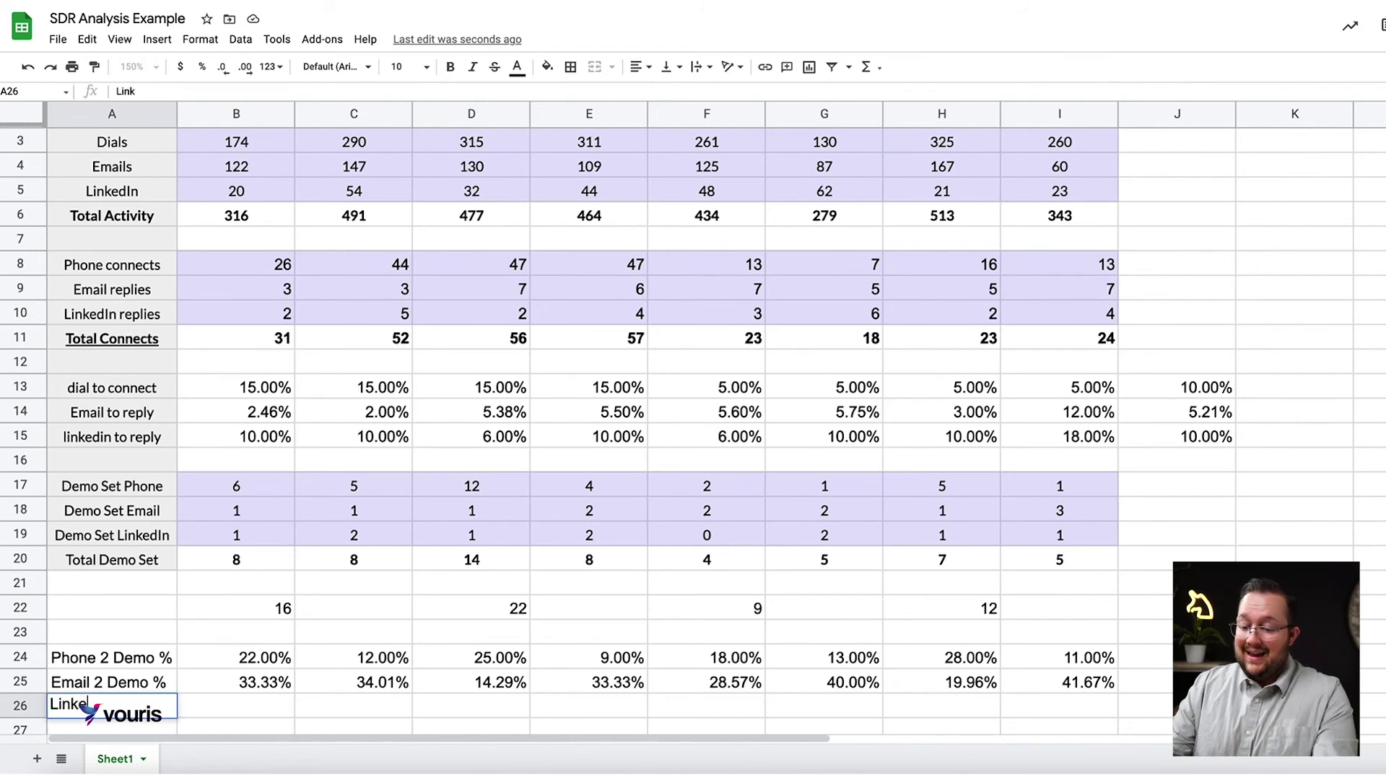
{"action": "type", "text": "d 2 De"}
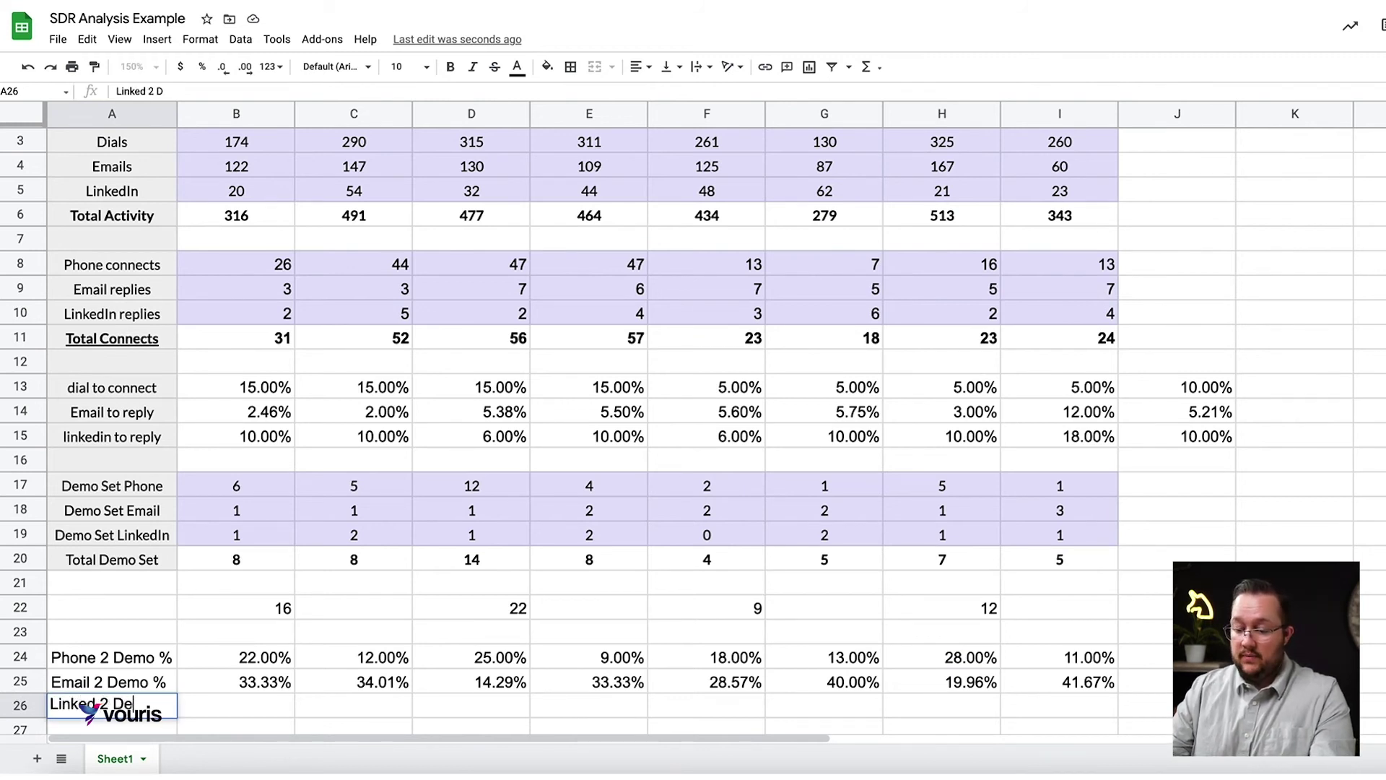
{"action": "type", "text": "mo %"}
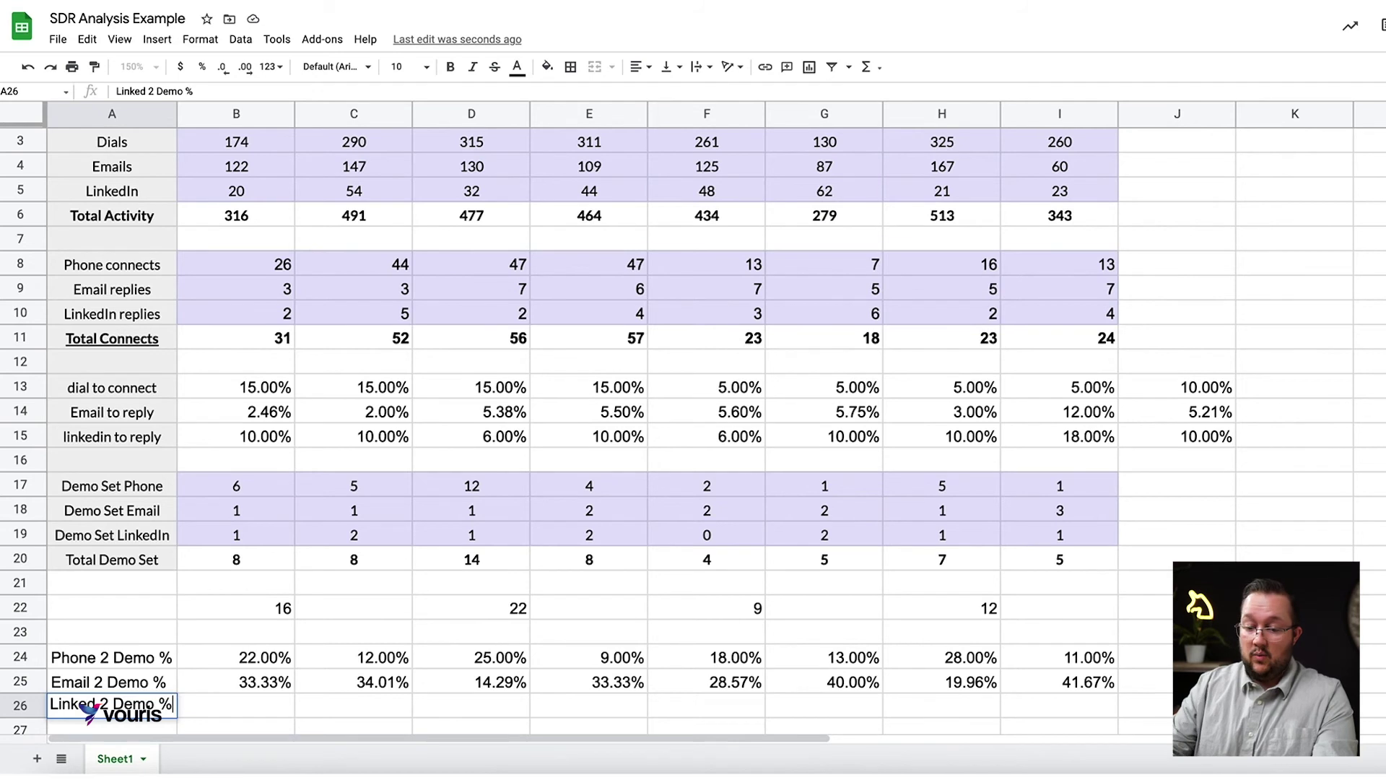
- Enter =B19/B10 in B26 as a percentage and fill it across to I26
{"action": "key", "text": "Tab"}
{"action": "type", "text": "="}
{"action": "key", "text": "Up"}
{"action": "key", "text": "Up"}
{"action": "key", "text": "Up"}
{"action": "key", "text": "Up"}
{"action": "key", "text": "Up"}
{"action": "key", "text": "Up"}
{"action": "key", "text": "Up"}
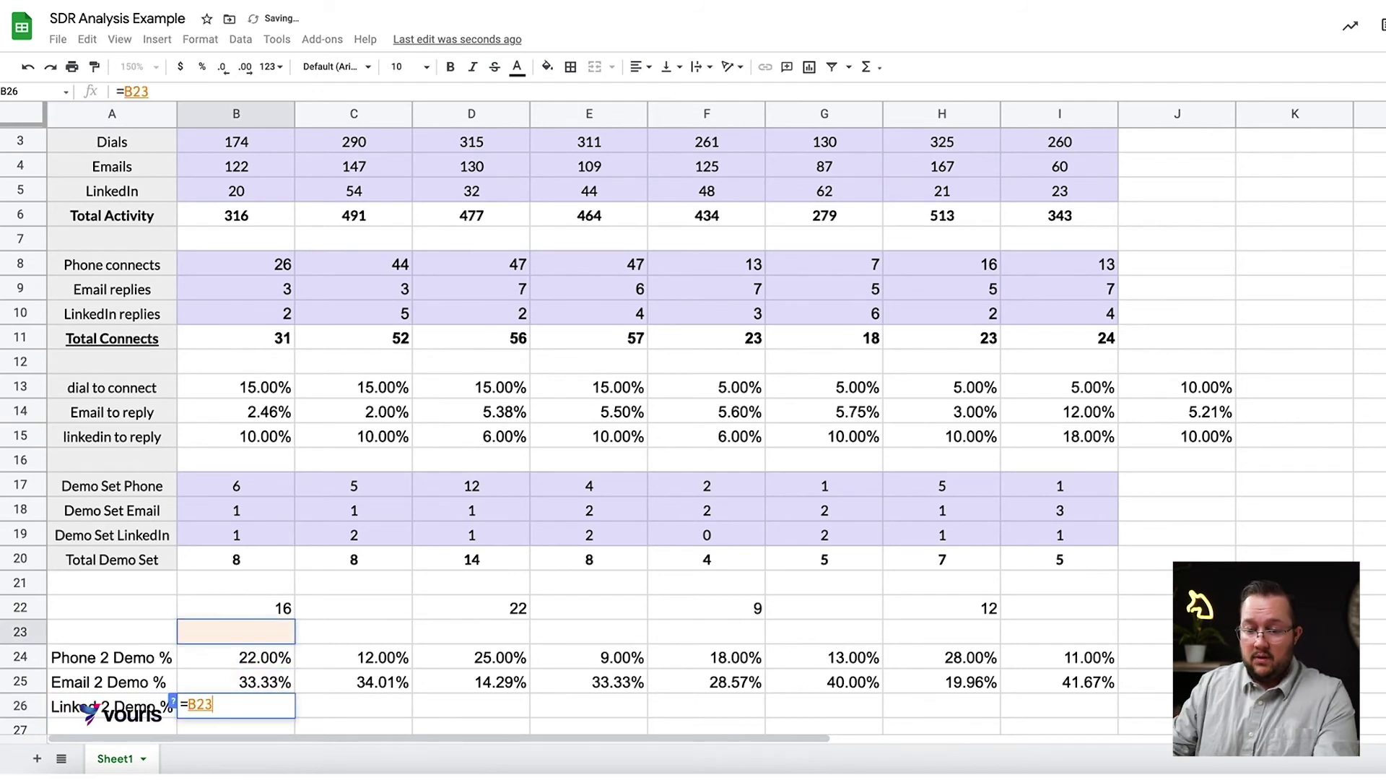
{"action": "type", "text": "/"}
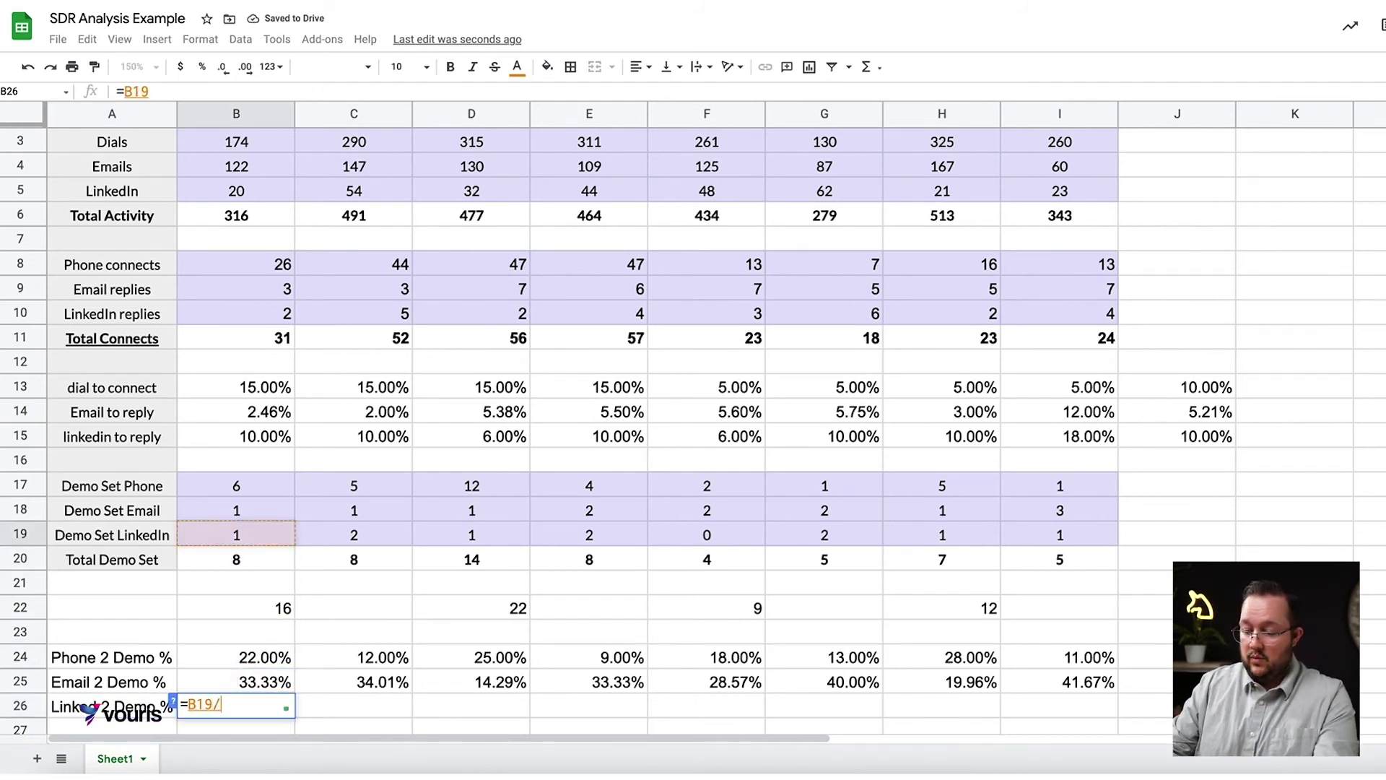
{"action": "key", "text": "Up"}
{"action": "key", "text": "Up"}
{"action": "key", "text": "Up"}
{"action": "key", "text": "Up"}
{"action": "key", "text": "Up"}
{"action": "key", "text": "Up"}
{"action": "key", "text": "Up"}
{"action": "key", "text": "Up"}
{"action": "key", "text": "Up"}
{"action": "key", "text": "Up"}
{"action": "key", "text": "Up"}
{"action": "key", "text": "Up"}
{"action": "key", "text": "Up"}
{"action": "key", "text": "Up"}
{"action": "key", "text": "Up"}
{"action": "key", "text": "Up"}
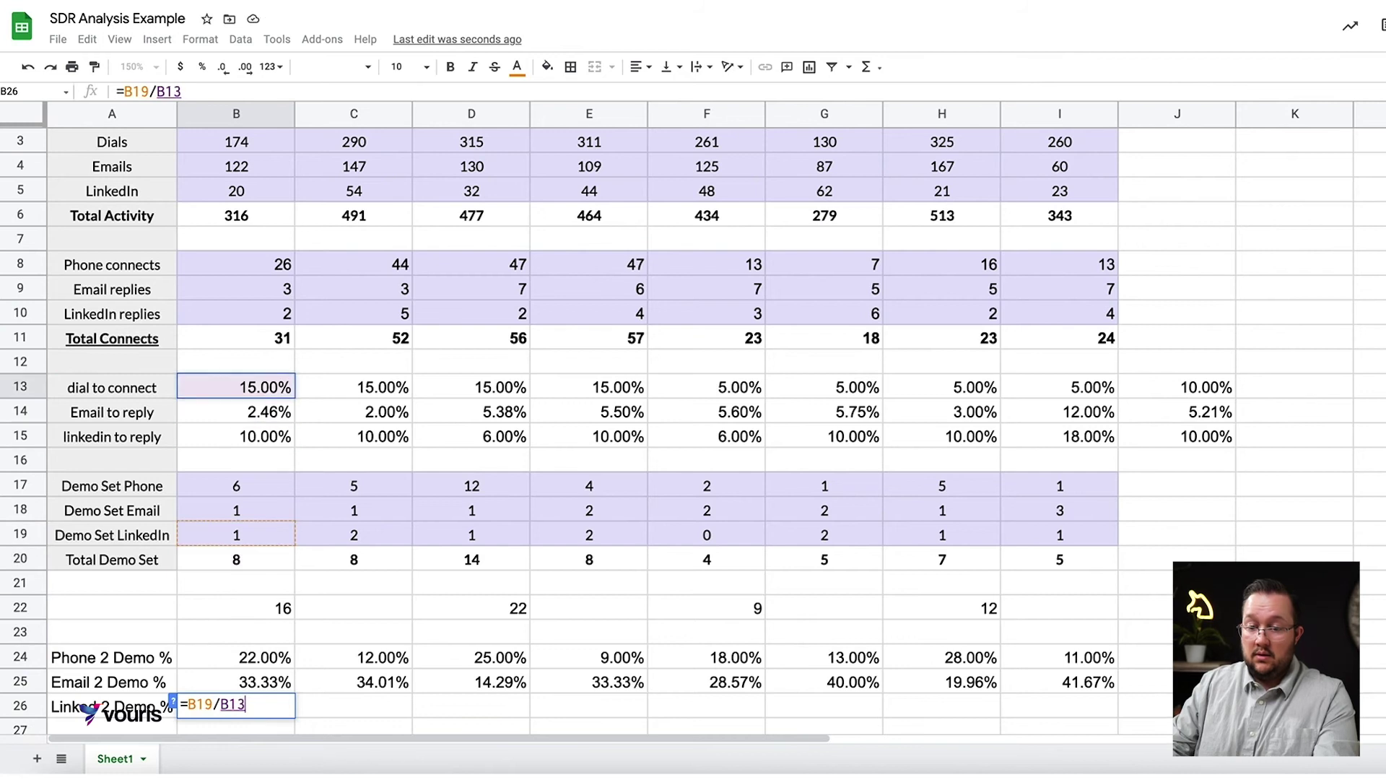
{"action": "key", "text": "Return"}
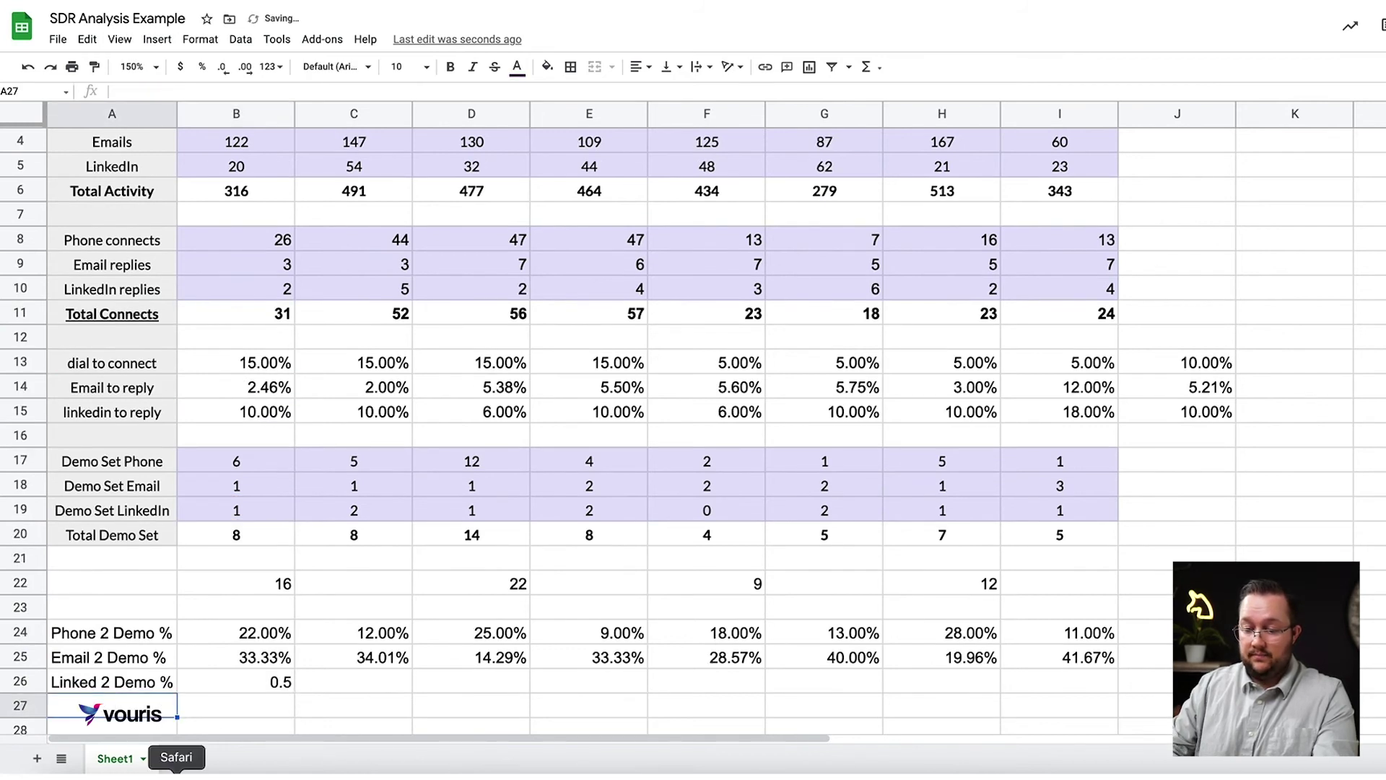
{"action": "left_click", "coordinate": [290, 684]}
{"action": "left_click", "coordinate": [203, 67]}
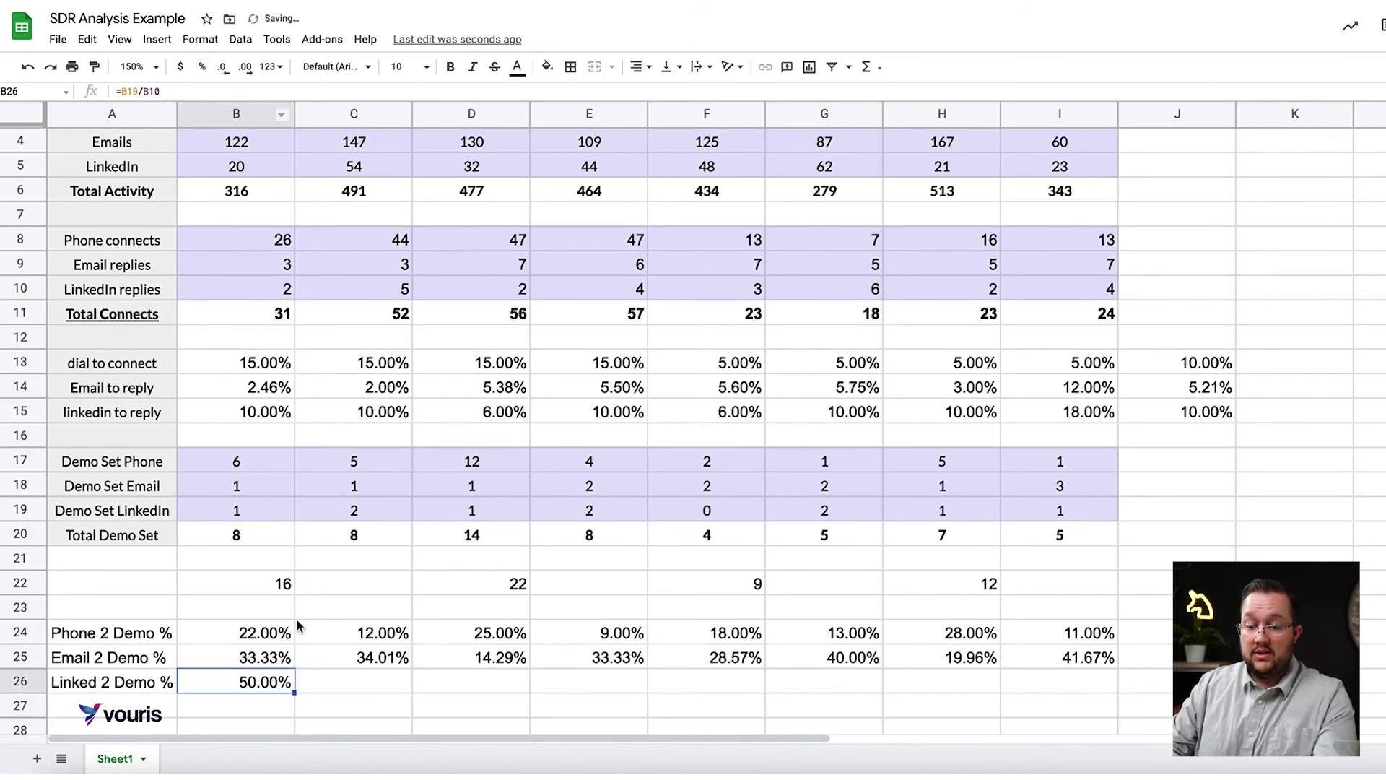
{"action": "left_click_drag", "start_coordinate": [295, 692], "coordinate": [1117, 684]}
{"action": "left_click", "coordinate": [1170, 701]}
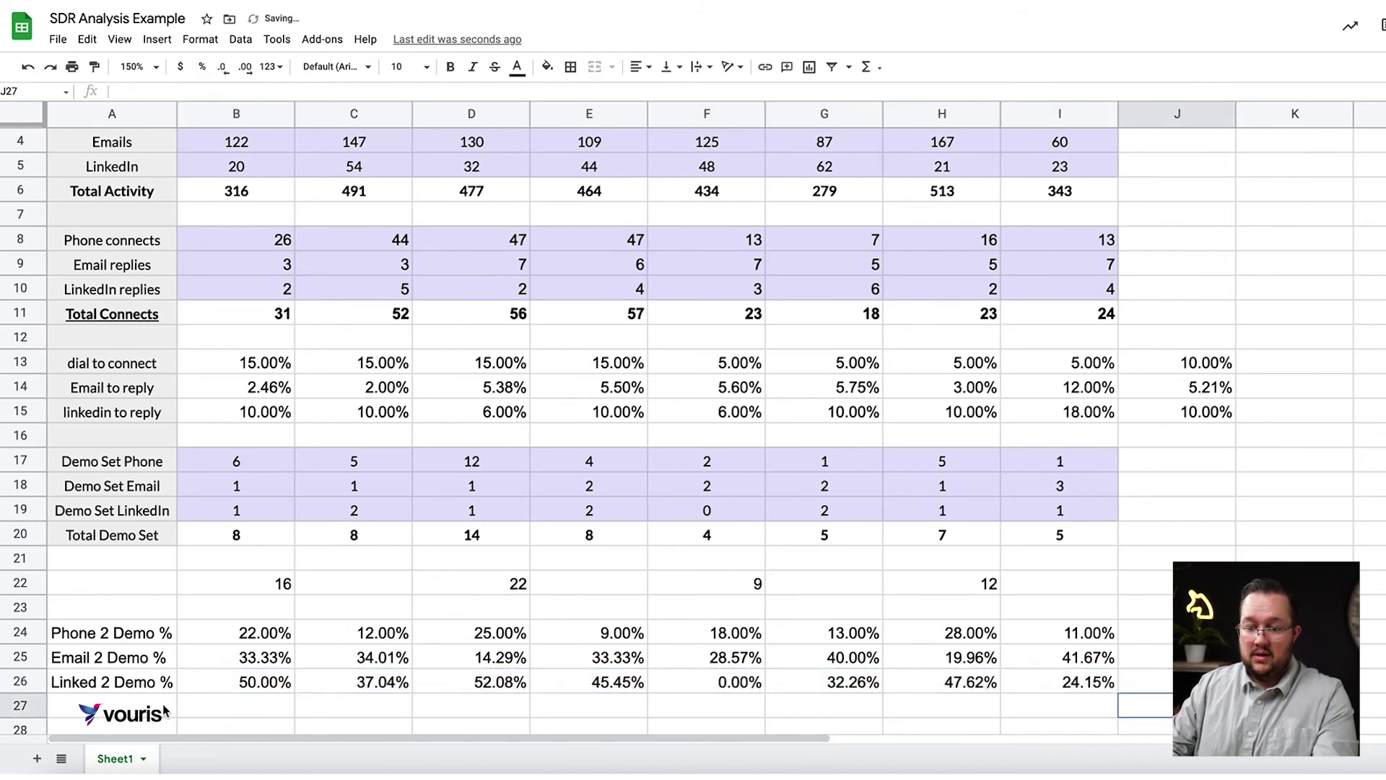
{"action": "left_click", "coordinate": [234, 705]}
- Check the Linked 2 Demo % formulas along row 26 up to the averages column
{"action": "left_click", "coordinate": [259, 681]}
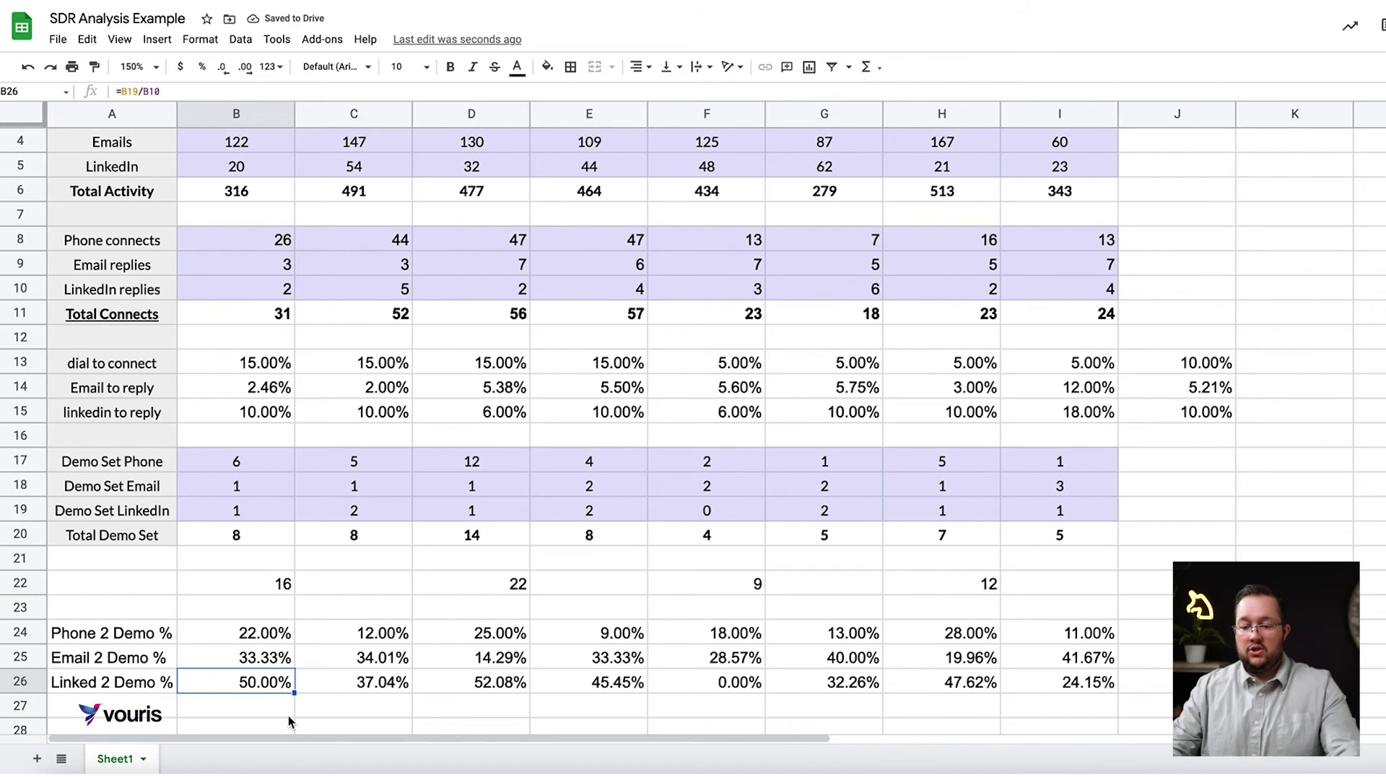
{"action": "key", "text": "Right"}
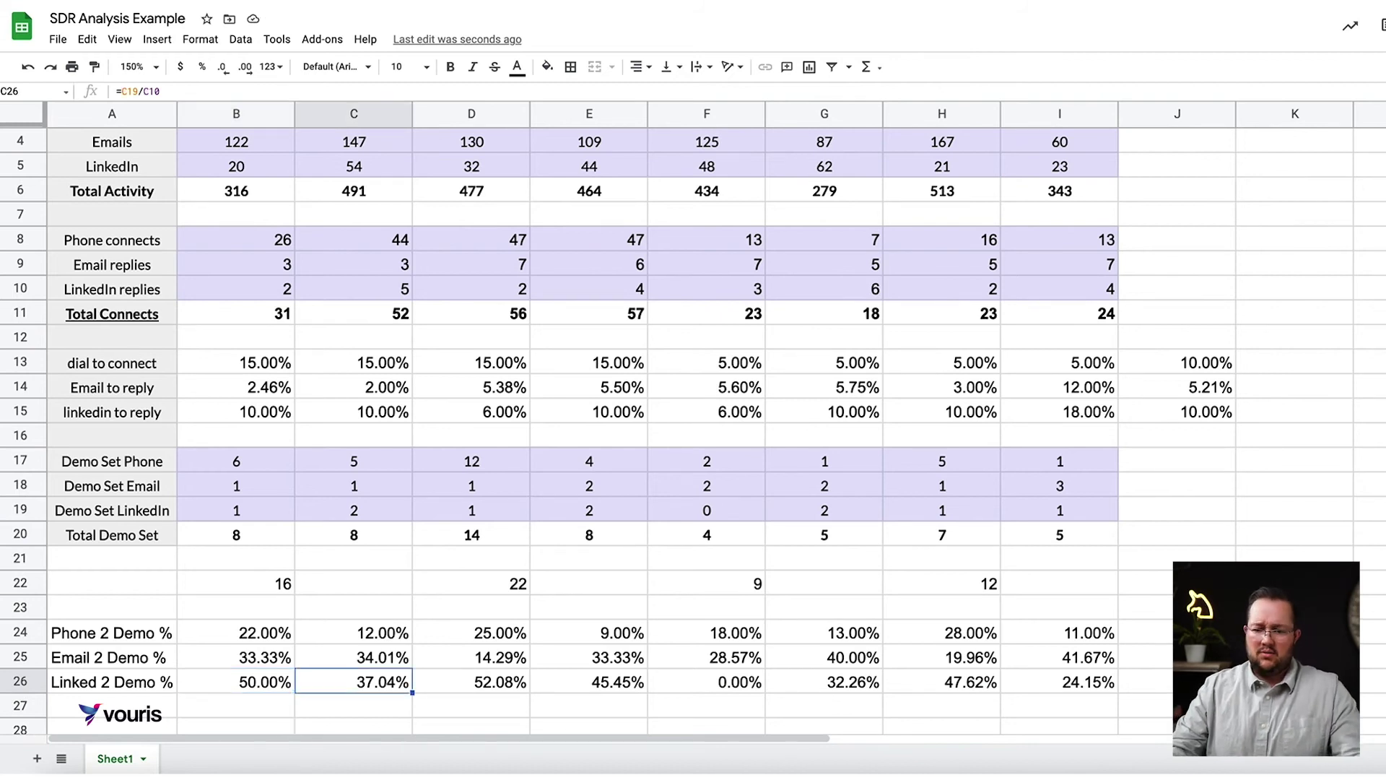
{"action": "key", "text": "Left"}
{"action": "key", "text": "Right"}
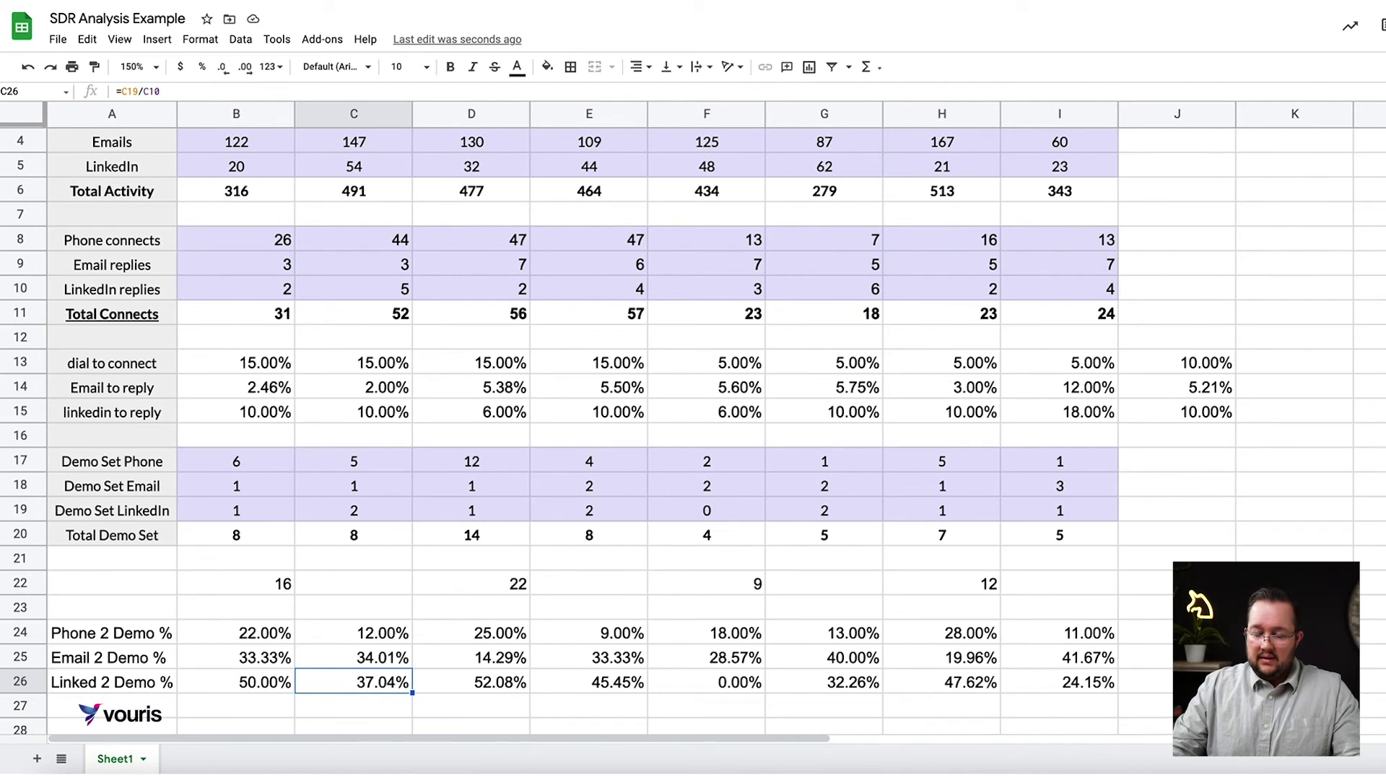
{"action": "key", "text": "Right"}
{"action": "key", "text": "Right"}
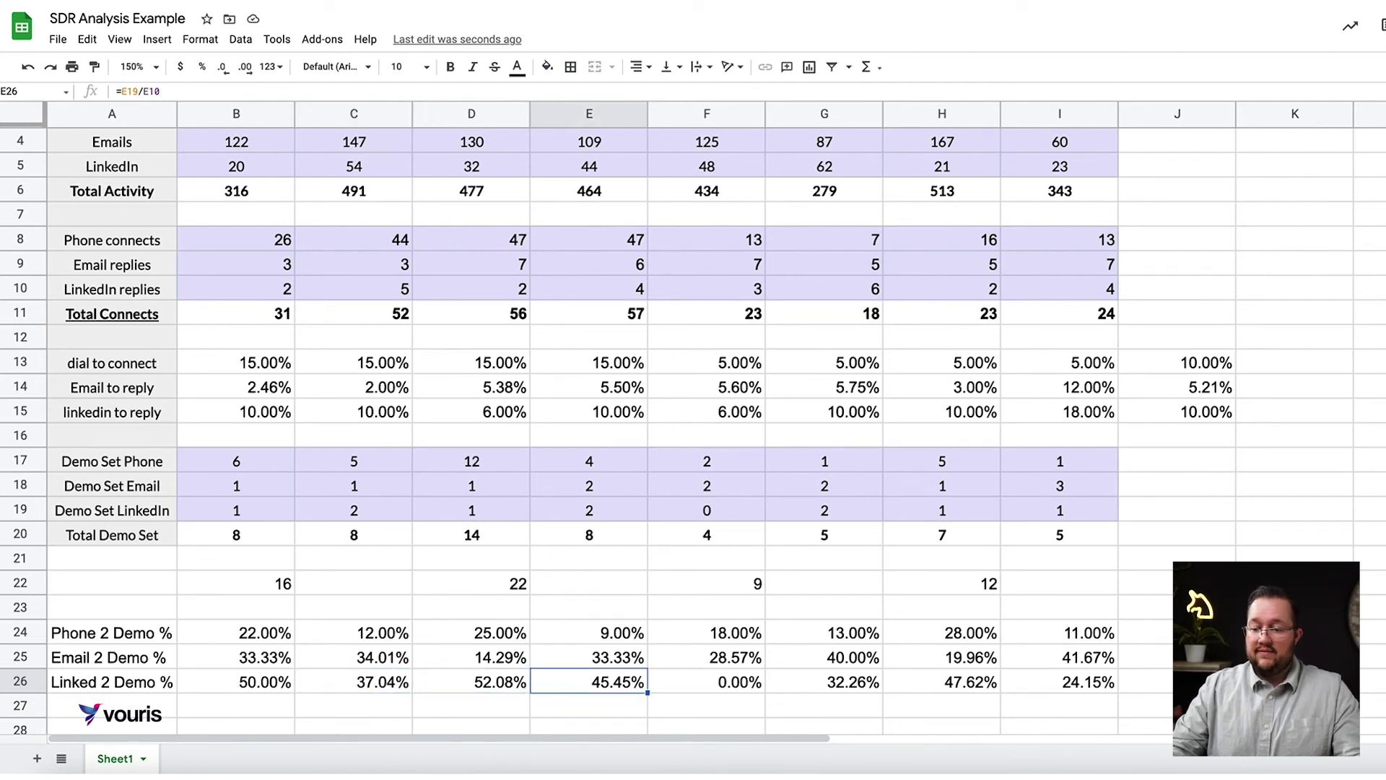
{"action": "key", "text": "Right"}
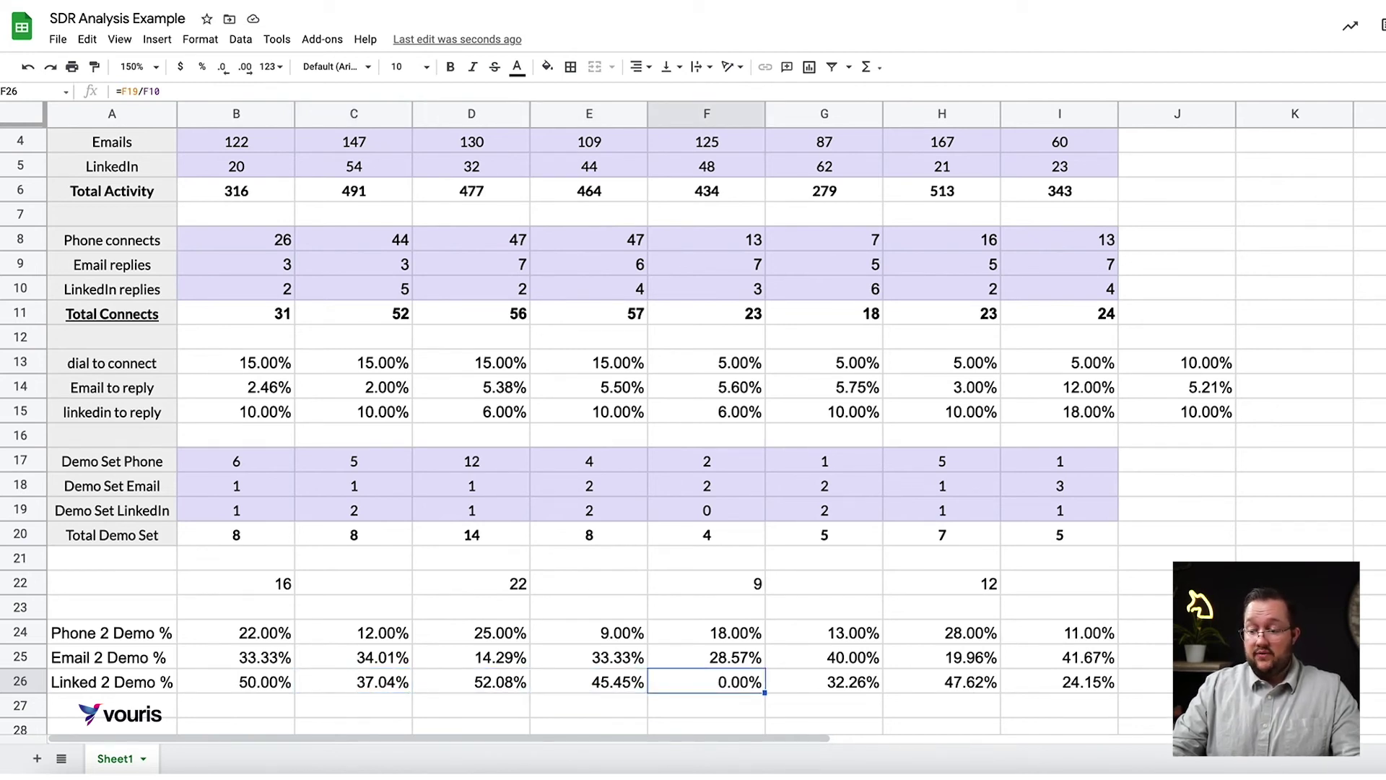
{"action": "key", "text": "Right"}
{"action": "key", "text": "Right"}
{"action": "key", "text": "Right"}
{"action": "key", "text": "Right"}
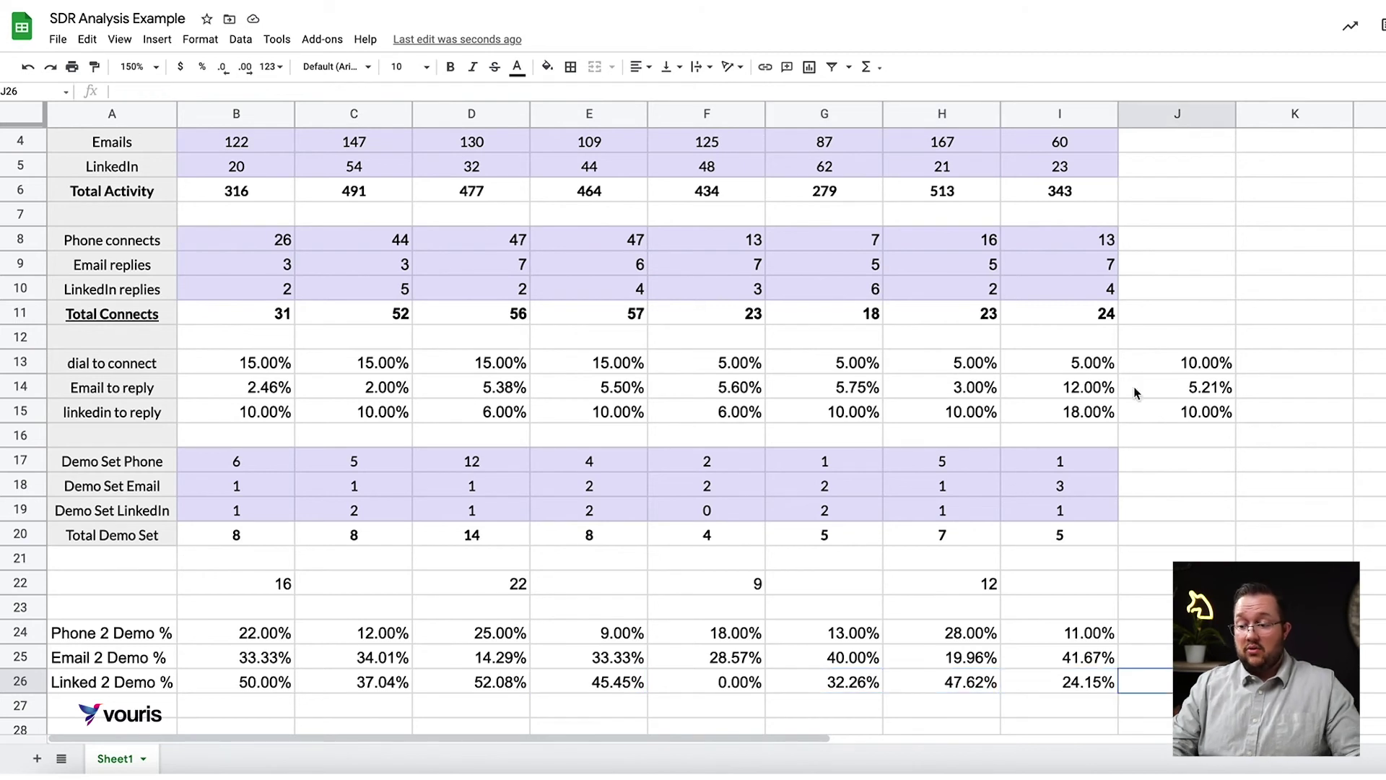
- Copy the J13:J15 average formulas into J24:J26
{"action": "left_click_drag", "start_coordinate": [1210, 413], "coordinate": [1206, 371]}
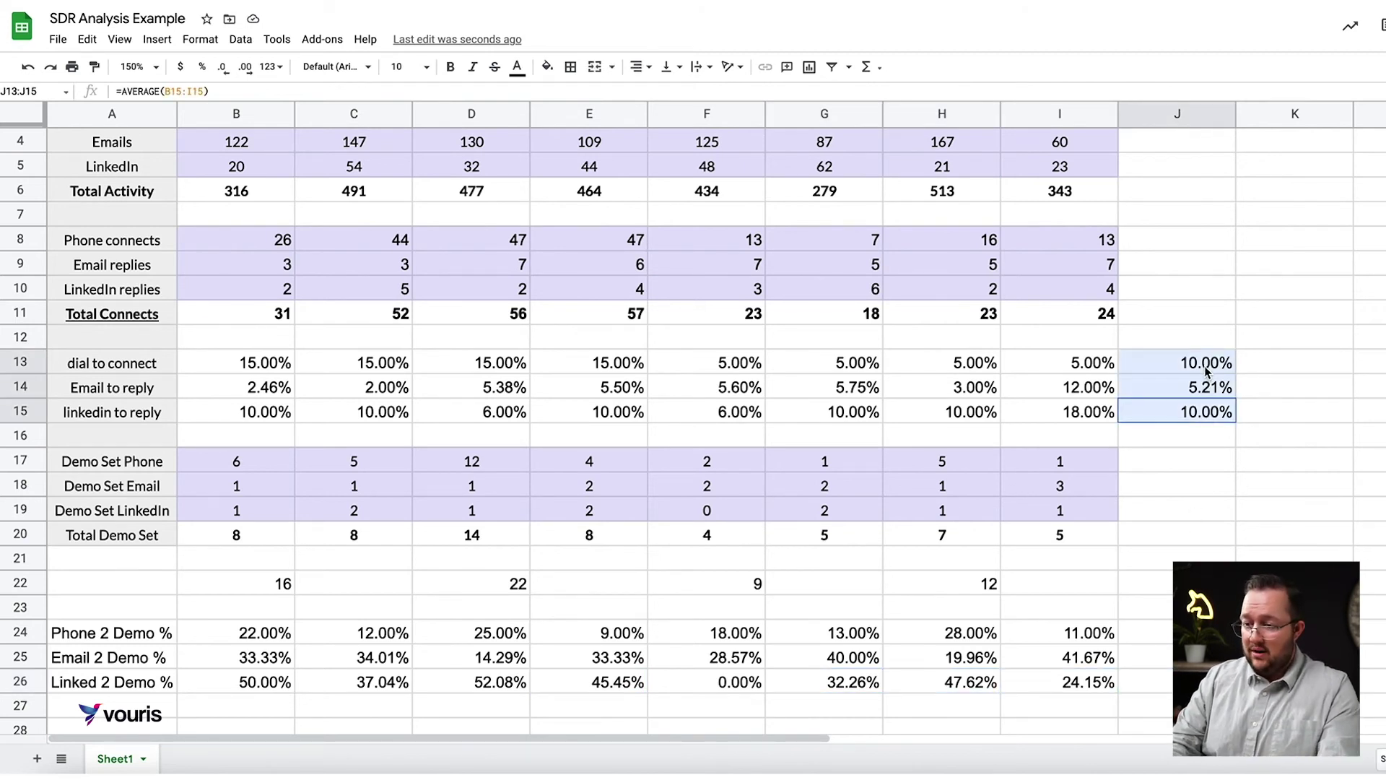
{"action": "key", "text": "ctrl+c"}
{"action": "left_click", "coordinate": [1167, 634]}
{"action": "key", "text": "ctrl+v"}
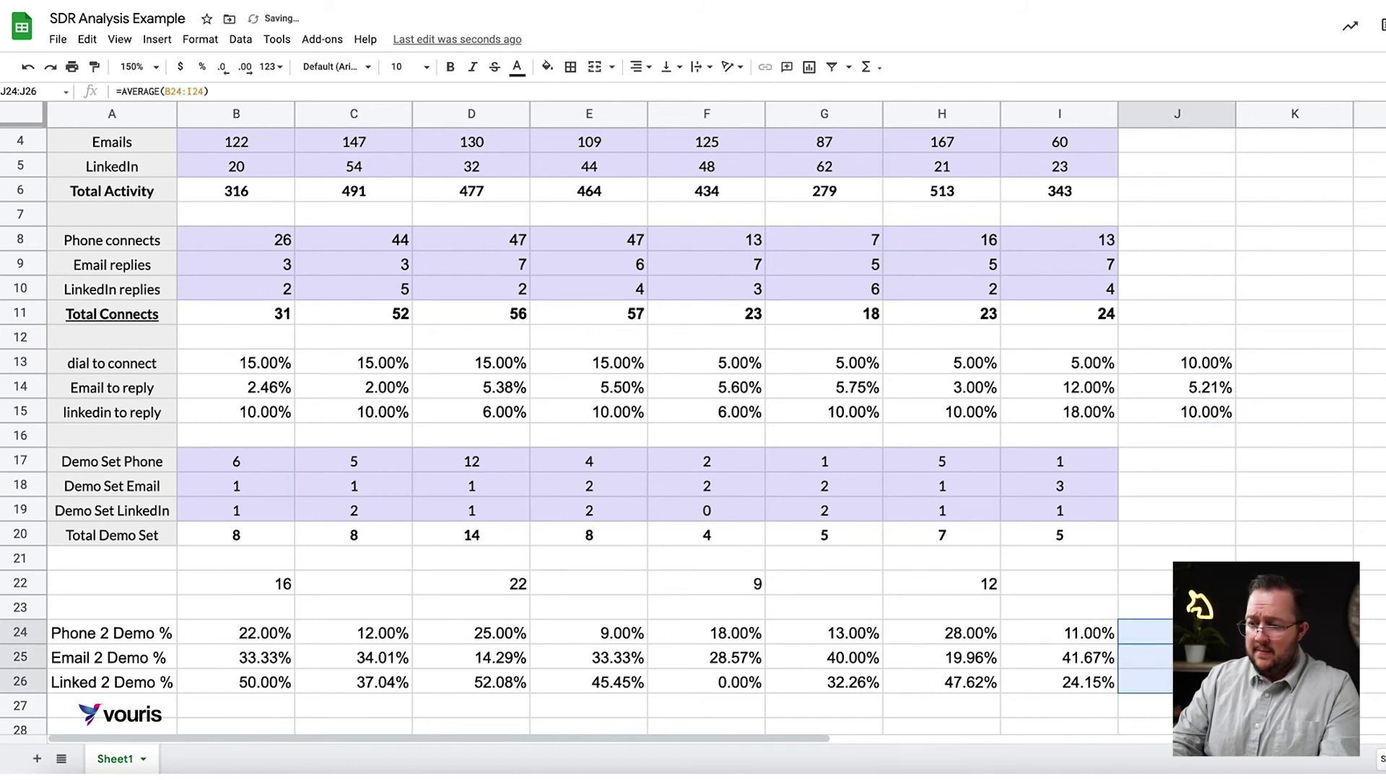
- Check the formulas in J26, G26, H26 and I26
{"action": "left_click", "coordinate": [1199, 681]}
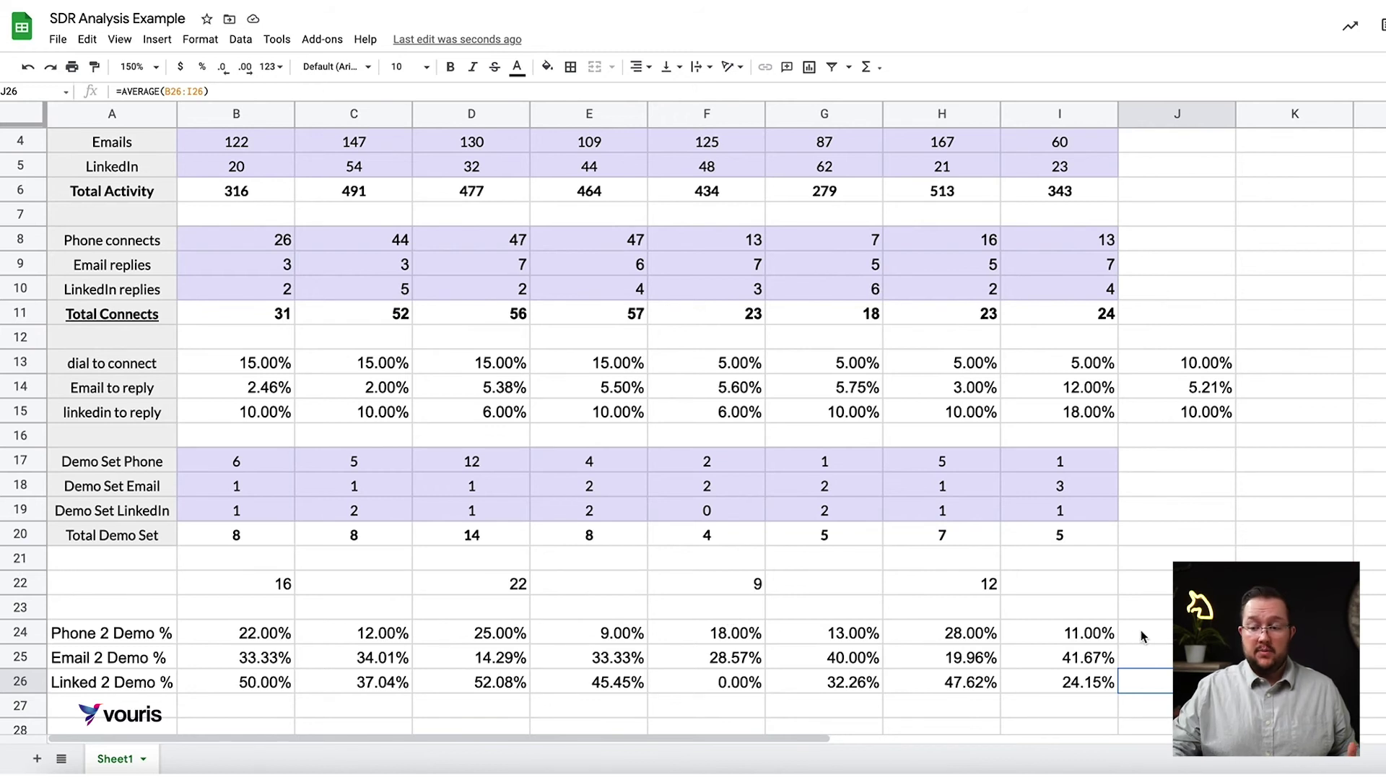
{"action": "left_click", "coordinate": [860, 691]}
{"action": "left_click", "coordinate": [956, 684]}
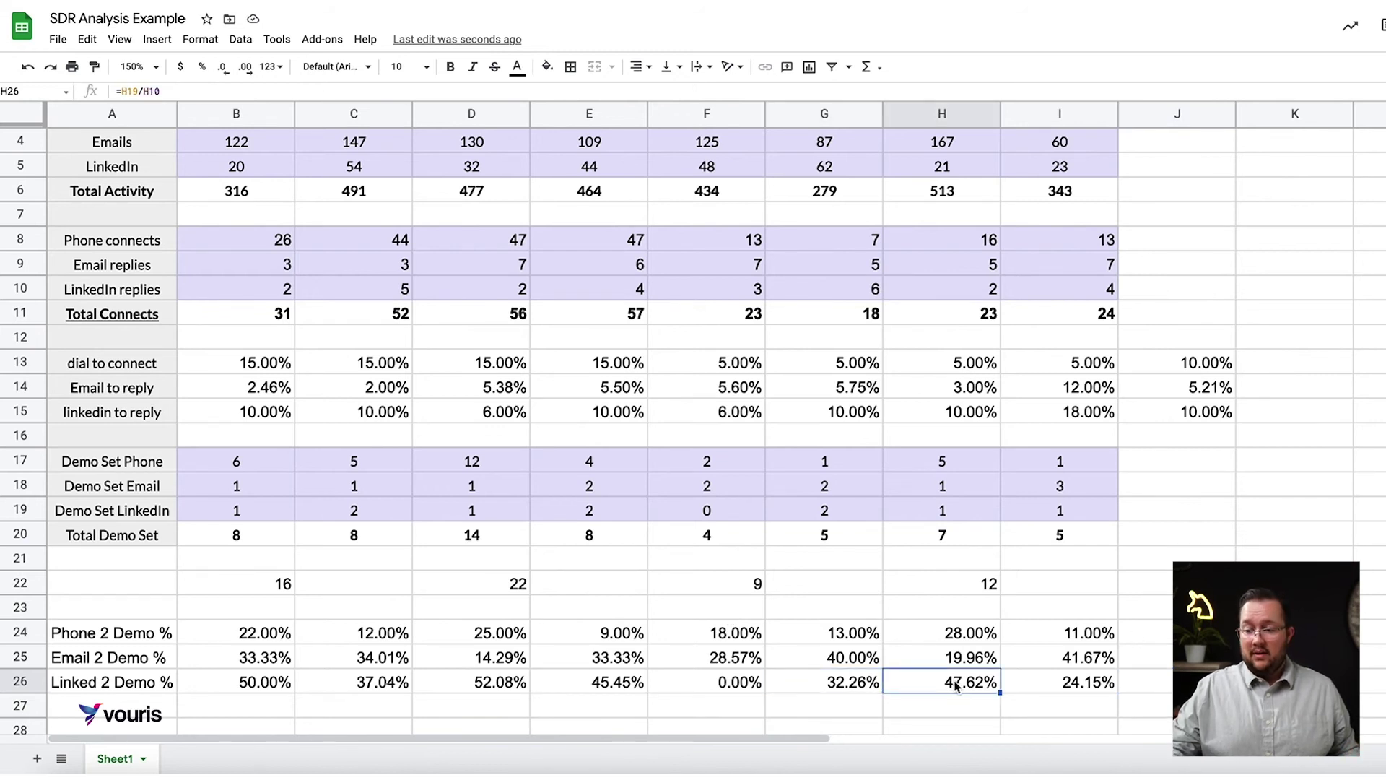
{"action": "left_click", "coordinate": [1040, 682]}
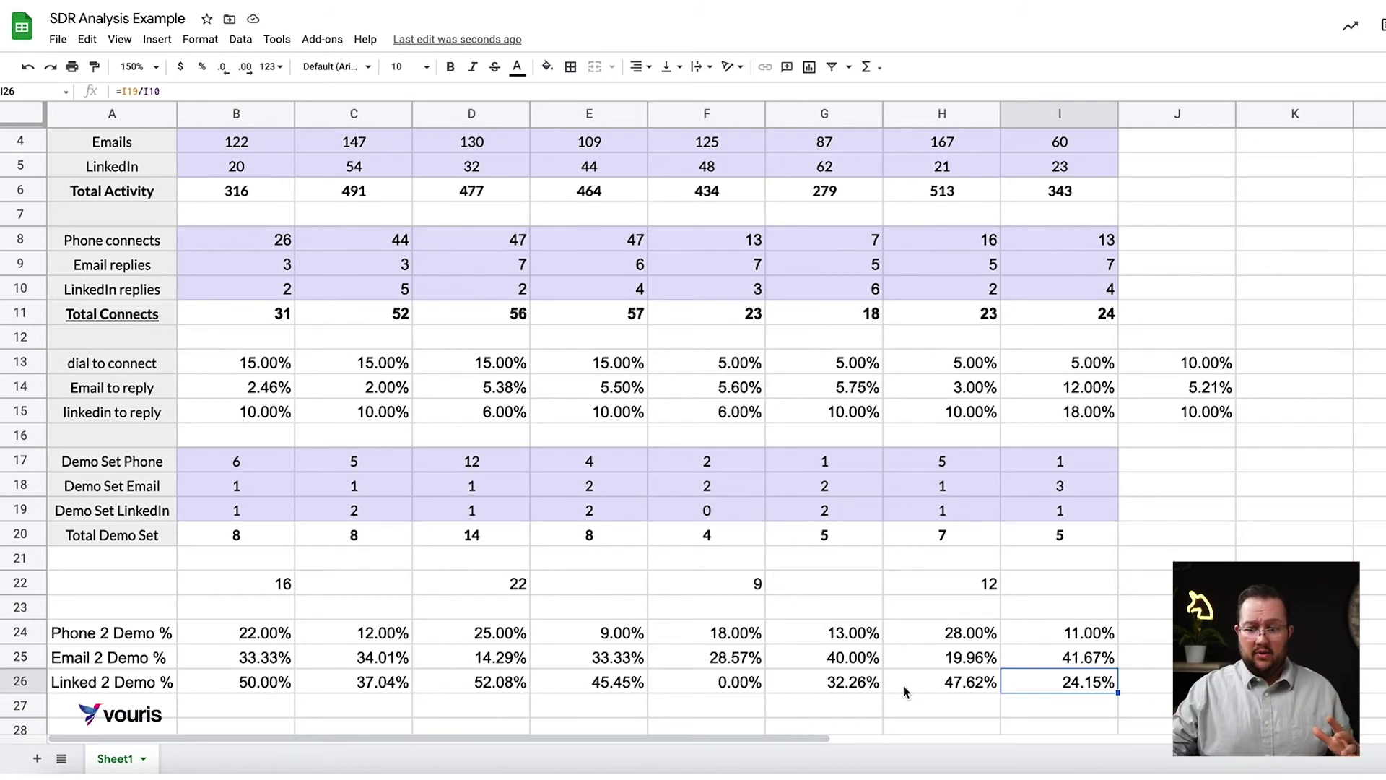
{"action": "scroll", "coordinate": [903, 691], "scroll_direction": "up", "scroll_amount": 3}
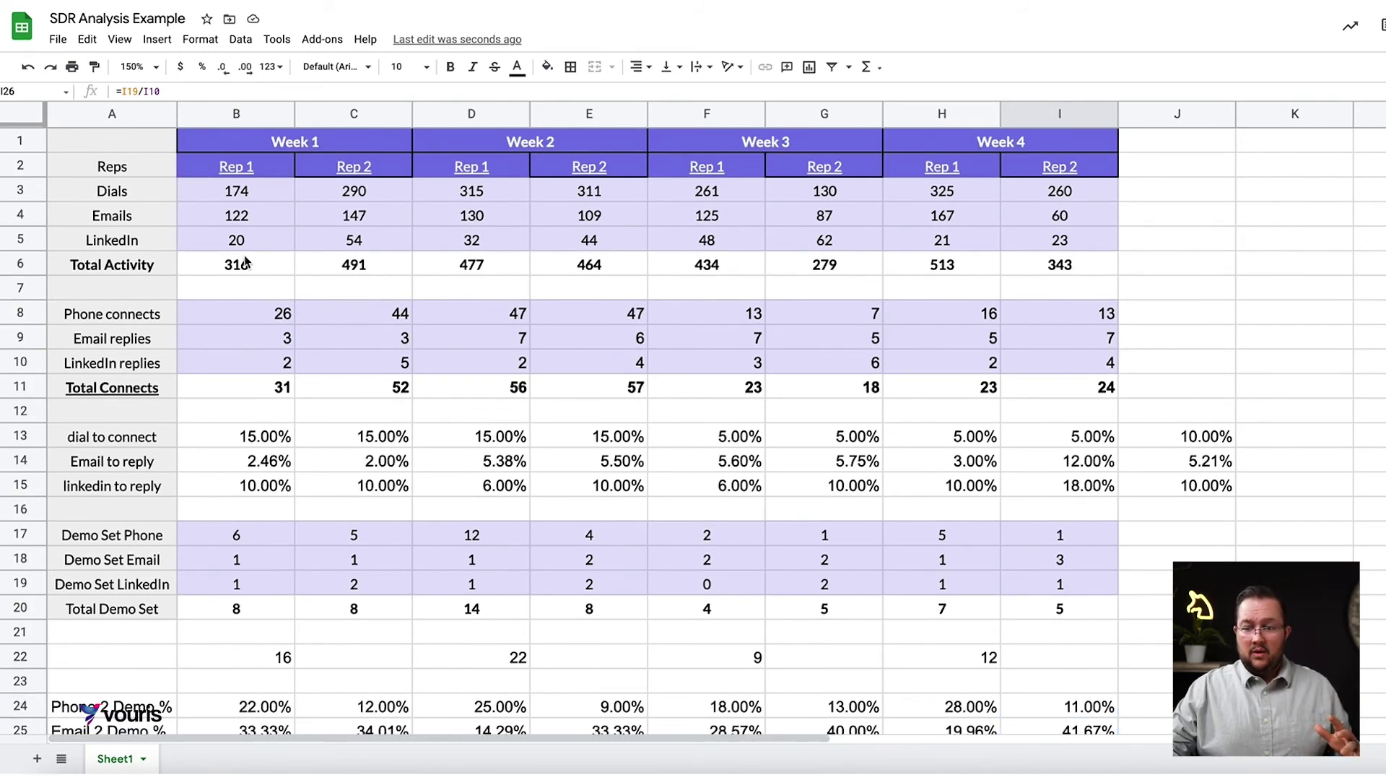
- Select the LinkedIn activity, LinkedIn-to-reply and Linked 2 Demo % rows, and review J26's average
{"action": "left_click_drag", "start_coordinate": [249, 243], "coordinate": [1047, 243]}
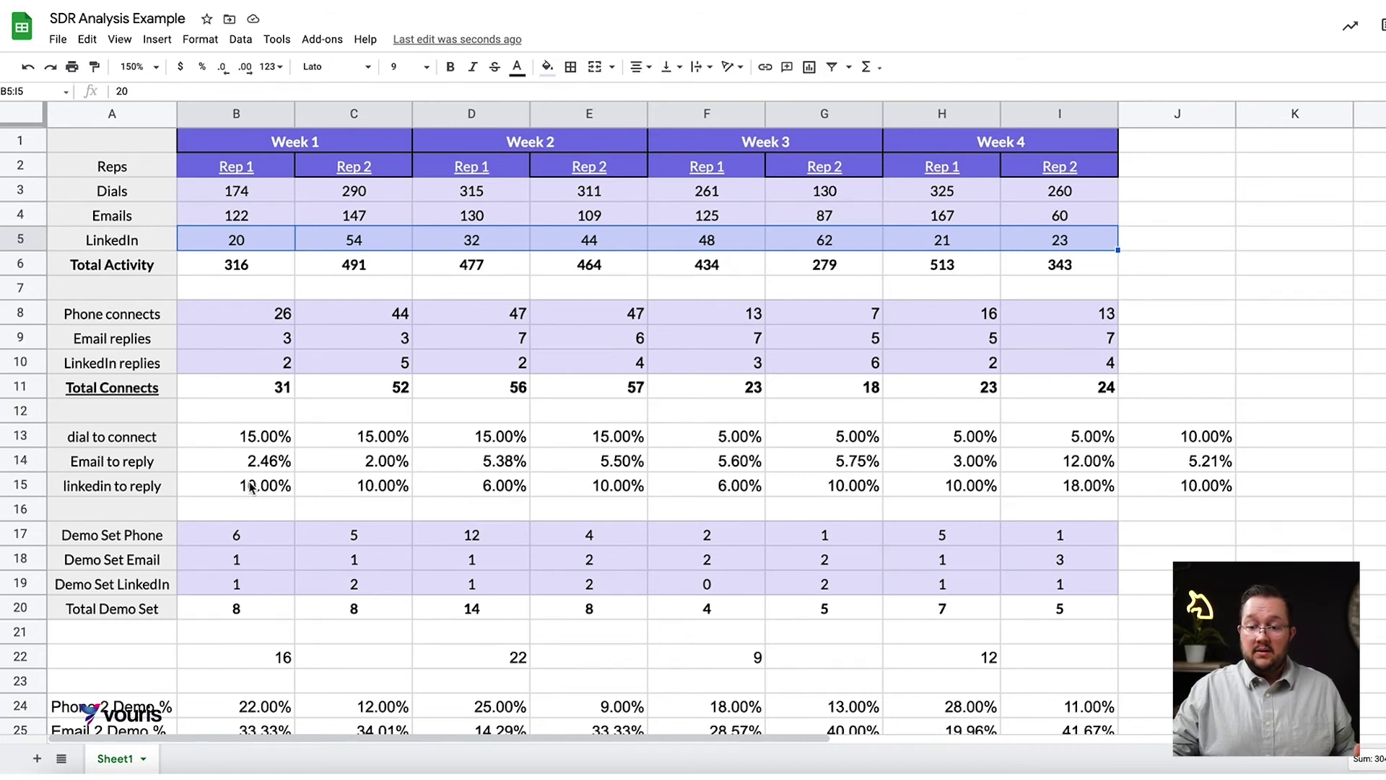
{"action": "left_click_drag", "start_coordinate": [250, 484], "coordinate": [1041, 491]}
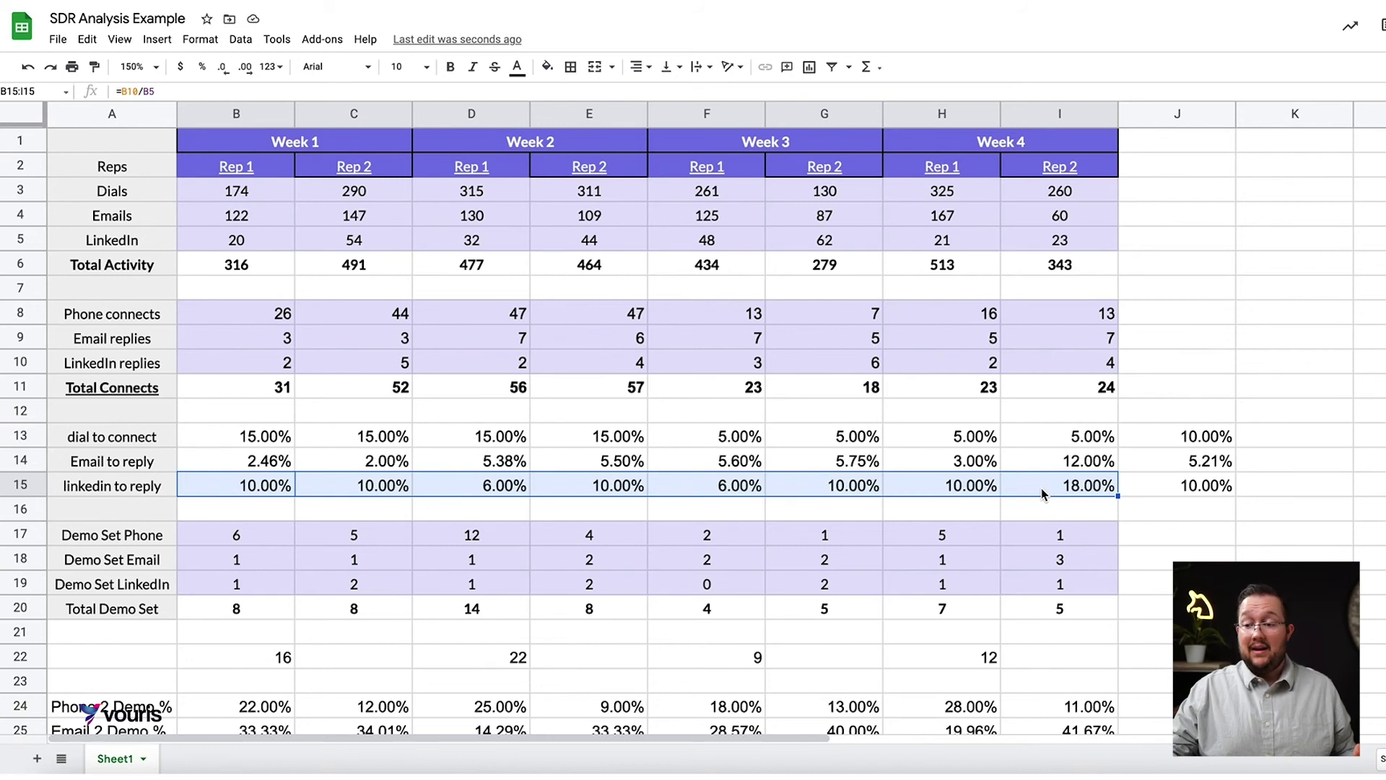
{"action": "scroll", "coordinate": [1042, 492], "scroll_direction": "down", "scroll_amount": 2}
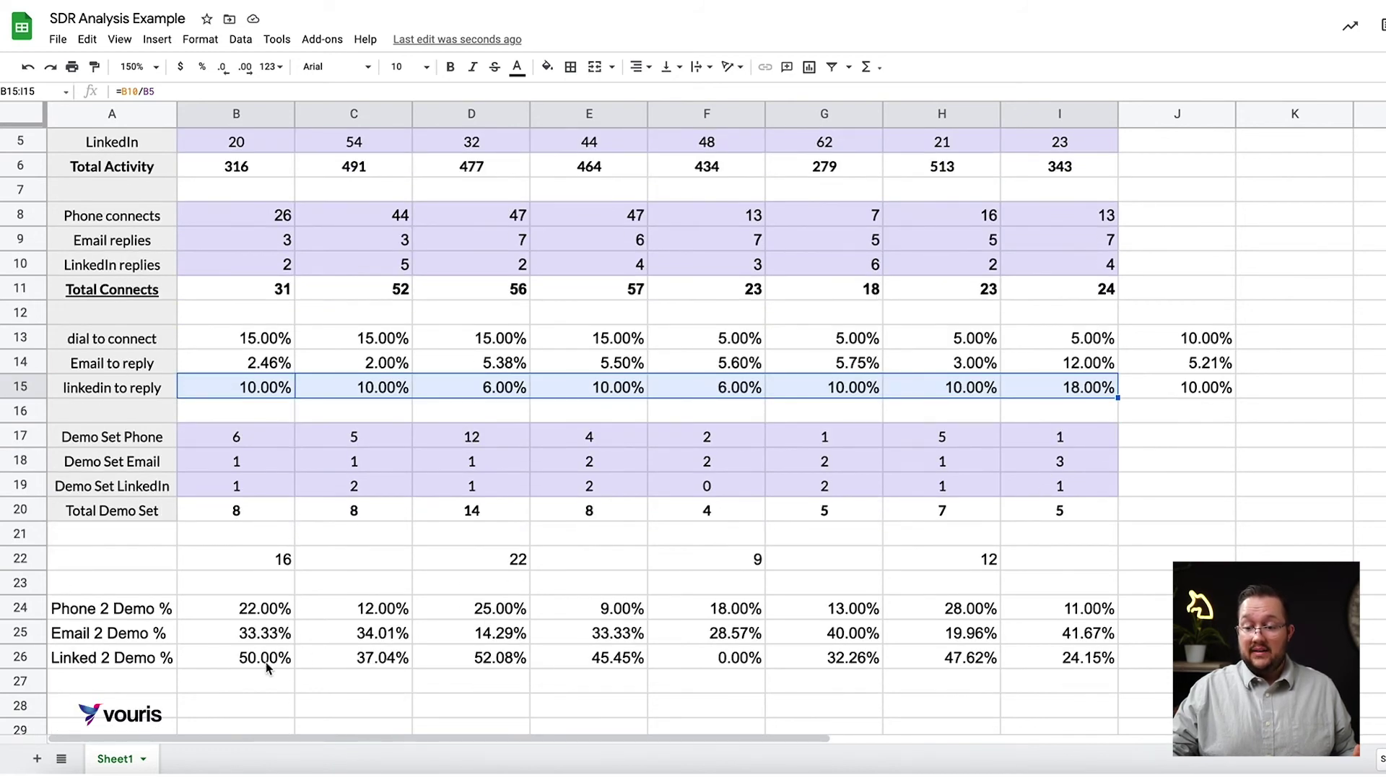
{"action": "left_click_drag", "start_coordinate": [266, 668], "coordinate": [1136, 658]}
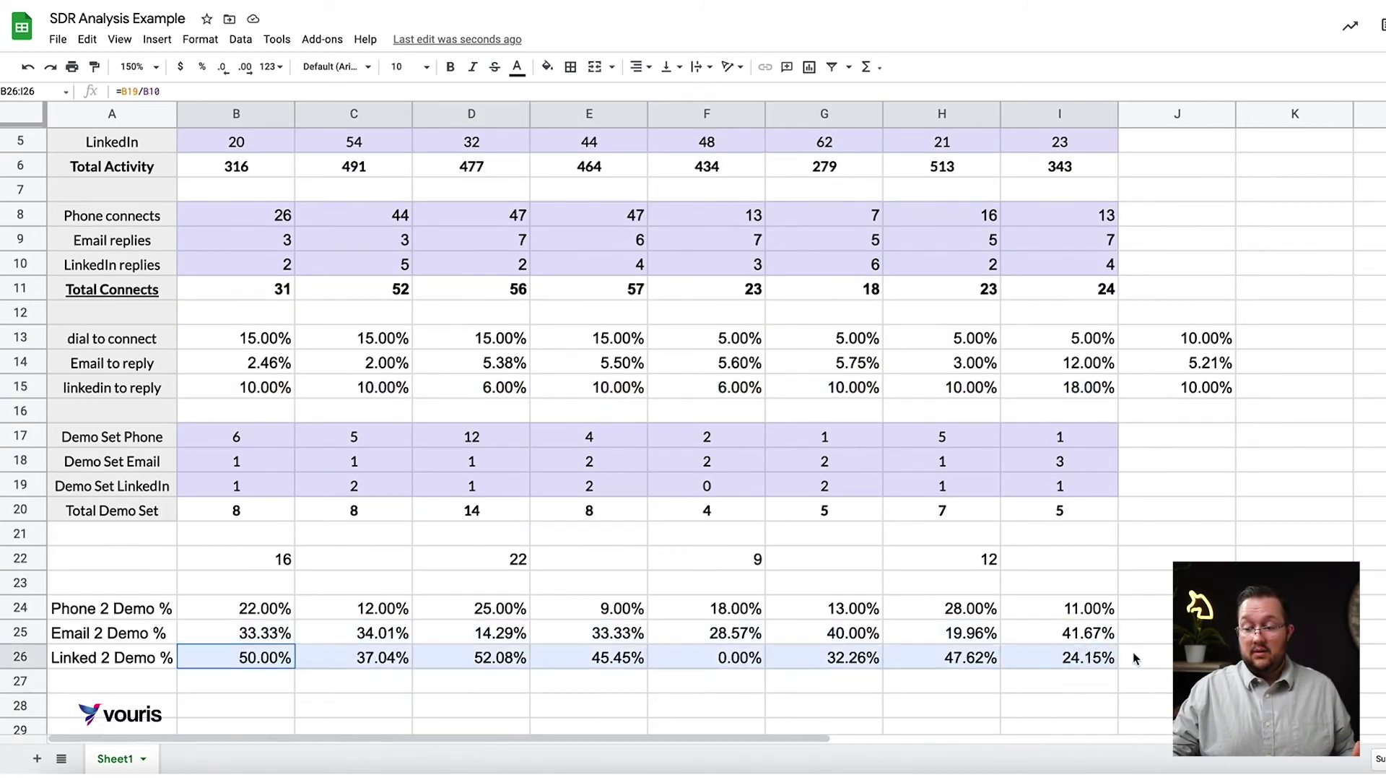
{"action": "left_click", "coordinate": [1136, 659]}
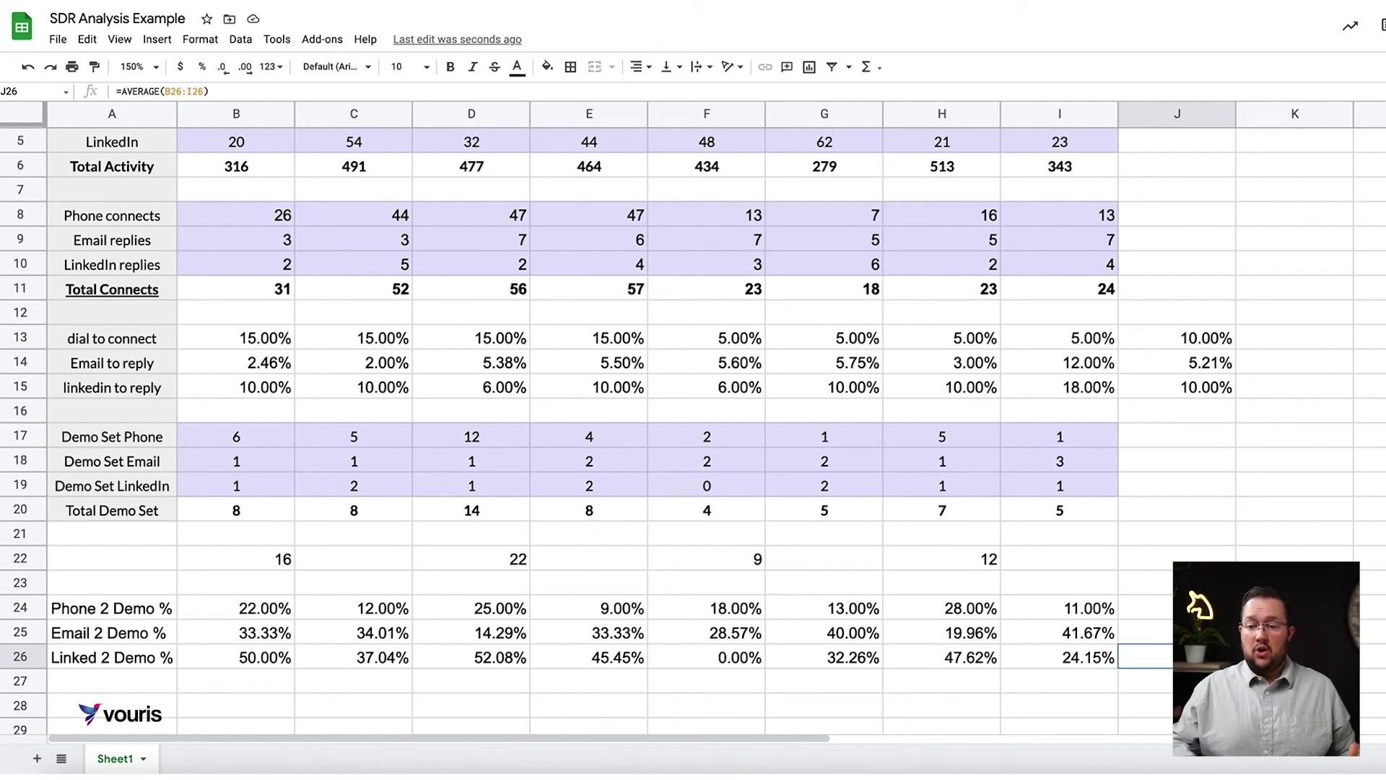
- Reselect the LinkedIn activity row and pick the empty cell J5 beside it
{"action": "scroll", "coordinate": [616, 433], "scroll_direction": "up", "scroll_amount": 3}
{"action": "scroll", "coordinate": [615, 433], "scroll_direction": "down", "scroll_amount": 1}
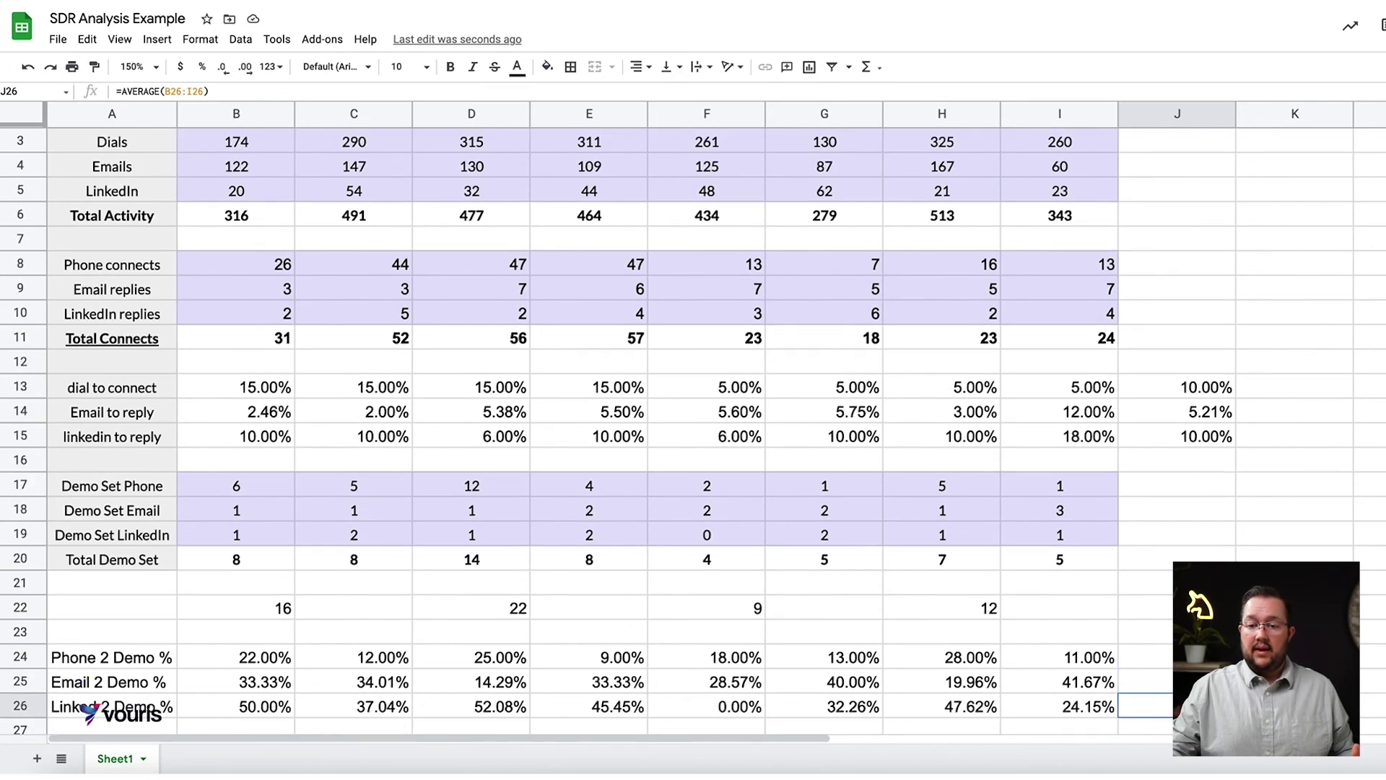
{"action": "scroll", "coordinate": [616, 433], "scroll_direction": "up", "scroll_amount": 2}
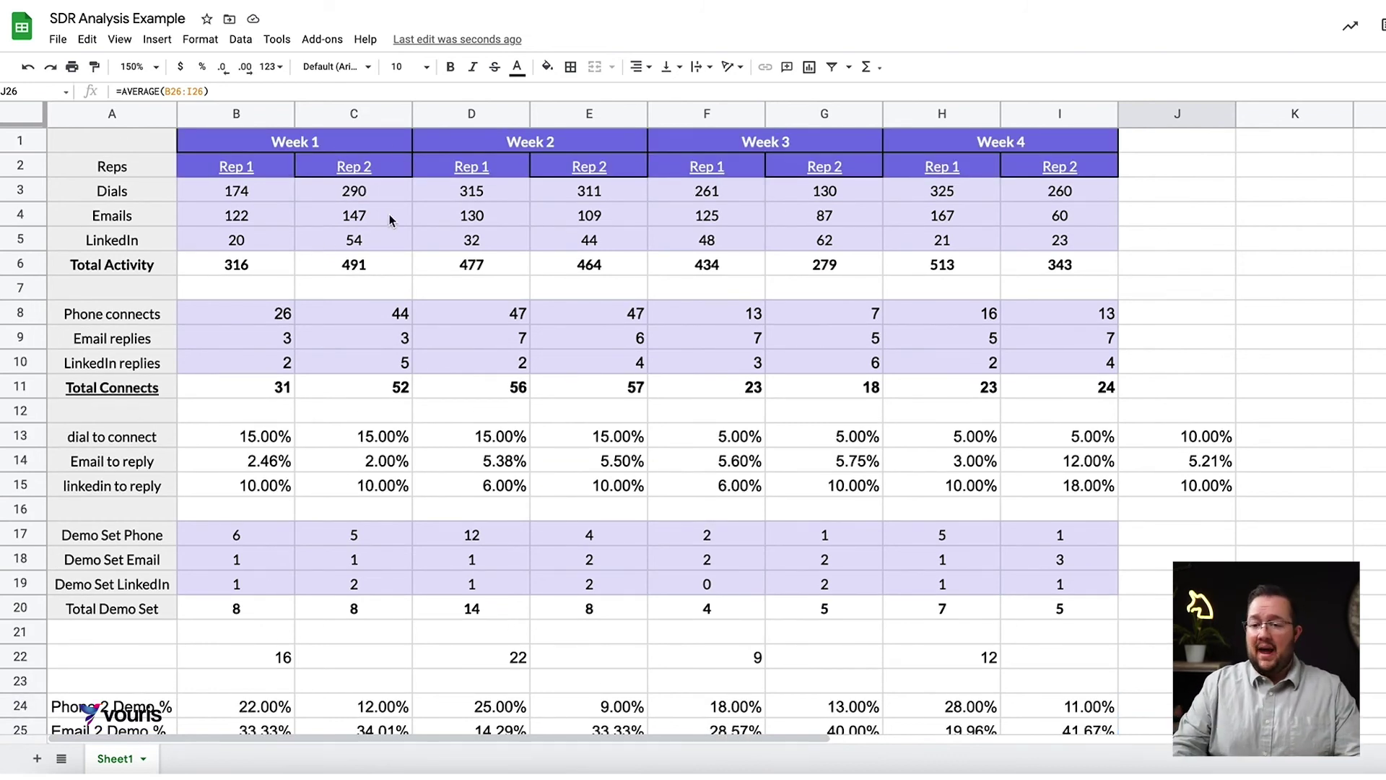
{"action": "left_click_drag", "start_coordinate": [237, 246], "coordinate": [1077, 234]}
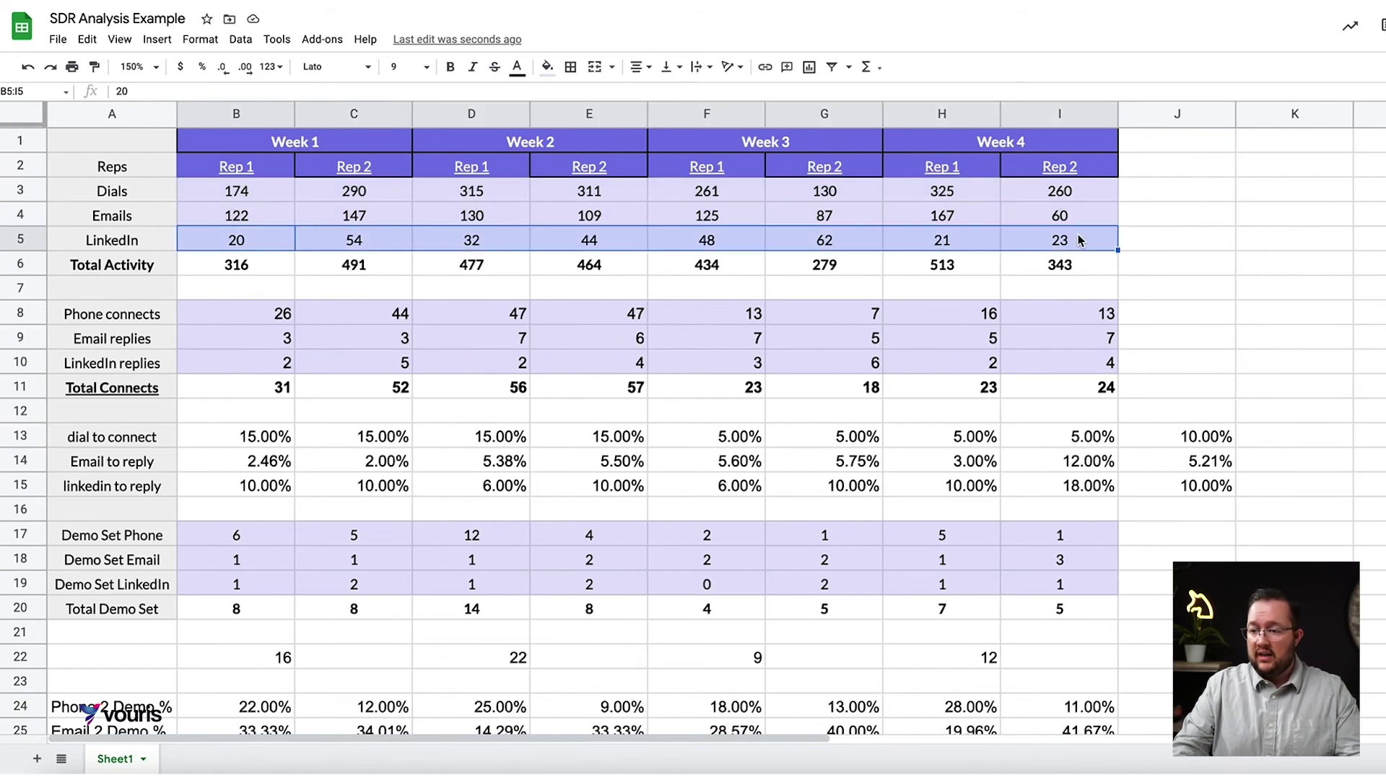
{"action": "left_click", "coordinate": [1162, 243]}
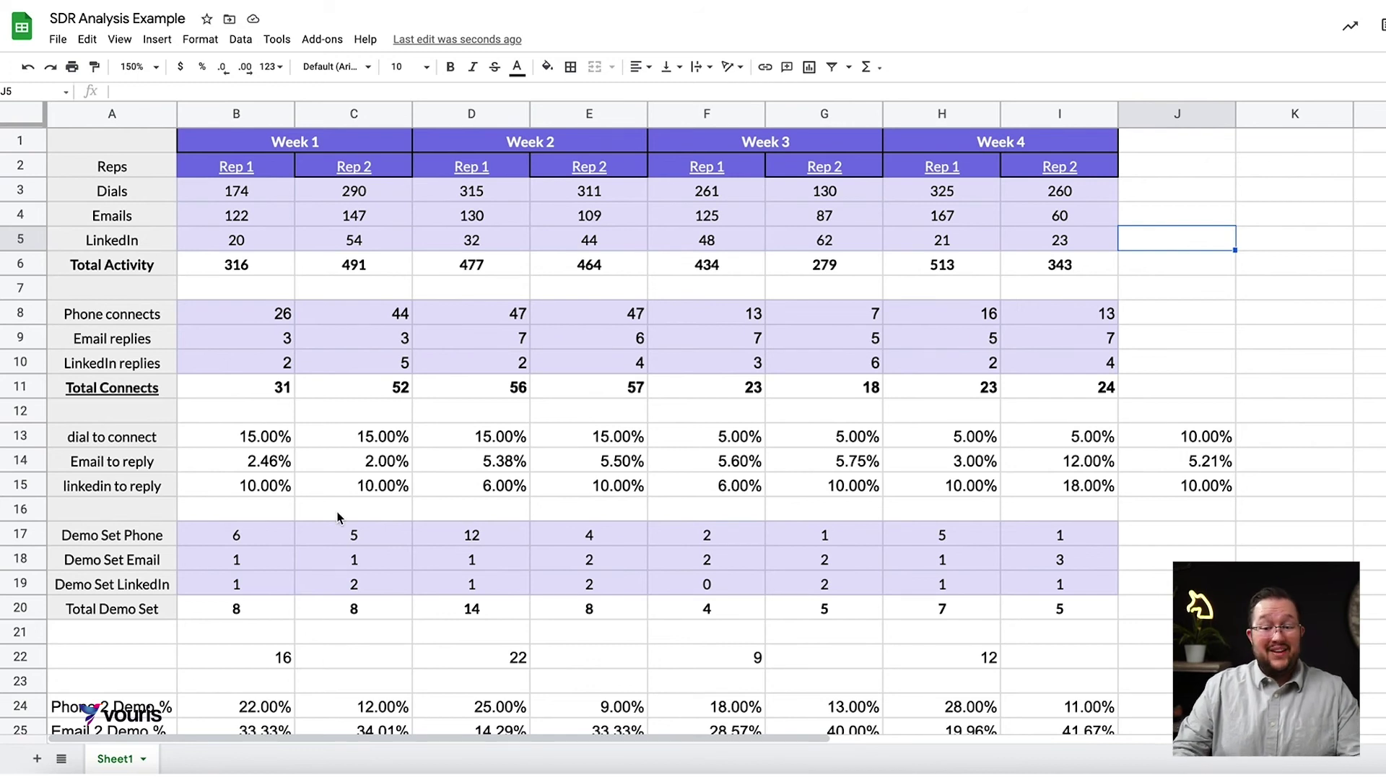
{"action": "scroll", "coordinate": [336, 517], "scroll_direction": "down", "scroll_amount": 1}
{"action": "left_click", "coordinate": [262, 687]}
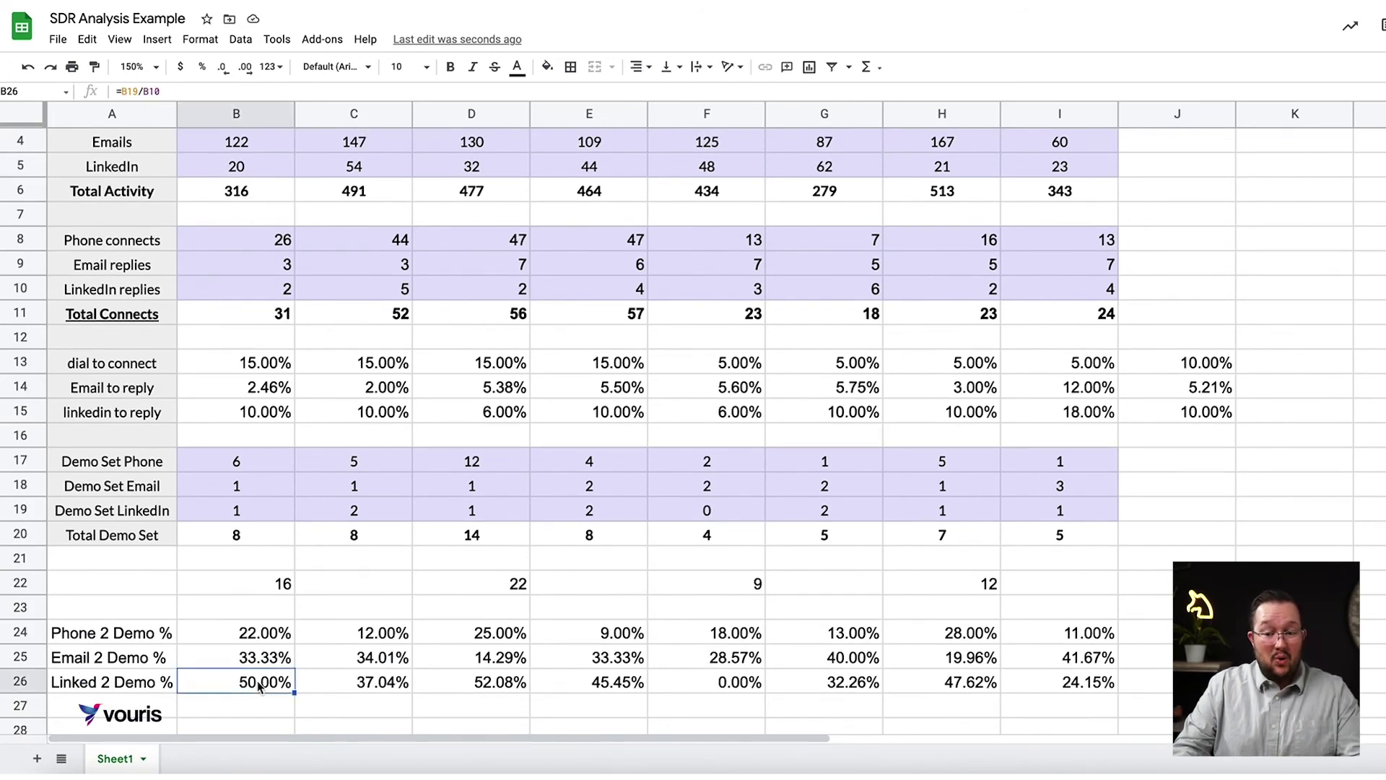
{"action": "left_click", "coordinate": [358, 687]}
{"action": "left_click_drag", "start_coordinate": [256, 686], "coordinate": [1145, 682]}
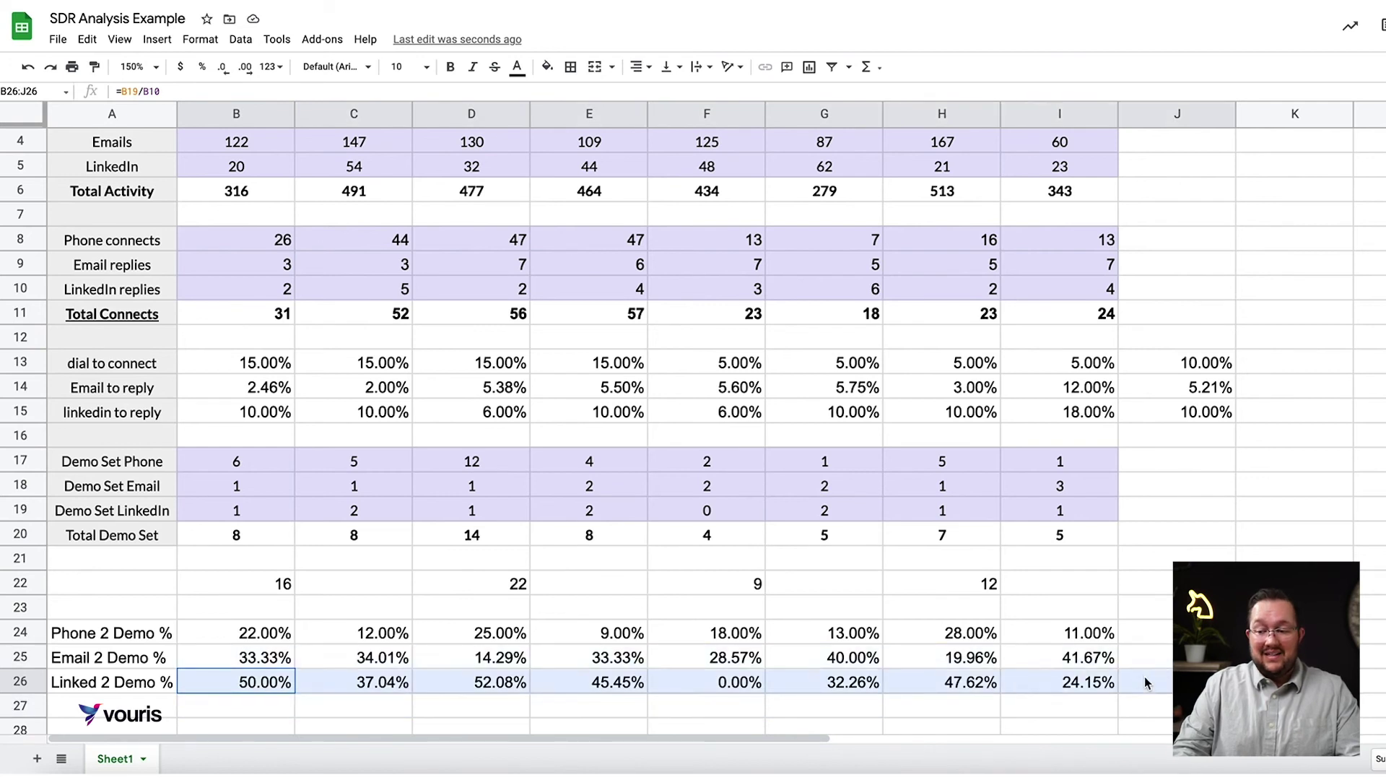
{"action": "left_click", "coordinate": [1048, 684]}
{"action": "left_click_drag", "start_coordinate": [199, 683], "coordinate": [1058, 683]}
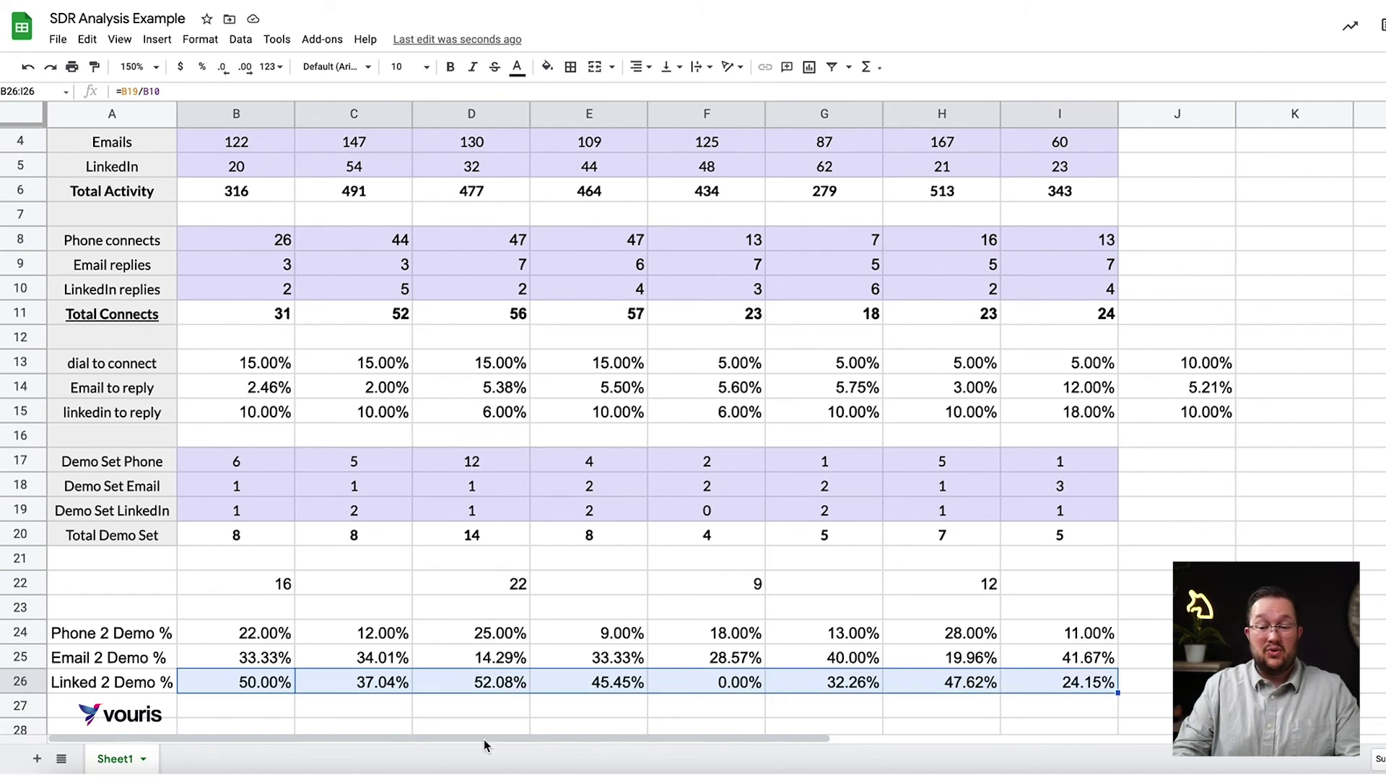
{"action": "key", "text": "Down"}
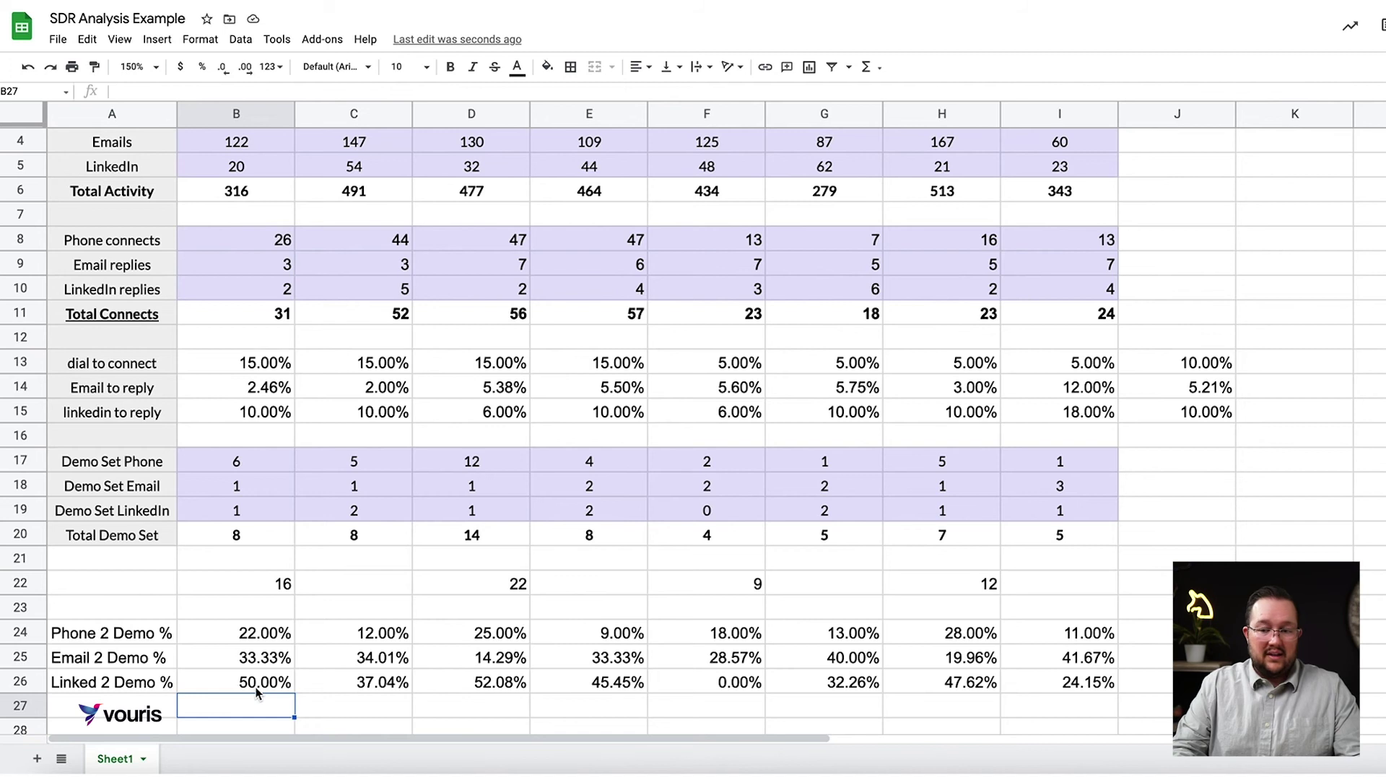
{"action": "scroll", "coordinate": [257, 692], "scroll_direction": "up", "scroll_amount": 1}
{"action": "scroll", "coordinate": [258, 692], "scroll_direction": "down", "scroll_amount": 1}
{"action": "left_click", "coordinate": [258, 687]}
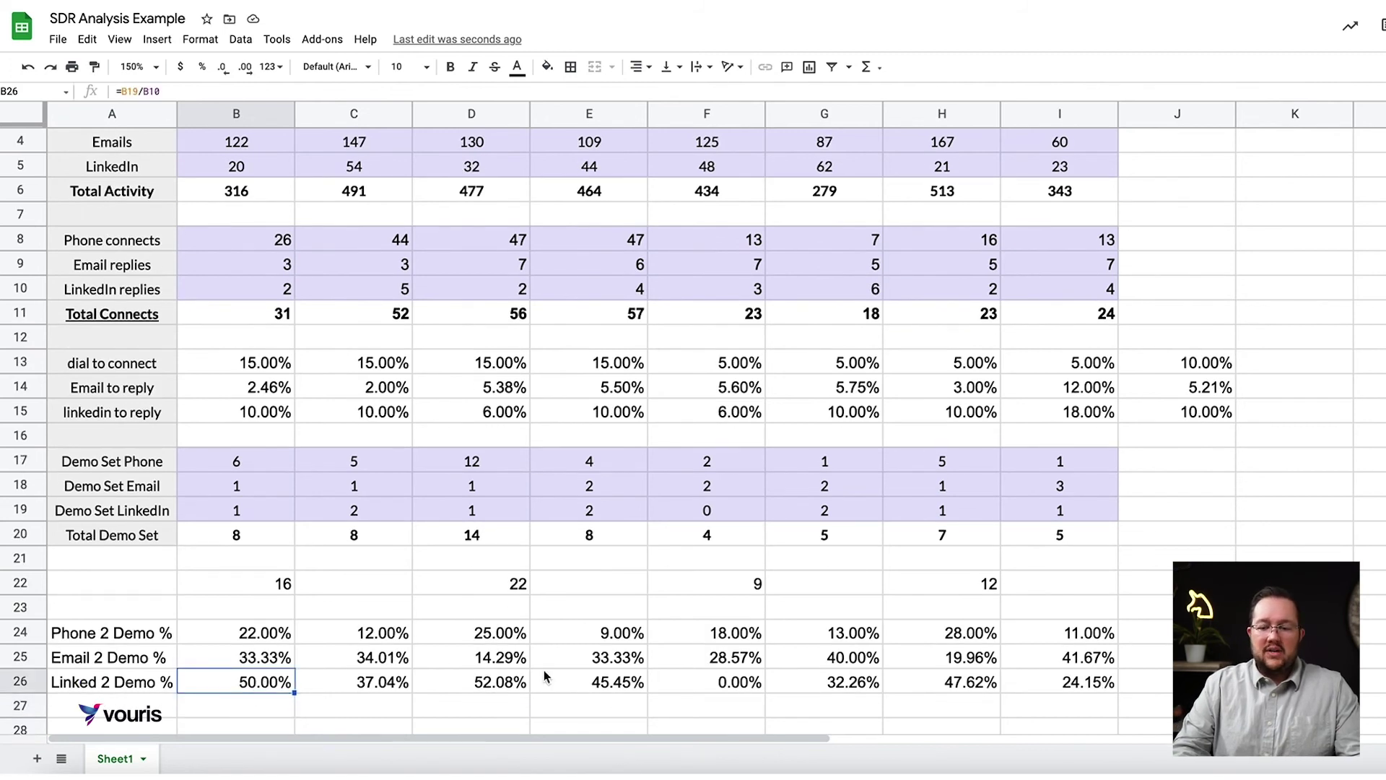
{"action": "scroll", "coordinate": [556, 676], "scroll_direction": "up", "scroll_amount": 3}
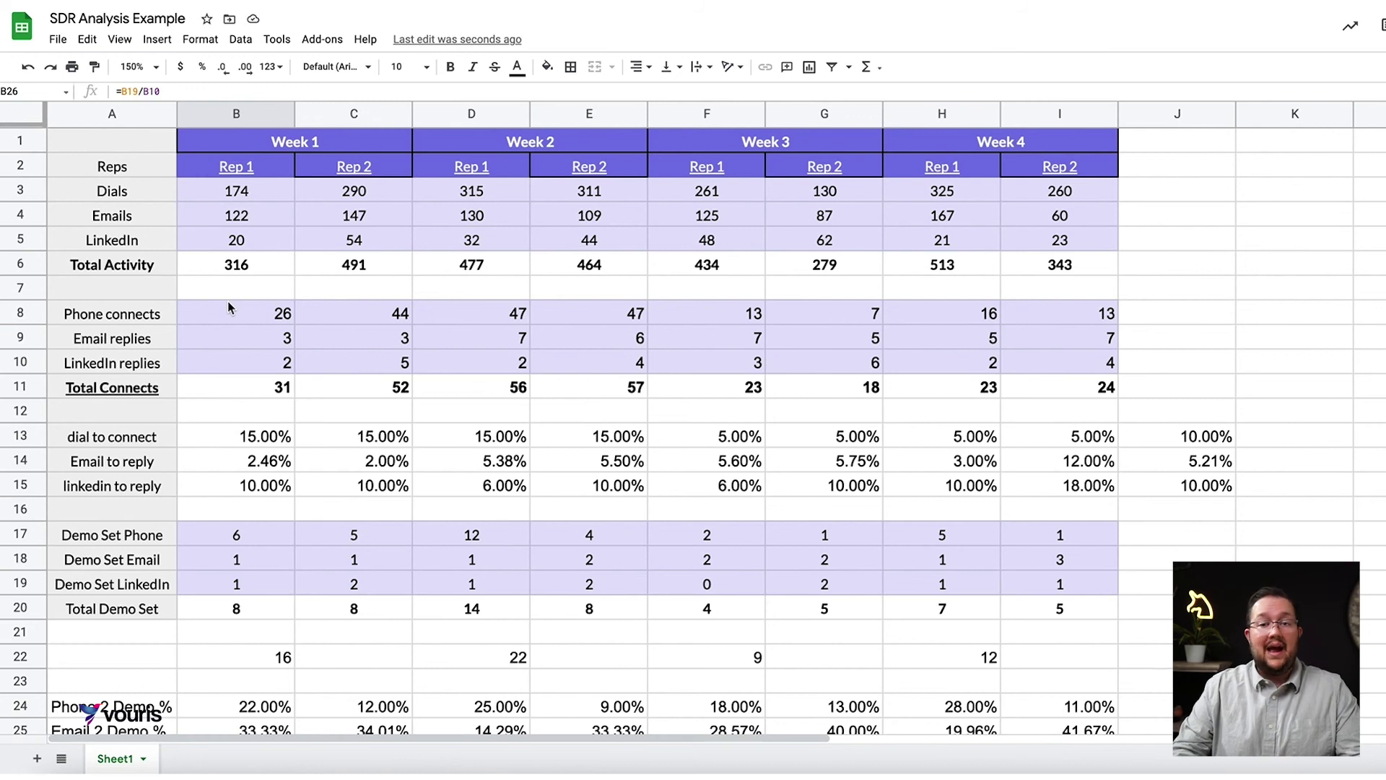
{"action": "left_click", "coordinate": [237, 247]}
{"action": "left_click", "coordinate": [313, 315]}
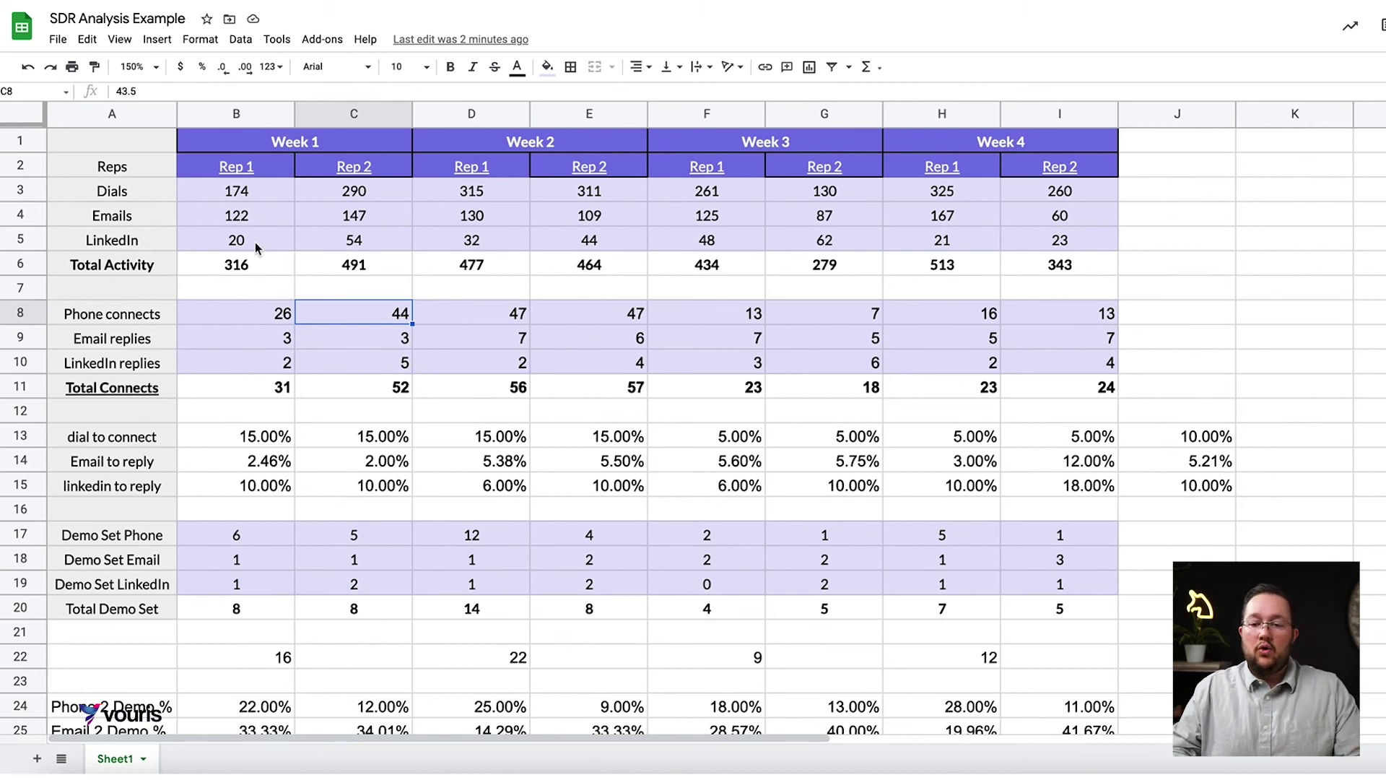
{"action": "left_click_drag", "start_coordinate": [254, 241], "coordinate": [1034, 239]}
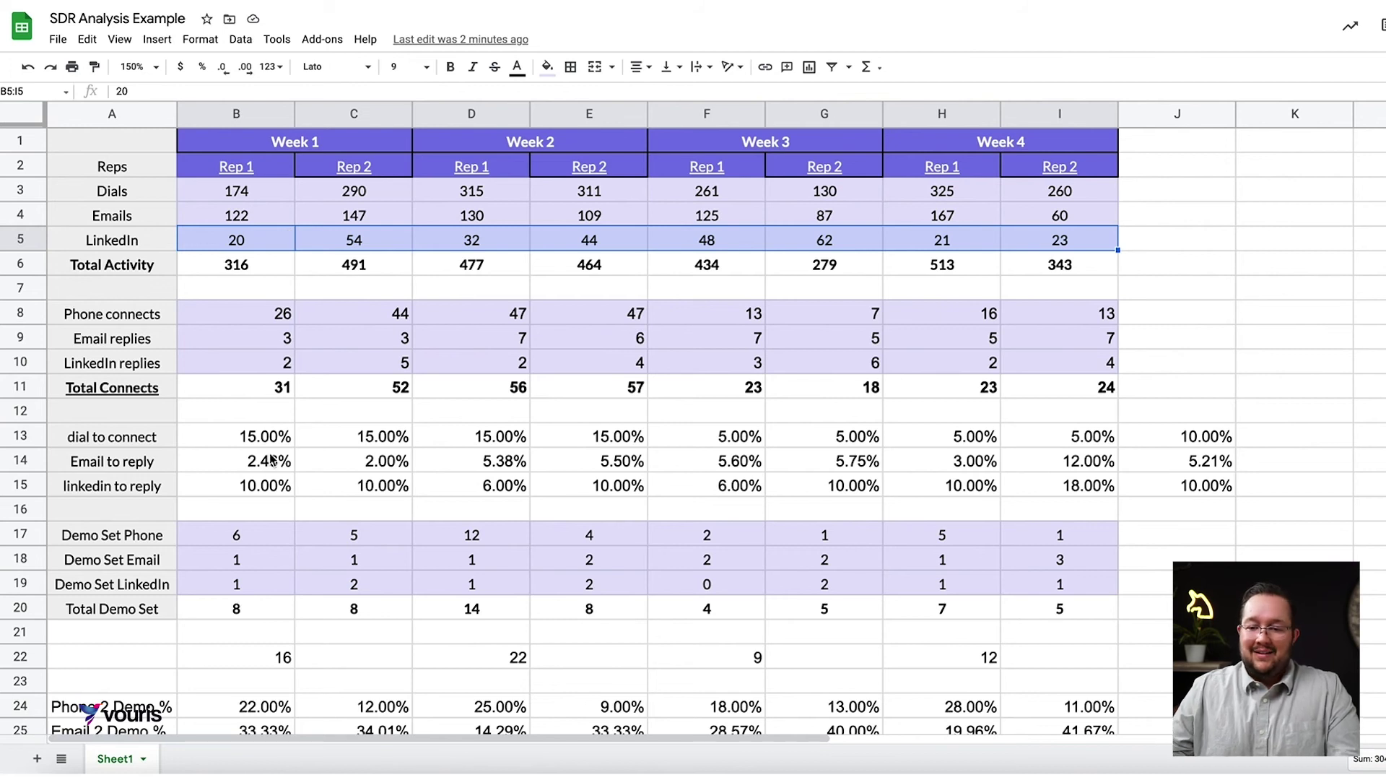
{"action": "left_click", "coordinate": [254, 219]}
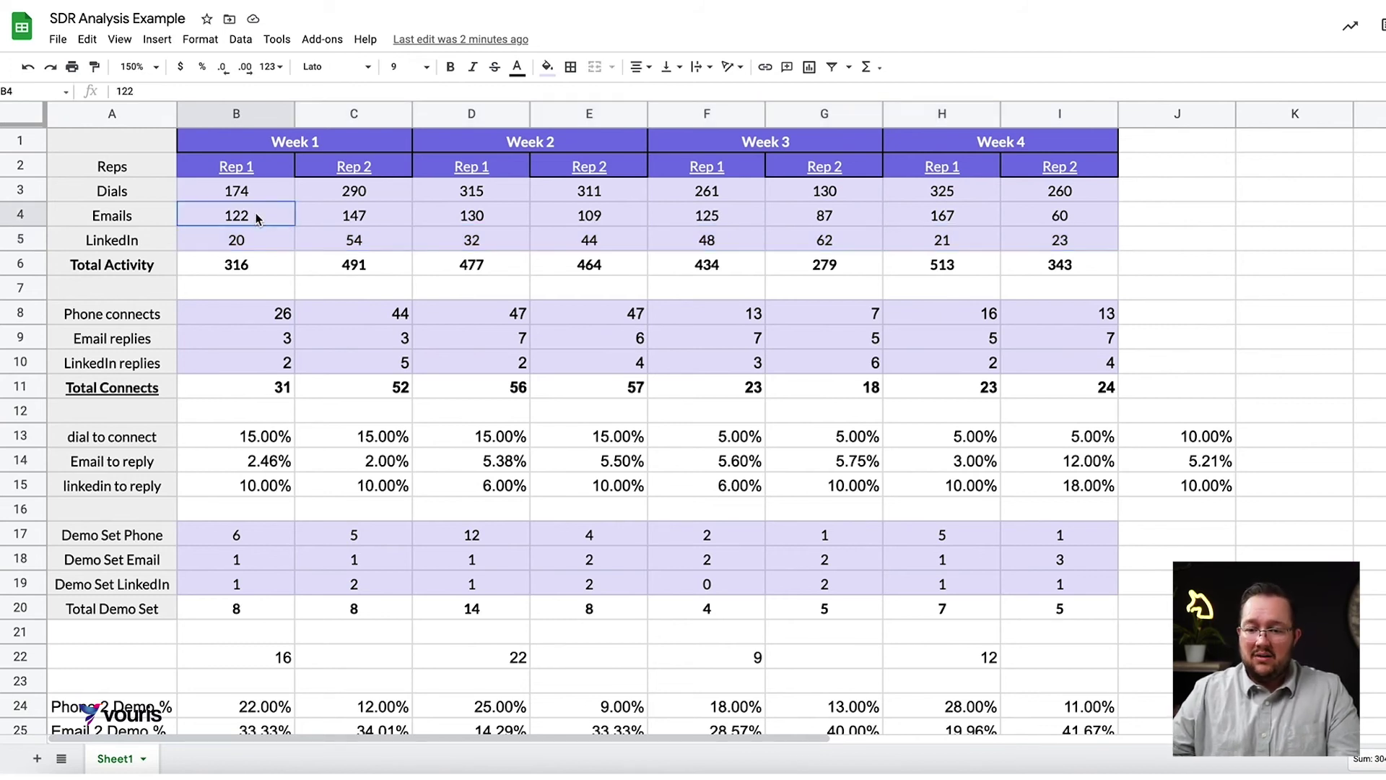
{"action": "left_click", "coordinate": [1166, 190]}
- Enter =B3/5 in J3 for Rep 1's Week 1 daily dials average of 34.8
{"action": "type", "text": "="}
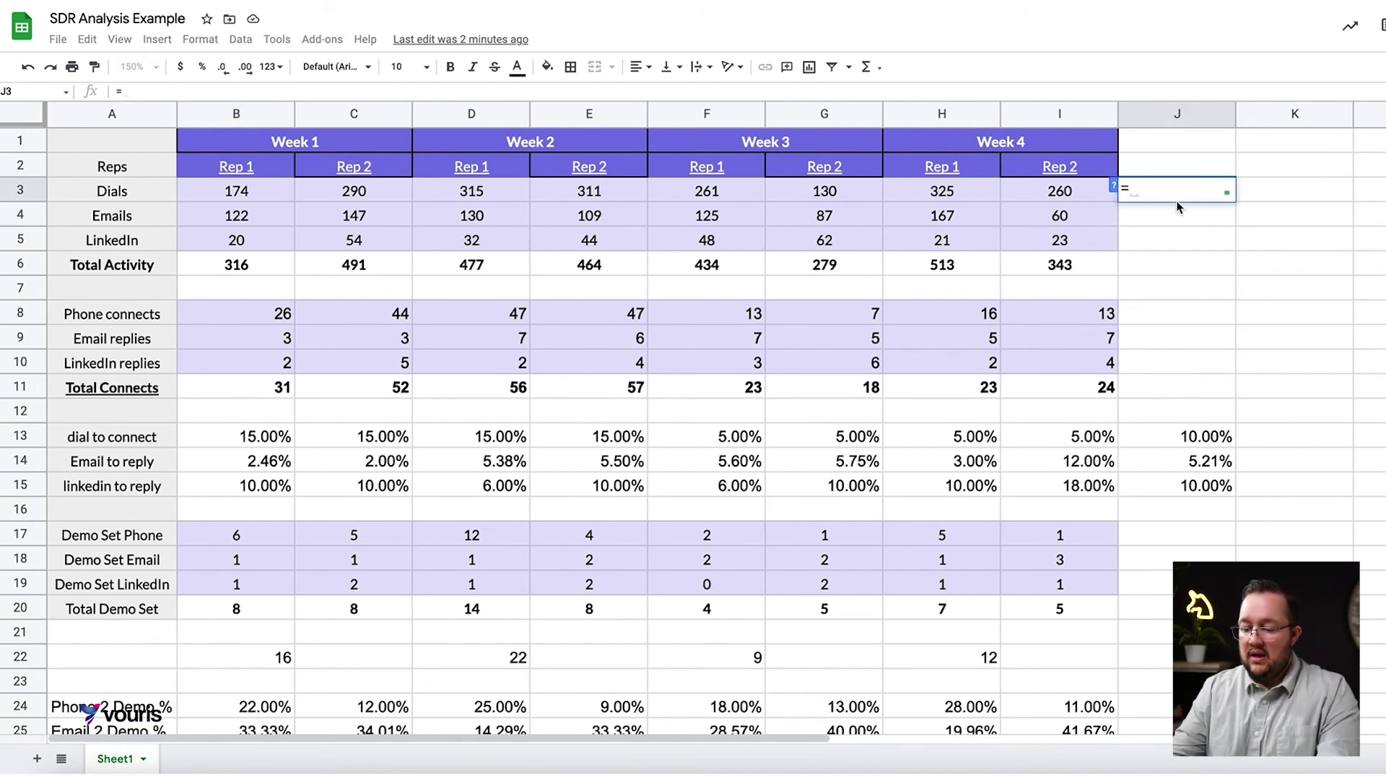
{"action": "type", "text": "sum"}
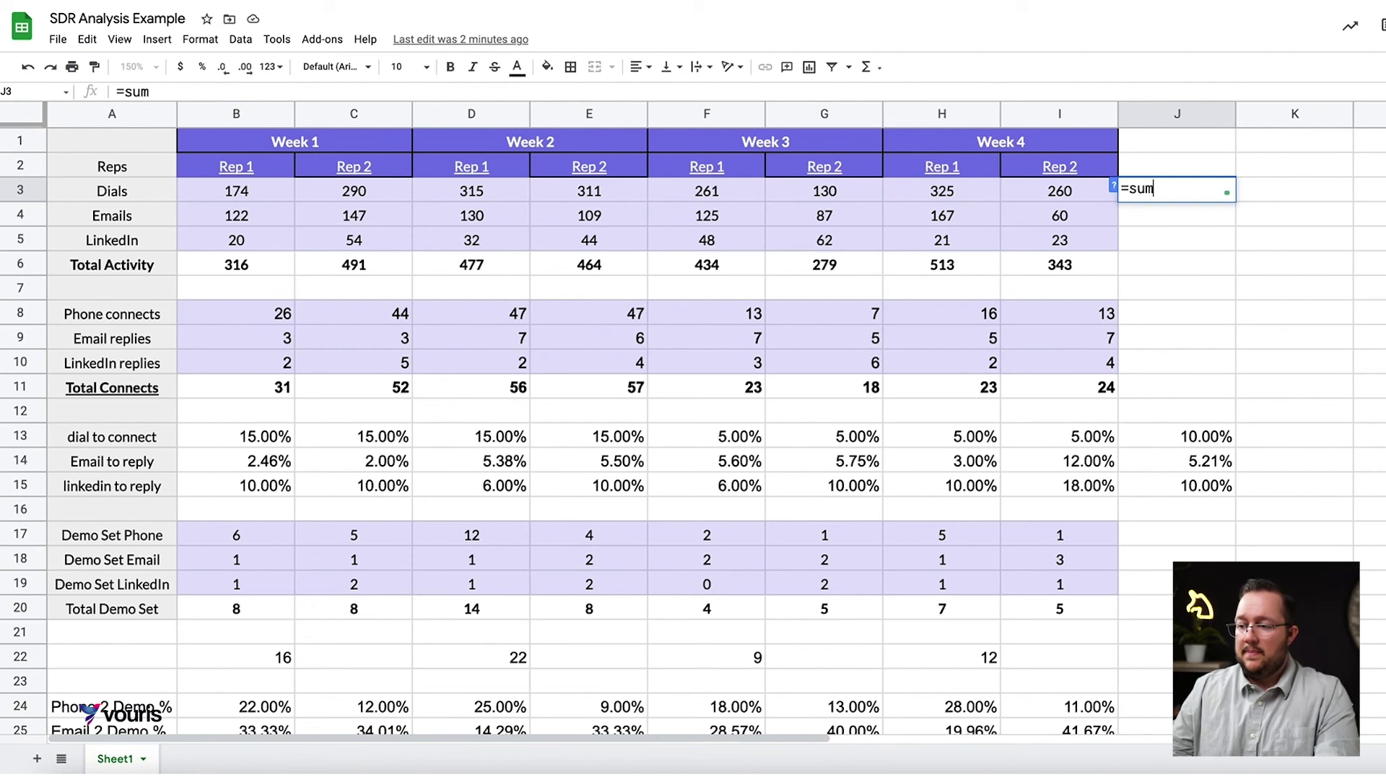
{"action": "key", "text": "BackSpace"}
{"action": "key", "text": "BackSpace"}
{"action": "key", "text": "BackSpace"}
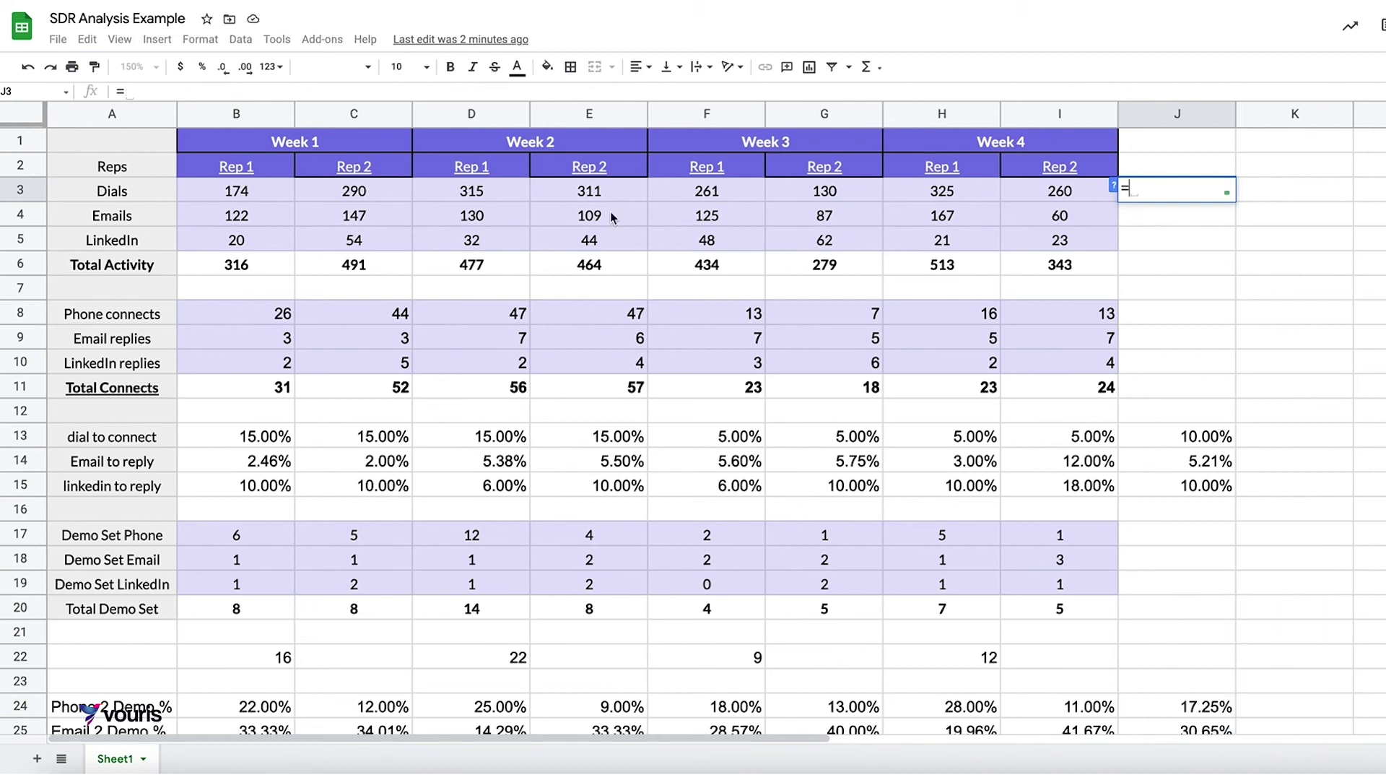
{"action": "left_click", "coordinate": [263, 189]}
{"action": "type", "text": "/5"}
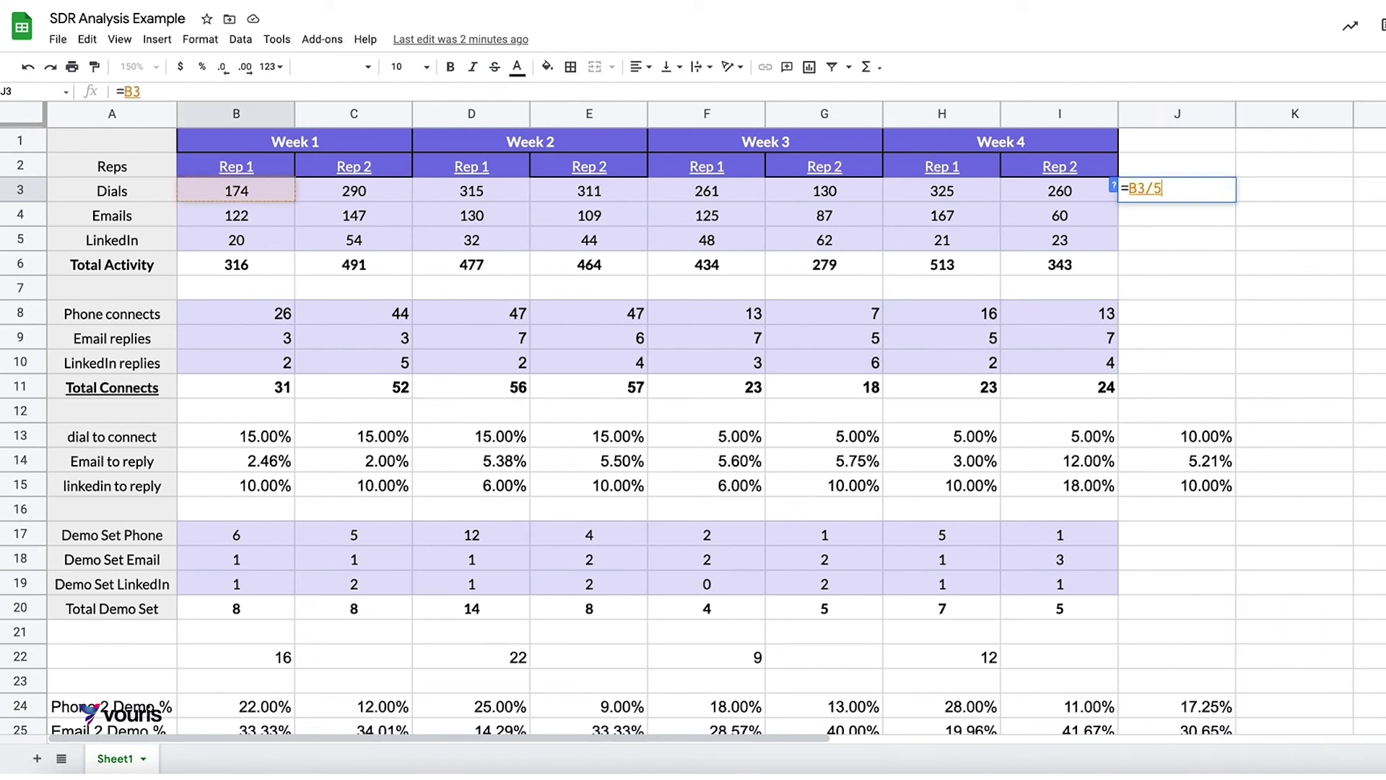
{"action": "key", "text": "Return"}
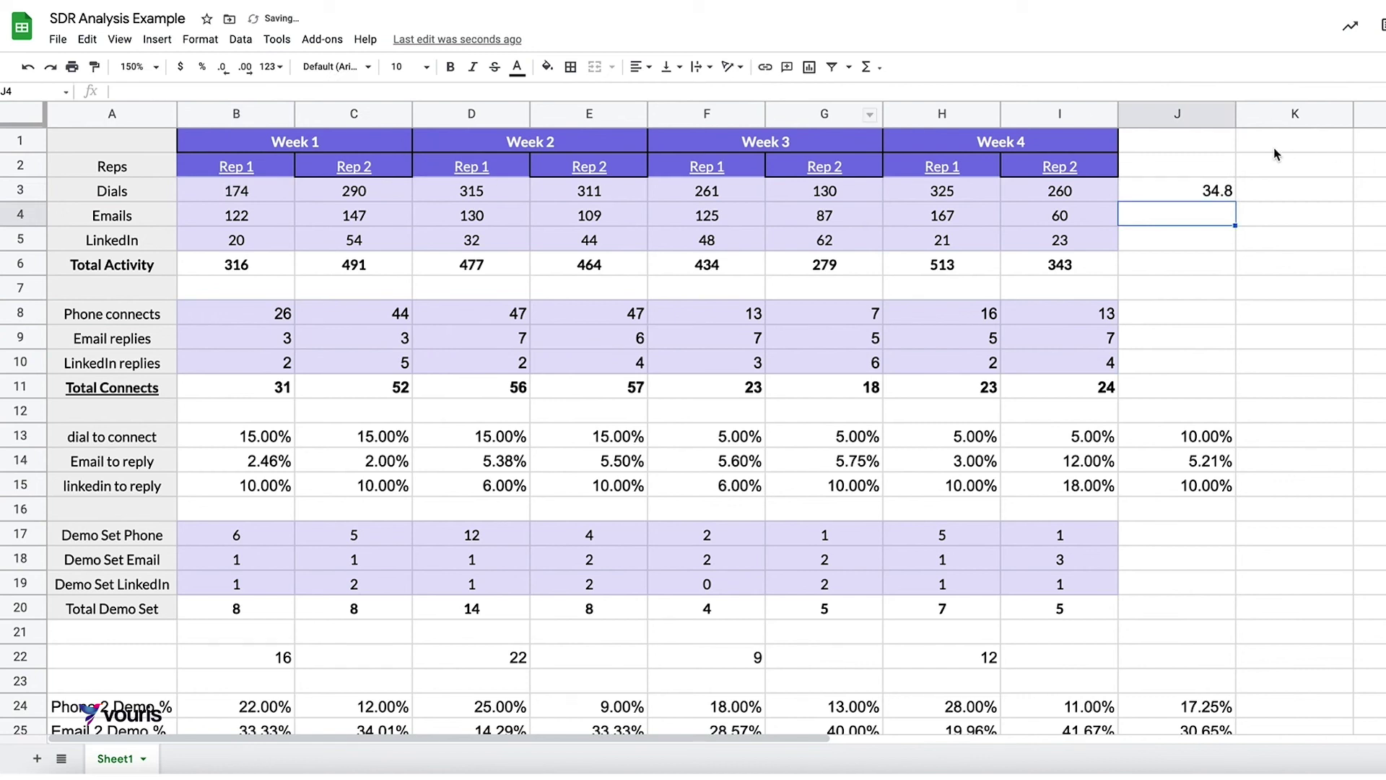
- Paste the J3 formula into J4, J5 and J6, giving 24.4, 4 and 63.2
{"action": "left_click", "coordinate": [1232, 191]}
{"action": "key", "text": "ctrl+c"}
{"action": "key", "text": "Down"}
{"action": "key", "text": "ctrl+v"}
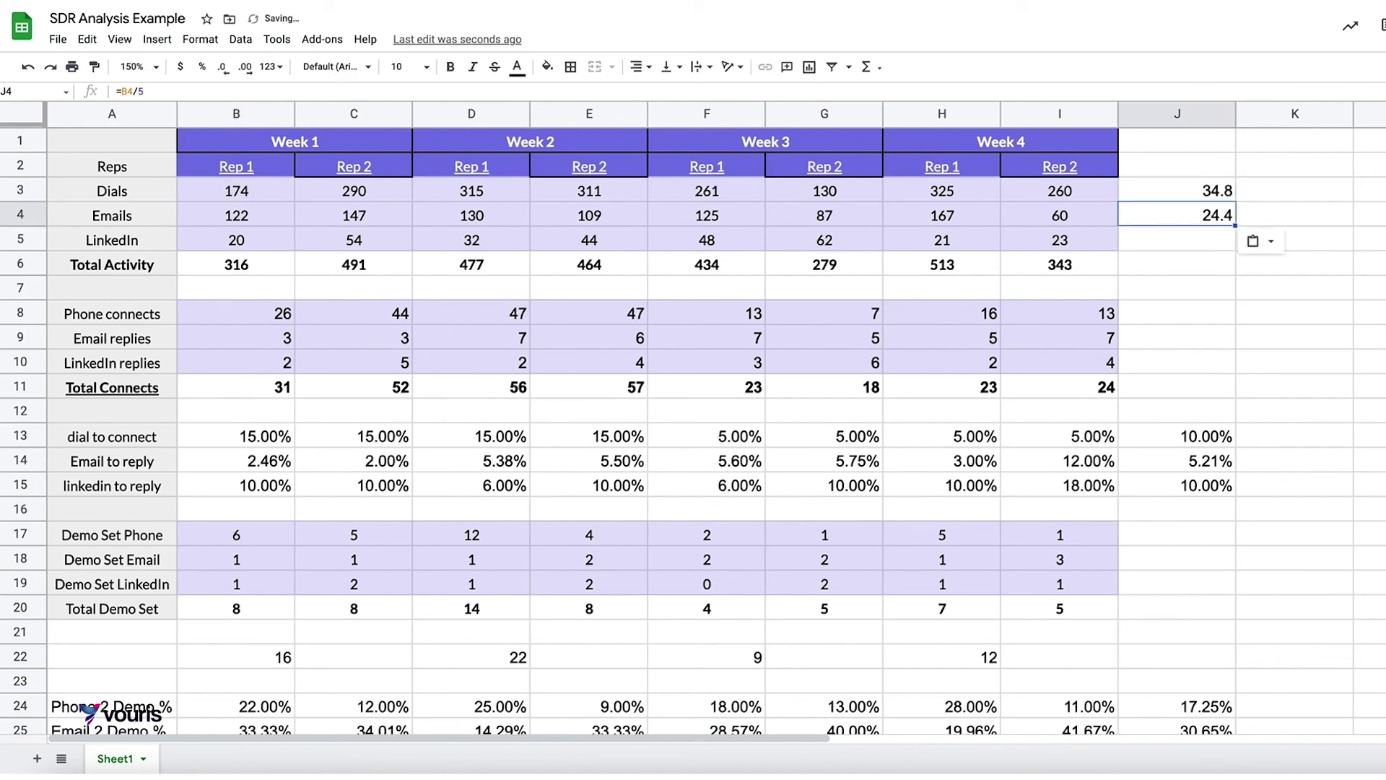
{"action": "key", "text": "Down"}
{"action": "key", "text": "Down"}
{"action": "key", "text": "Up"}
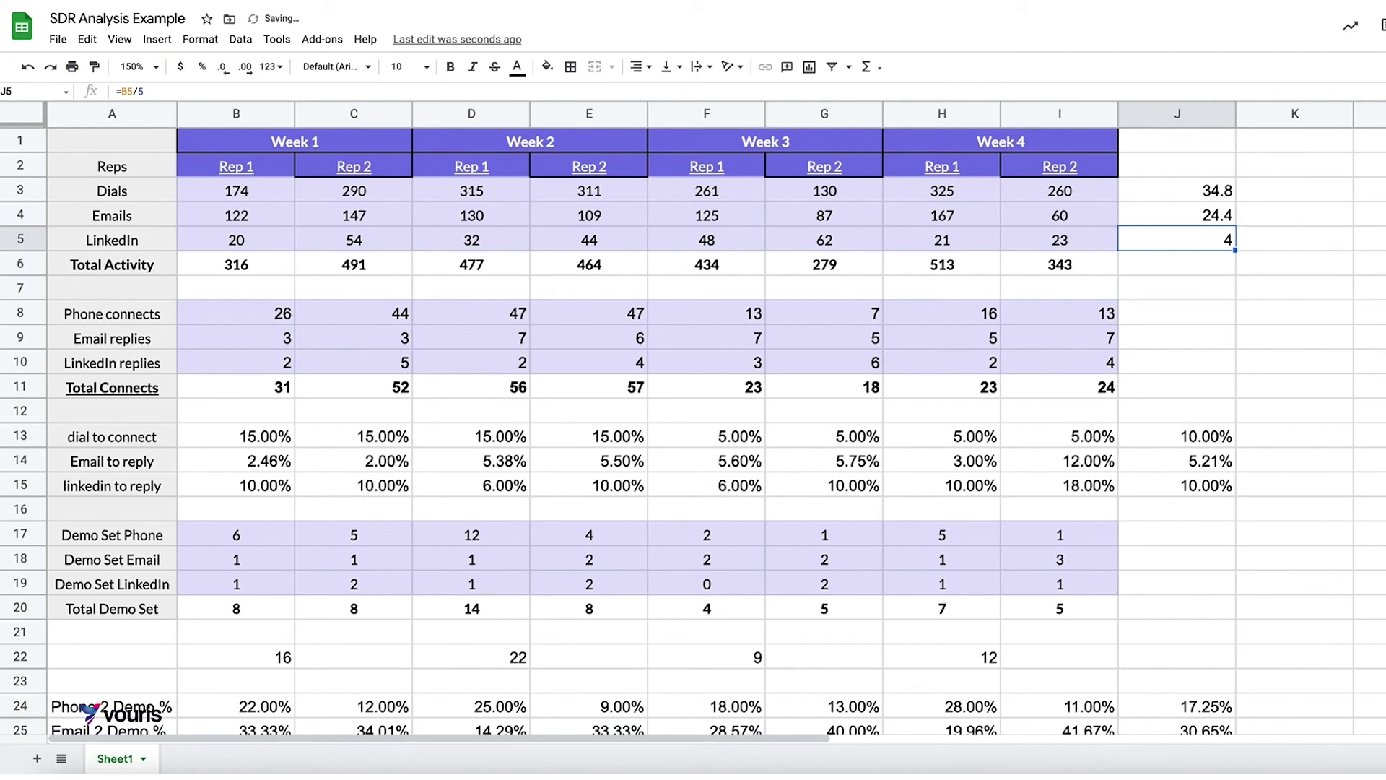
{"action": "key", "text": "Up"}
{"action": "key", "text": "Up"}
{"action": "key", "text": "Down"}
{"action": "key", "text": "Down"}
{"action": "key", "text": "Down"}
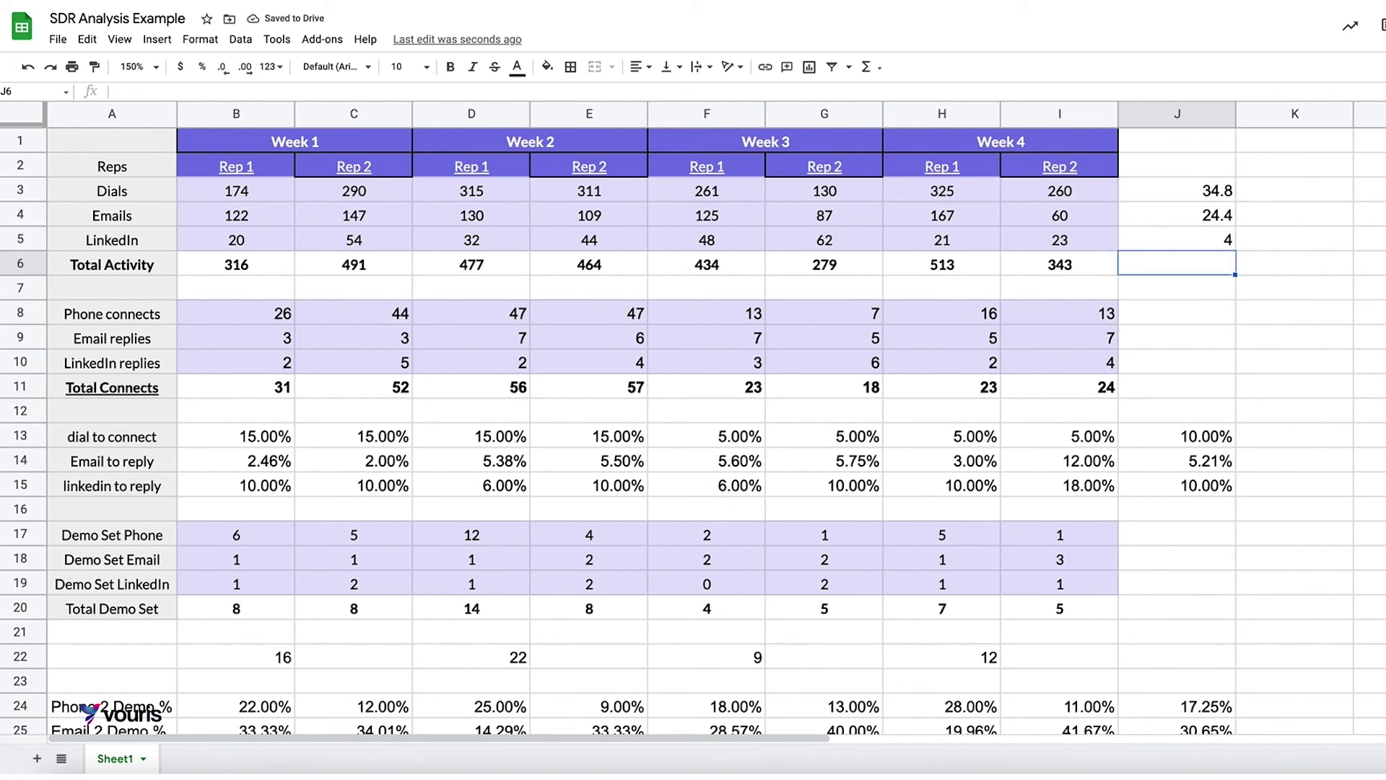
{"action": "key", "text": "ctrl+v"}
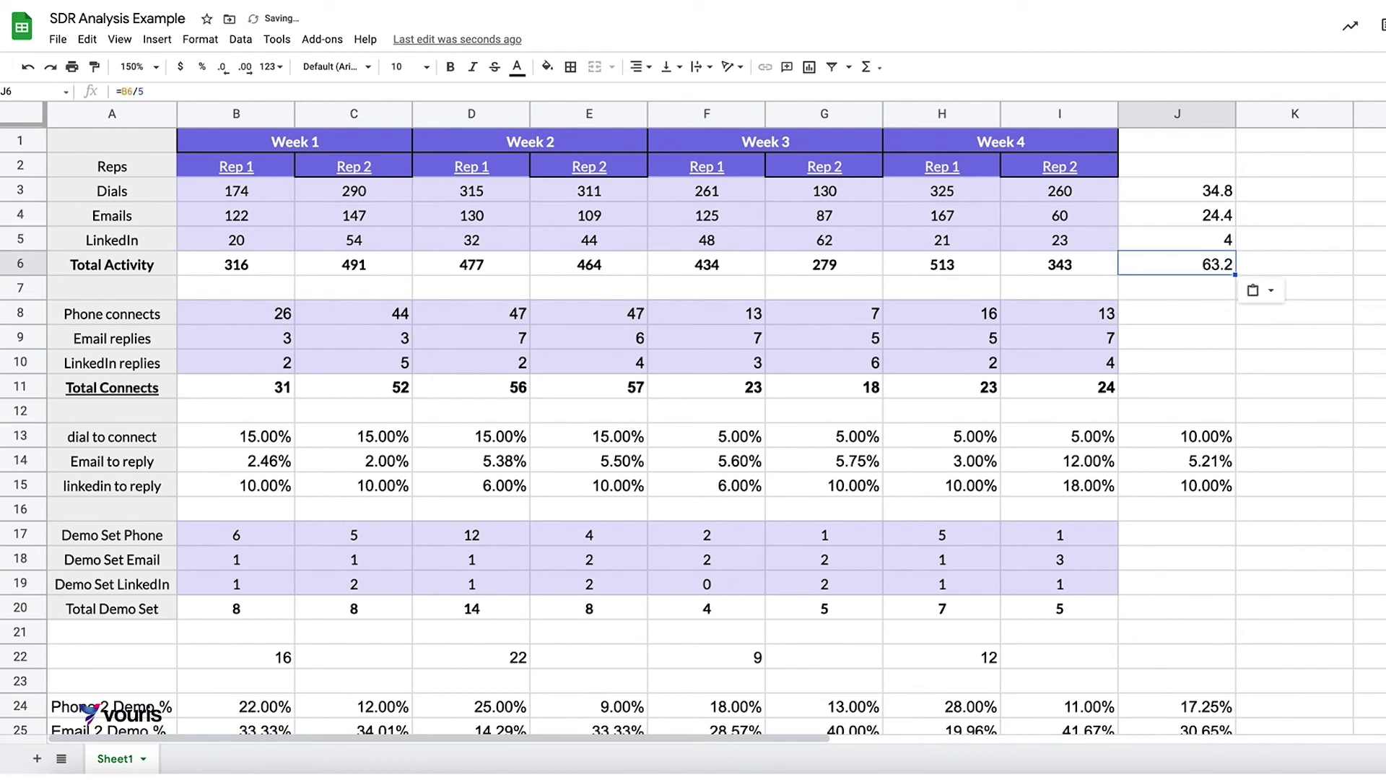
{"action": "left_click", "coordinate": [1295, 263]}
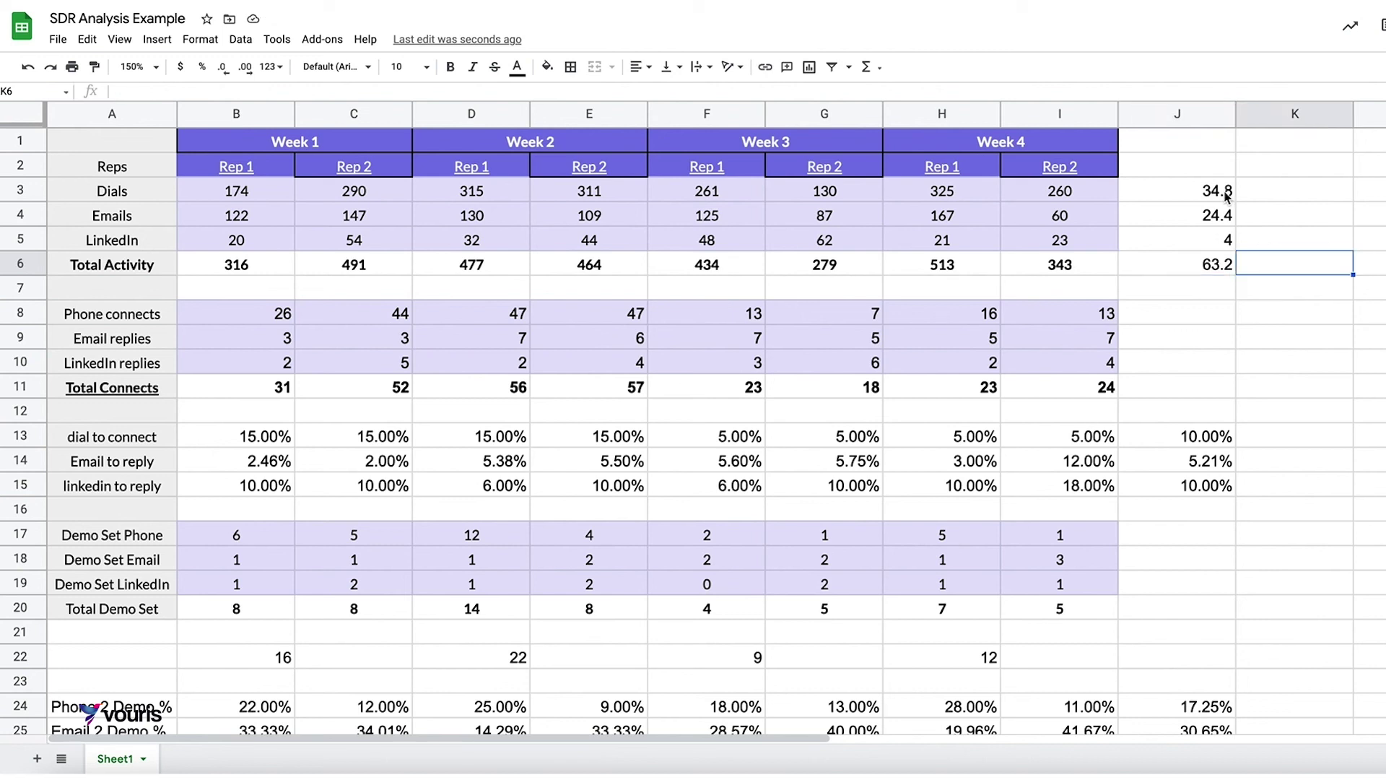
{"action": "key", "text": "Up"}
{"action": "key", "text": "Up"}
{"action": "key", "text": "Up"}
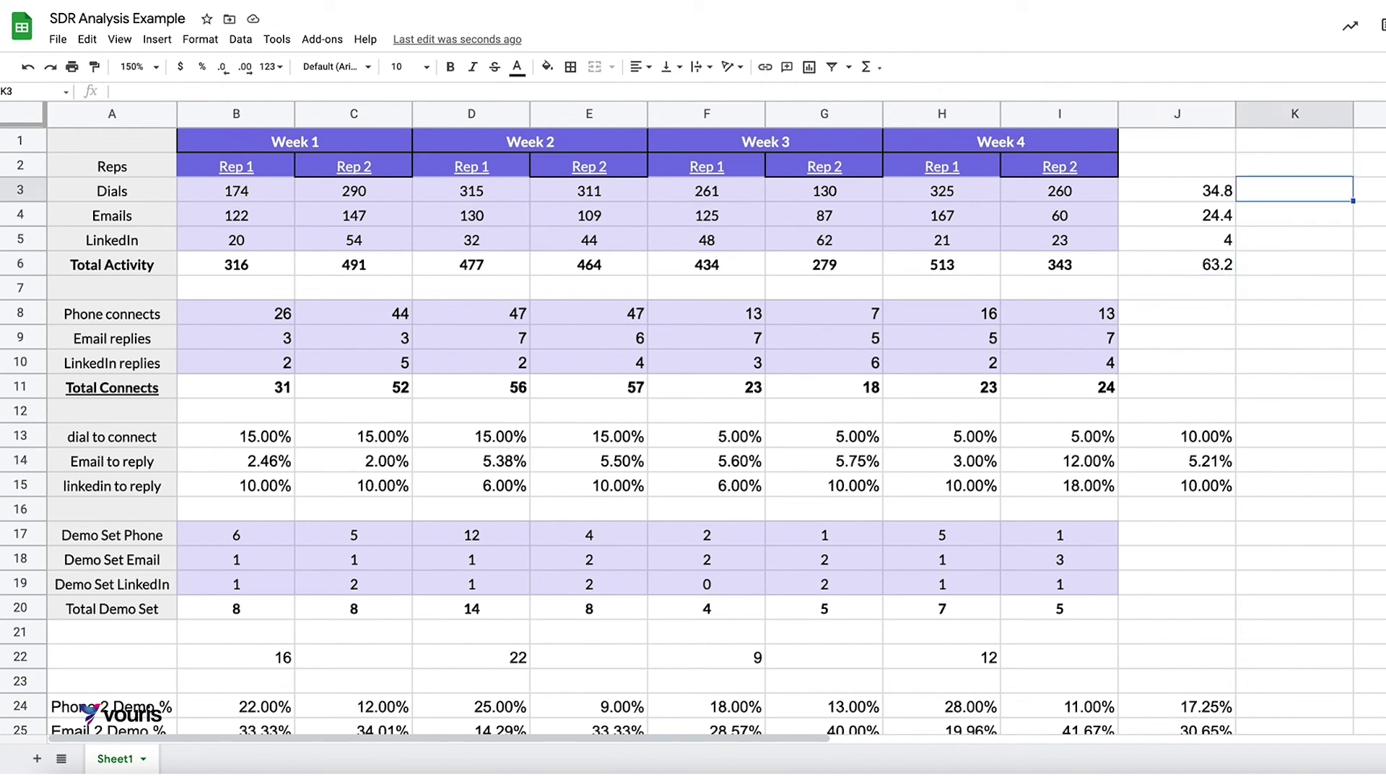
- Enter =C3/5 in K3 for Rep 2's Week 1 daily dials average of 58
{"action": "type", "text": "="}
{"action": "key", "text": "Left"}
{"action": "key", "text": "Left"}
{"action": "key", "text": "Left"}
{"action": "key", "text": "Left"}
{"action": "key", "text": "Left"}
{"action": "key", "text": "Left"}
{"action": "key", "text": "Left"}
{"action": "key", "text": "Left"}
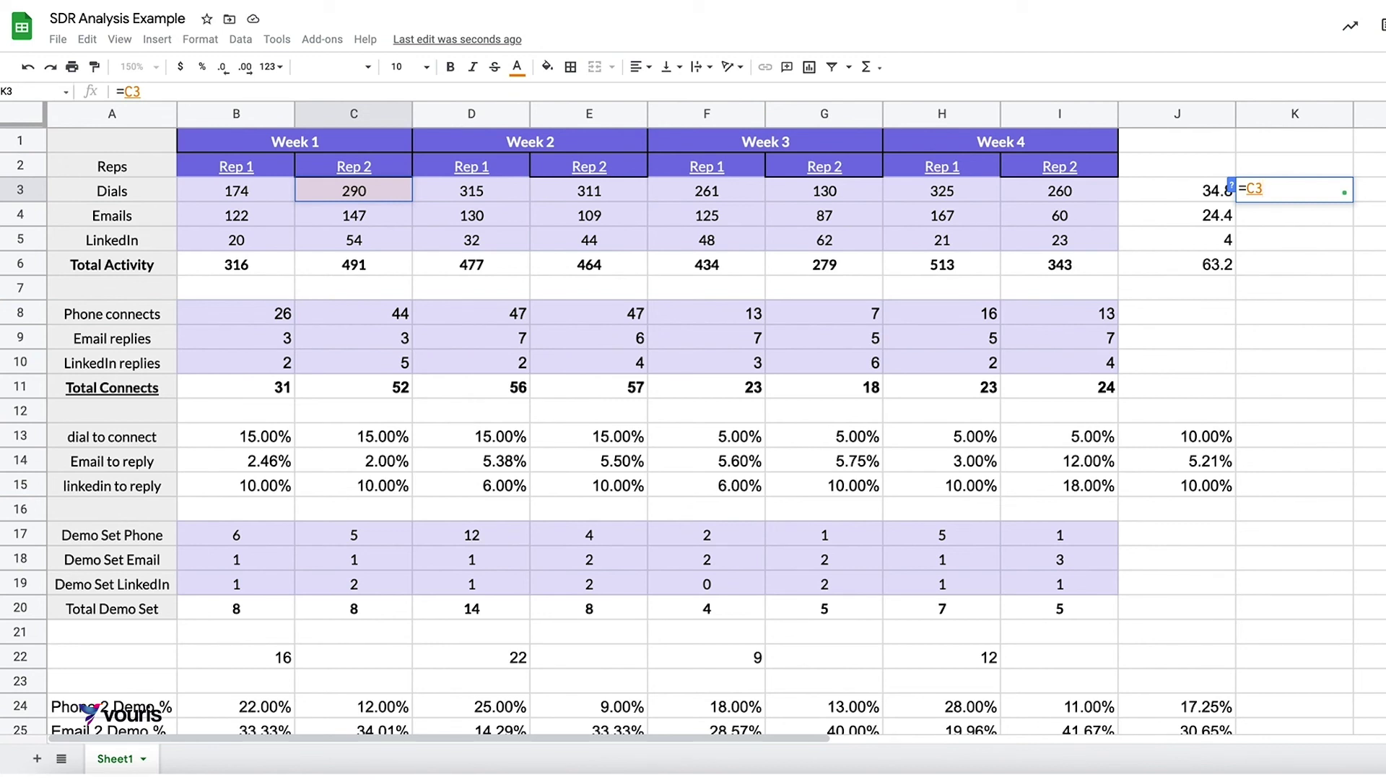
{"action": "type", "text": "/5"}
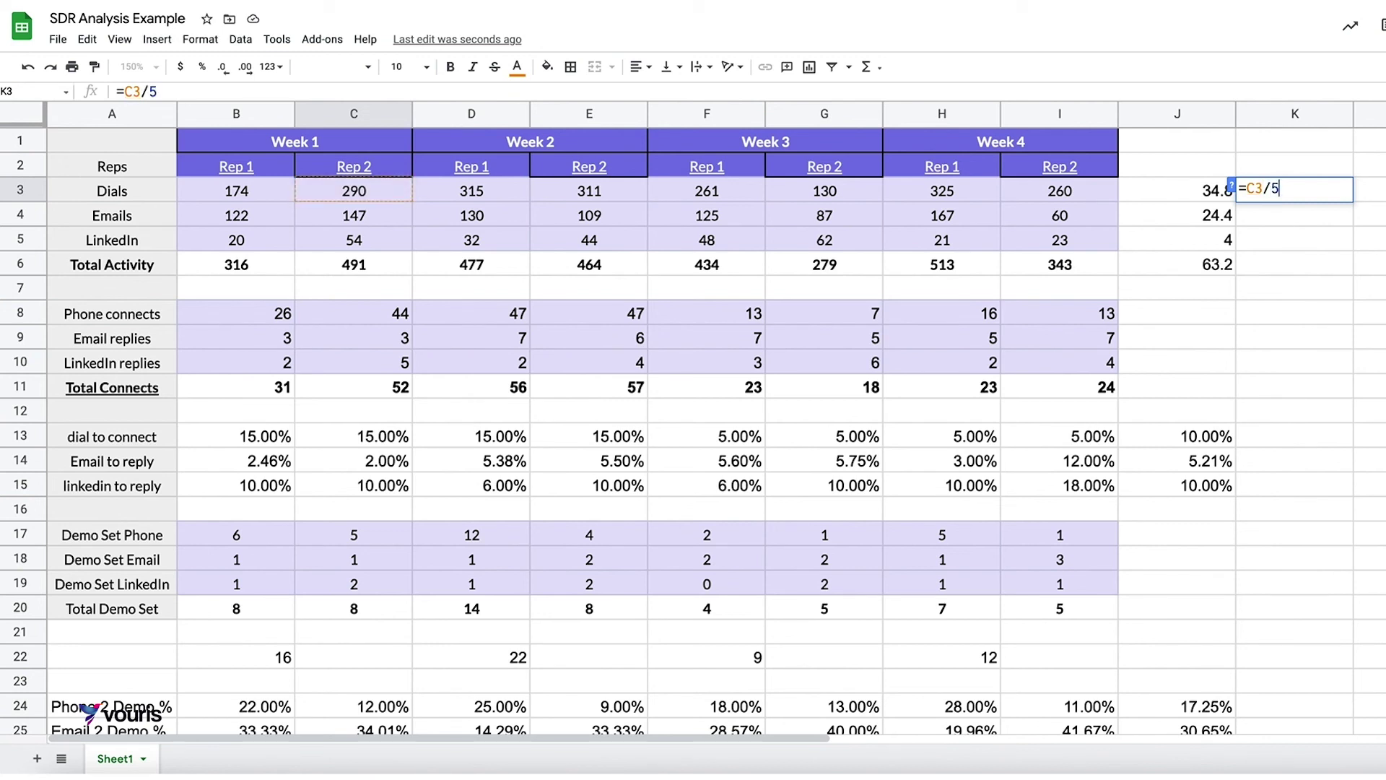
{"action": "key", "text": "Return"}
- Paste the K3 formula into K4, K5 and K6, giving 29.4, 10.8 and 98.2
{"action": "key", "text": "ctrl+c"}
{"action": "key", "text": "Down"}
{"action": "key", "text": "ctrl+v"}
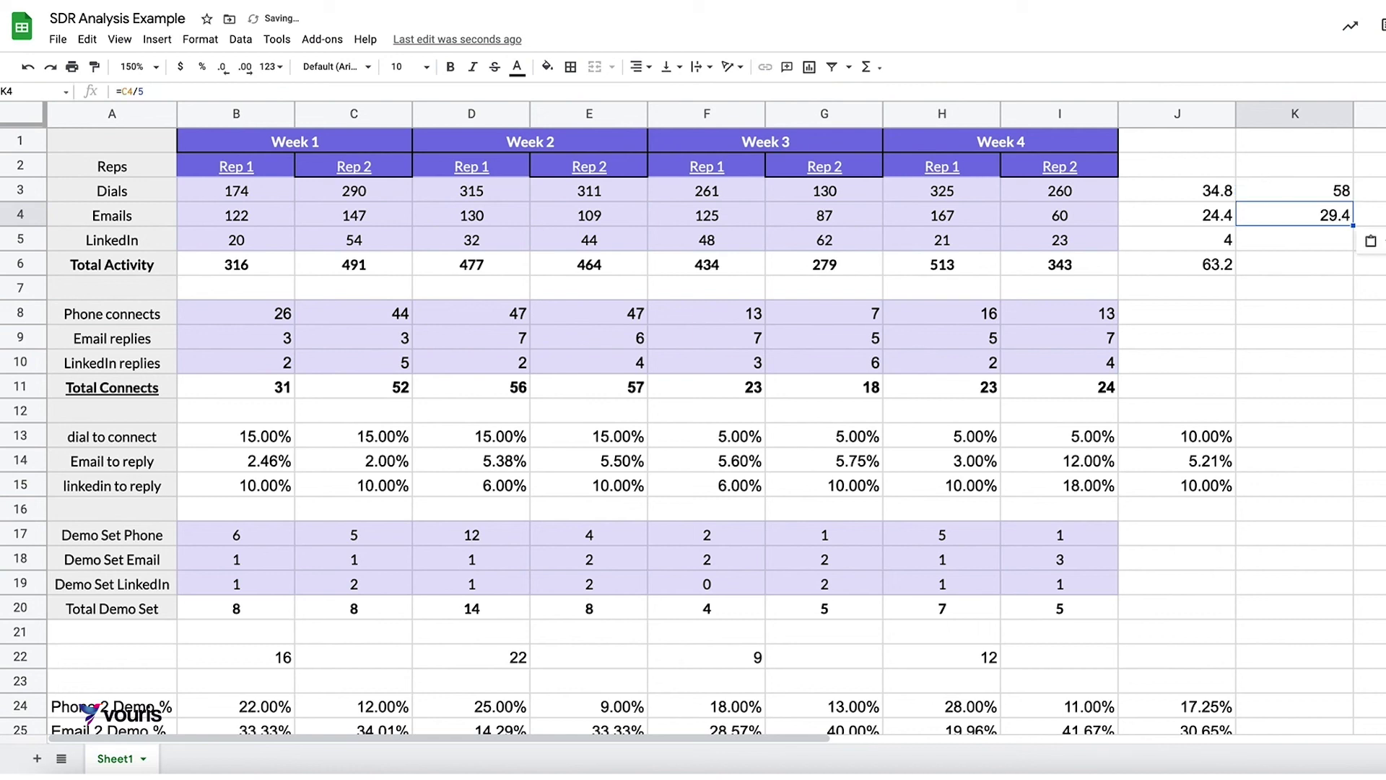
{"action": "key", "text": "Down"}
{"action": "key", "text": "ctrl+v"}
{"action": "key", "text": "Down"}
{"action": "key", "text": "ctrl+v"}
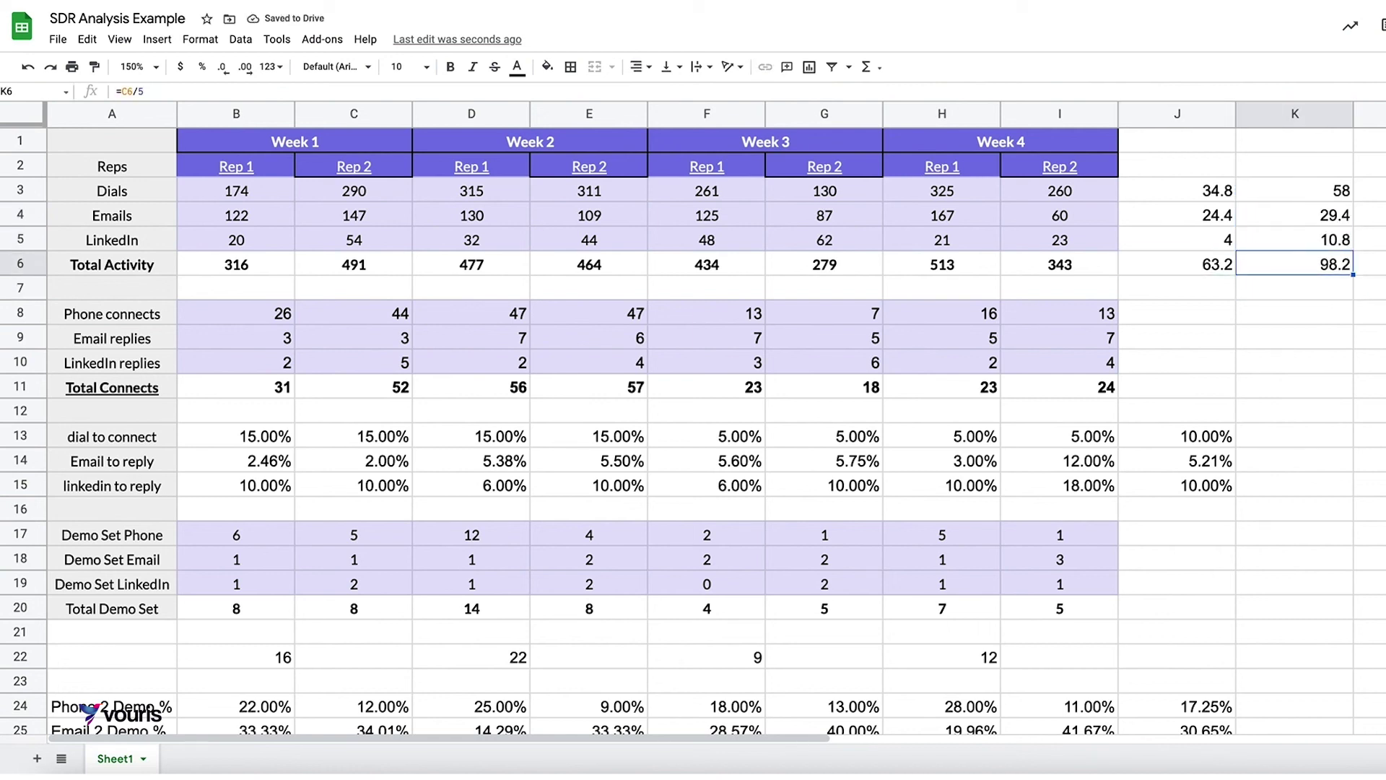
{"action": "key", "text": "Left"}
{"action": "key", "text": "Left"}
{"action": "key", "text": "Left"}
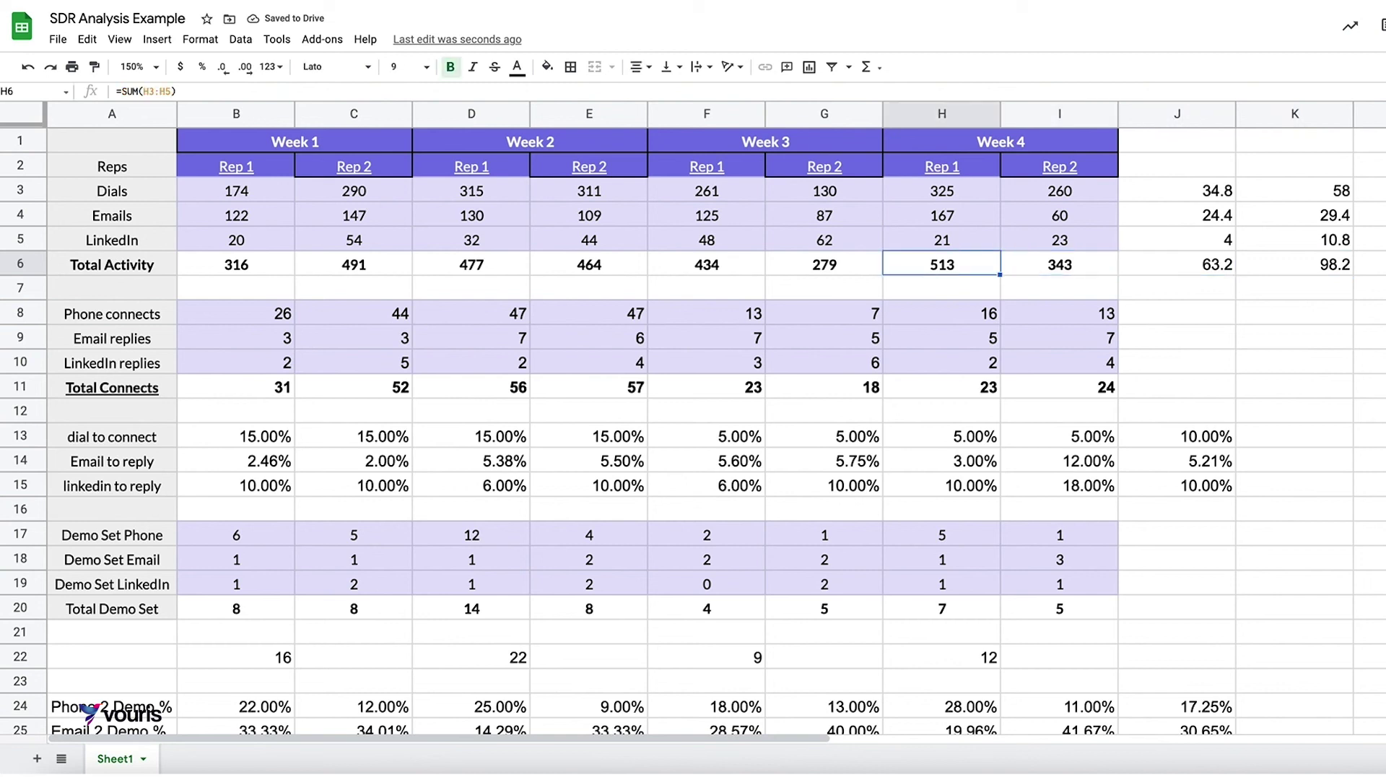
{"action": "key", "text": "Right"}
{"action": "key", "text": "Right"}
{"action": "key", "text": "Right"}
{"action": "key", "text": "Left"}
{"action": "key", "text": "Left"}
{"action": "key", "text": "Left"}
{"action": "key", "text": "Left"}
{"action": "key", "text": "Left"}
{"action": "key", "text": "Left"}
{"action": "key", "text": "Left"}
{"action": "key", "text": "Left"}
{"action": "key", "text": "Left"}
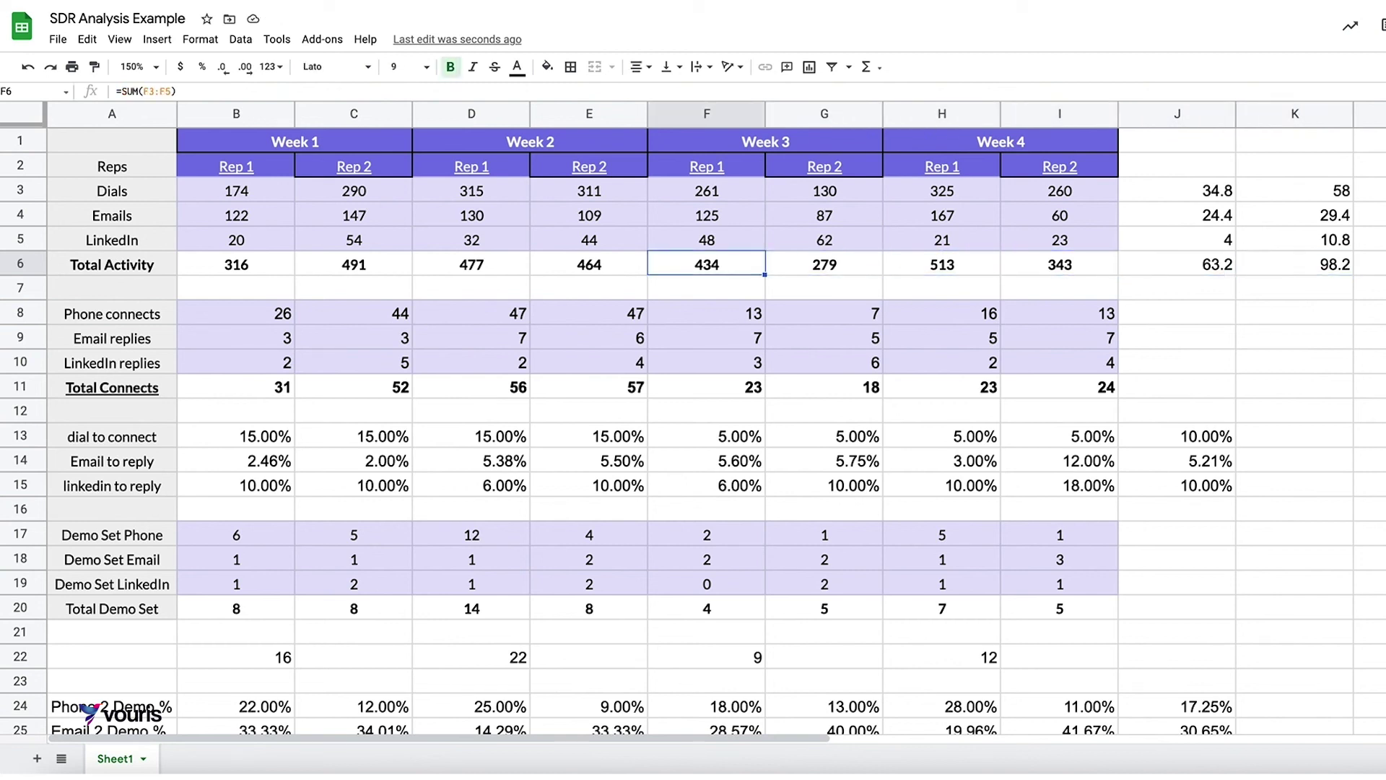
{"action": "key", "text": "Right"}
{"action": "key", "text": "Left"}
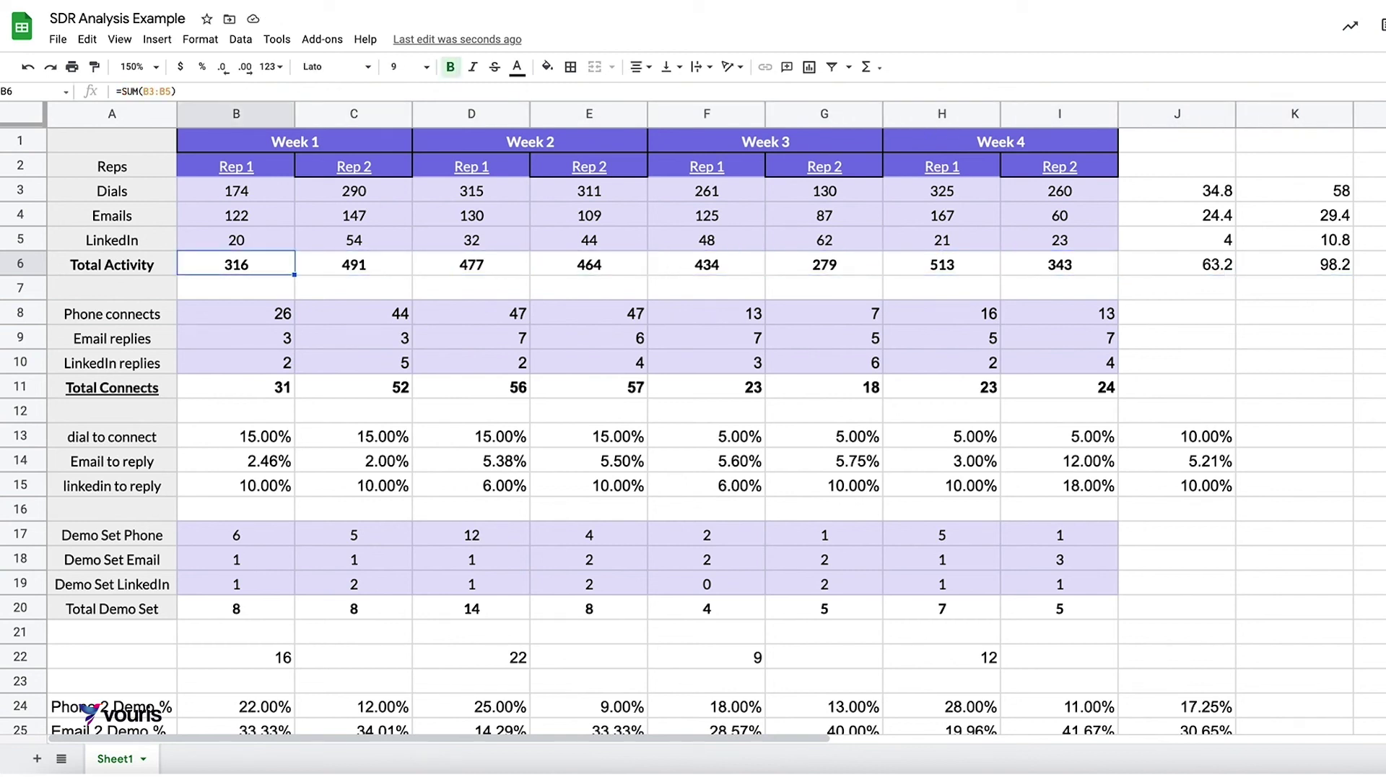
{"action": "key", "text": "Right"}
{"action": "key", "text": "Right"}
{"action": "key", "text": "Right"}
{"action": "key", "text": "Right"}
{"action": "key", "text": "Right"}
{"action": "key", "text": "Right"}
{"action": "key", "text": "Left"}
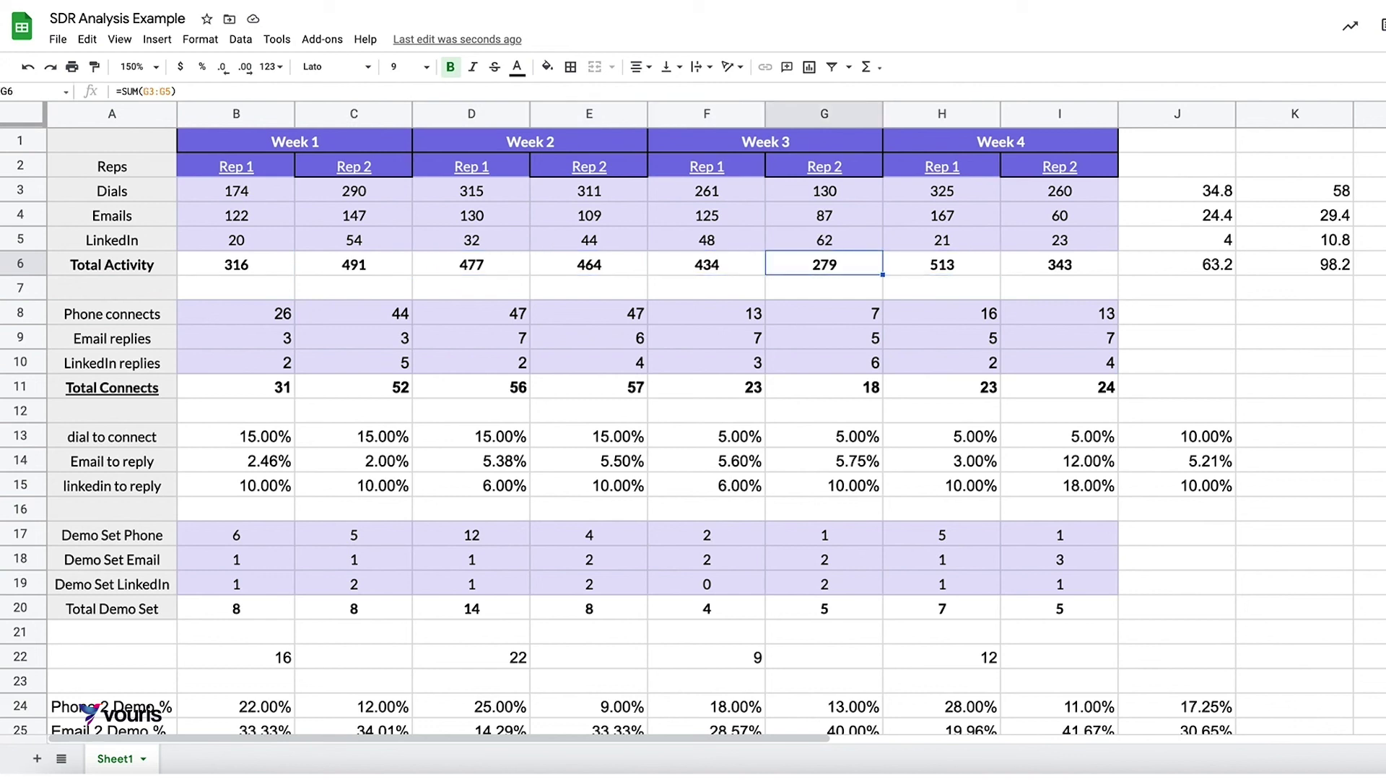
{"action": "key", "text": "Left"}
{"action": "key", "text": "Right"}
{"action": "key", "text": "Left"}
{"action": "key", "text": "Right"}
{"action": "key", "text": "Right"}
{"action": "key", "text": "Right"}
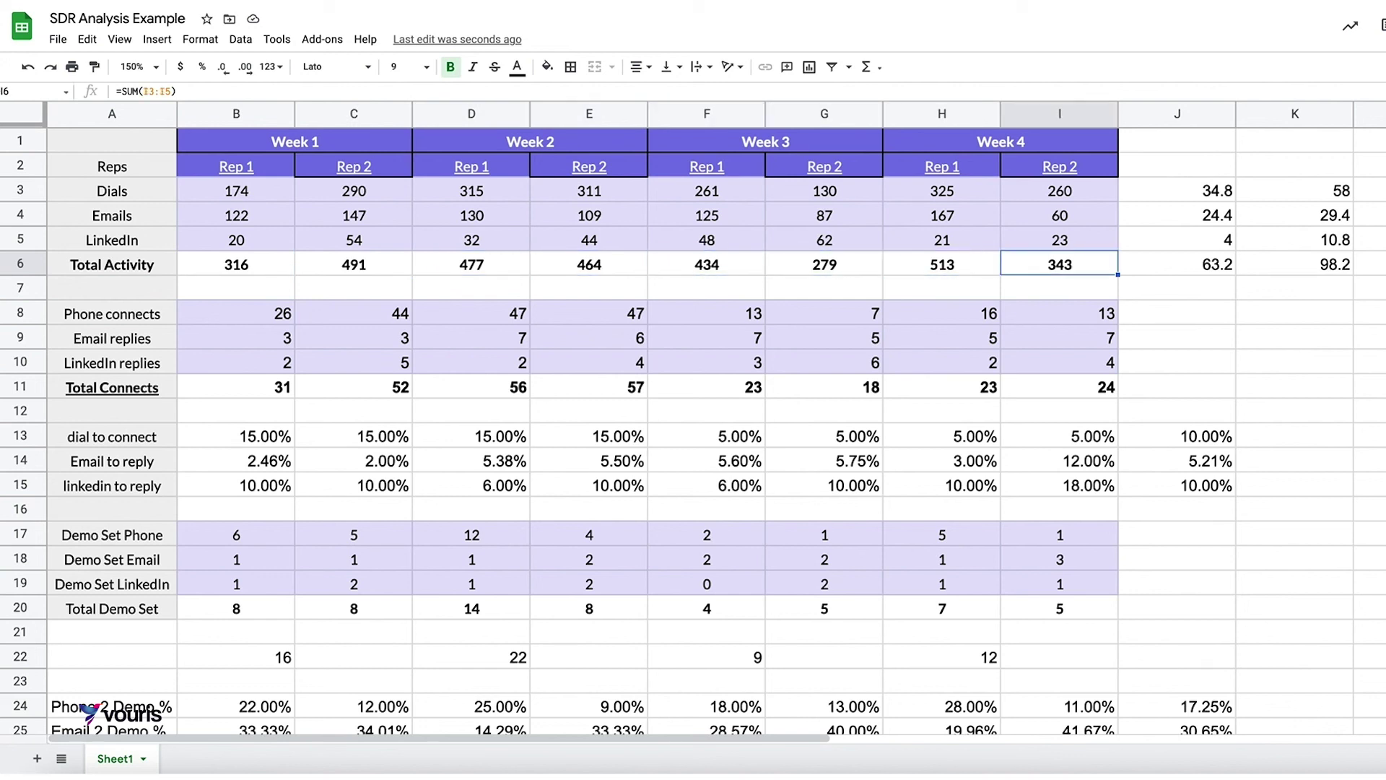
{"action": "key", "text": "Left"}
{"action": "key", "text": "Left"}
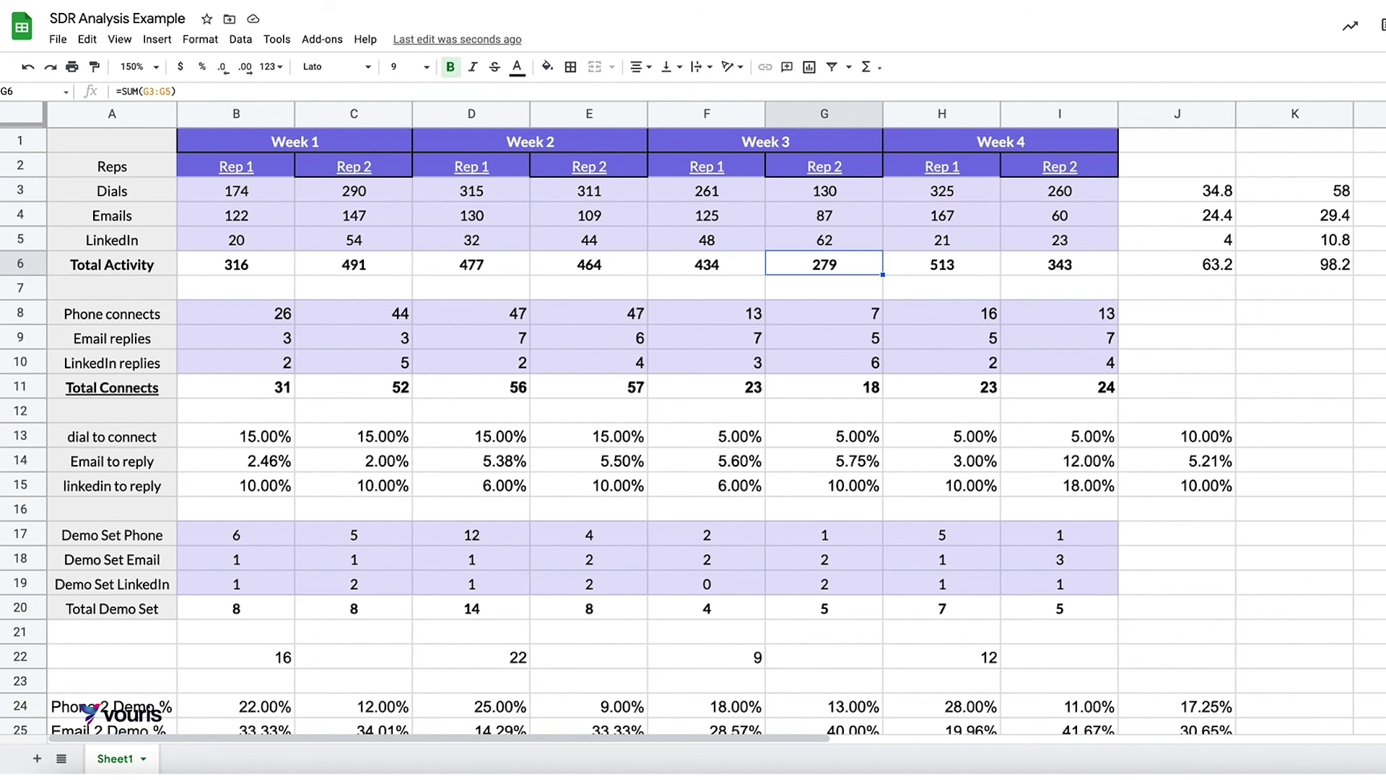
{"action": "left_click", "coordinate": [271, 269]}
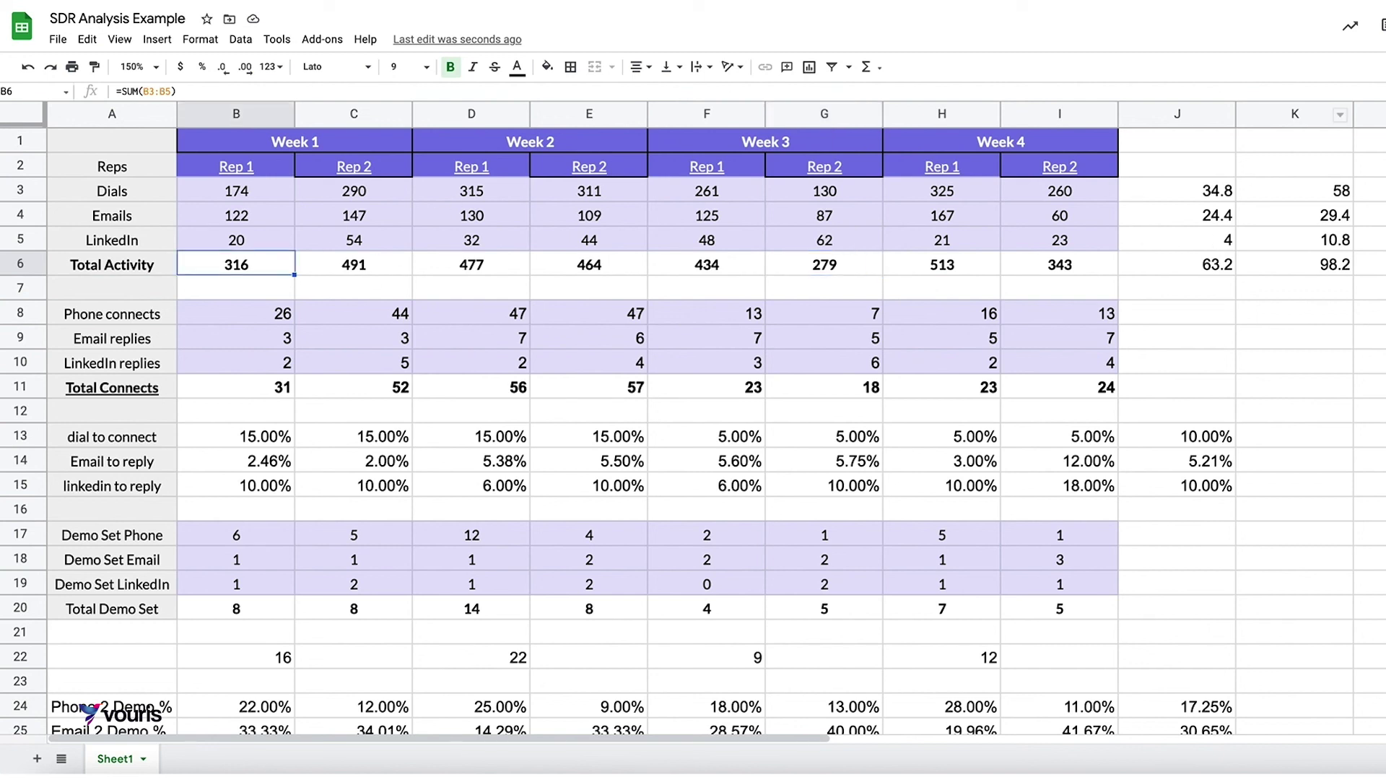
- Clear the old averages from J3:K6
{"action": "left_click_drag", "start_coordinate": [1311, 263], "coordinate": [1194, 193]}
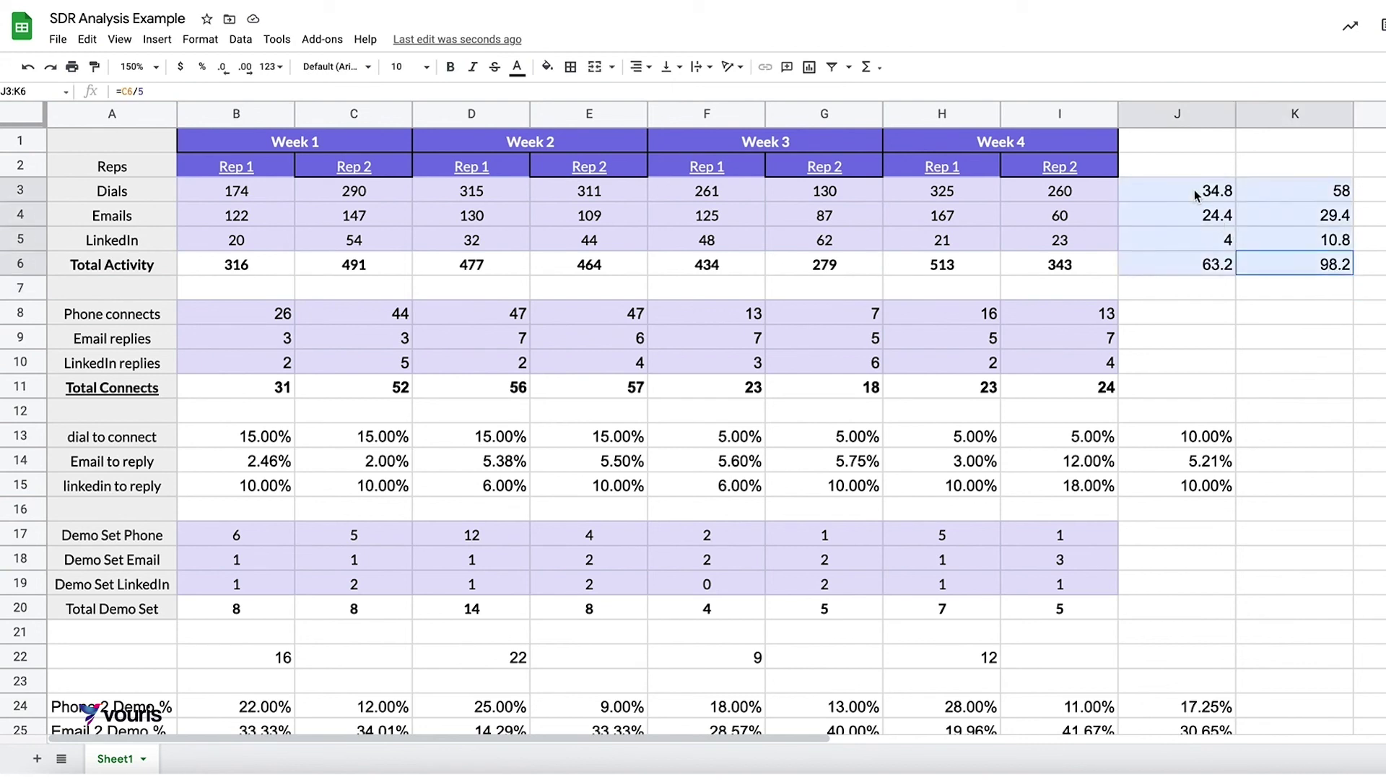
{"action": "key", "text": "Delete"}
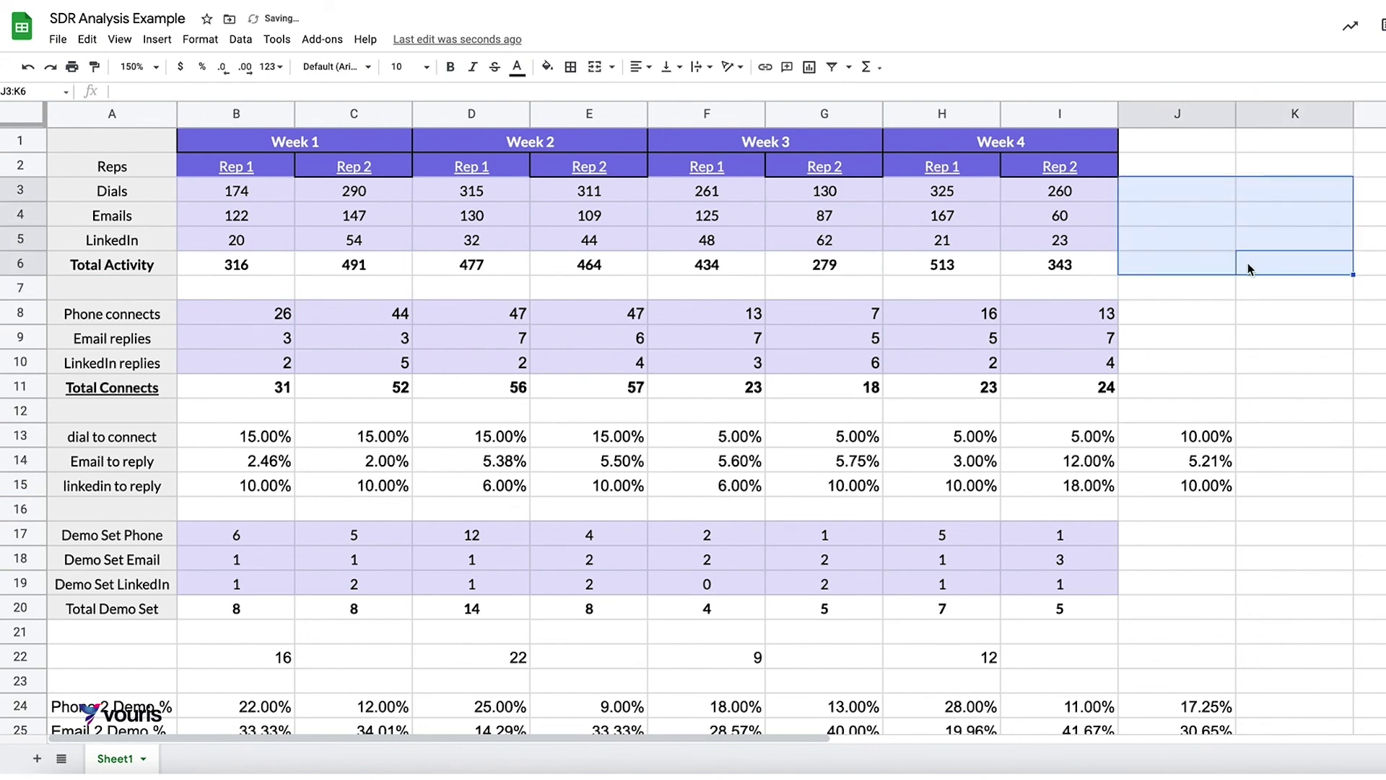
{"action": "left_click", "coordinate": [1250, 270]}
- Enter =(H6+F6+D6+B6)/20 in J6 for Rep 1's per-day activity average of 87
{"action": "left_click", "coordinate": [1165, 273]}
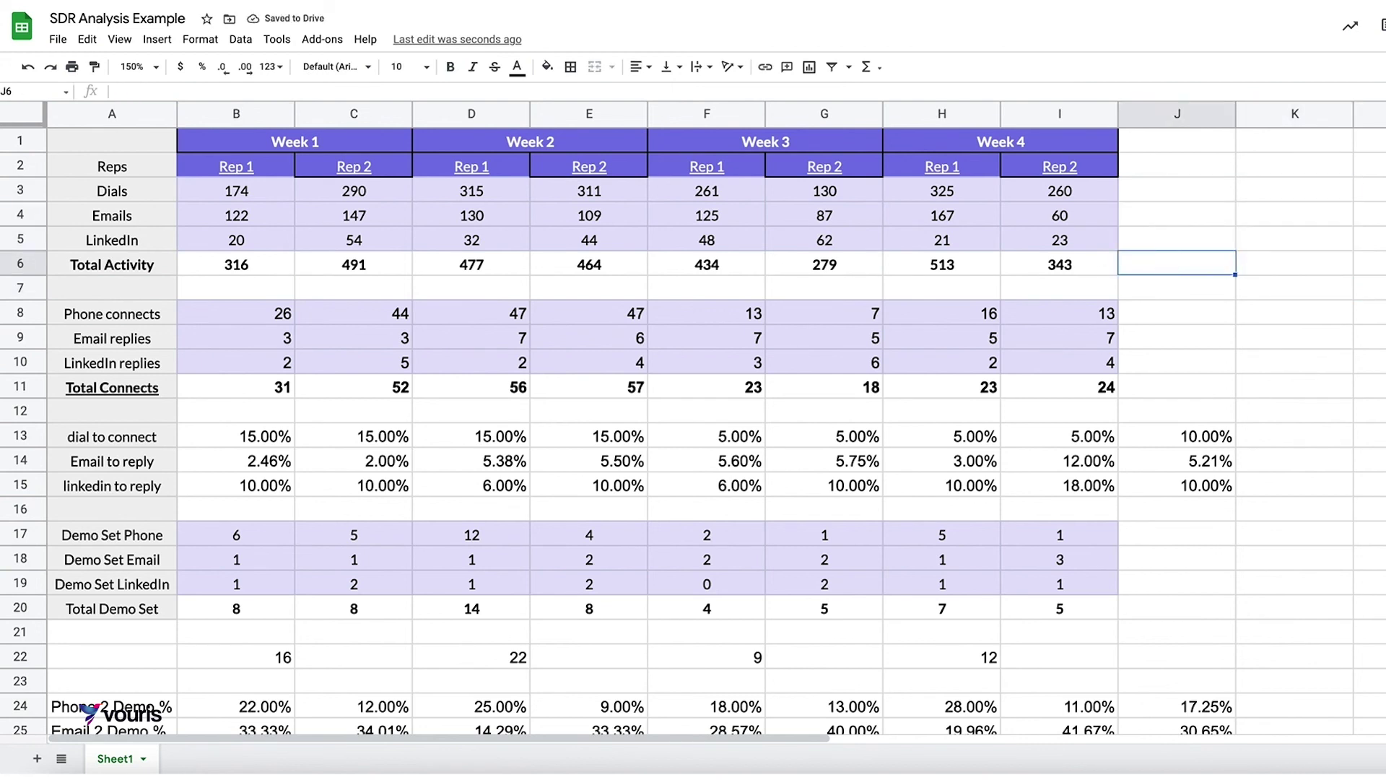
{"action": "type", "text": "=("}
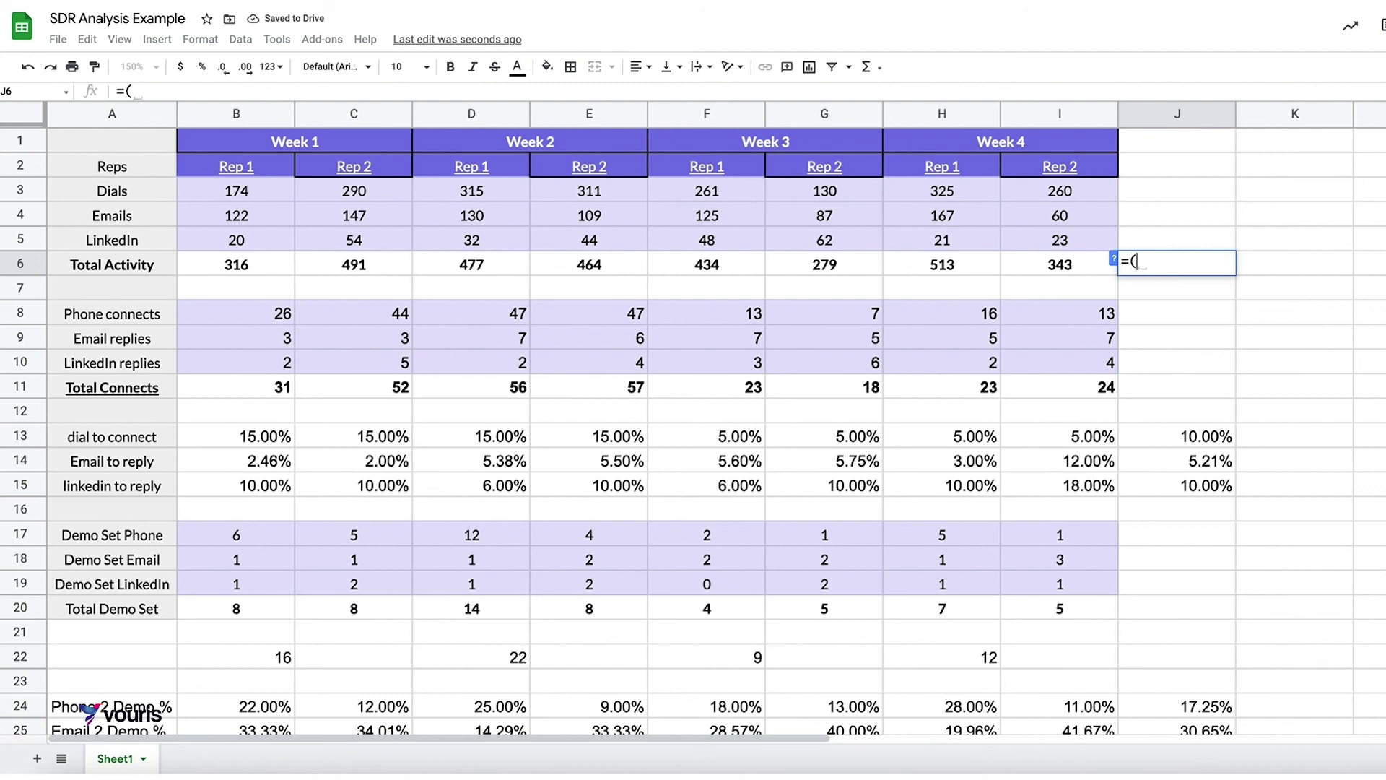
{"action": "left_click", "coordinate": [937, 267]}
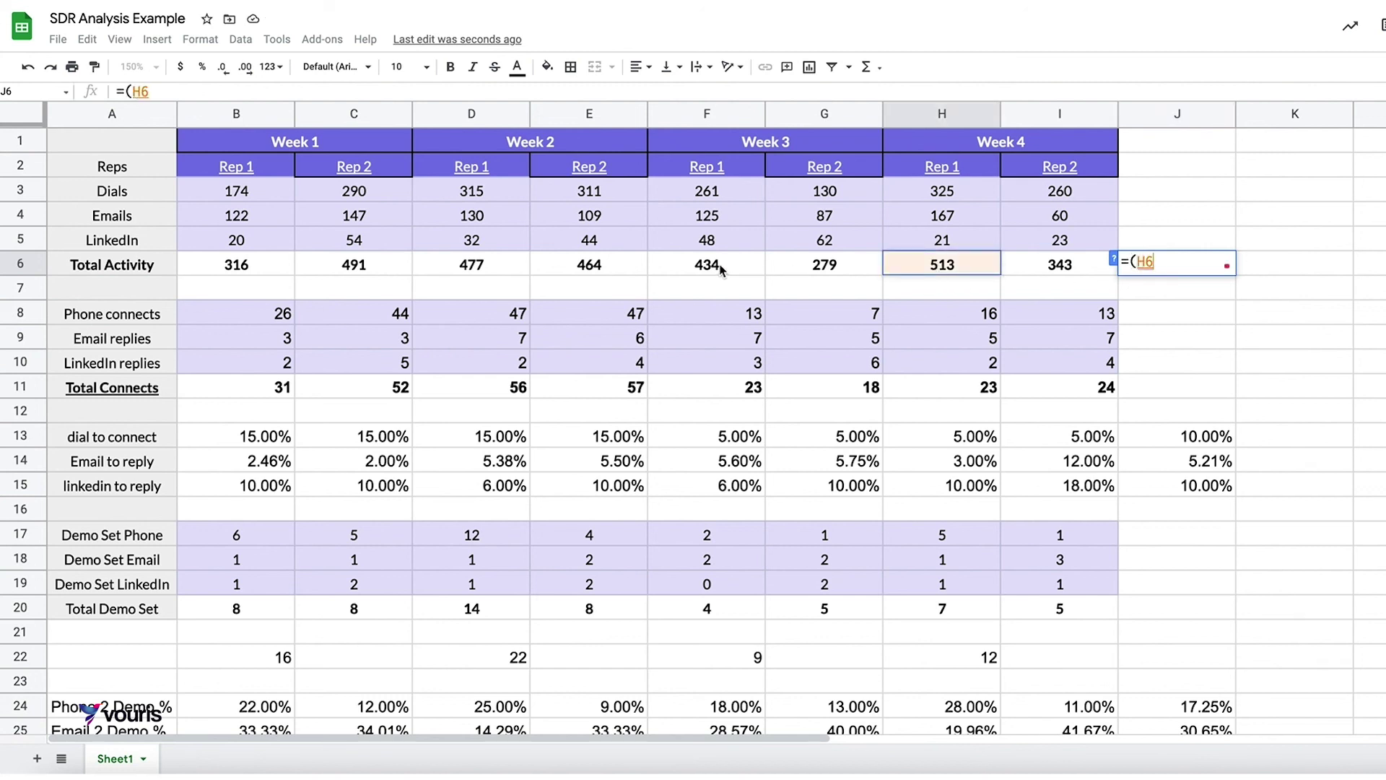
{"action": "type", "text": "+"}
{"action": "left_click", "coordinate": [697, 269]}
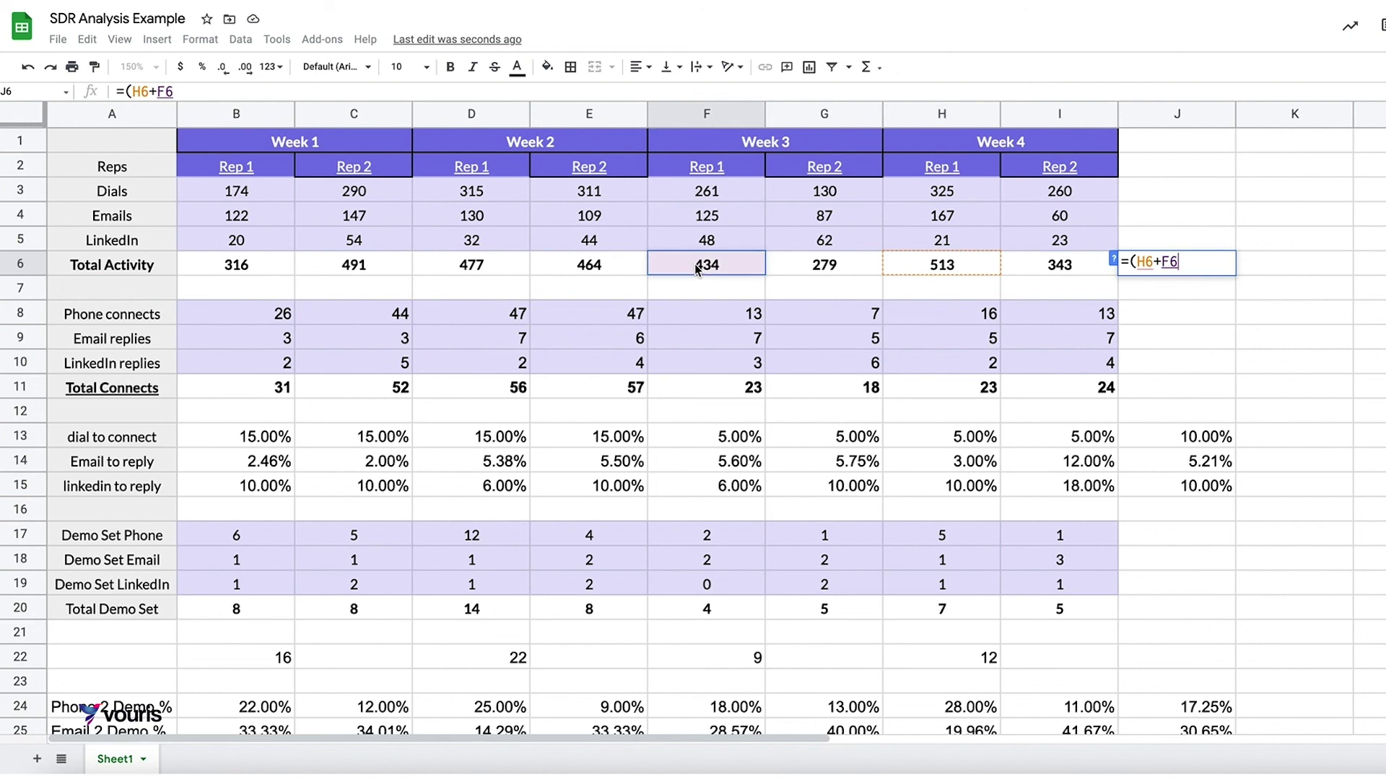
{"action": "type", "text": "+"}
{"action": "left_click", "coordinate": [495, 269]}
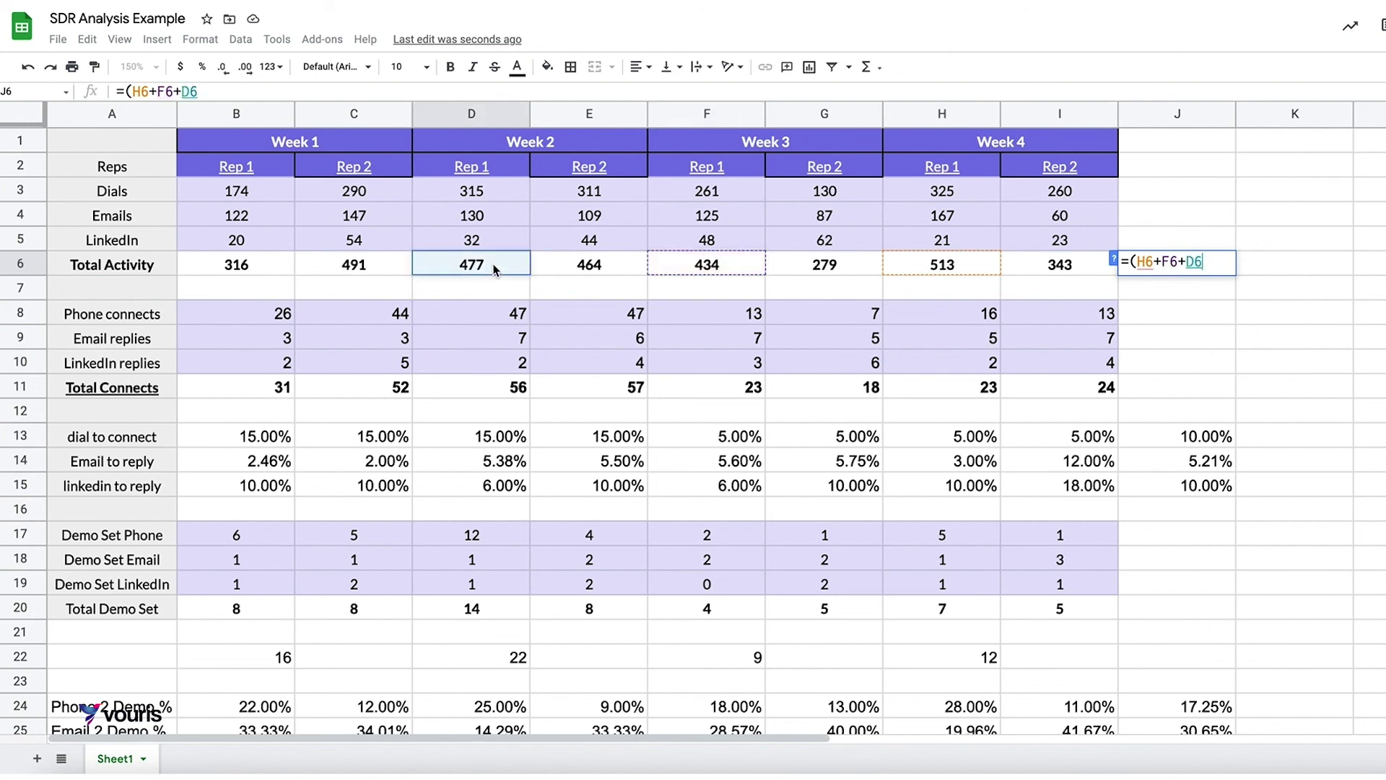
{"action": "type", "text": "+"}
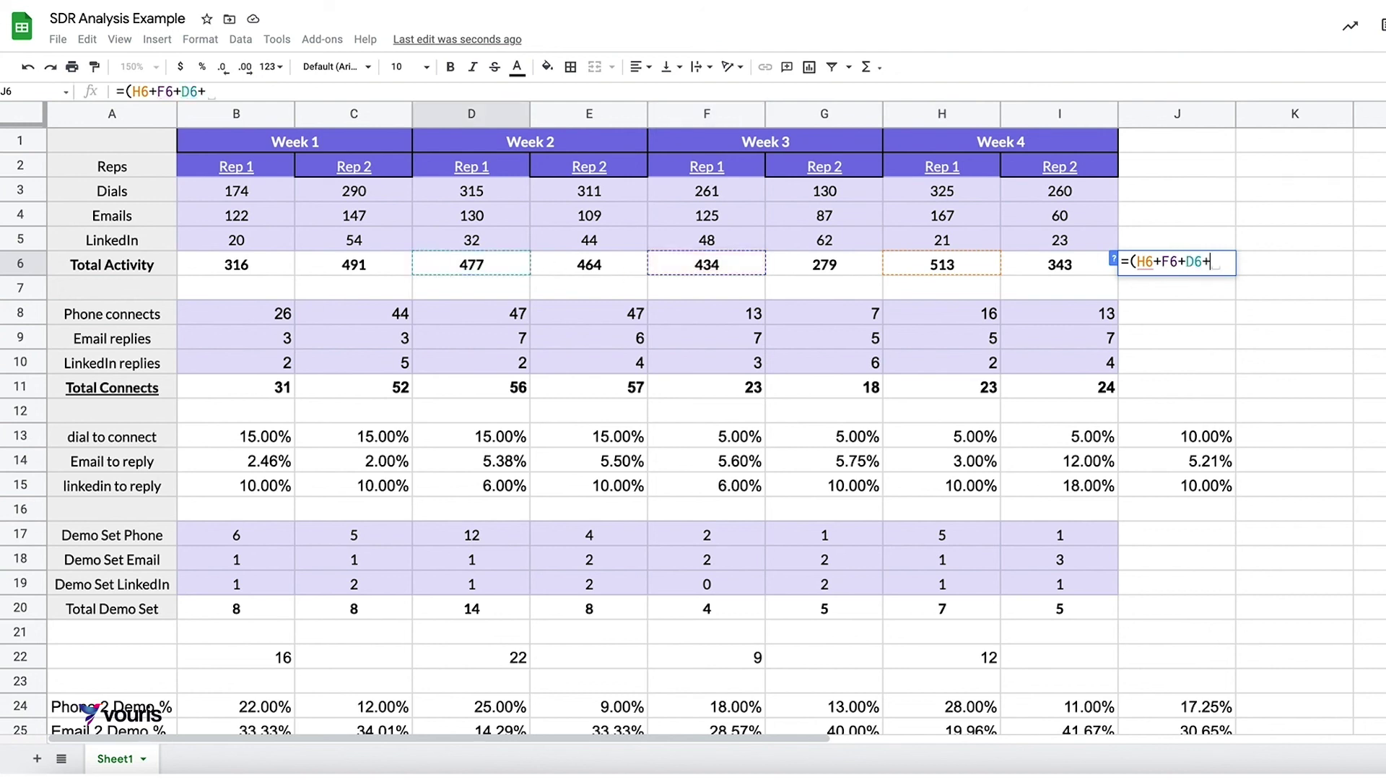
{"action": "left_click", "coordinate": [259, 266]}
{"action": "type", "text": ")/"}
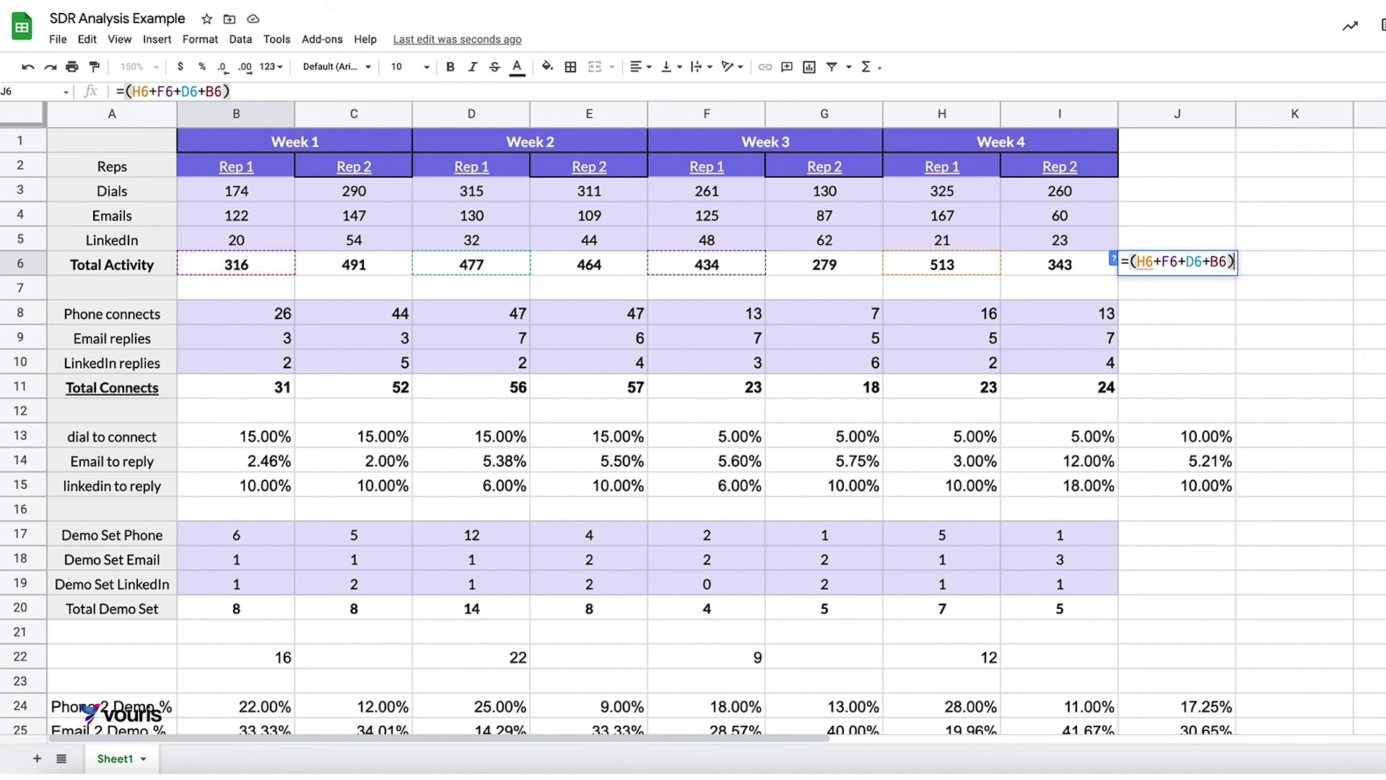
{"action": "type", "text": "20"}
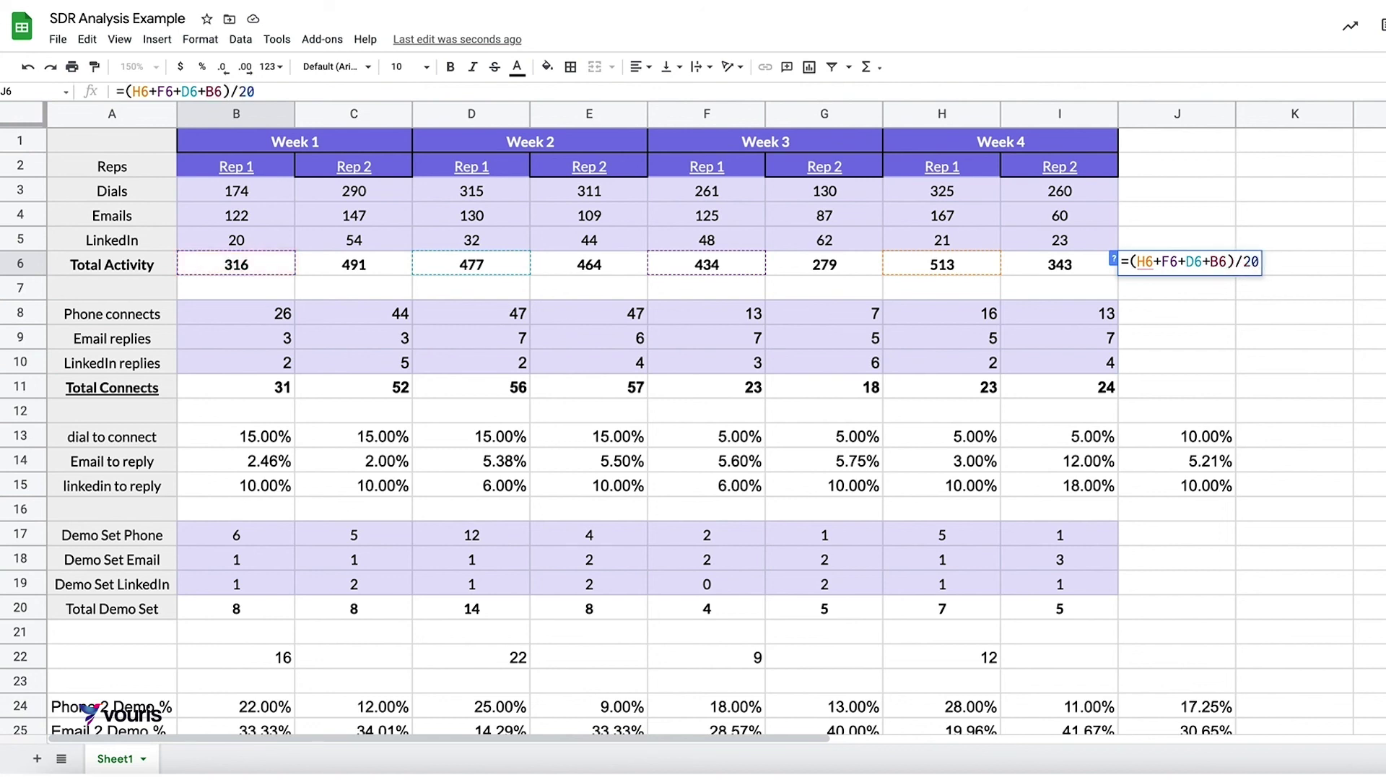
{"action": "key", "text": "Return"}
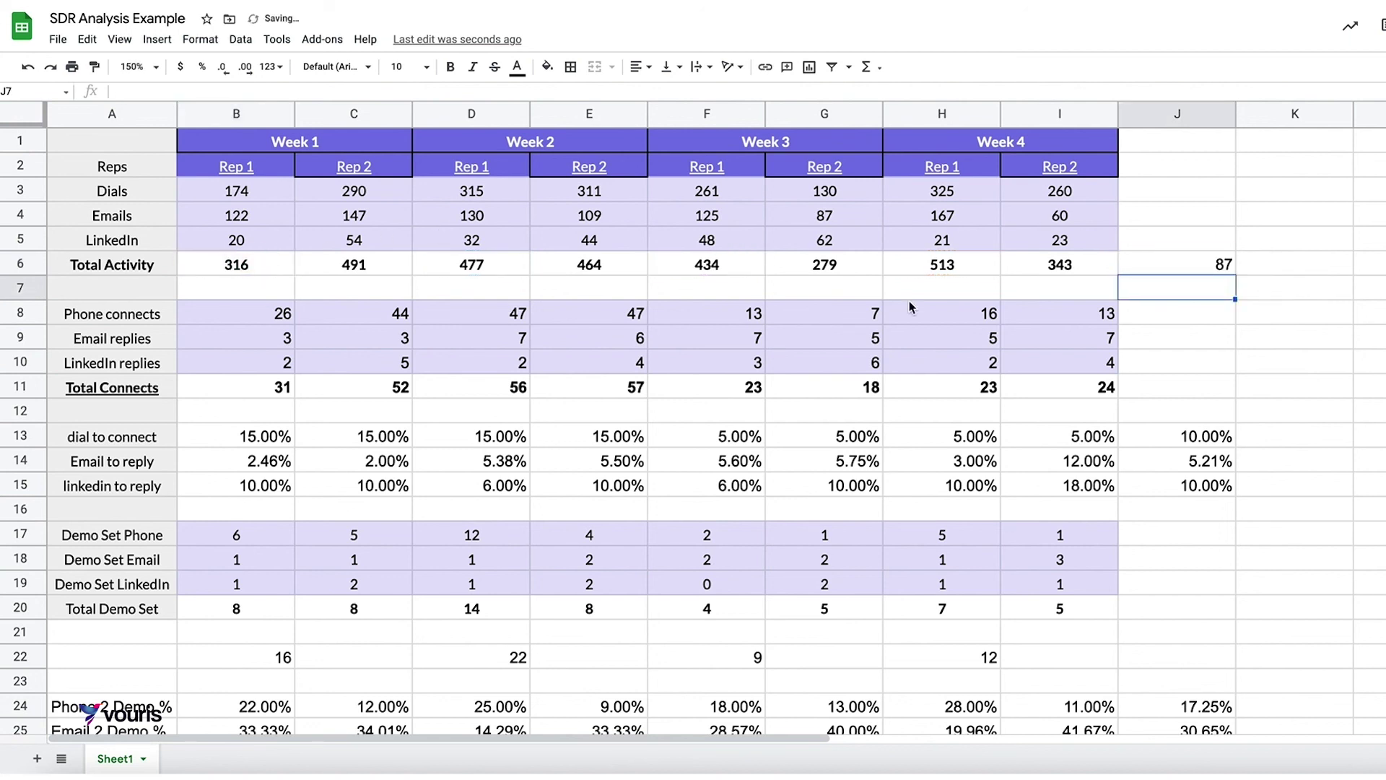
- Copy the J6 formula into K6 for Rep 2's average of 78.85 and confirm its references
{"action": "left_click", "coordinate": [1198, 265]}
{"action": "key", "text": "ctrl+c"}
{"action": "left_click", "coordinate": [1300, 265]}
{"action": "key", "text": "ctrl+v"}
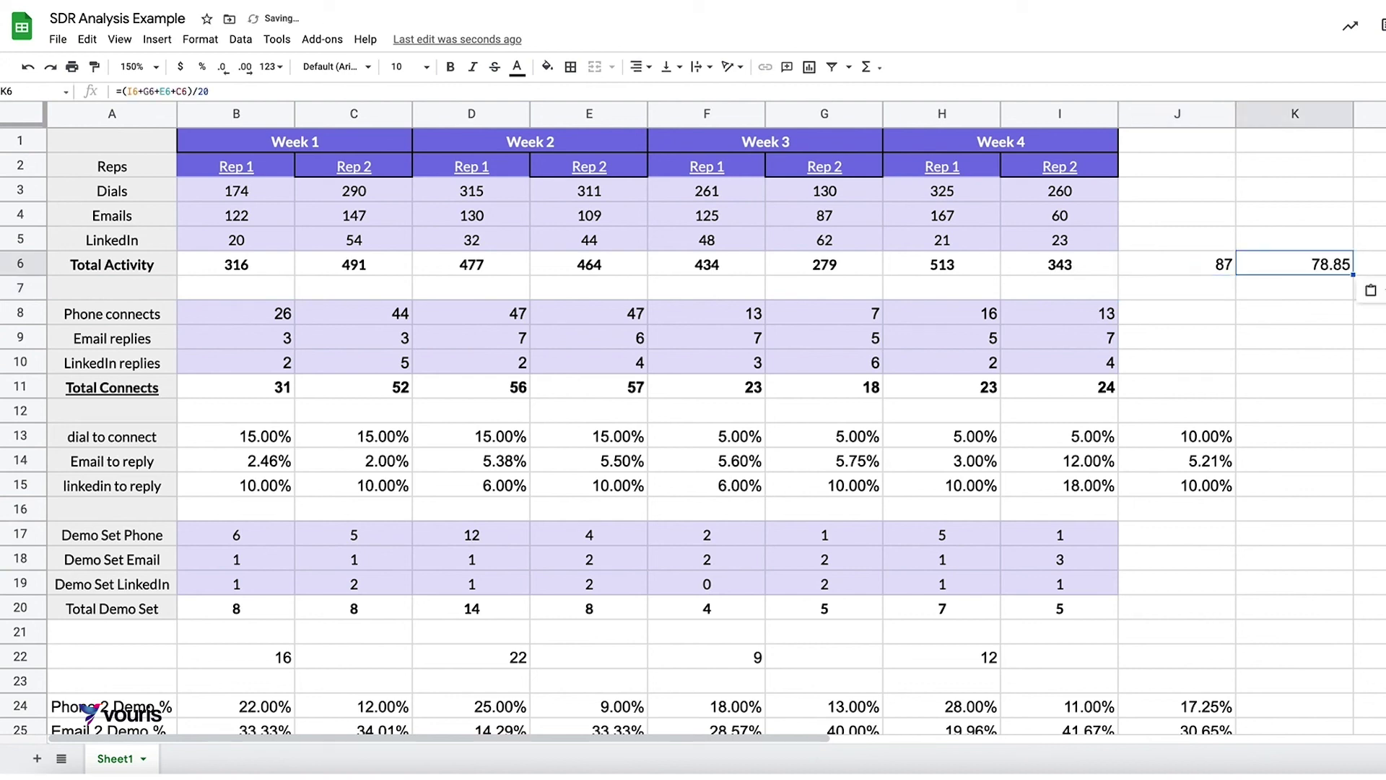
{"action": "double_click", "coordinate": [1299, 262]}
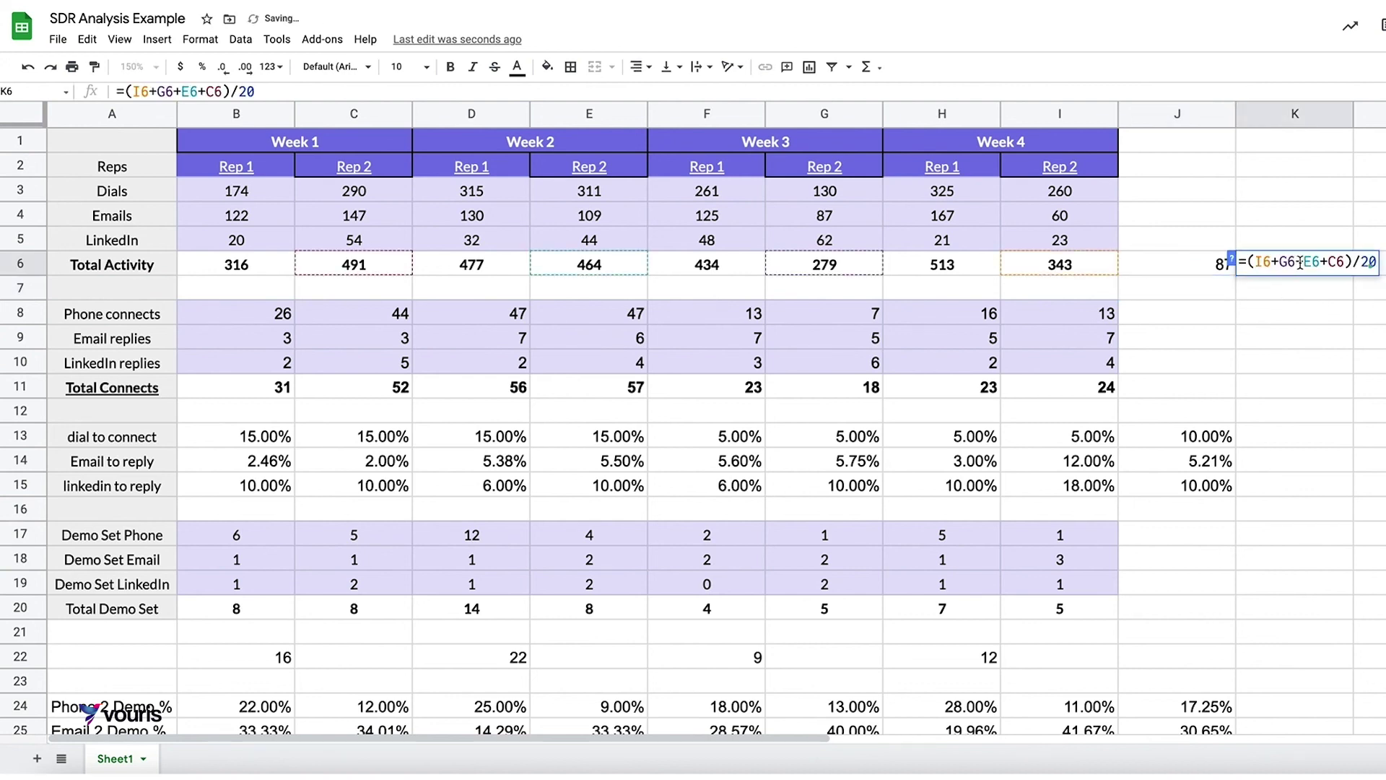
{"action": "left_click", "coordinate": [1206, 292]}
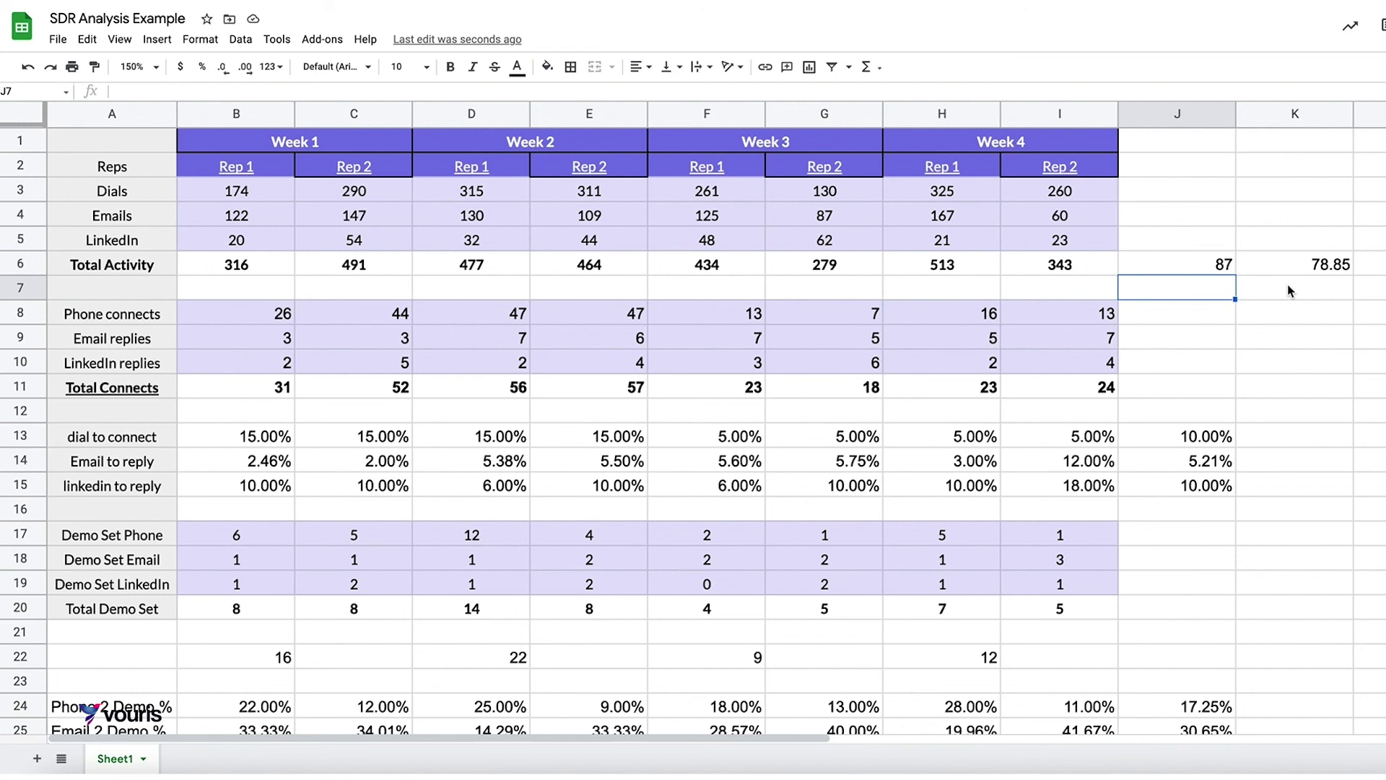
{"action": "double_click", "coordinate": [1228, 265]}
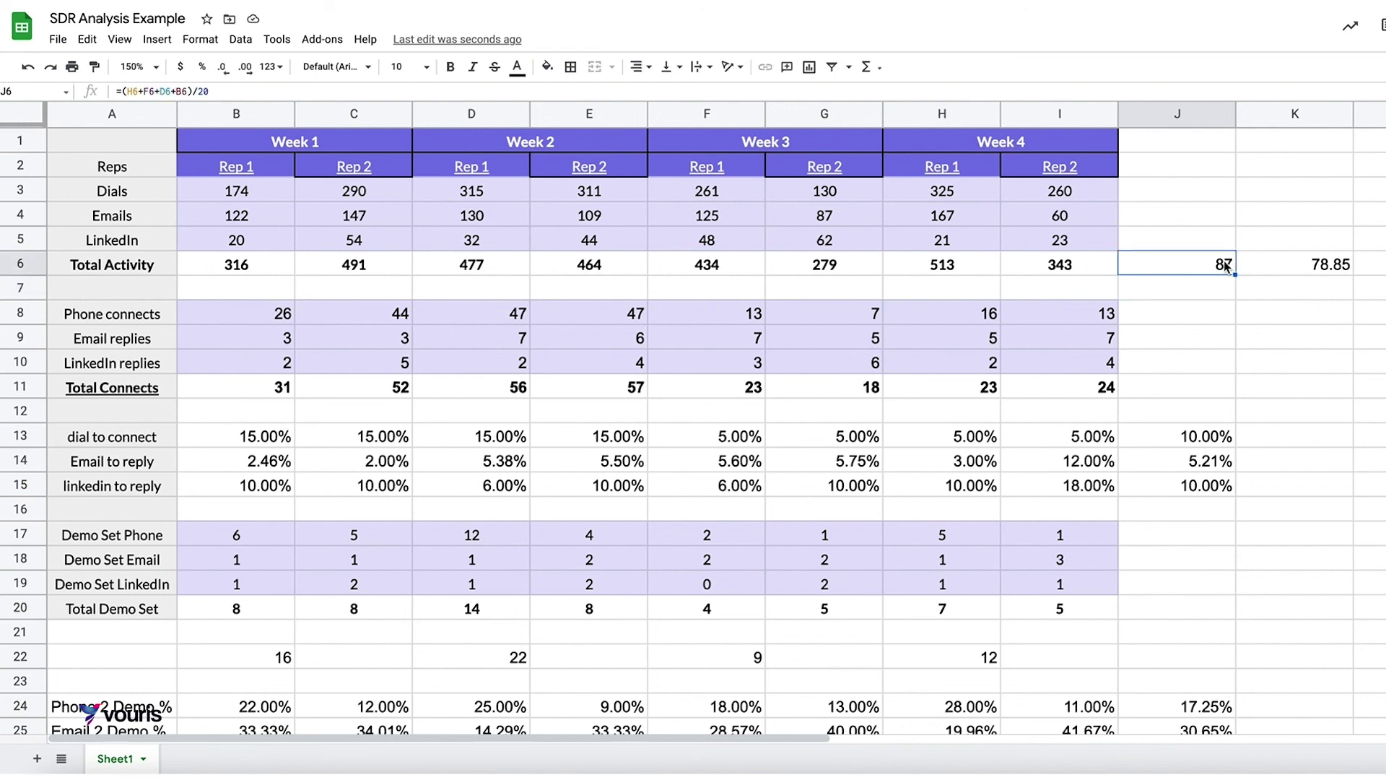
{"action": "left_click", "coordinate": [1250, 322]}
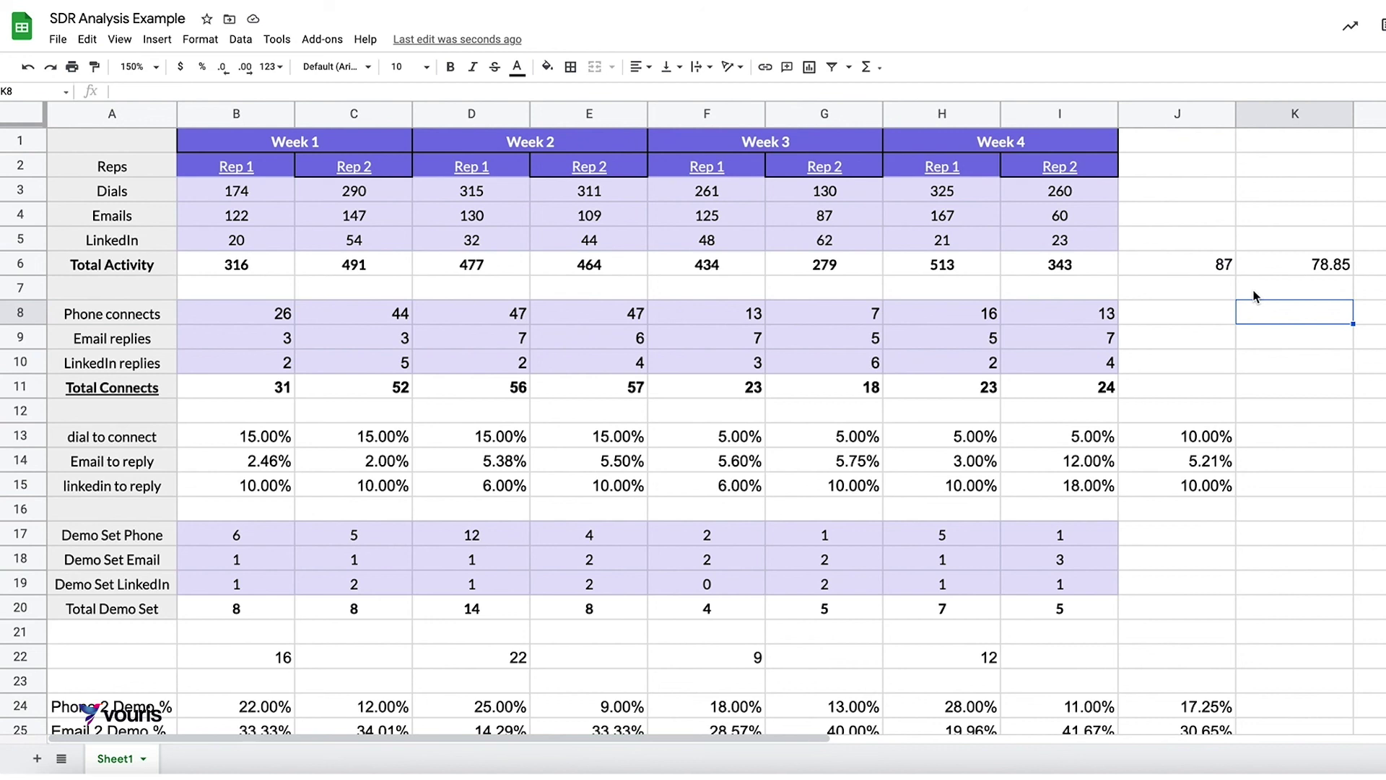
{"action": "left_click_drag", "start_coordinate": [1184, 269], "coordinate": [1328, 273]}
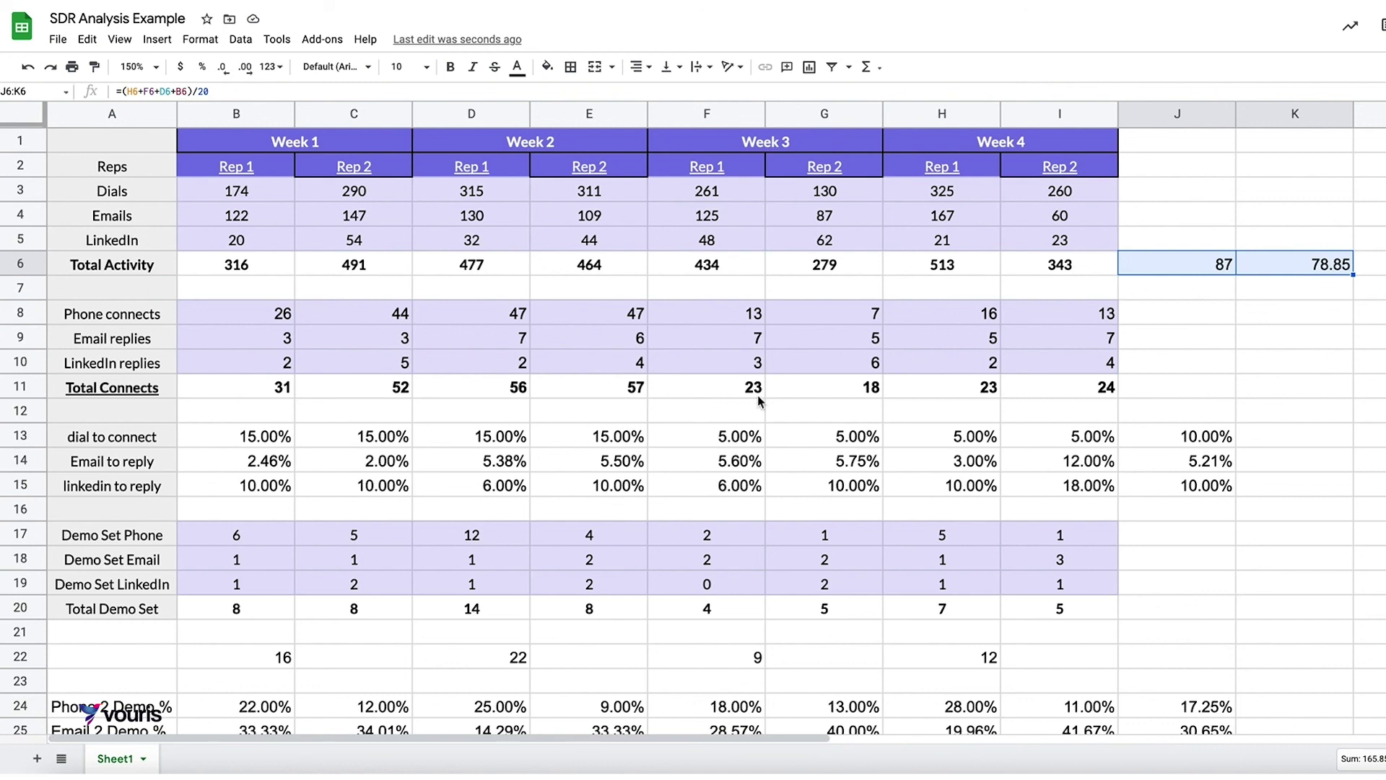
{"action": "left_click", "coordinate": [1369, 337]}
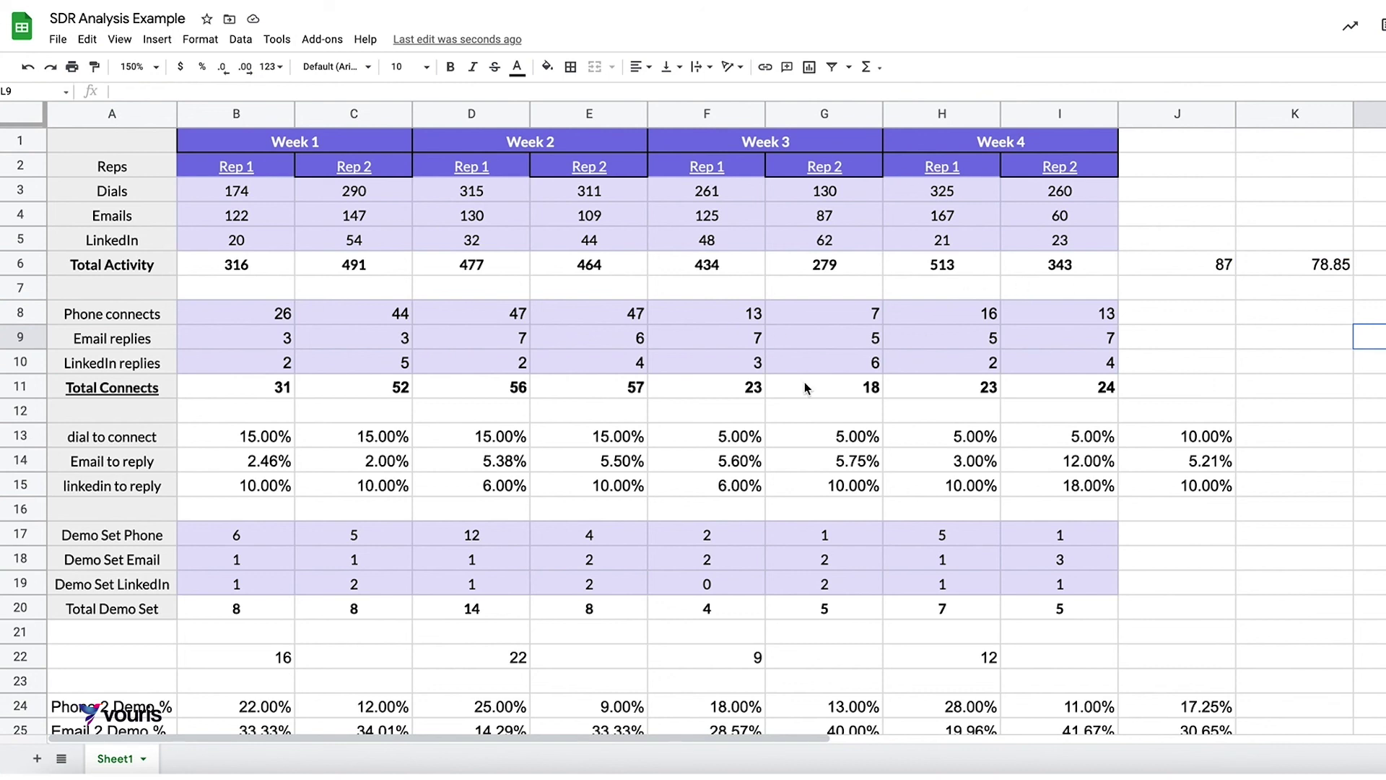
{"action": "left_click", "coordinate": [720, 440]}
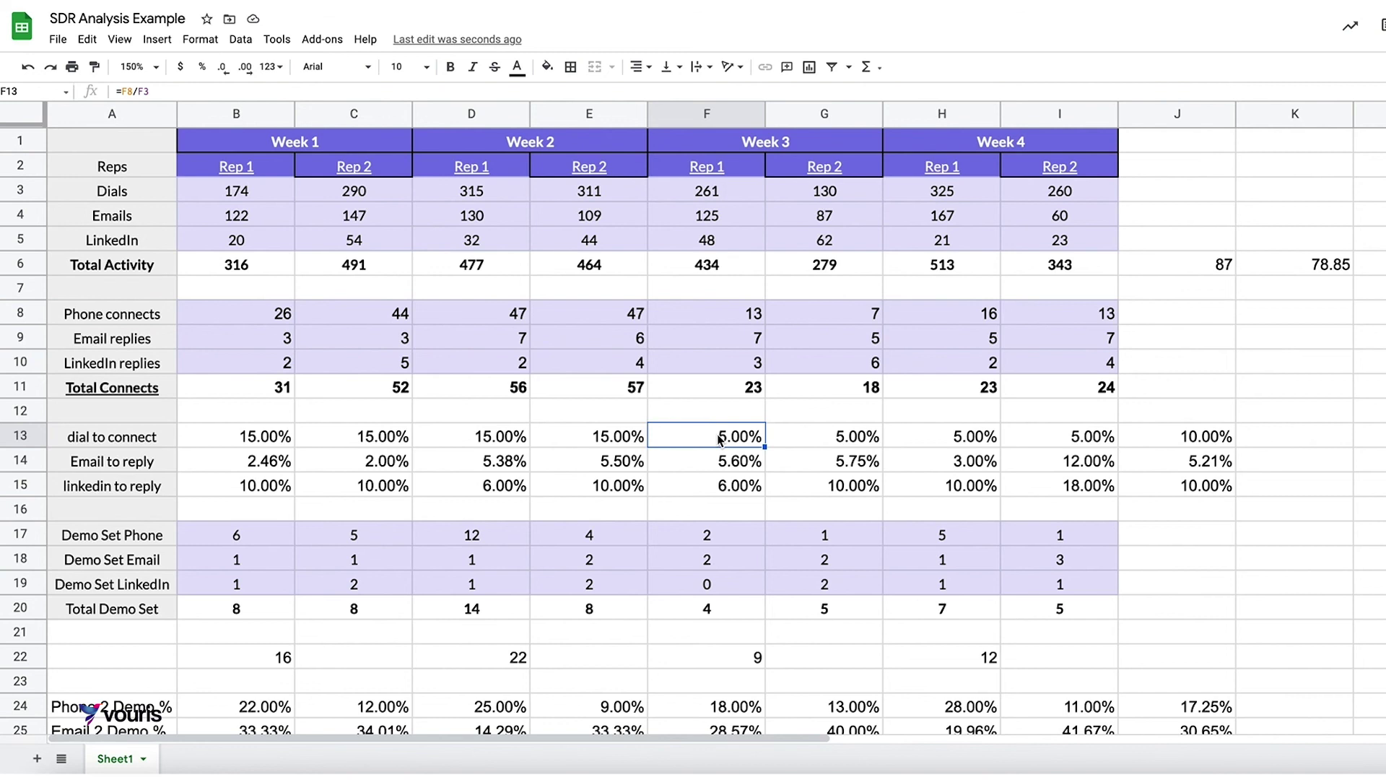
{"action": "scroll", "coordinate": [720, 440], "scroll_direction": "down", "scroll_amount": 1}
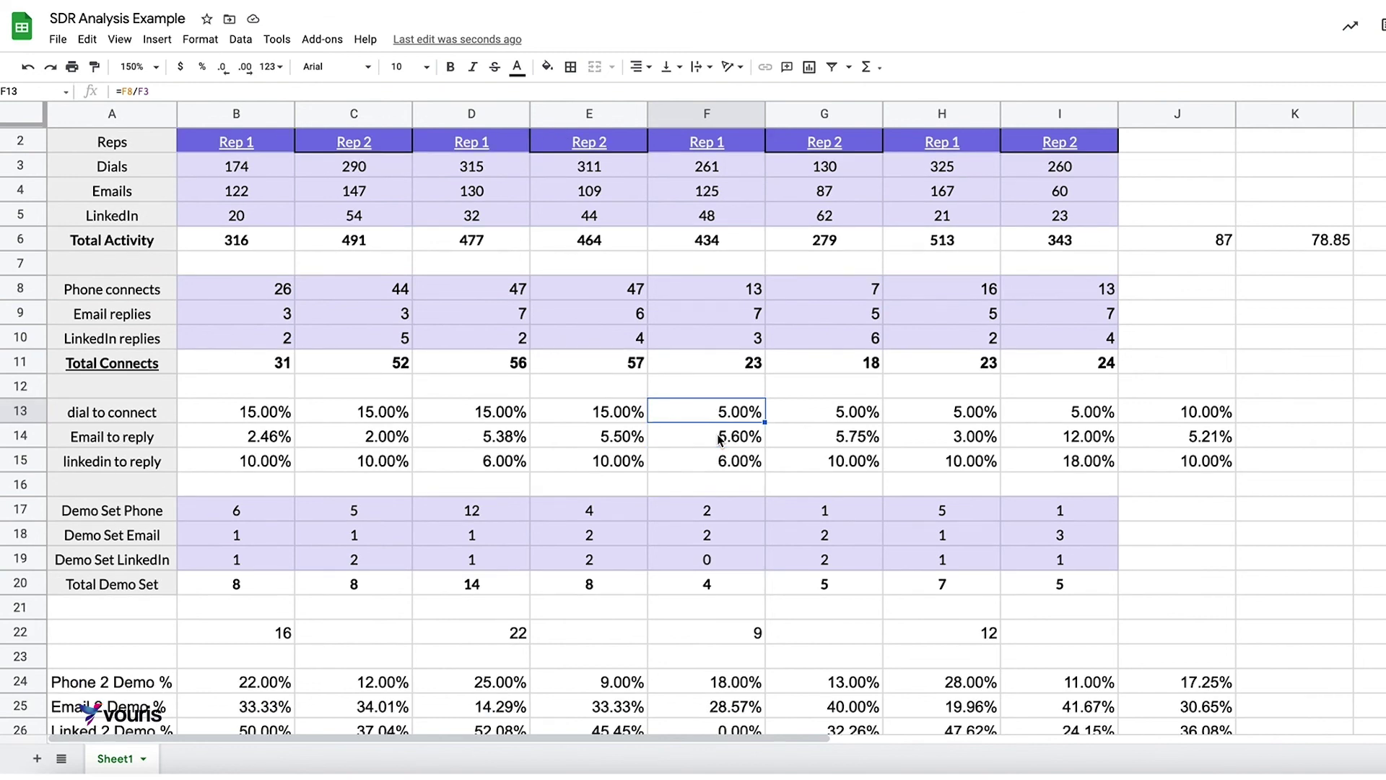
{"action": "scroll", "coordinate": [720, 440], "scroll_direction": "up", "scroll_amount": 1}
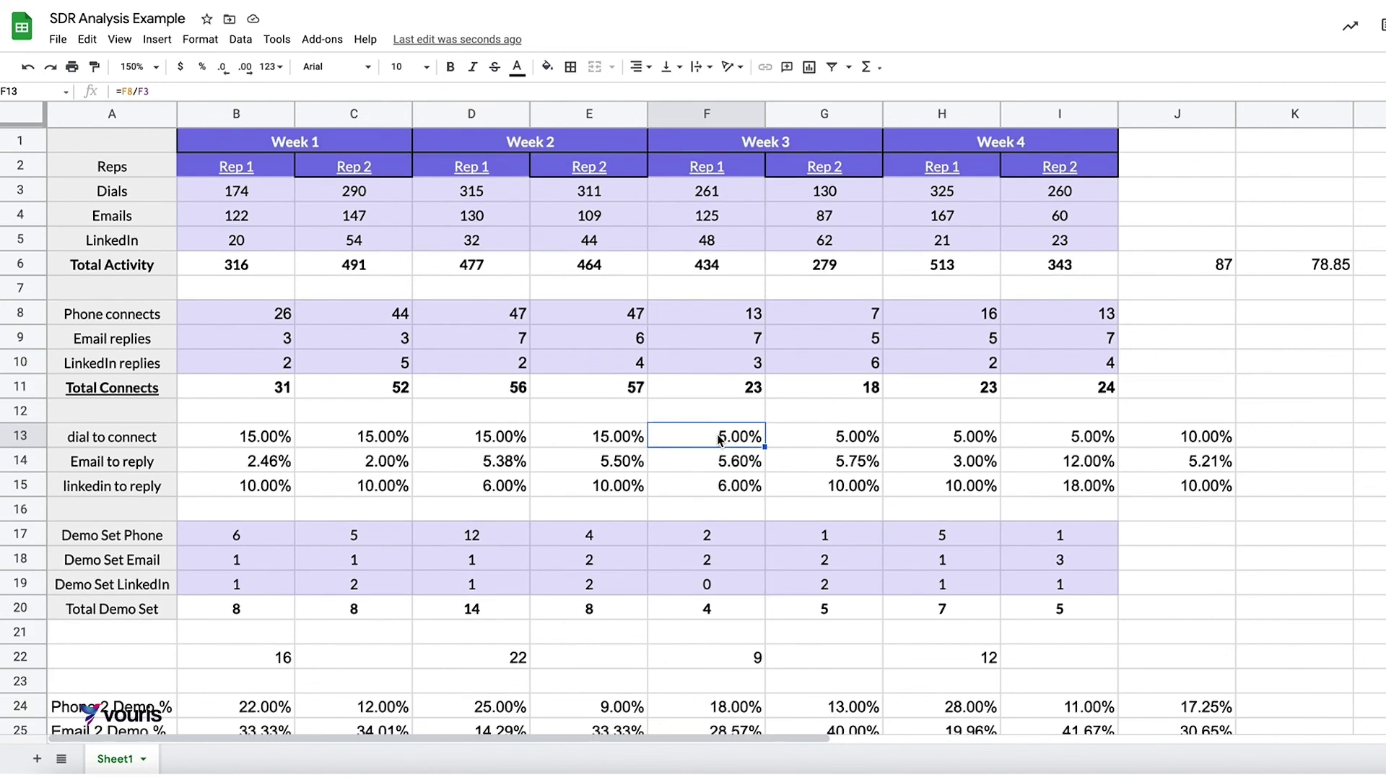
{"action": "left_click", "coordinate": [838, 174]}
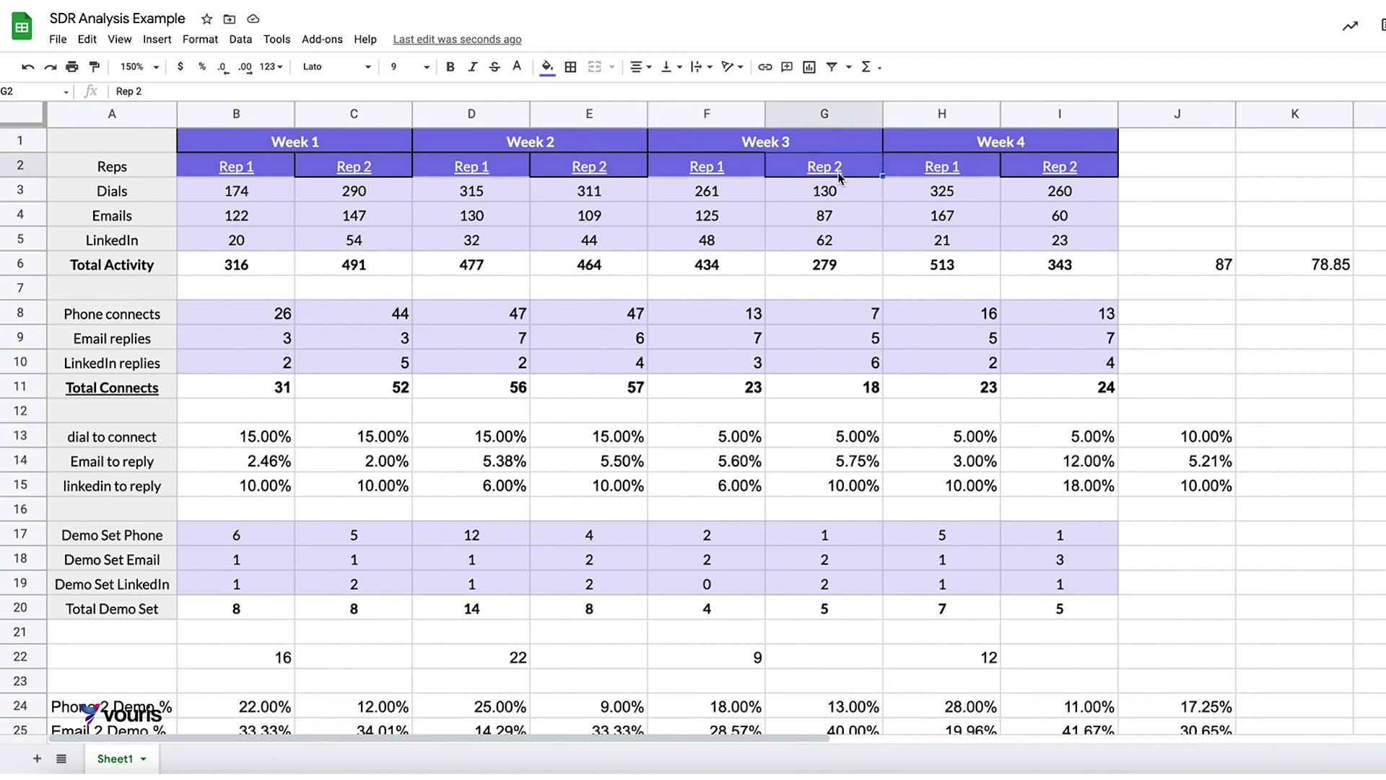
{"action": "left_click", "coordinate": [500, 166]}
{"action": "scroll", "coordinate": [570, 312], "scroll_direction": "down", "scroll_amount": 4}
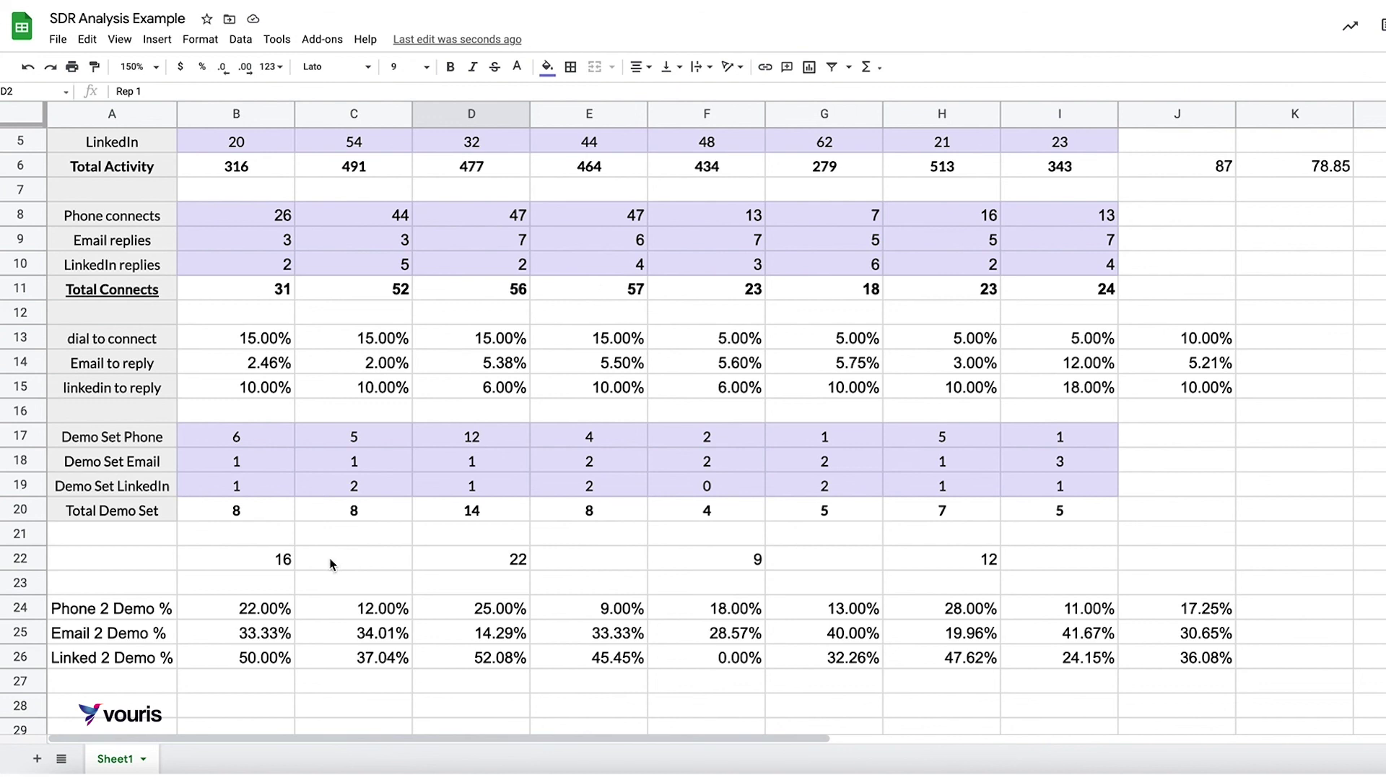
{"action": "left_click_drag", "start_coordinate": [260, 659], "coordinate": [1096, 663]}
{"action": "left_click_drag", "start_coordinate": [241, 388], "coordinate": [1040, 387]}
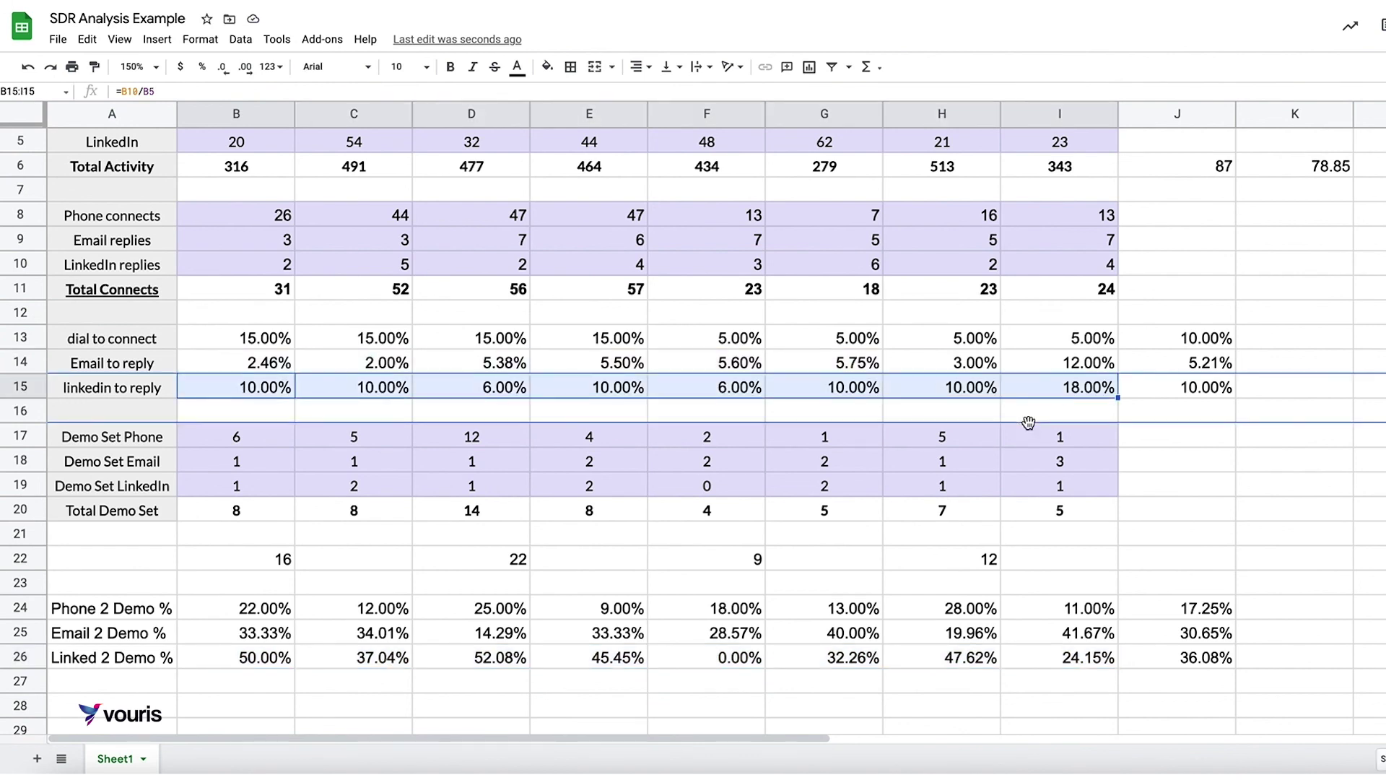
{"action": "left_click", "coordinate": [1033, 416]}
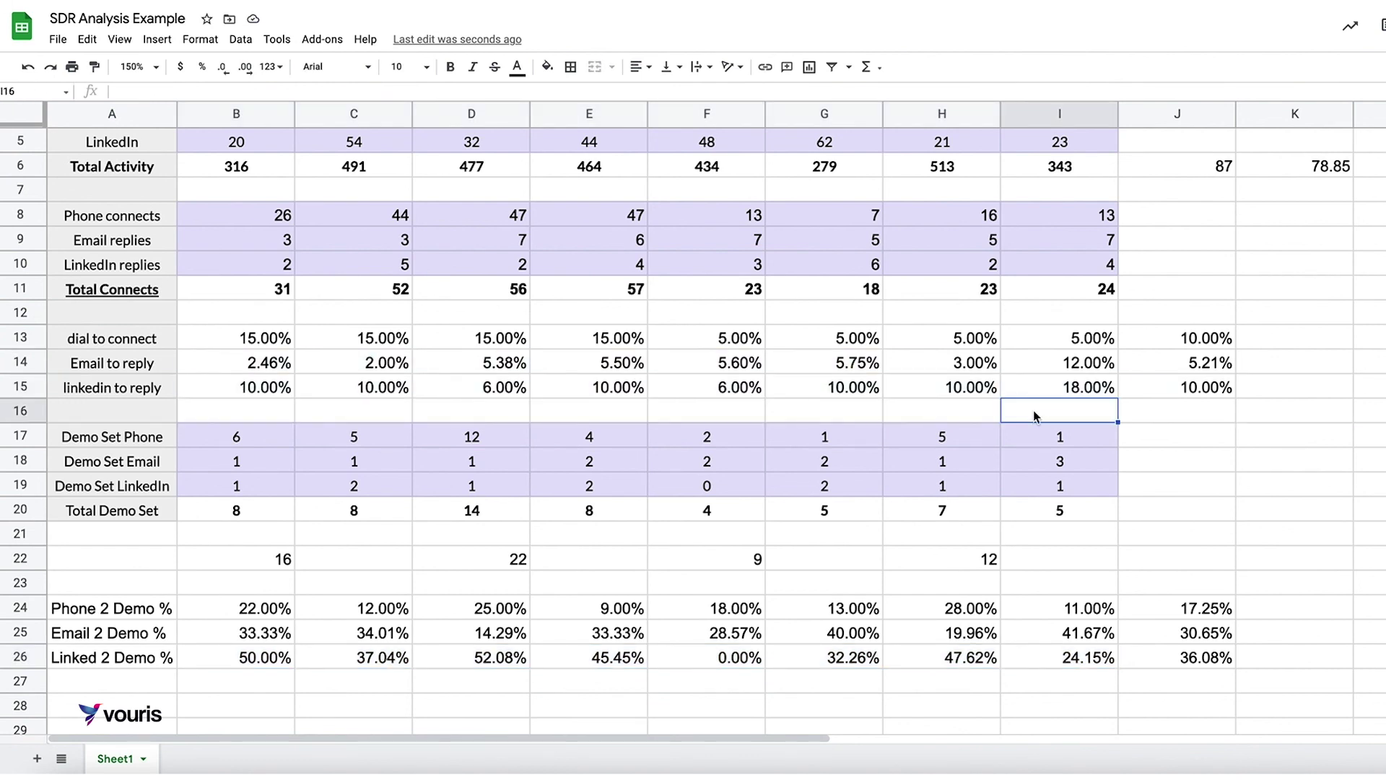